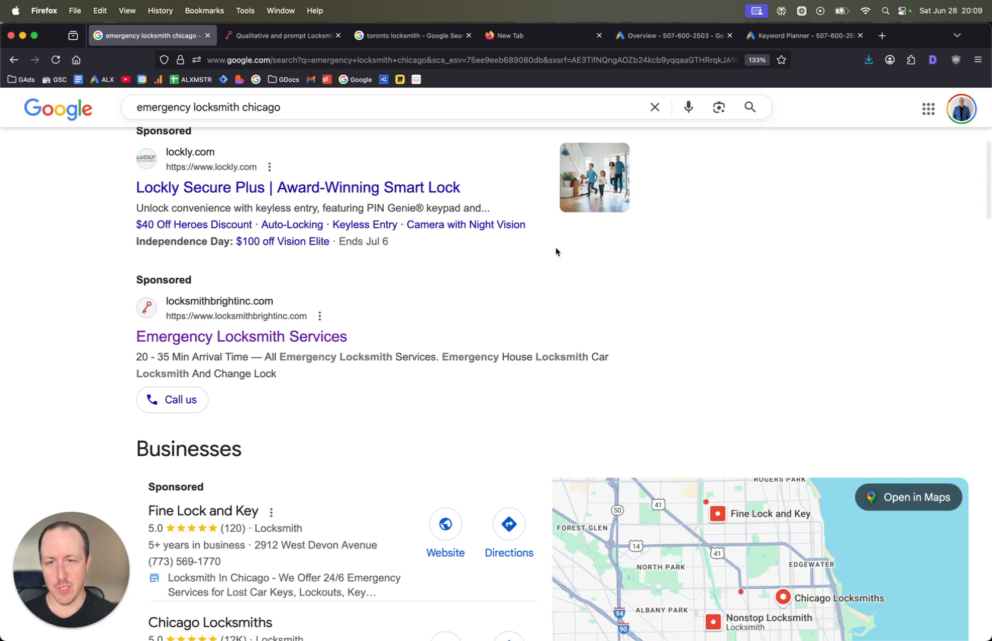
Step: Examine the sponsored results for the emergency locksmith chicago search, comparing the ads from finelockandkey.com, lockly.com and locksmithbrightinc.com
scroll(526, 159, up, 3)
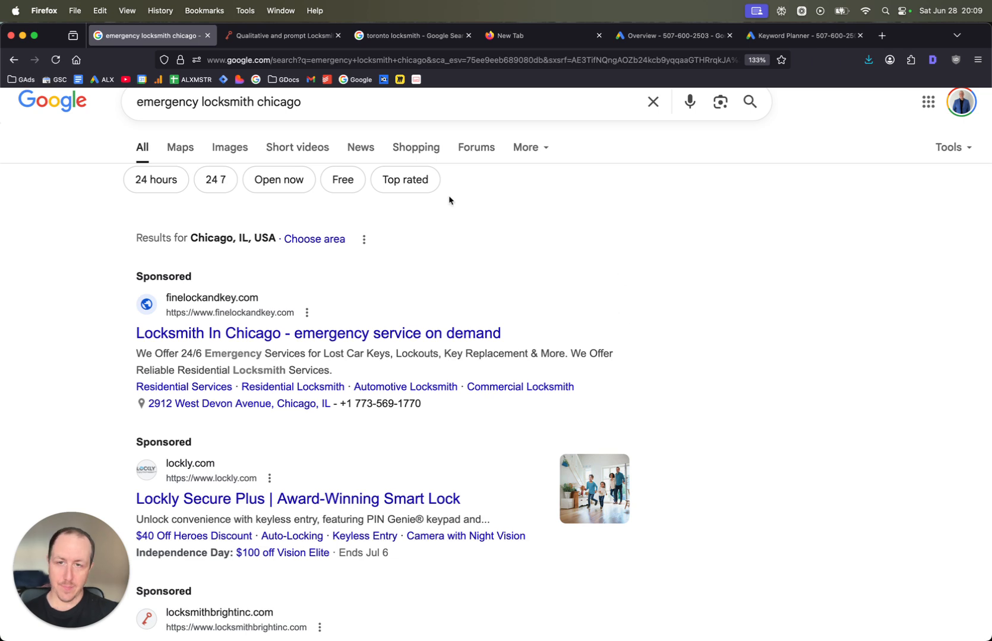
scroll(428, 250, up, 1)
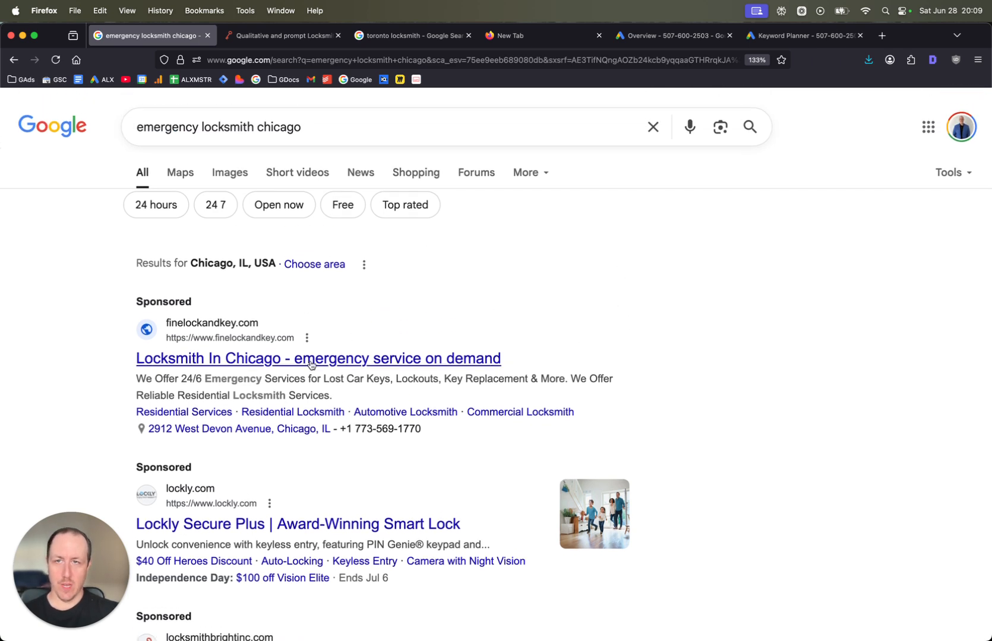
click(391, 41)
click(146, 37)
drag(98, 537, 988, 522)
click(803, 380)
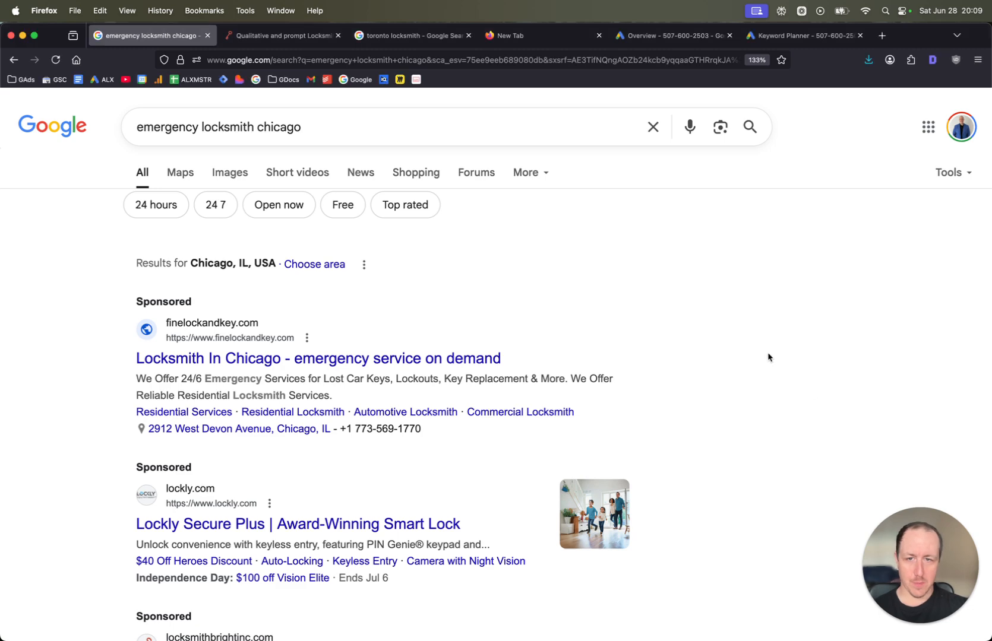
scroll(783, 348, down, 2)
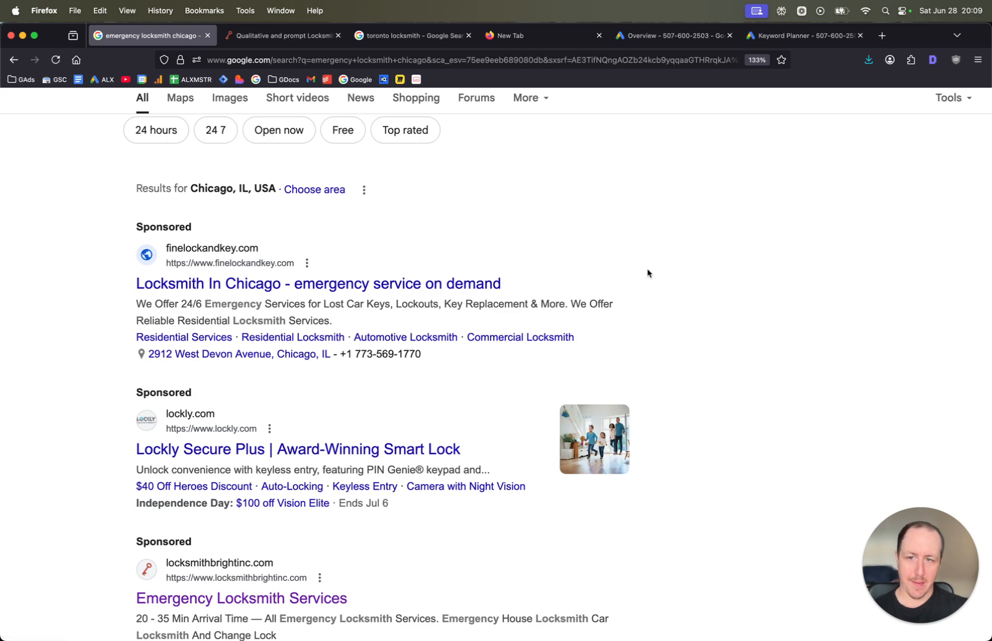
scroll(646, 274, down, 5)
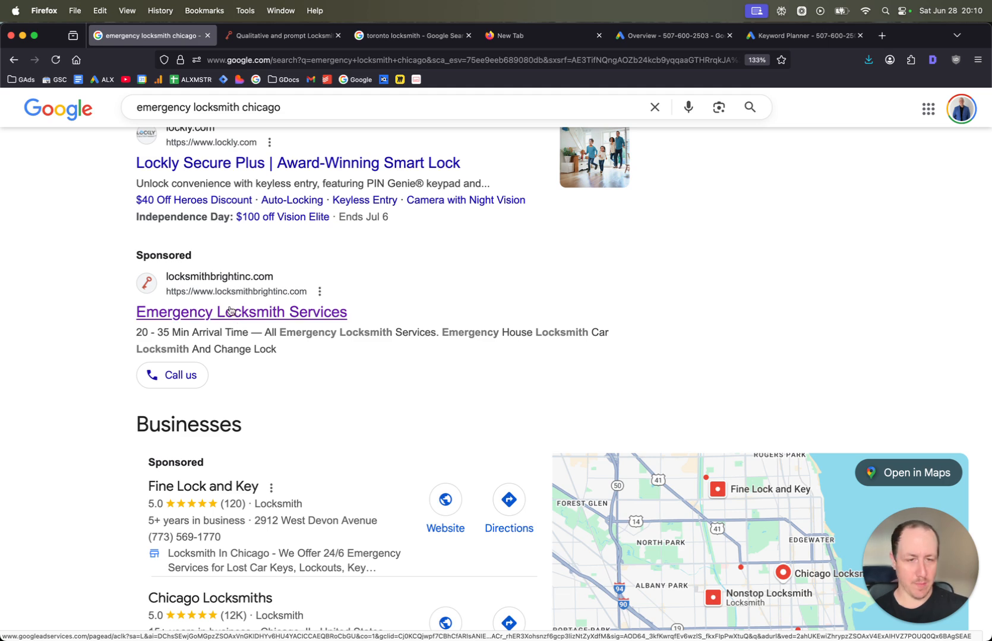
scroll(238, 297, up, 6)
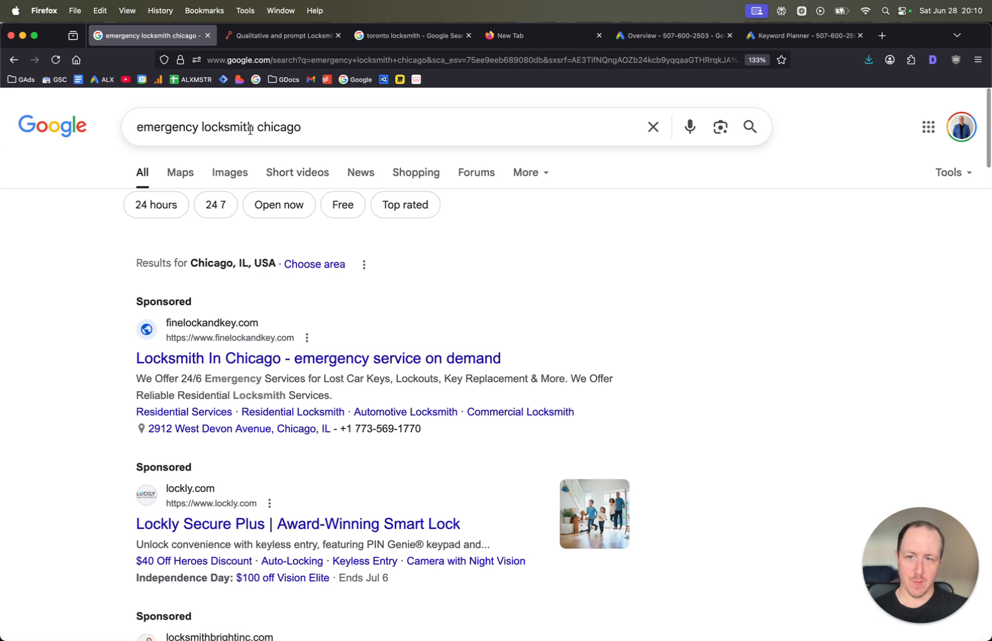
scroll(264, 173, down, 3)
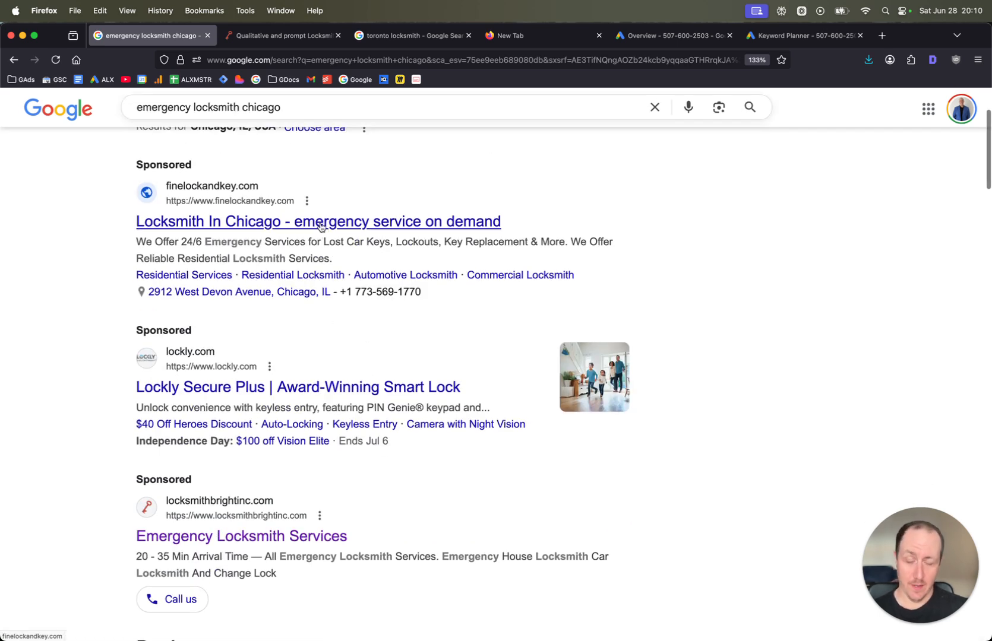
scroll(321, 225, down, 3)
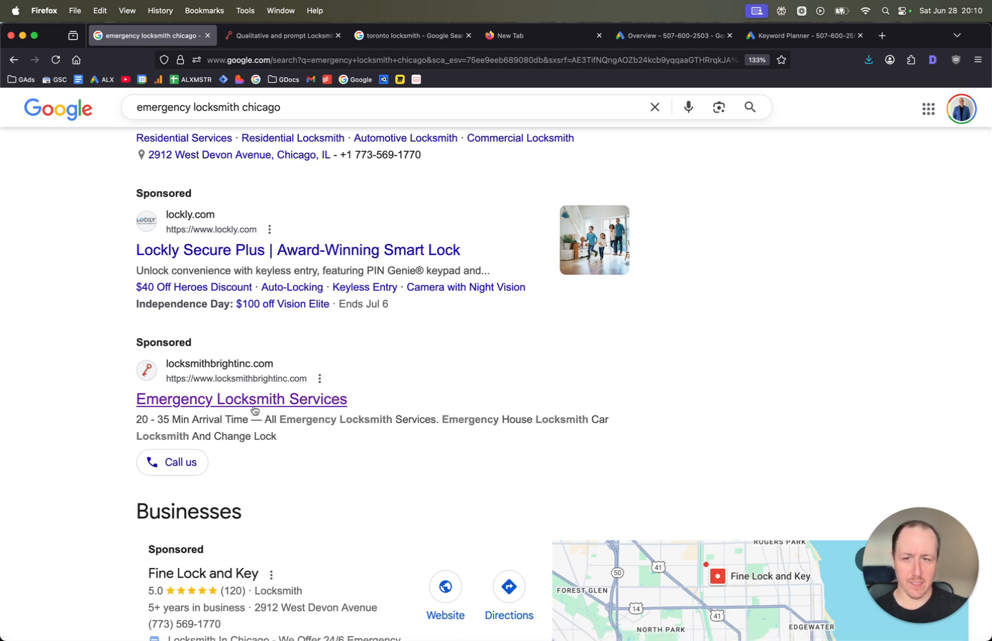
Step: Switch to the open locksmithbrightinc.com landing page and review its content from the hero banner through the service descriptions
click(280, 36)
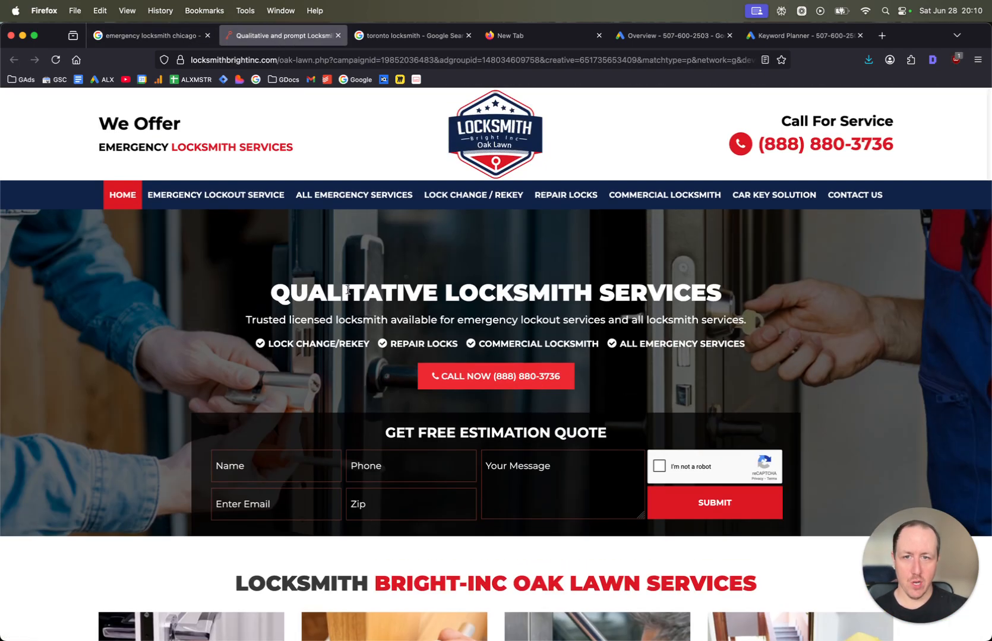
scroll(470, 328, down, 3)
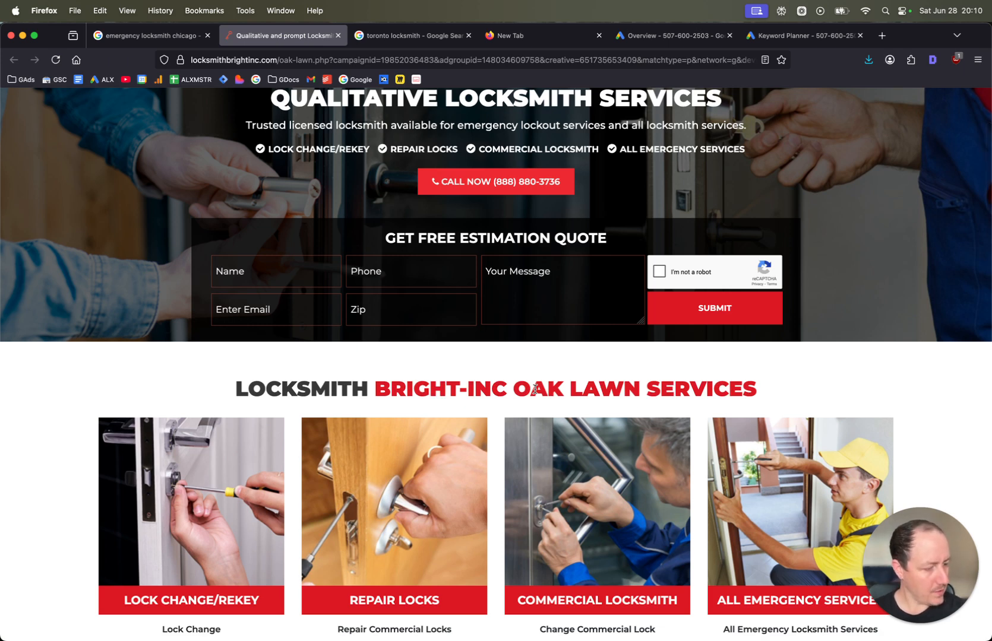
scroll(430, 350, down, 8)
scroll(430, 362, down, 4)
scroll(430, 377, down, 10)
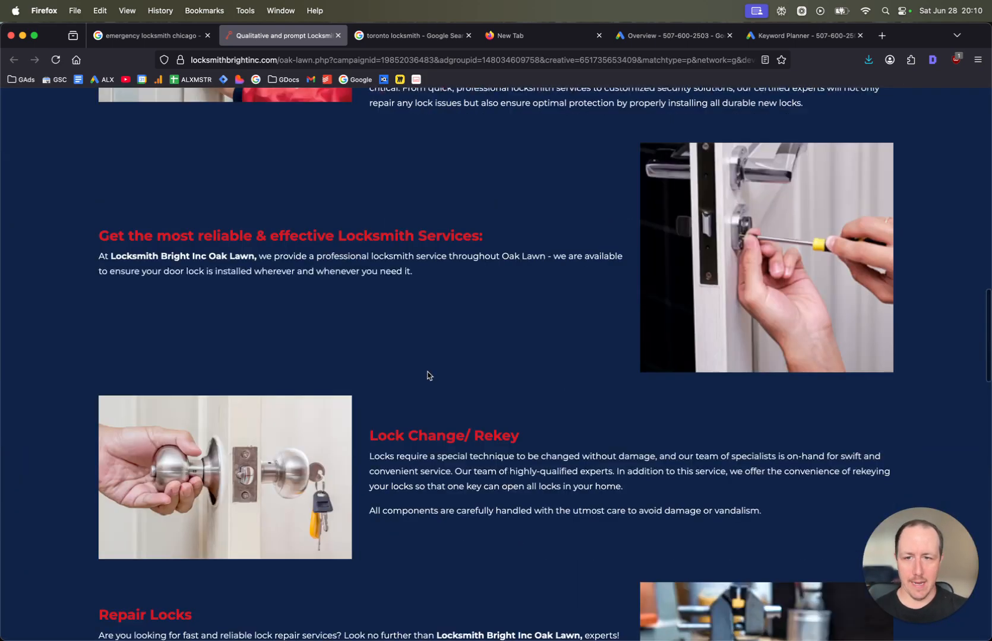
scroll(429, 377, down, 10)
scroll(428, 375, up, 15)
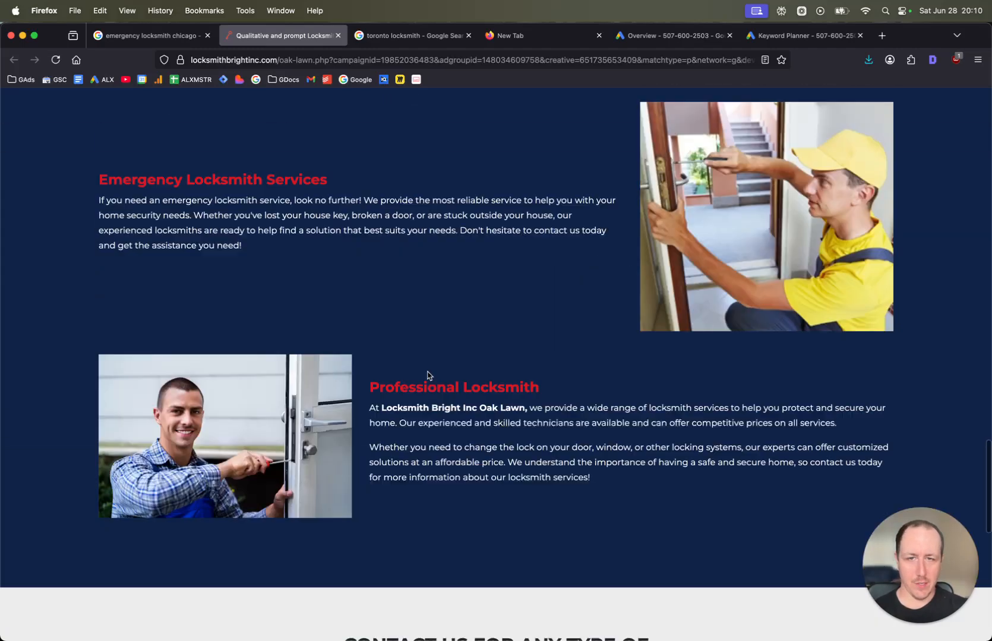
scroll(428, 374, up, 15)
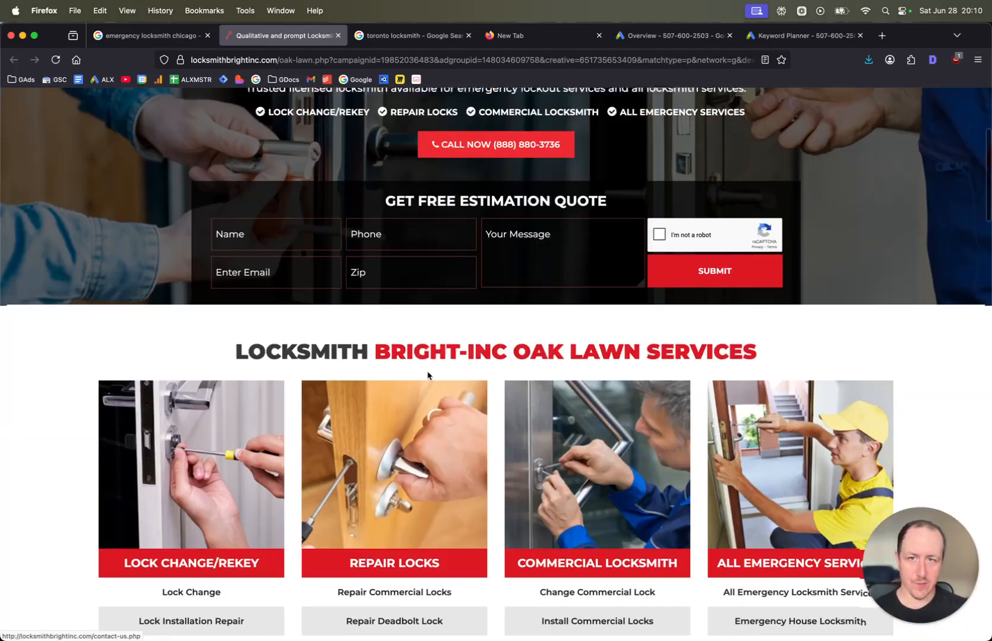
Step: Examine the landing page's service cards, call-now button and free estimation quote form
scroll(620, 301, down, 3)
scroll(620, 301, down, 3)
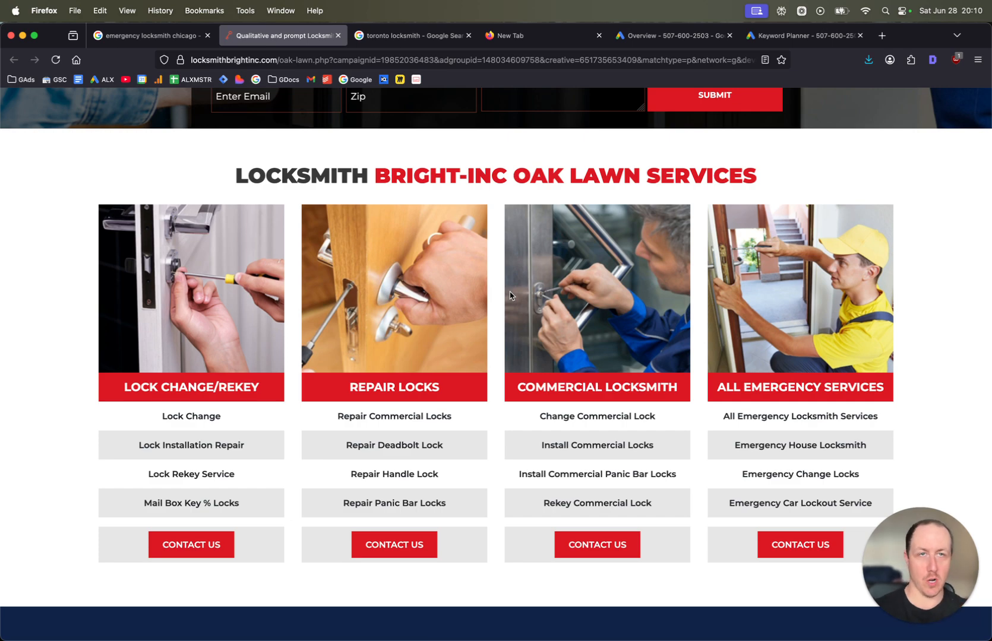
scroll(510, 295, up, 7)
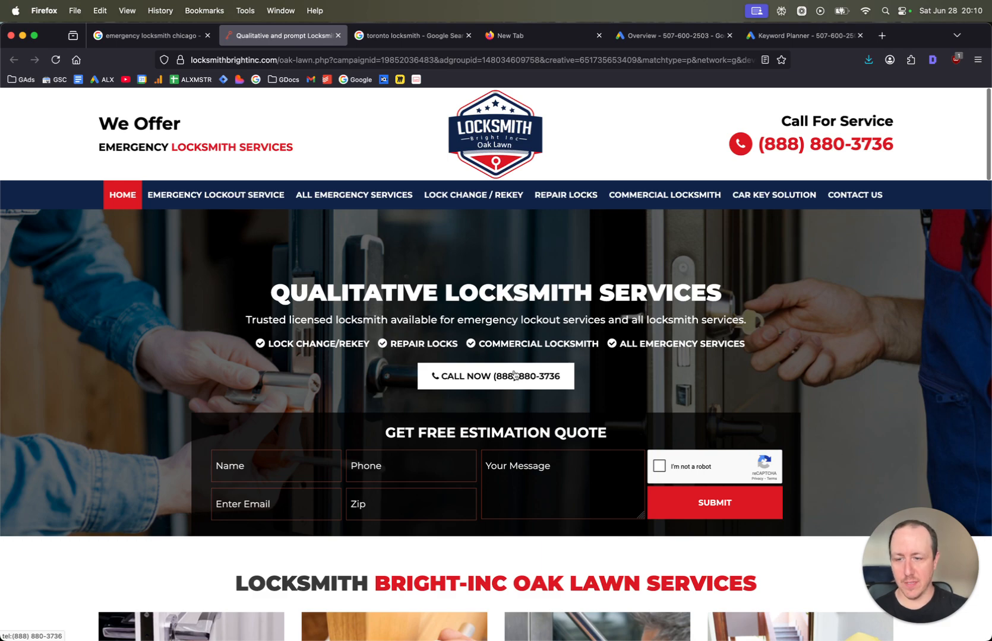
click(518, 377)
click(490, 173)
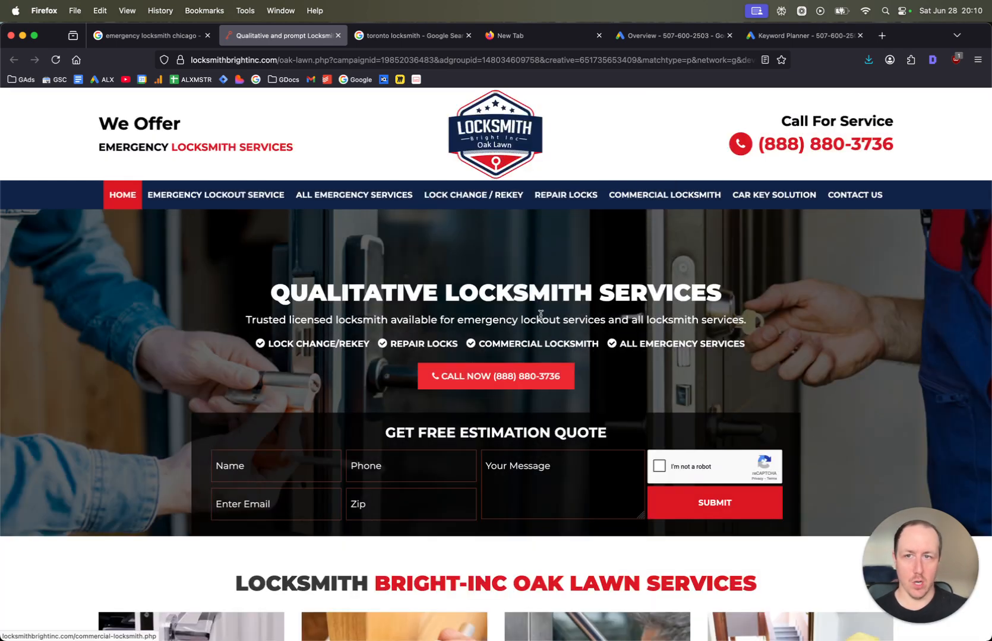
scroll(163, 218, down, 2)
scroll(164, 217, up, 2)
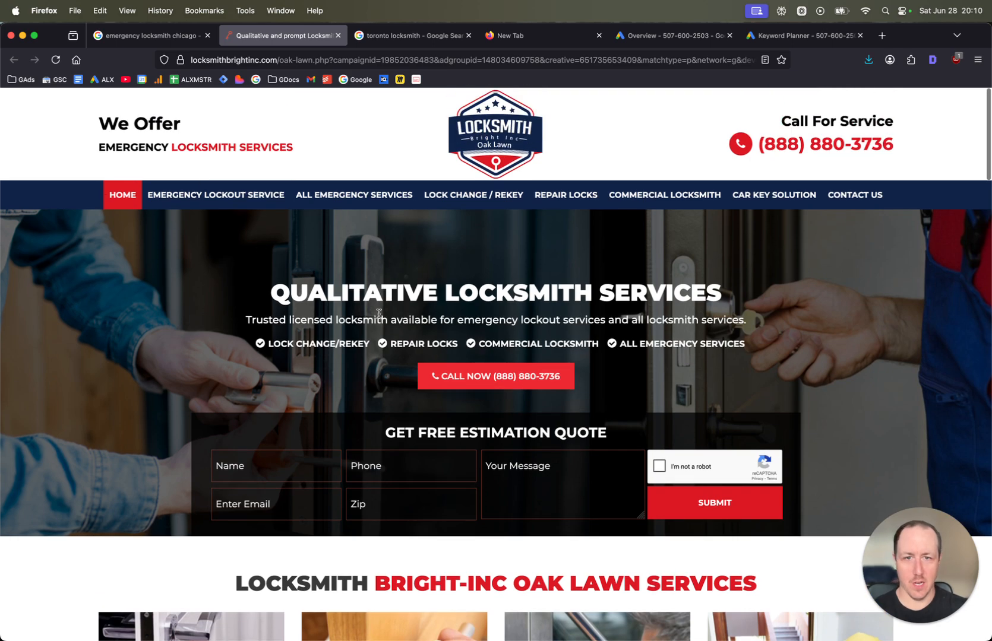
scroll(494, 319, down, 5)
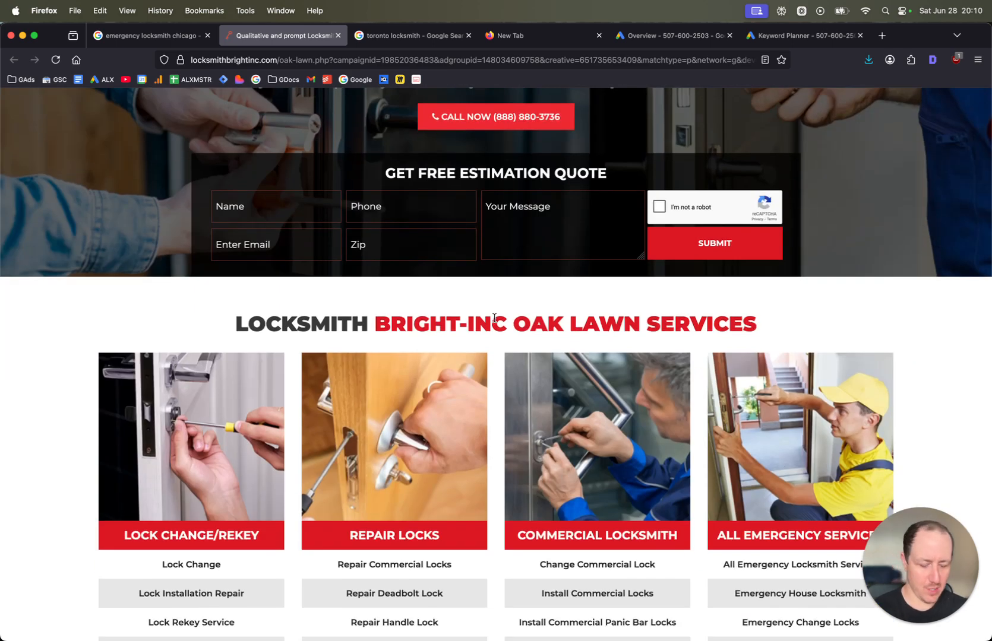
Step: Display the landing page in responsive design mode as a Galaxy S20 phone, with the developer tools closed
key(super+alt+i)
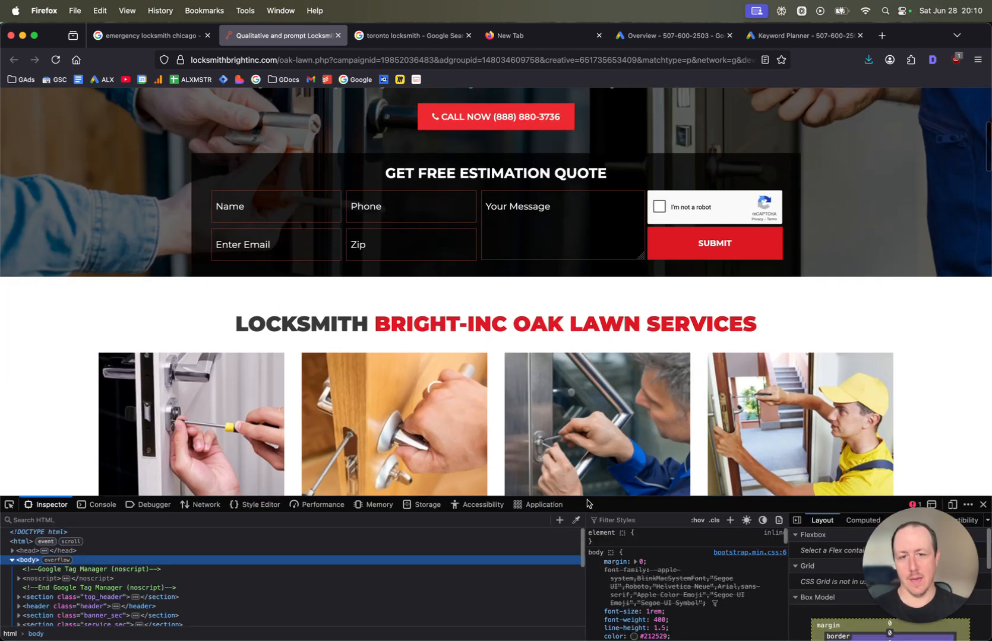
click(952, 505)
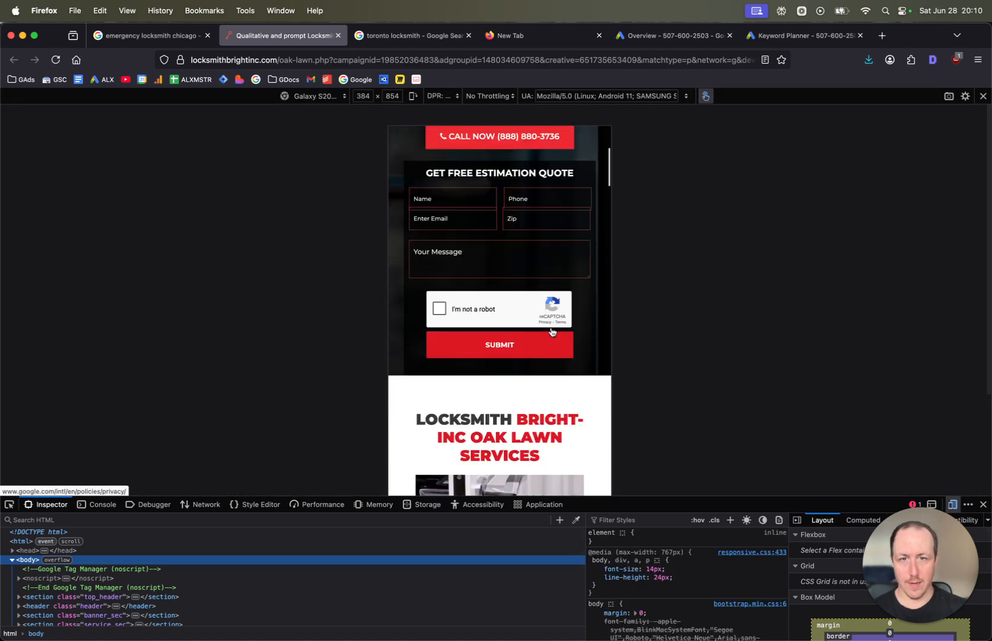
click(984, 505)
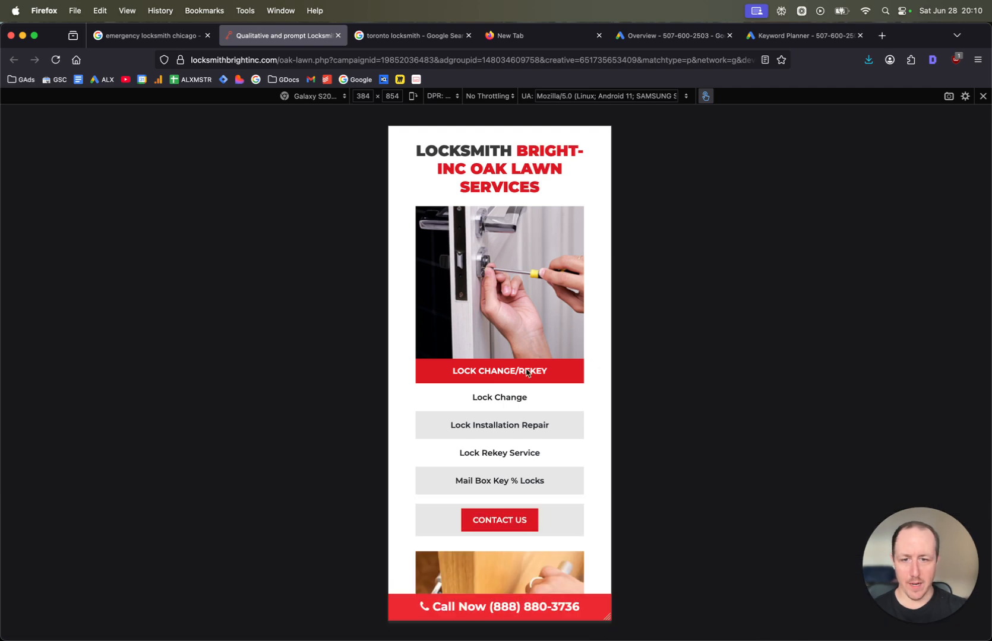
Step: Review the landing page's mobile layout, including the service cards, quote form and sticky call bar
scroll(504, 376, down, 20)
scroll(503, 377, down, 20)
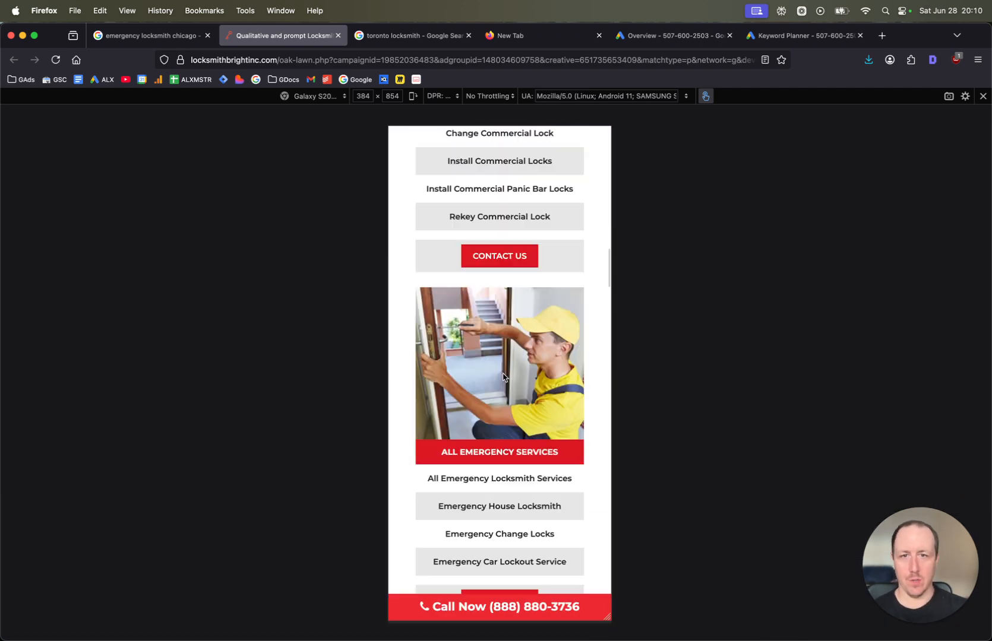
scroll(503, 377, up, 10)
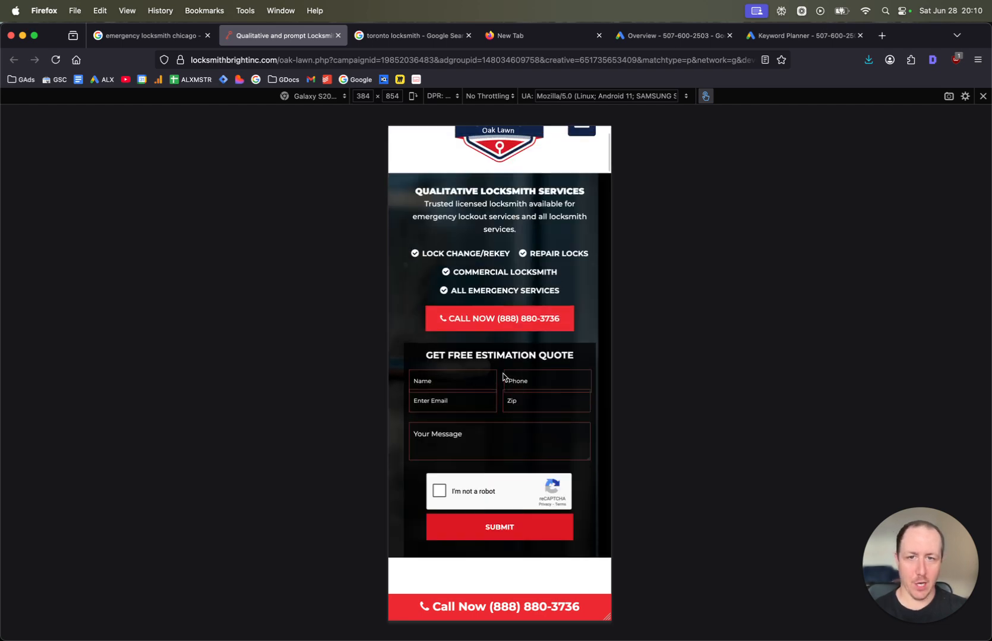
scroll(503, 377, down, 1)
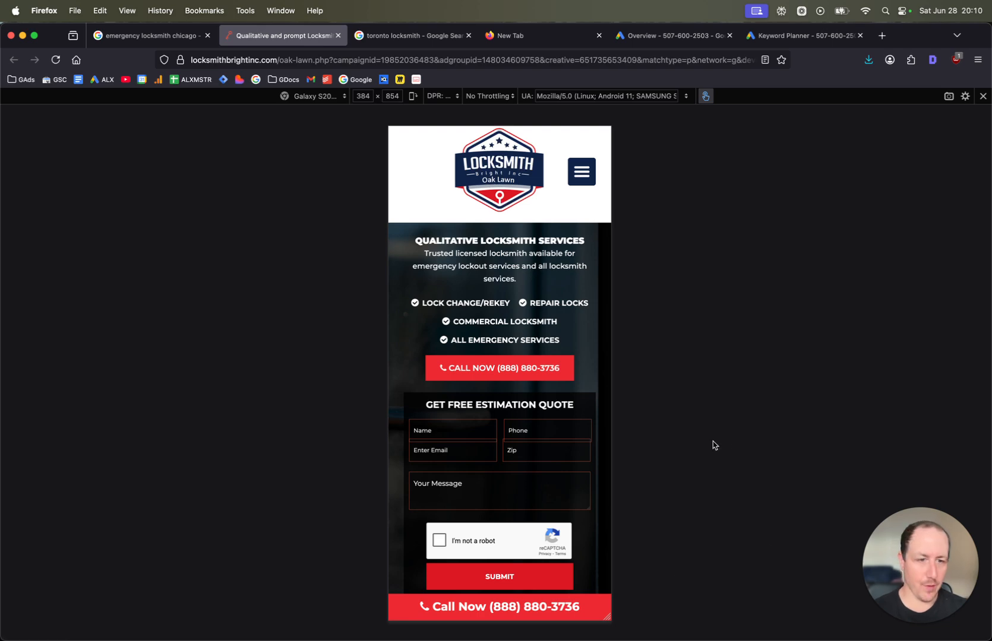
scroll(572, 399, down, 5)
scroll(571, 400, up, 5)
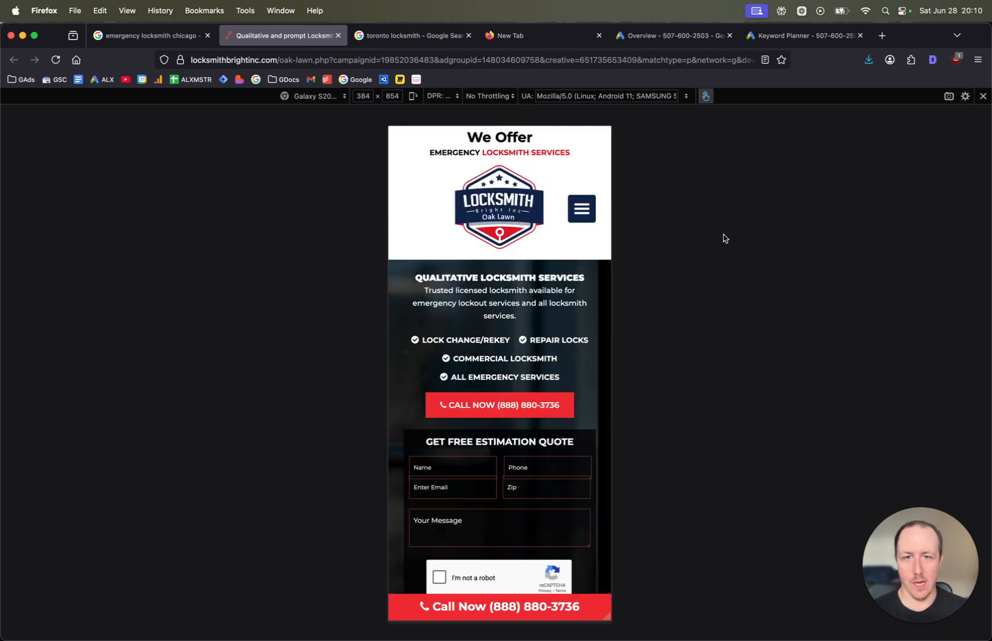
scroll(584, 440, down, 3)
key(super+alt+i)
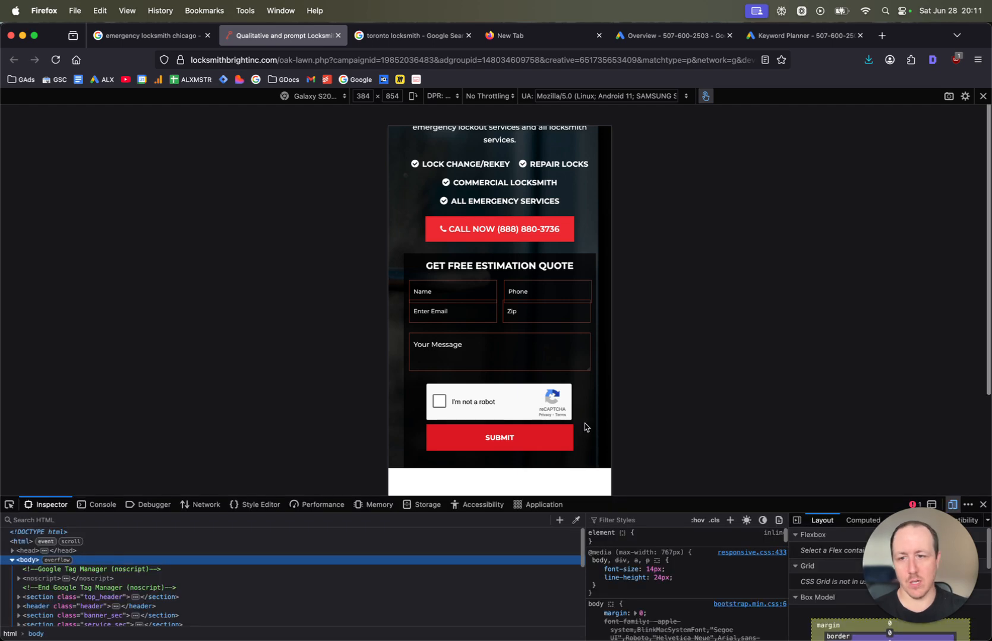
click(983, 505)
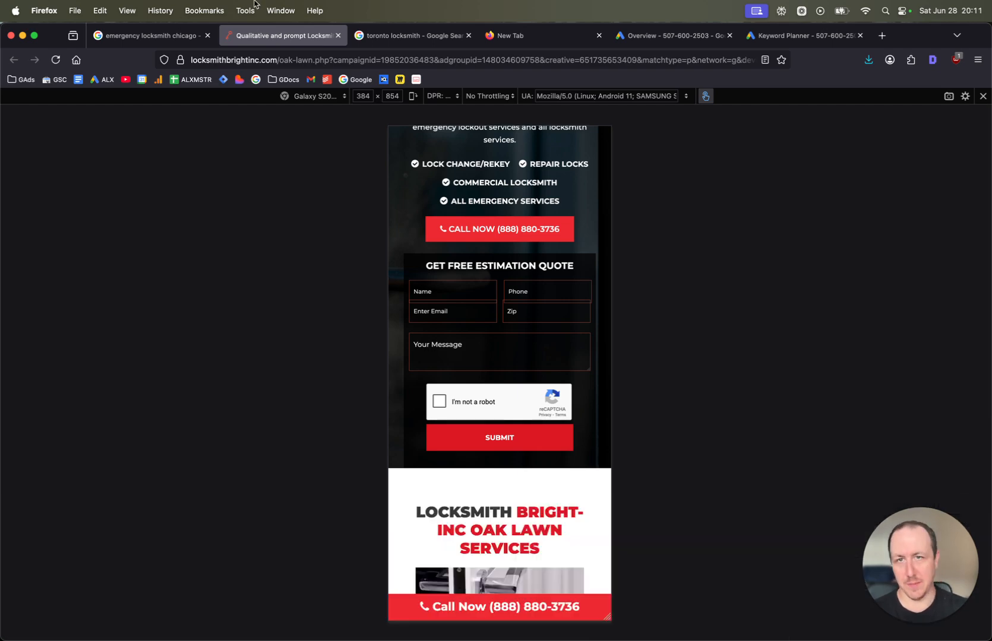
Step: Switch to the toronto locksmith search results and compare the headlines and descriptions of the four sponsored listings
click(398, 37)
scroll(195, 240, up, 6)
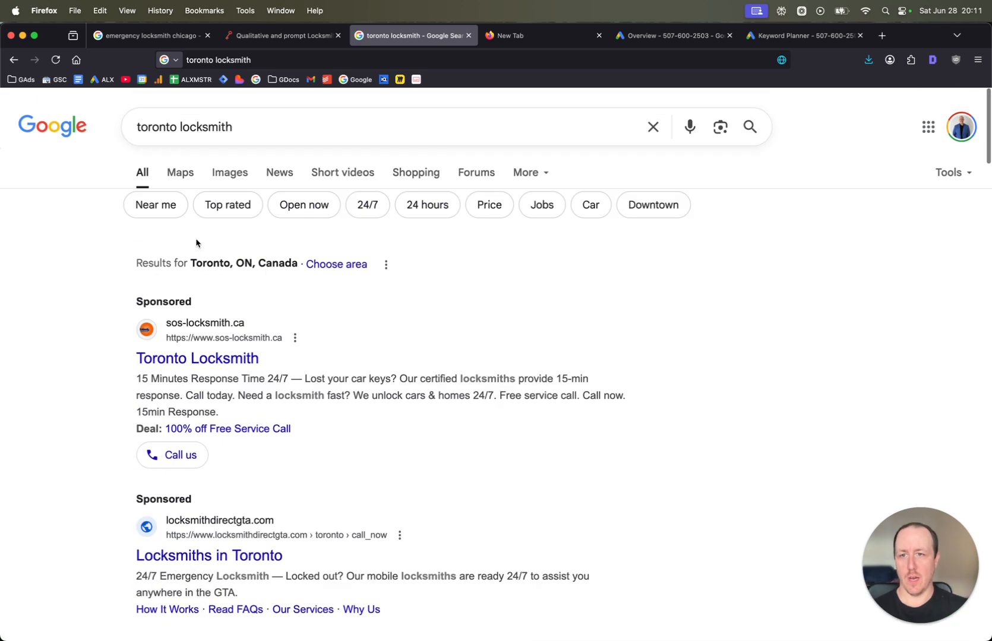
scroll(255, 398, down, 5)
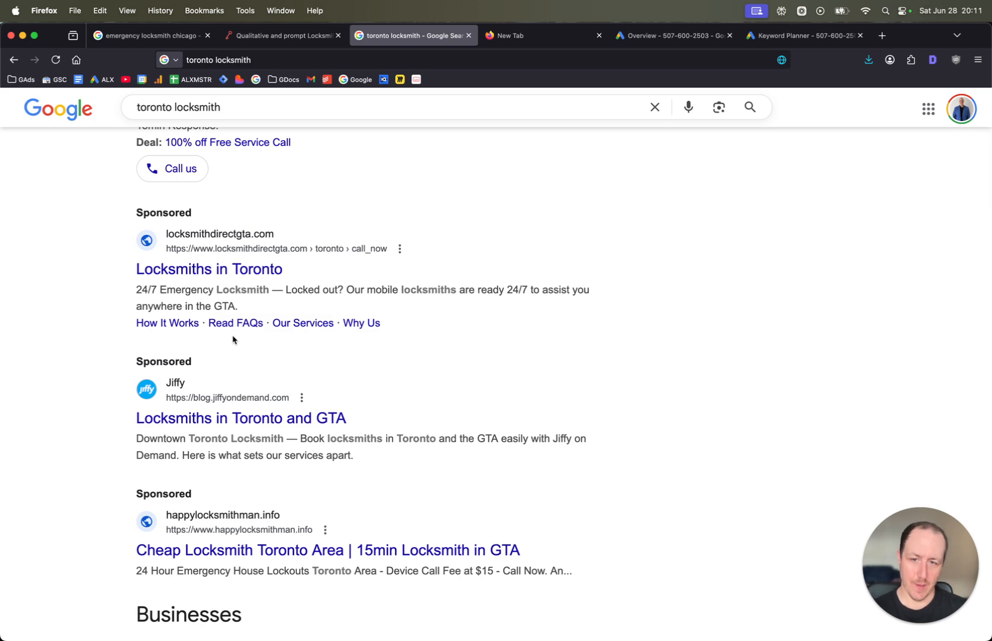
scroll(238, 339, down, 2)
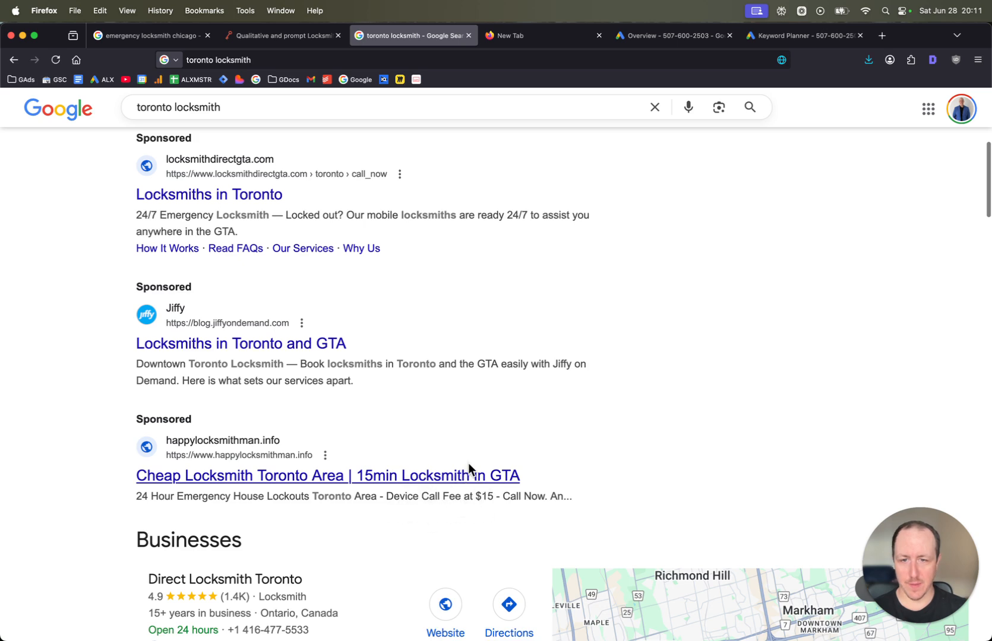
scroll(350, 452, up, 10)
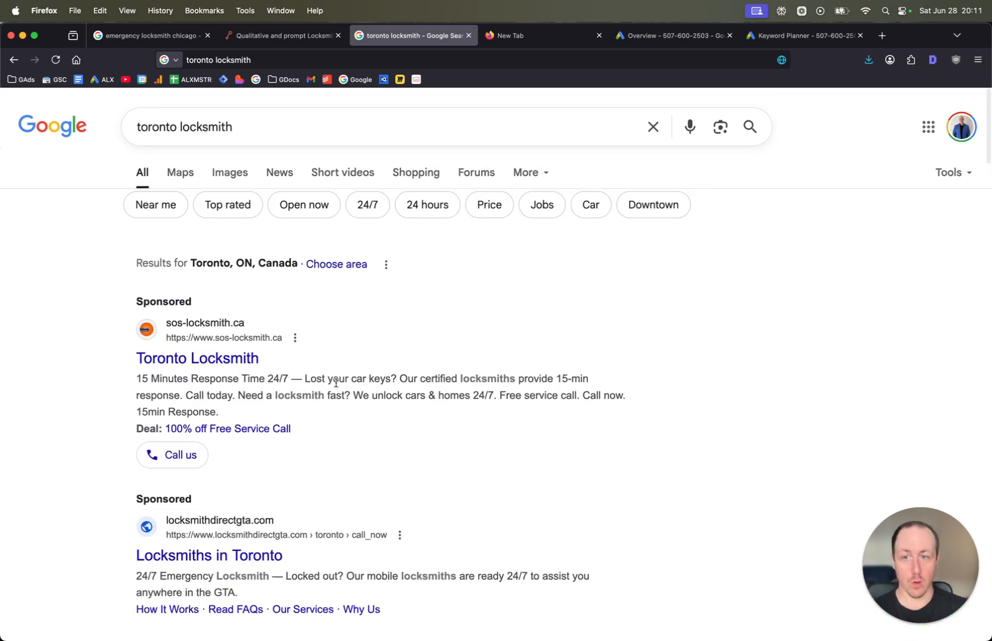
Step: Highlight the description of the sos-locksmith.ca ad to examine its response-time wording, and clear the selection
scroll(356, 326, down, 2)
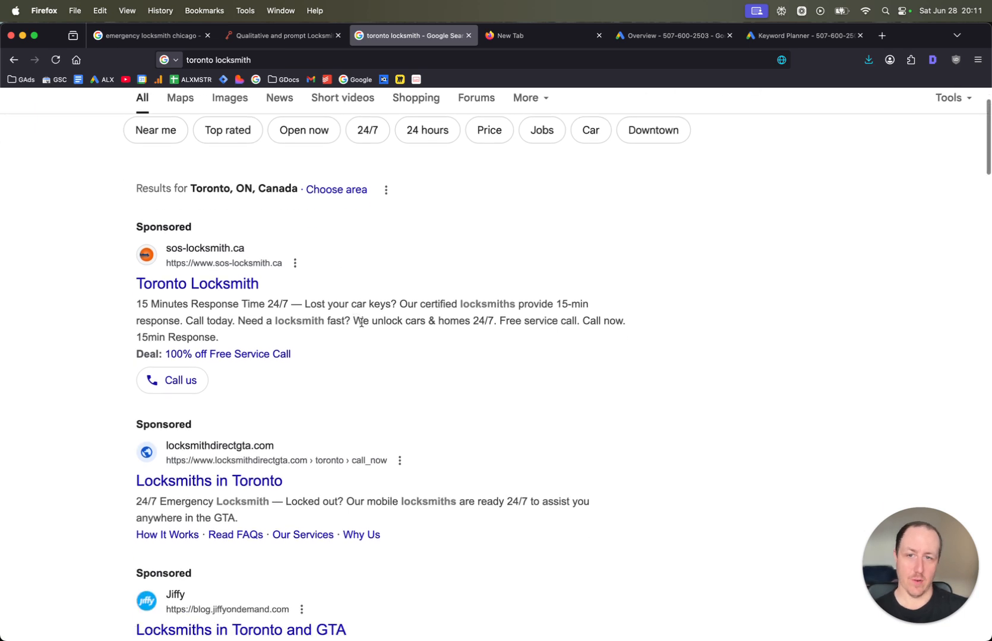
triple_click(335, 315)
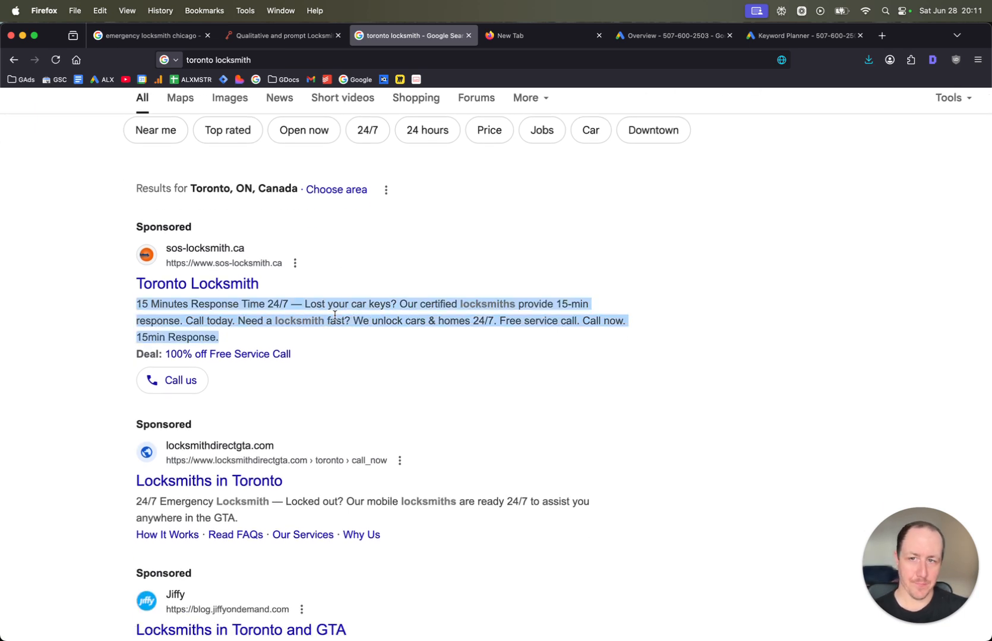
double_click(334, 318)
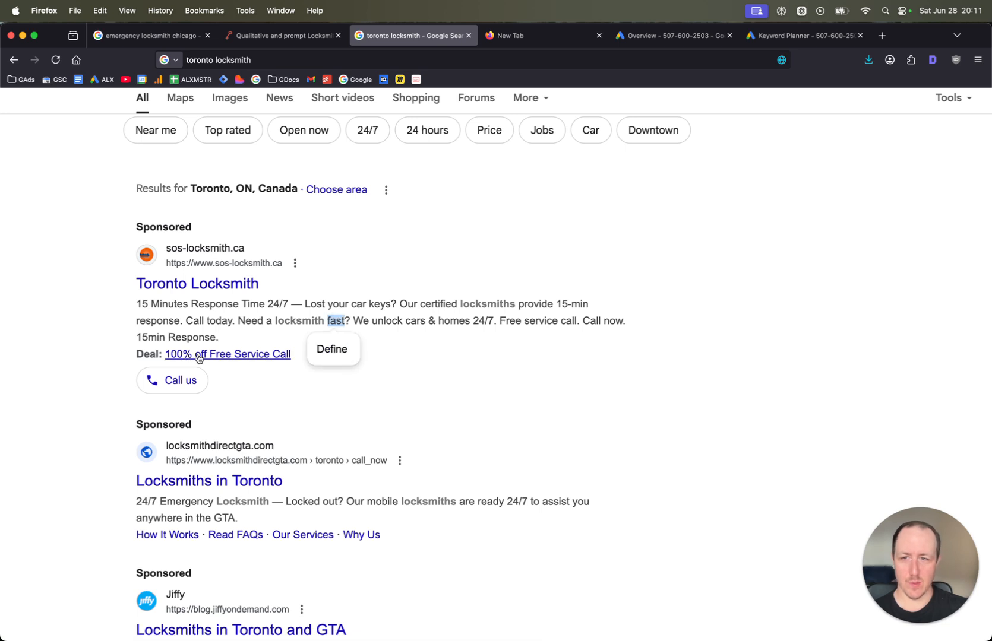
click(579, 384)
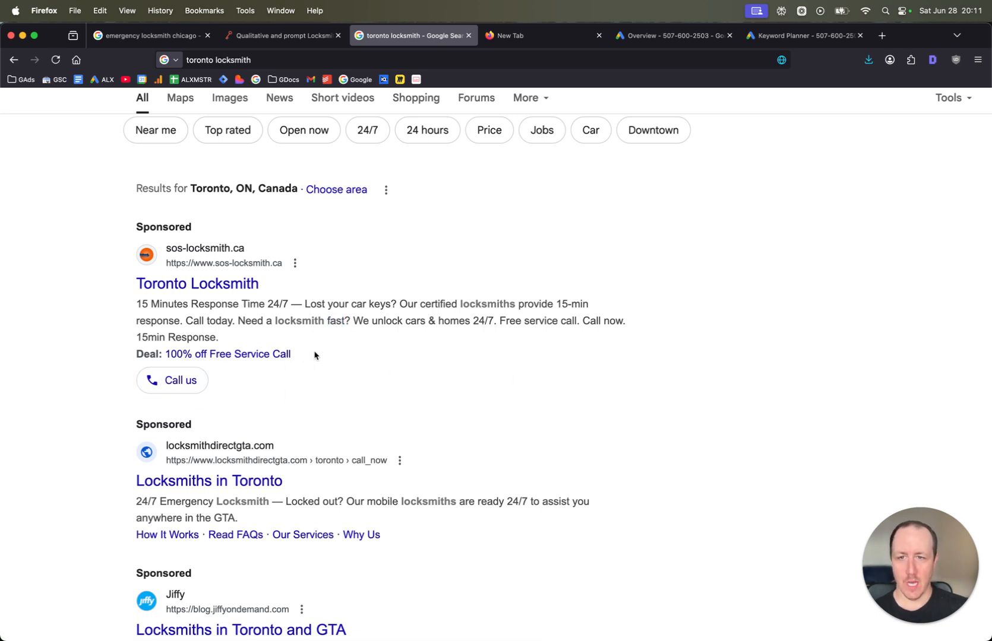
Step: Skim the toronto locksmith results past the sponsored ads down to the organic listings and return to the first ad
scroll(308, 288, down, 7)
scroll(307, 287, down, 15)
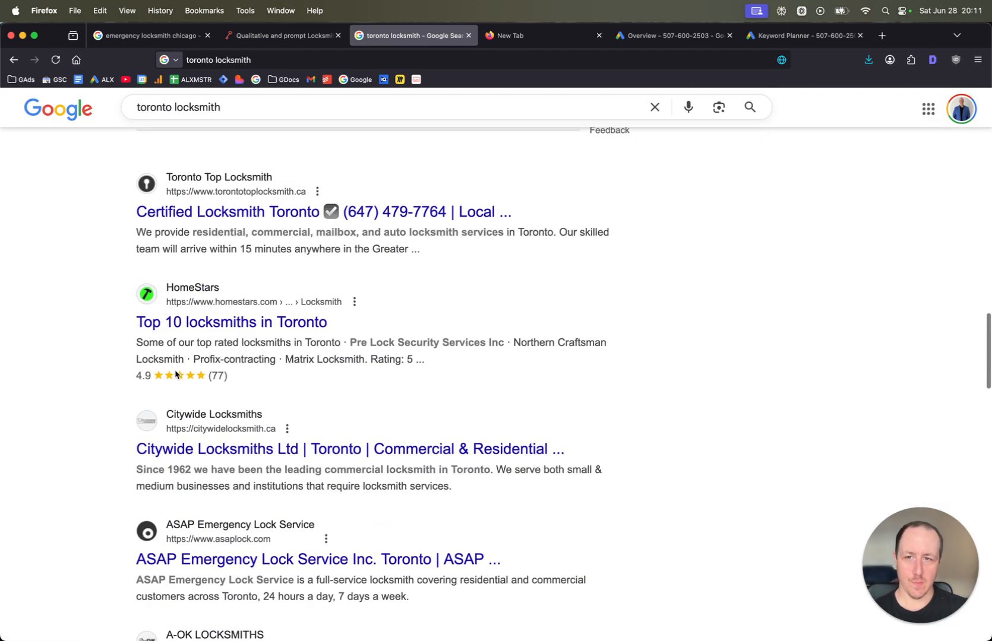
scroll(176, 371, up, 20)
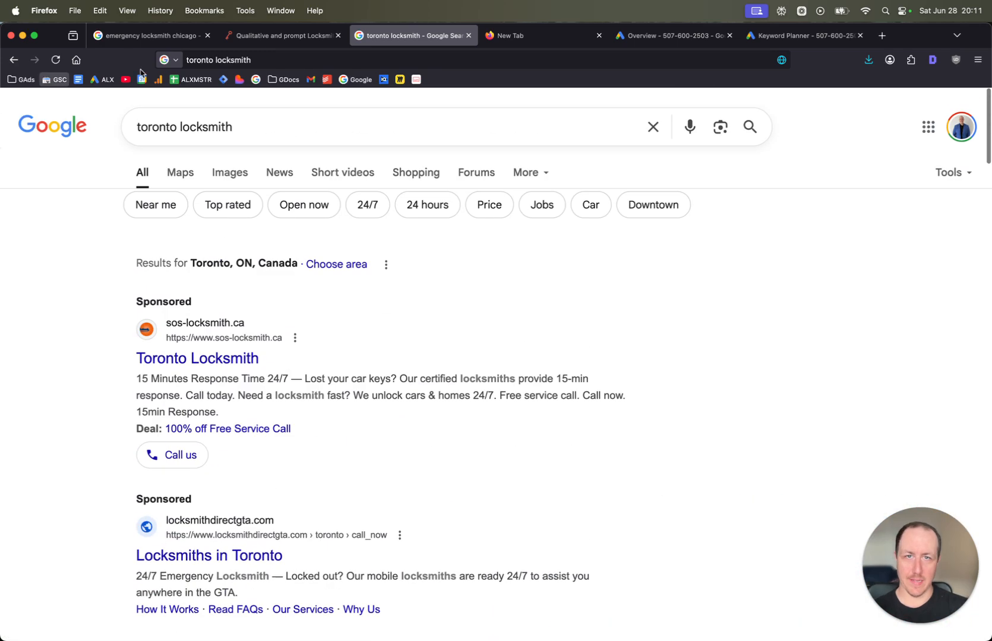
Step: Switch to the Google Ads account overview and start creating a new campaign
click(668, 36)
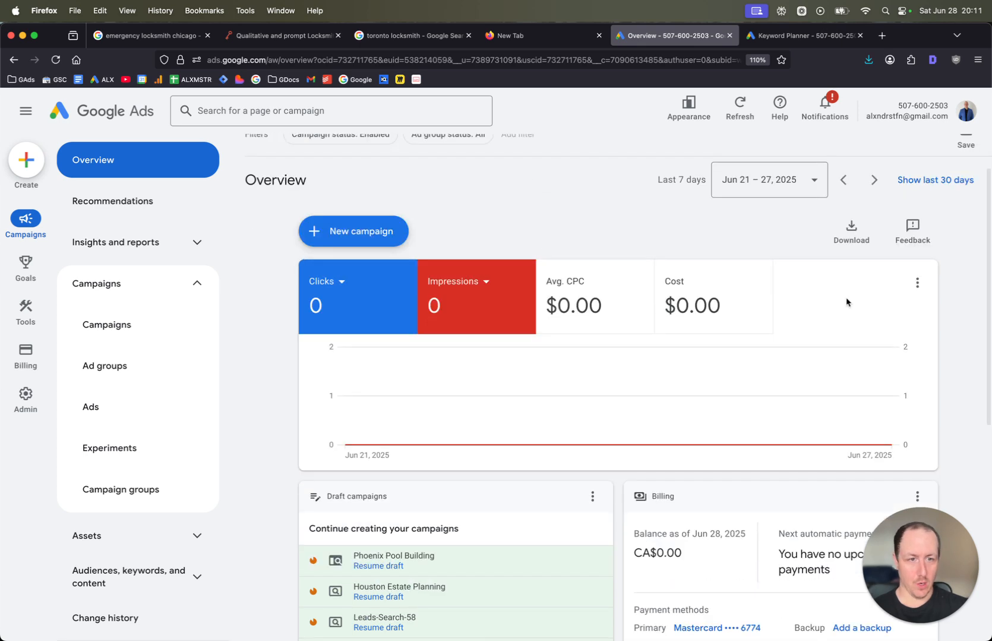
scroll(847, 303, up, 2)
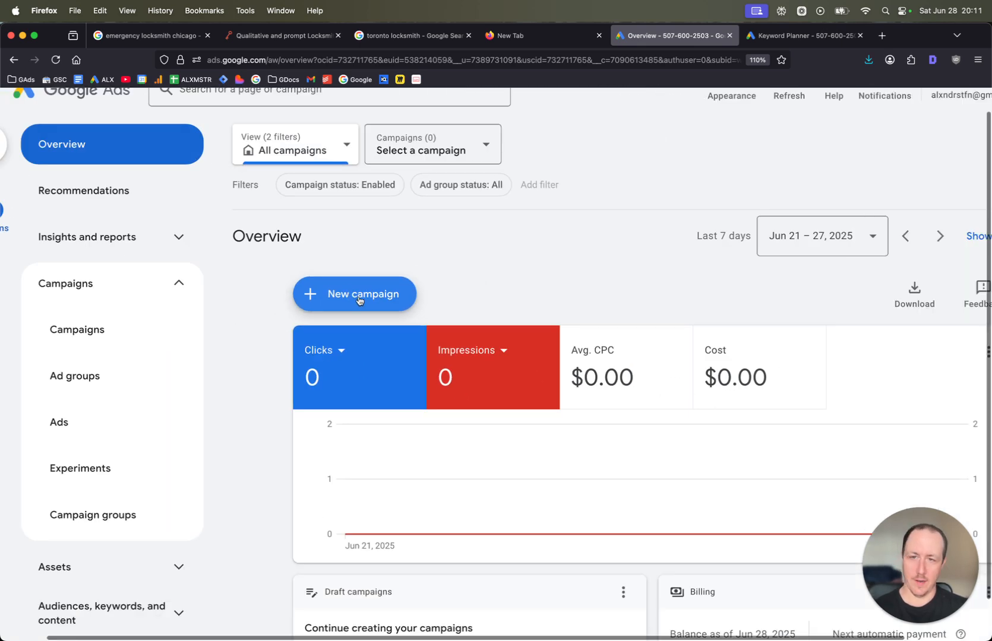
click(346, 291)
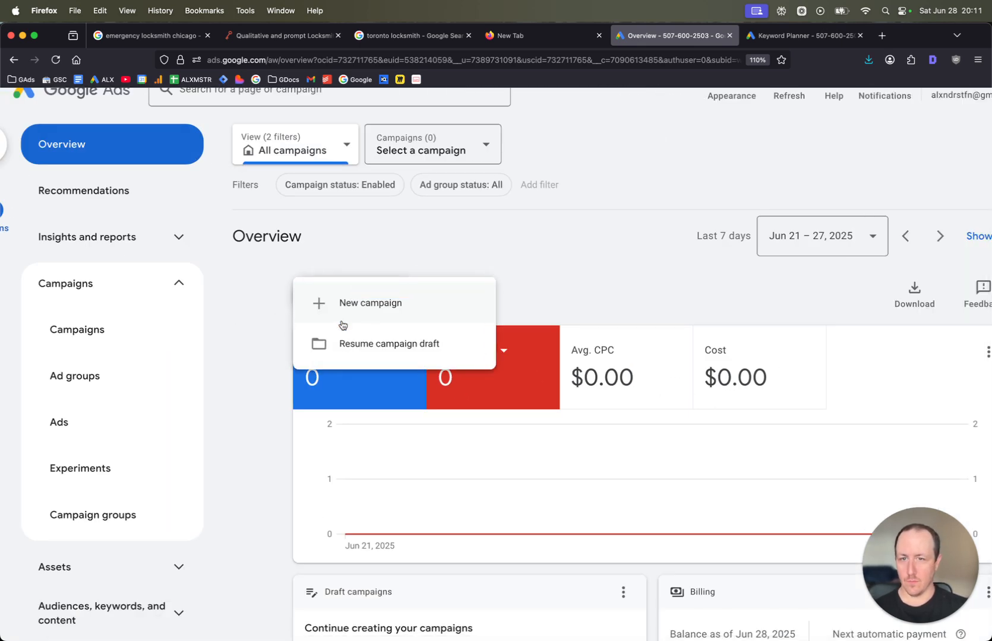
click(344, 306)
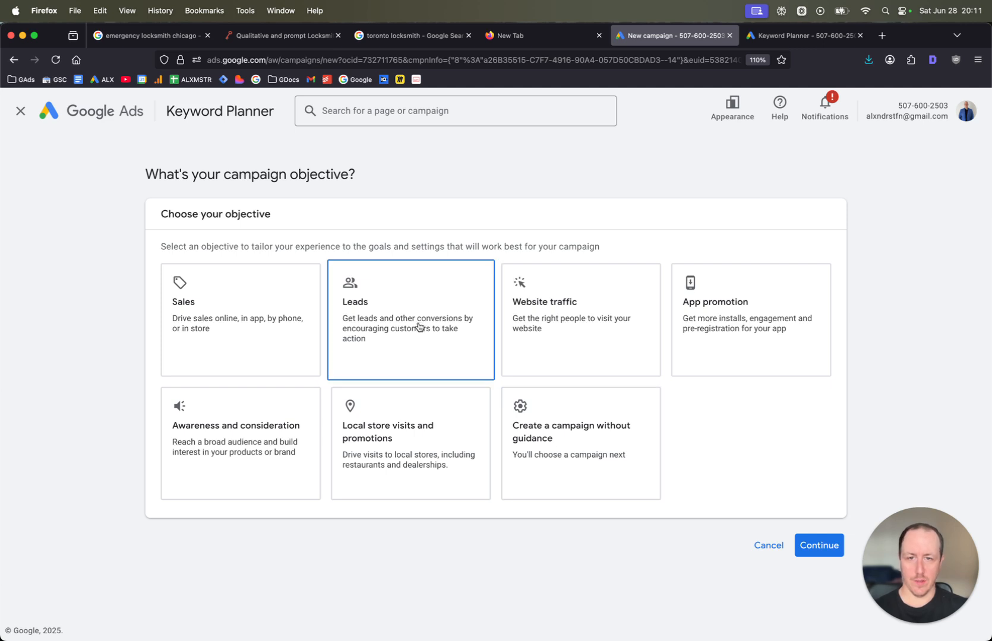
Step: Choose Leads as the campaign objective and continue with the account-default conversion goals
click(548, 395)
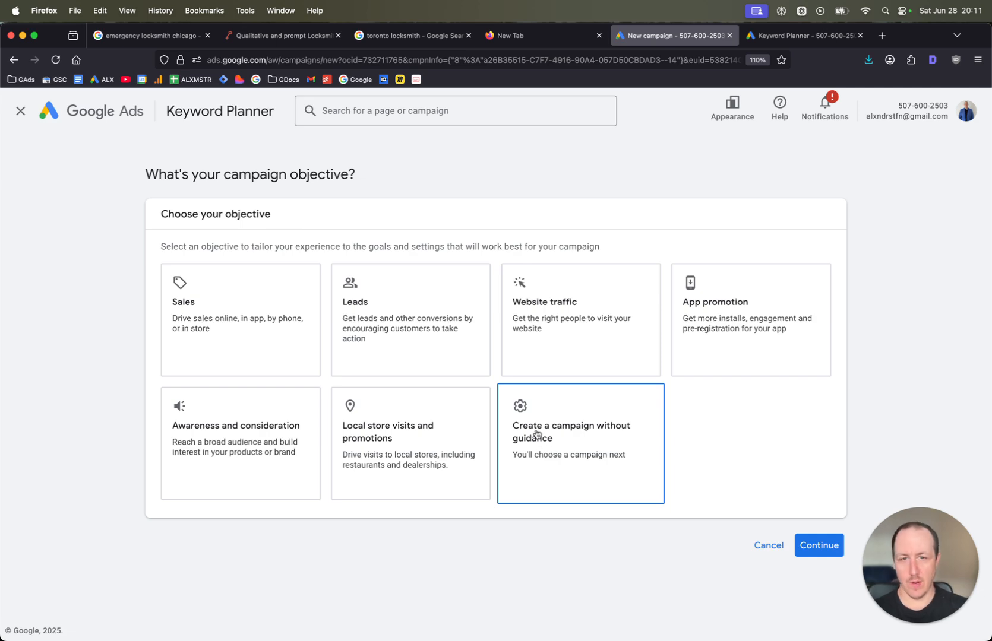
click(415, 363)
scroll(565, 384, down, 3)
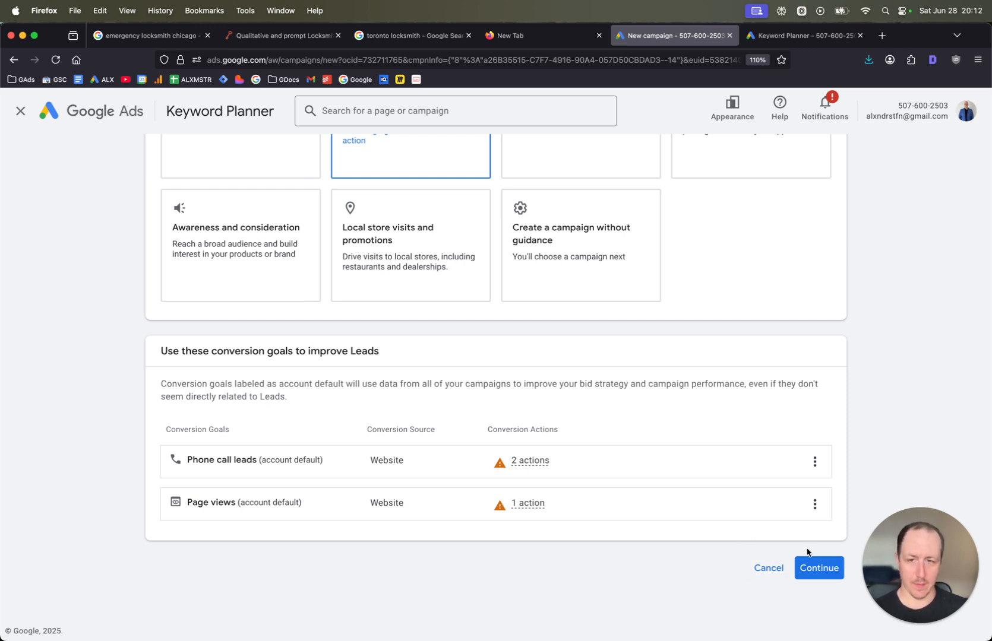
click(816, 580)
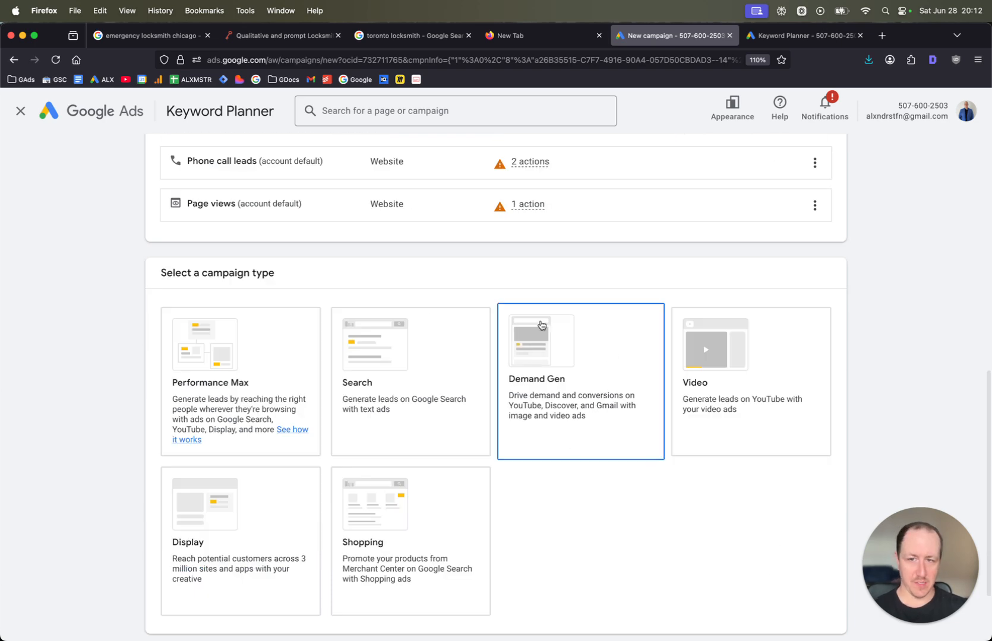
Step: Compare the available campaign types and select Search for the leads campaign
scroll(474, 365, down, 3)
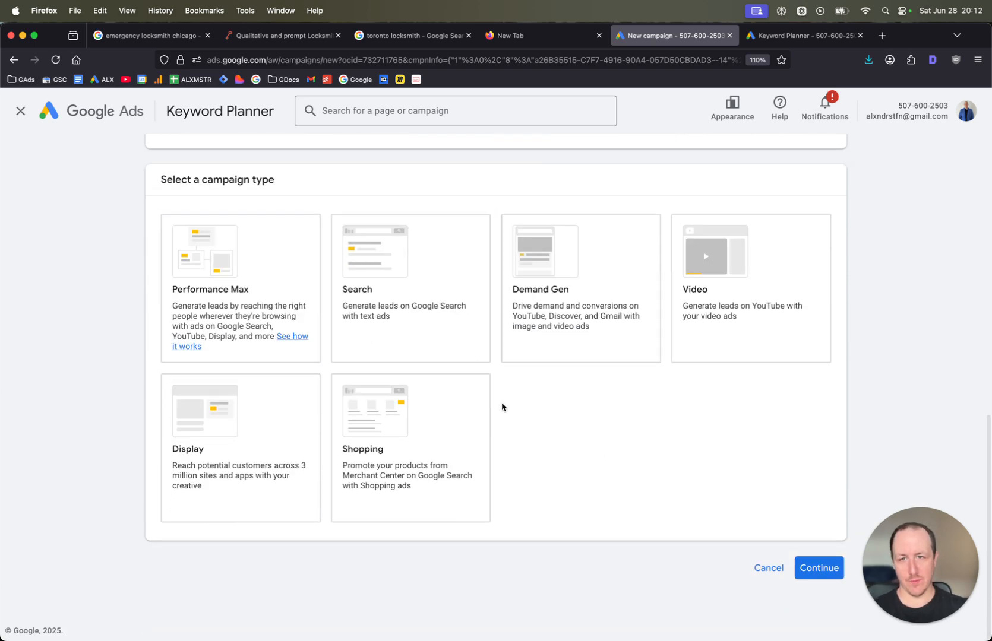
click(457, 331)
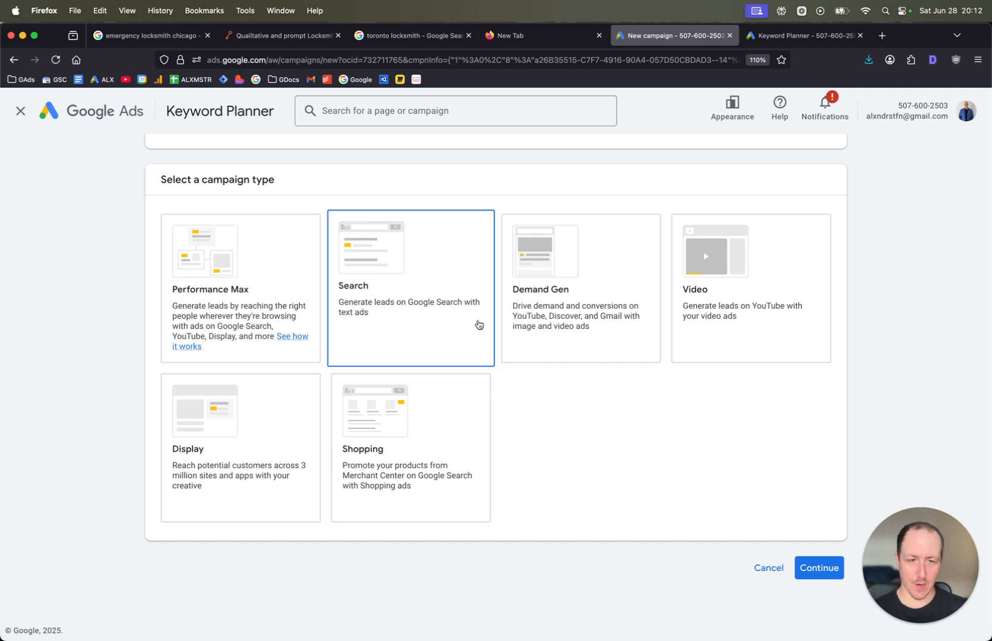
click(504, 328)
scroll(504, 328, up, 2)
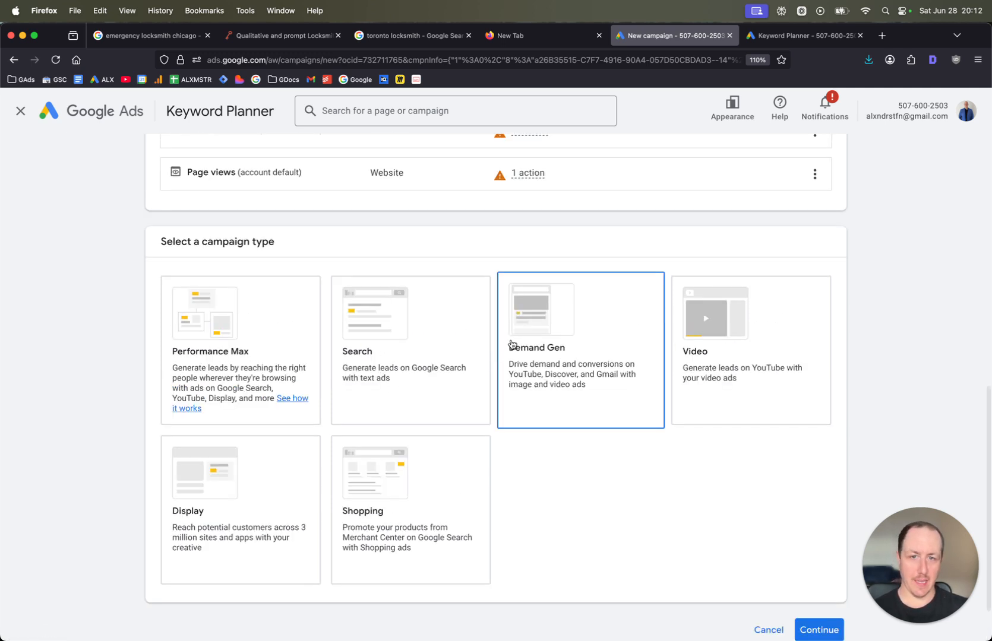
scroll(549, 433, down, 1)
scroll(555, 424, down, 1)
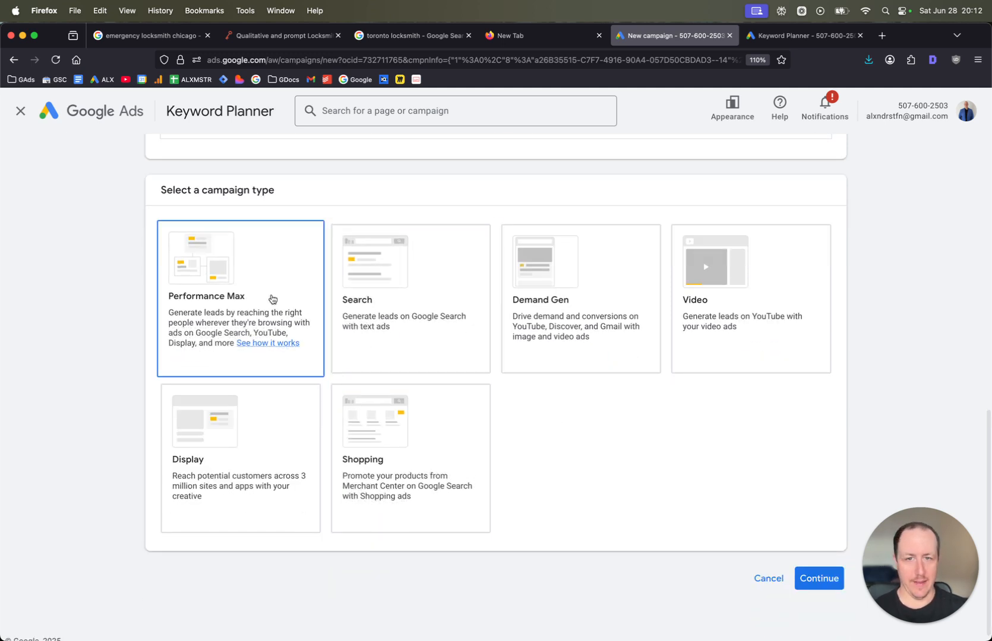
click(418, 316)
click(418, 315)
Step: Leave all the ways to reach the goal unselected, including Phone calls, and continue to the campaign name
scroll(487, 423, down, 4)
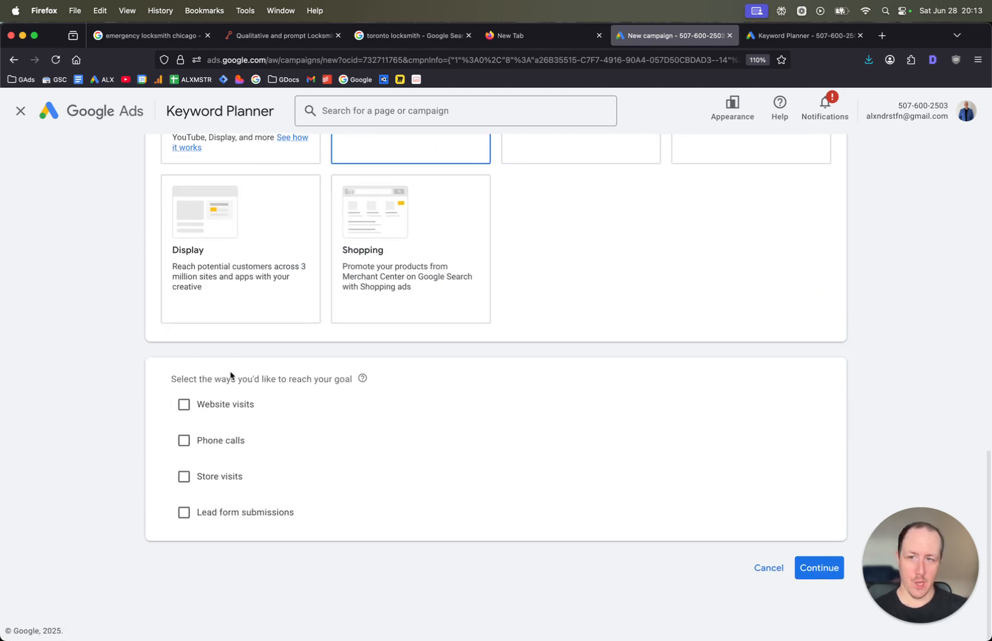
triple_click(246, 380)
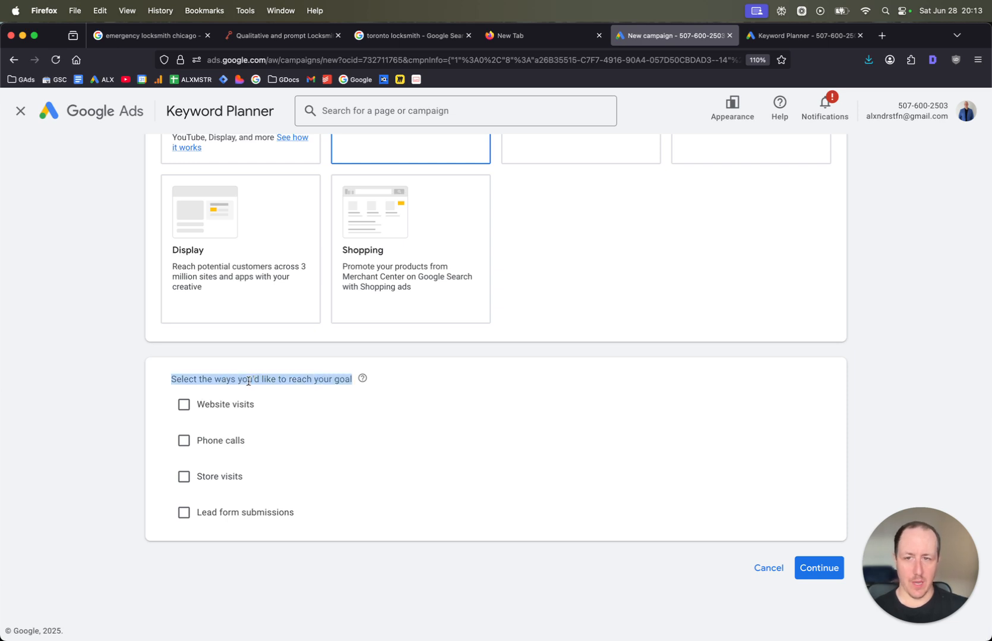
click(378, 373)
click(220, 440)
click(220, 441)
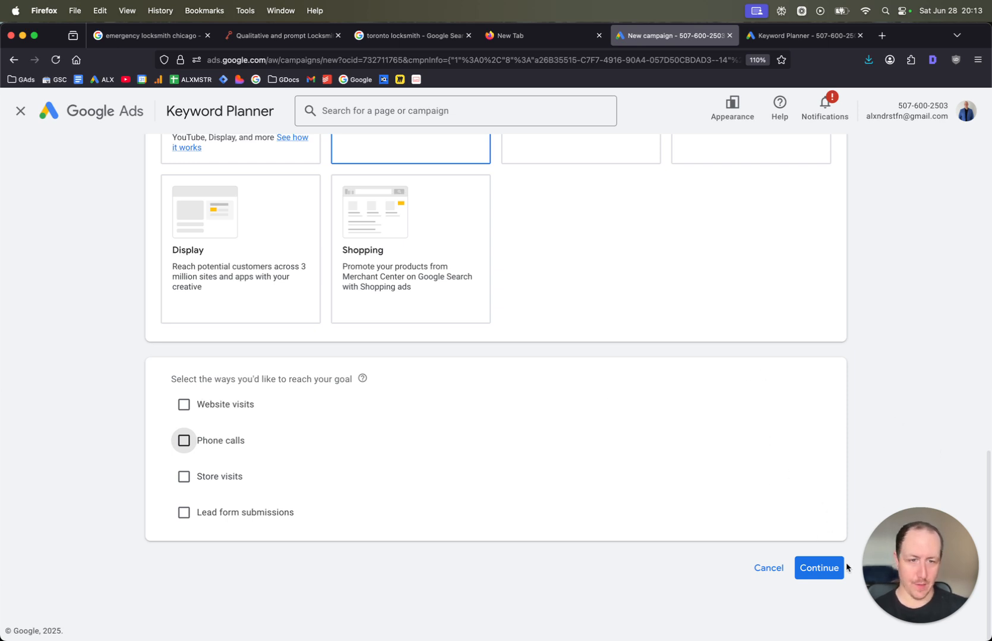
click(811, 571)
Step: Name the campaign Helena Locksmith and start it as a new campaign instead of finishing a saved draft
scroll(501, 393, down, 3)
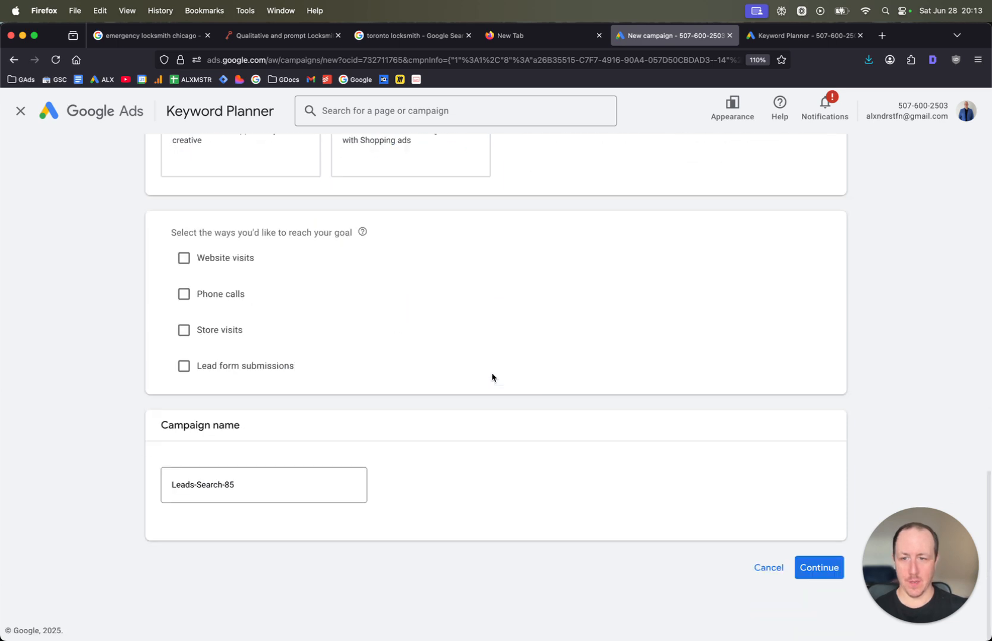
click(291, 481)
double_click(287, 482)
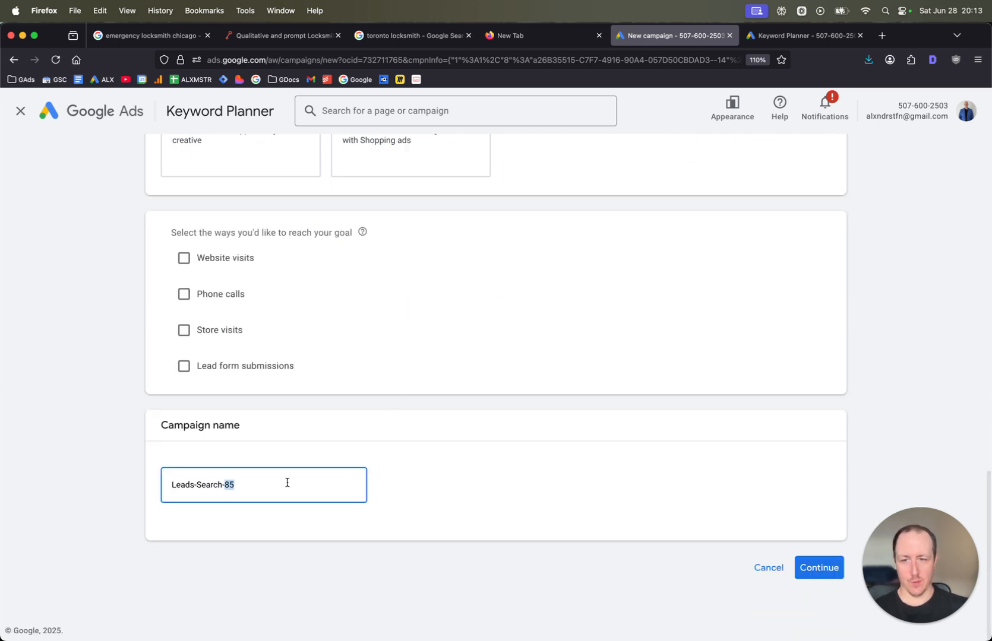
key(super+a)
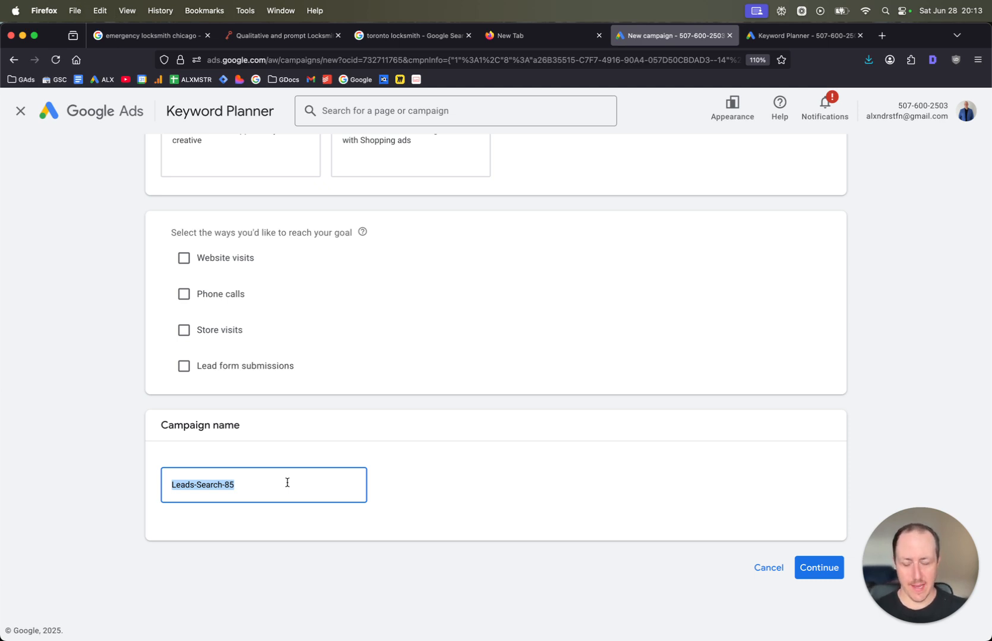
text(Helena )
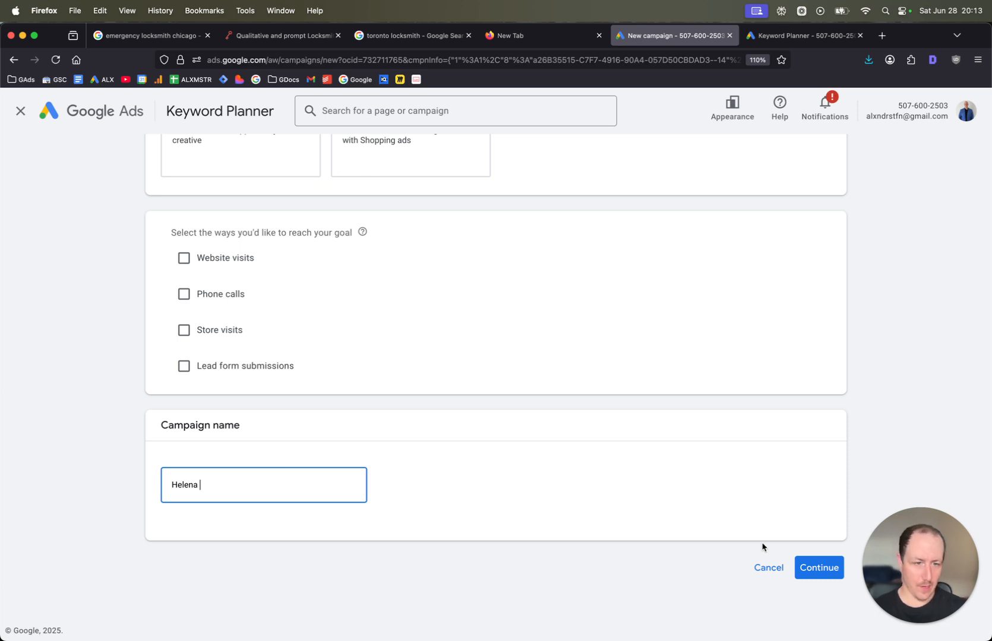
text(lockLoksm)
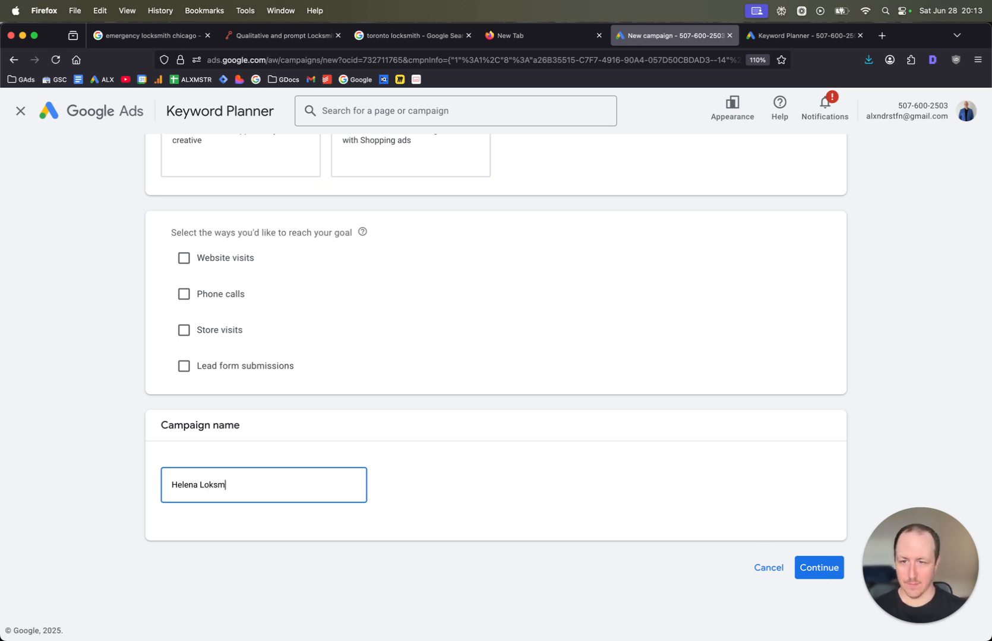
text(iith)
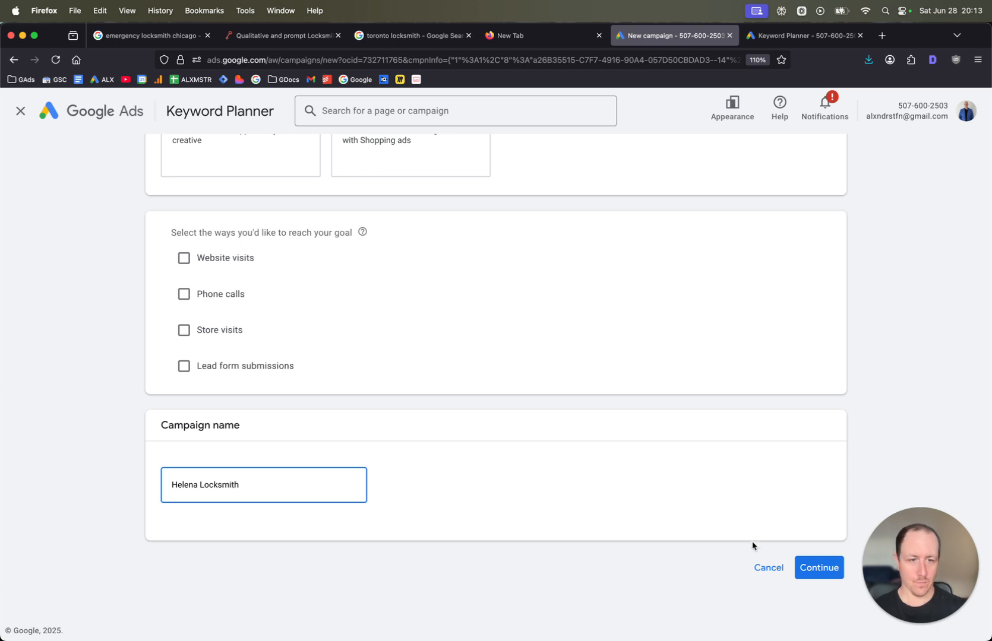
click(827, 569)
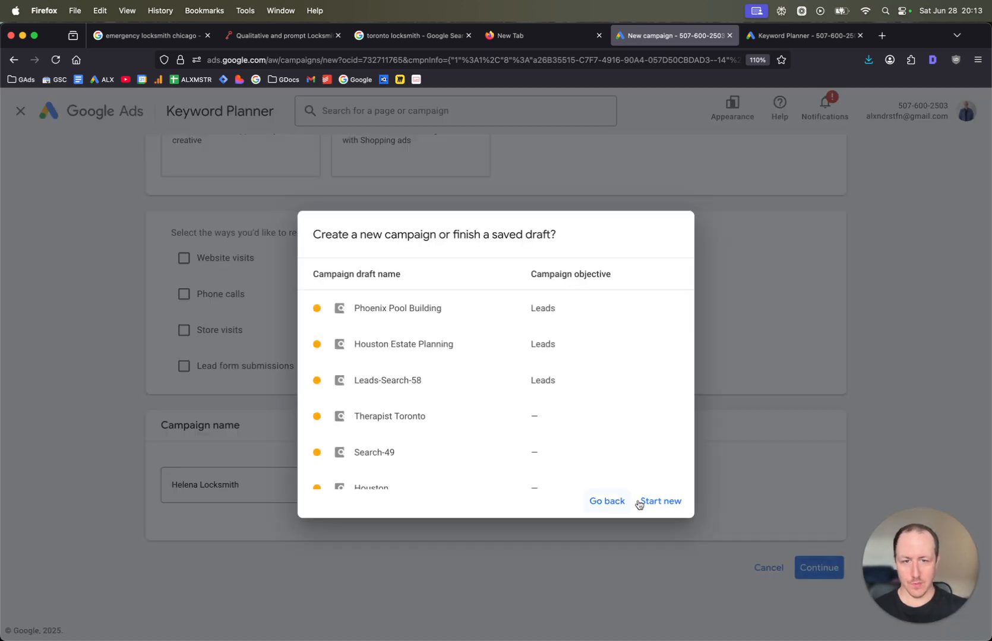
click(659, 503)
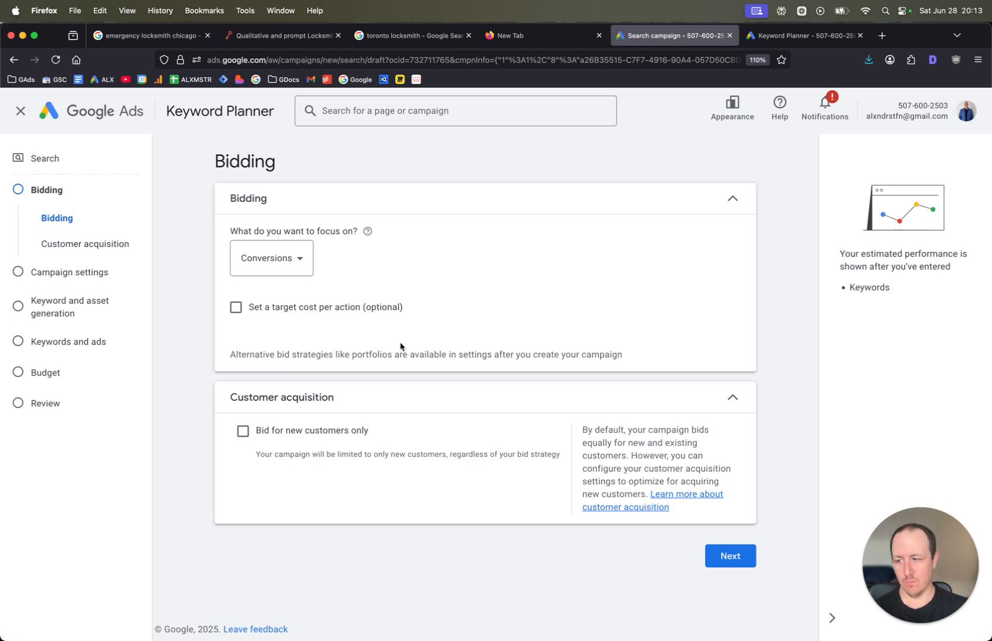
Step: Examine the available bidding focus options without changing the Conversions selection
click(297, 264)
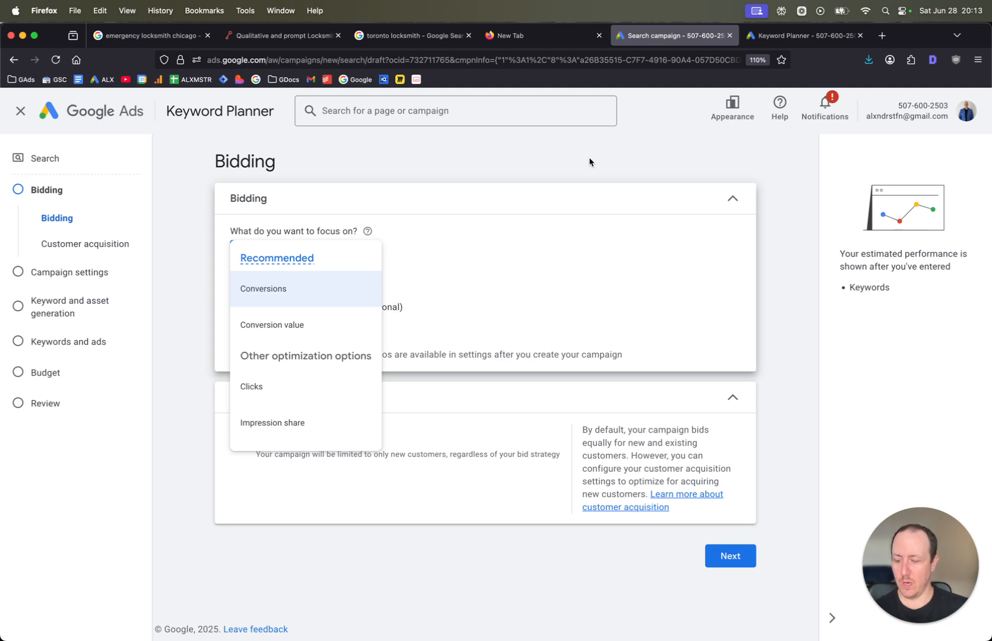
click(512, 148)
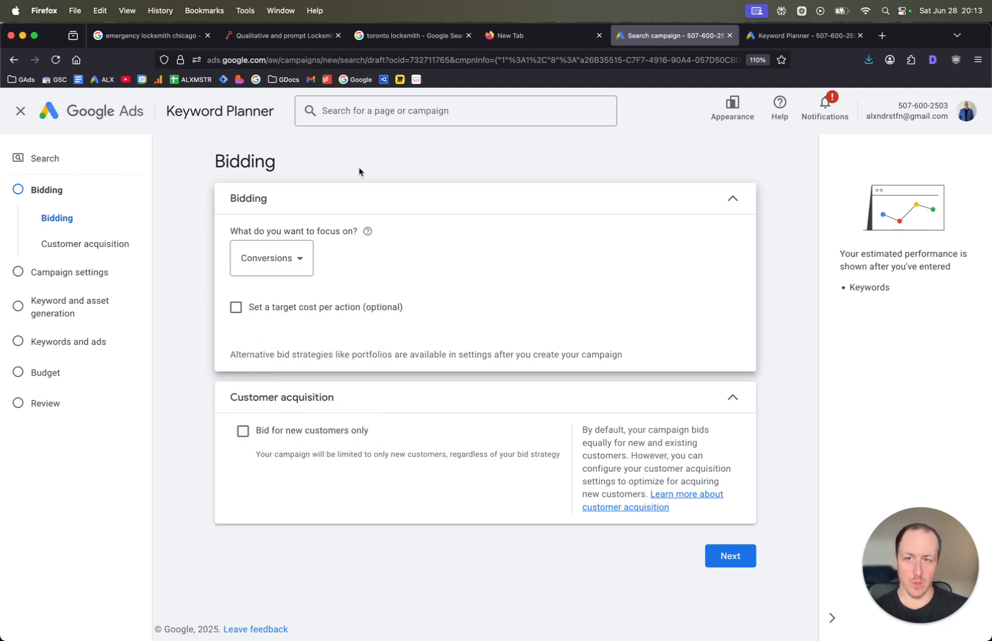
click(257, 260)
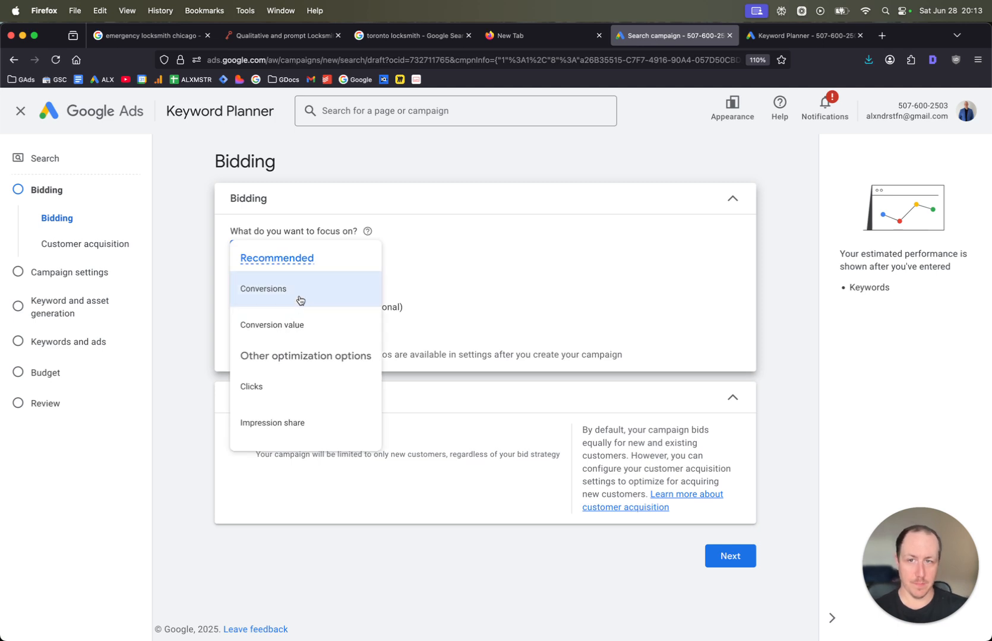
click(421, 177)
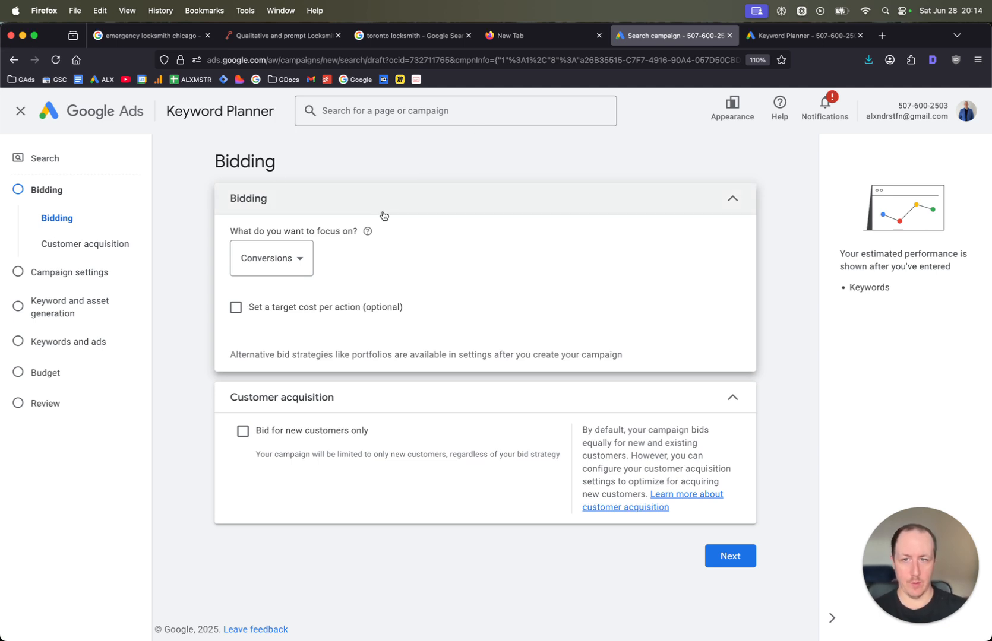
Step: Set the bidding focus to Clicks with a maximum CPC bid limit of CA$5, and continue to the campaign settings
click(288, 259)
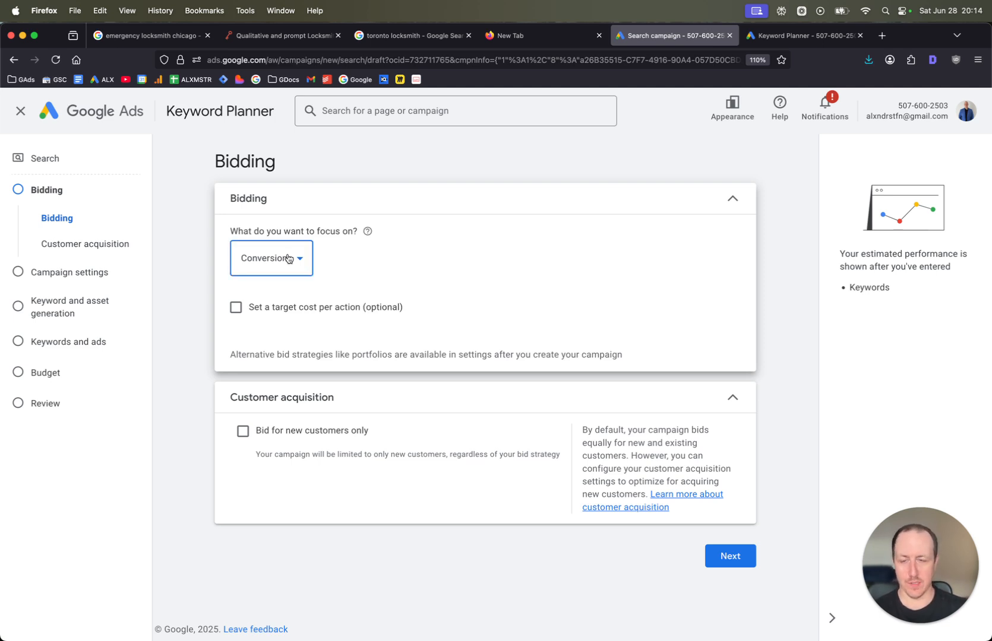
click(313, 397)
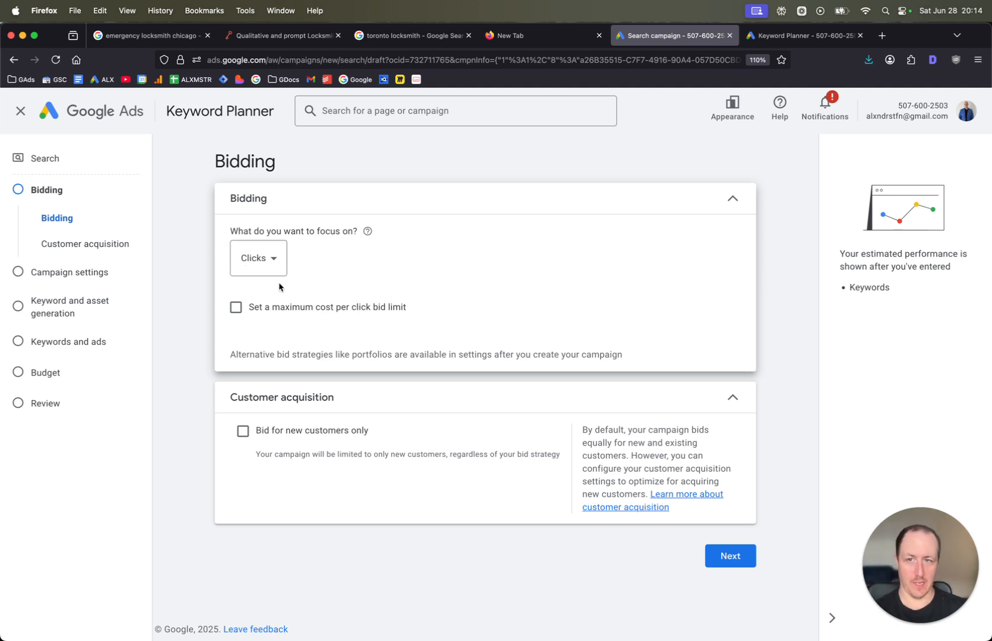
click(279, 304)
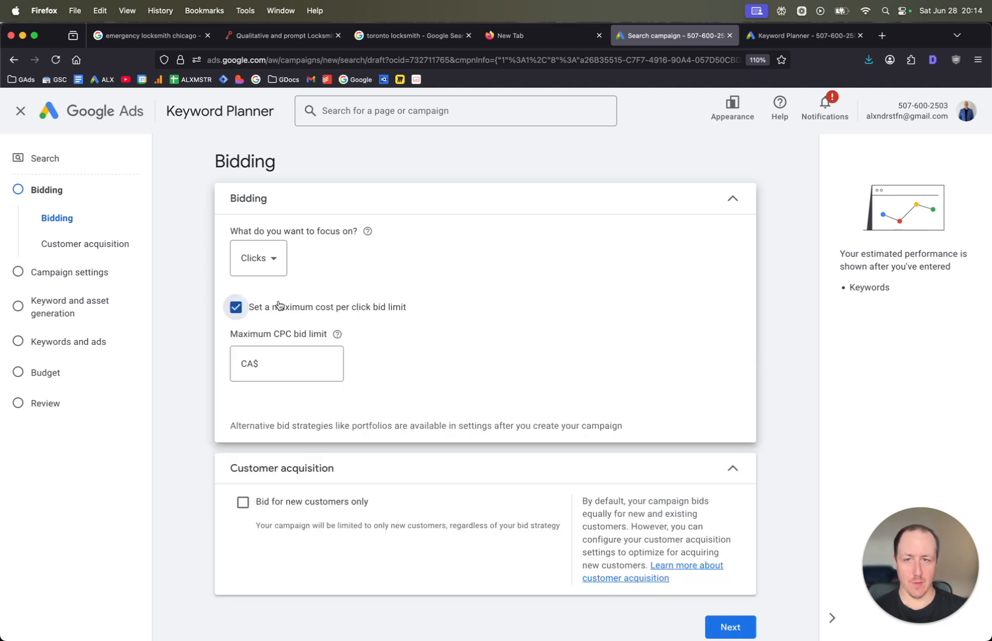
click(316, 362)
text(5)
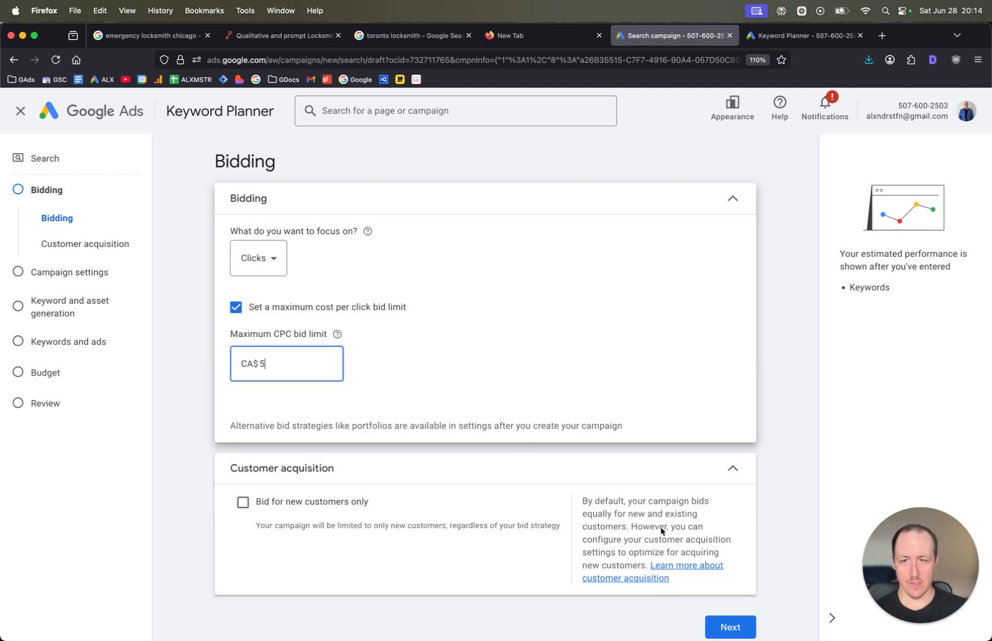
scroll(647, 511, down, 1)
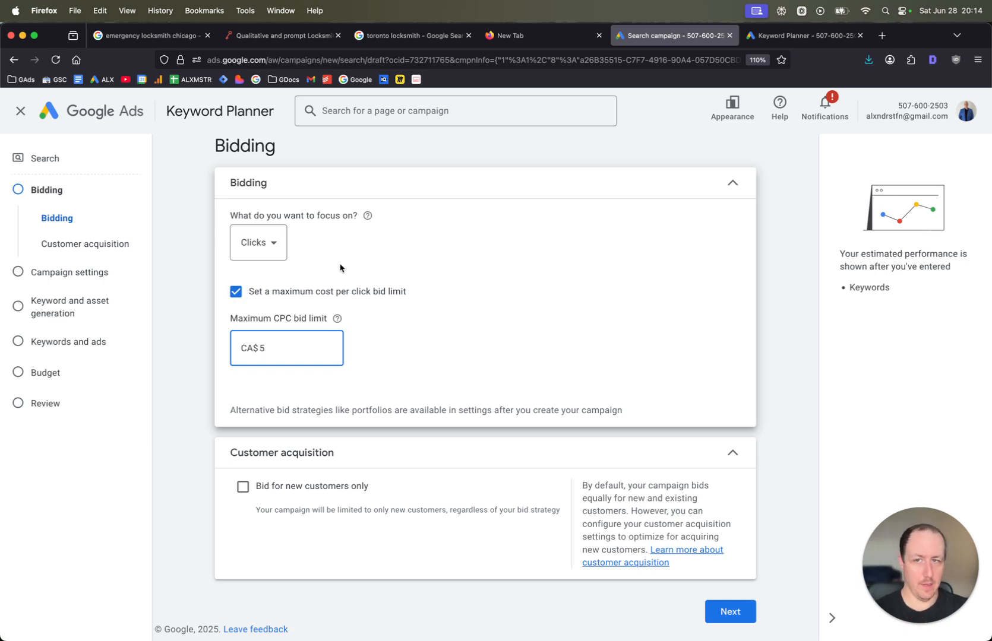
click(730, 616)
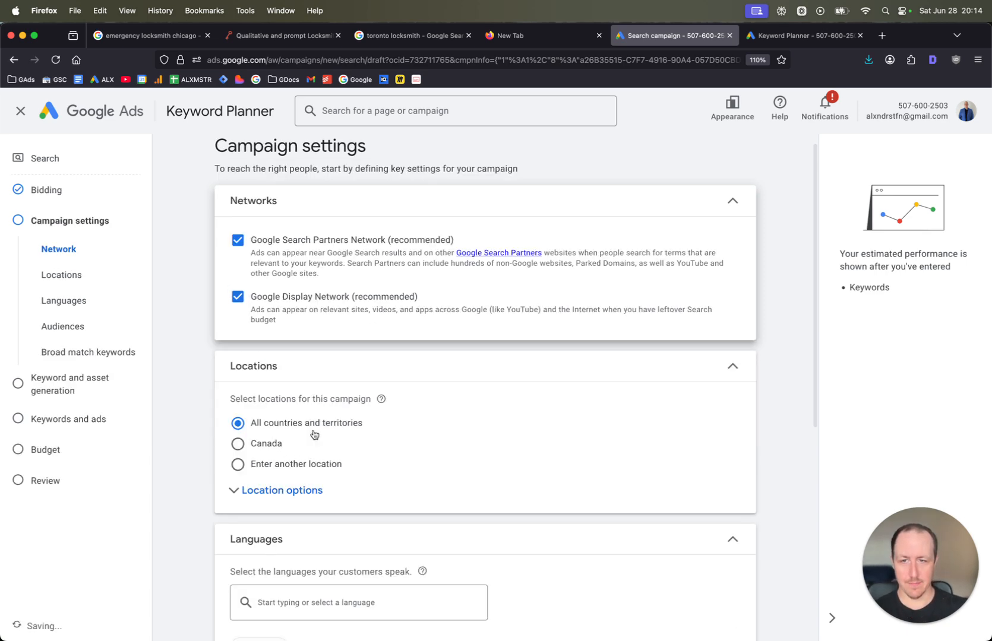
Step: Exclude the Google Search Partners Network and Google Display Network from the campaign and hide both account alerts
click(292, 246)
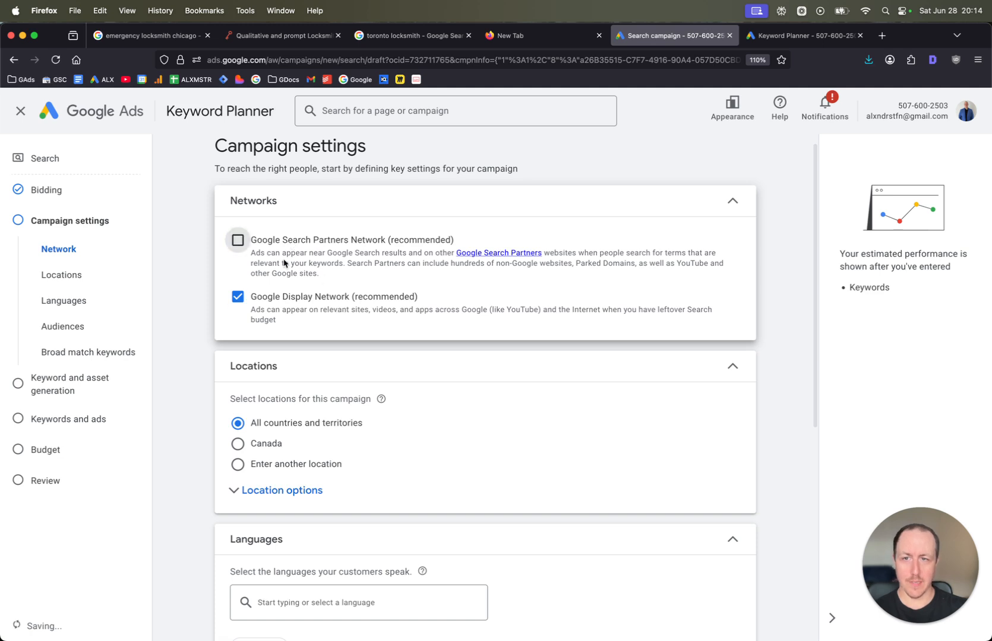
click(276, 309)
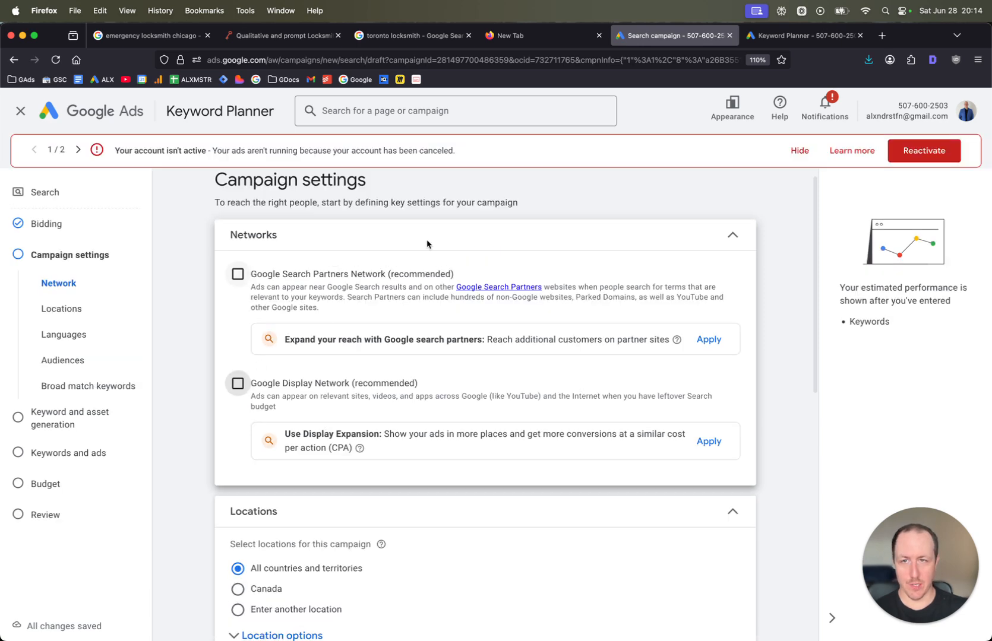
click(798, 151)
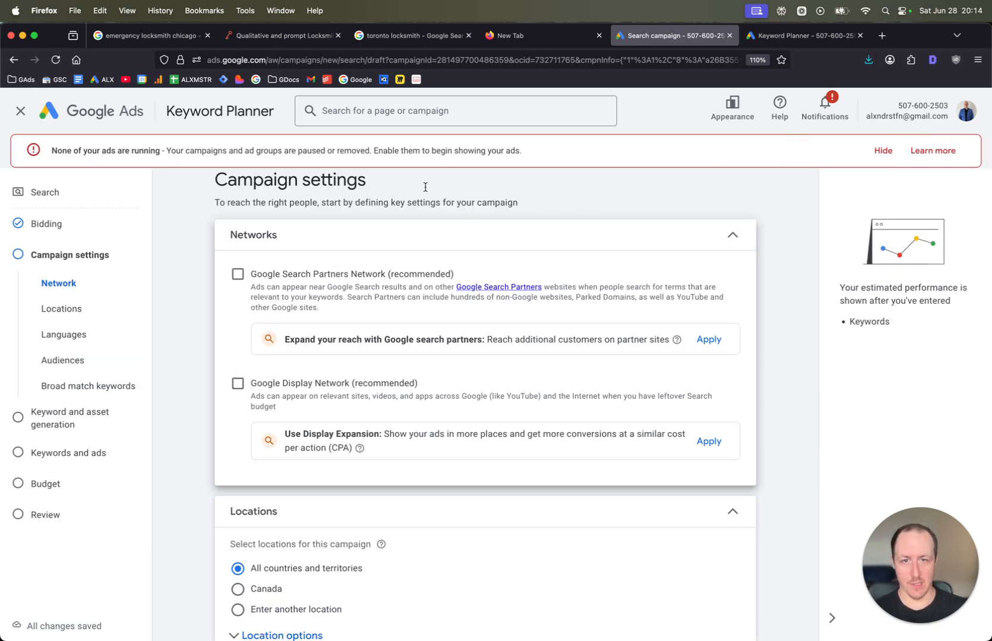
click(883, 151)
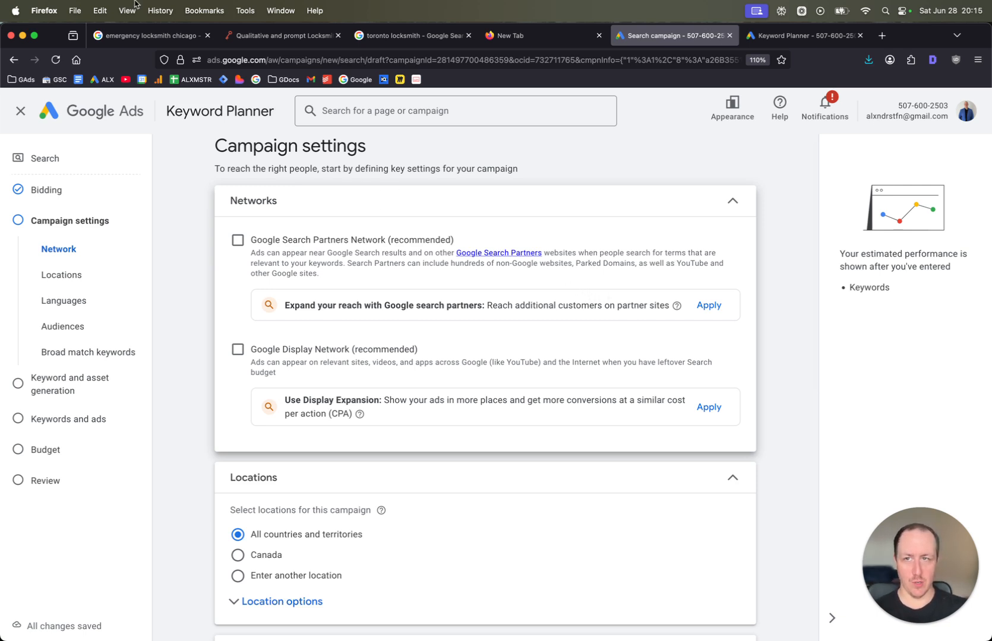
Step: Review the sponsored results for emergency locksmith chicago as an example of Search ads and return to the campaign settings
click(136, 41)
scroll(340, 303, up, 5)
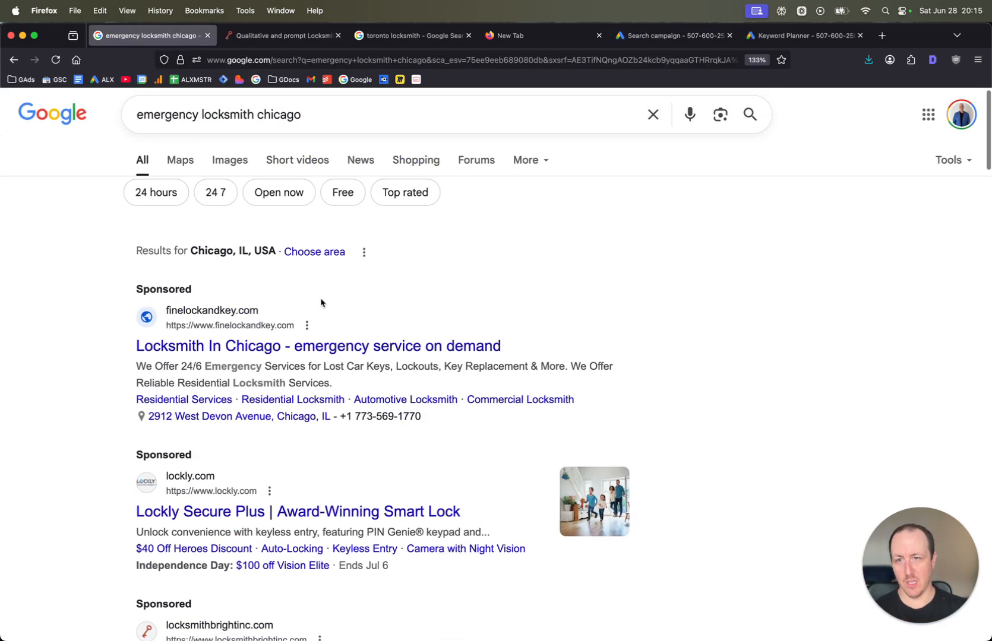
scroll(301, 360, up, 5)
scroll(301, 360, down, 4)
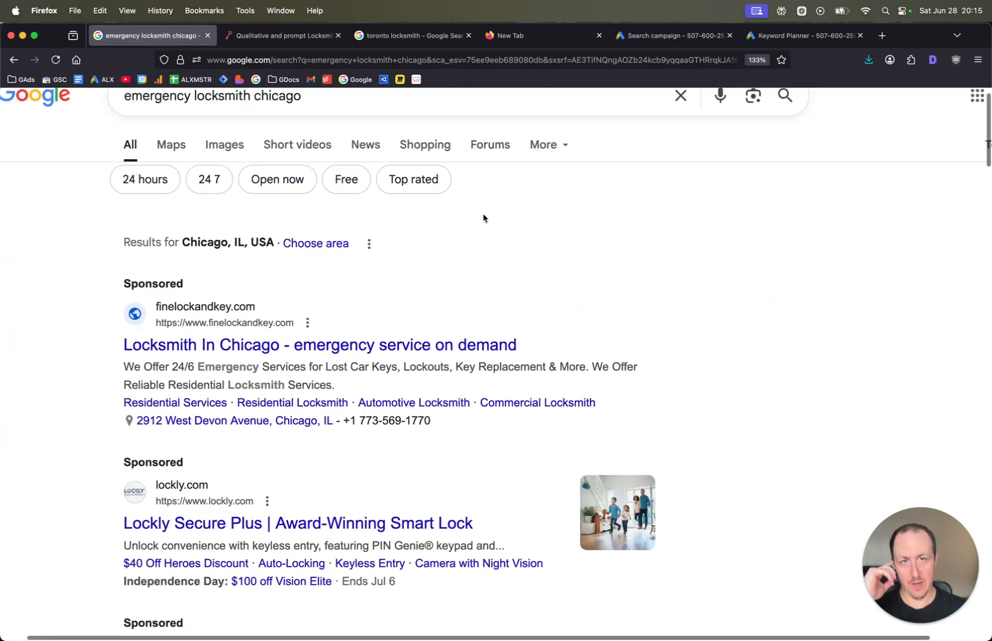
click(667, 36)
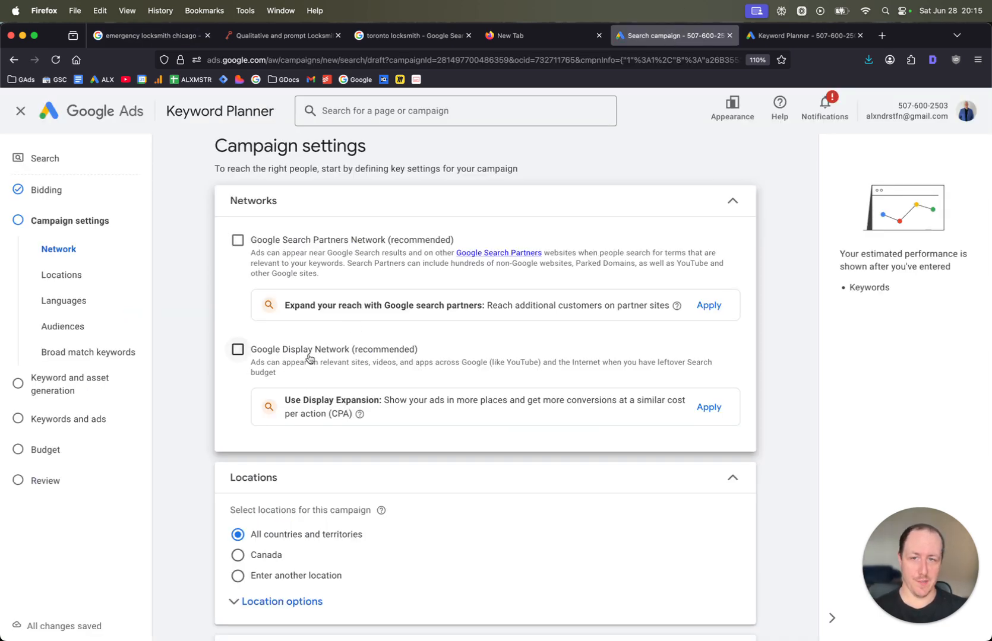
Step: Set the location options to Presence: People in or regularly in your included locations
scroll(309, 358, down, 2)
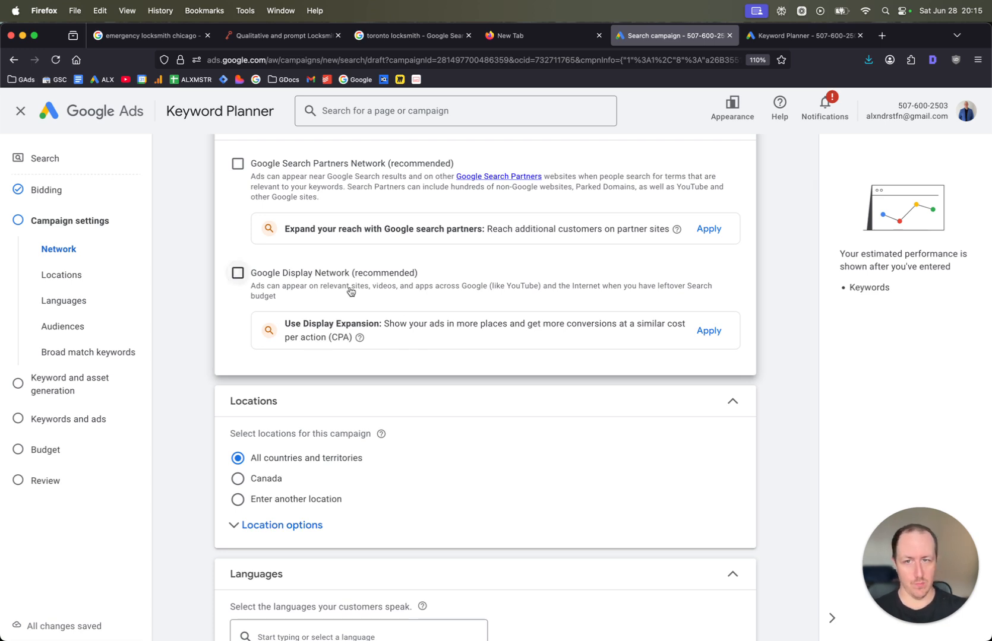
scroll(323, 280, down, 3)
click(295, 395)
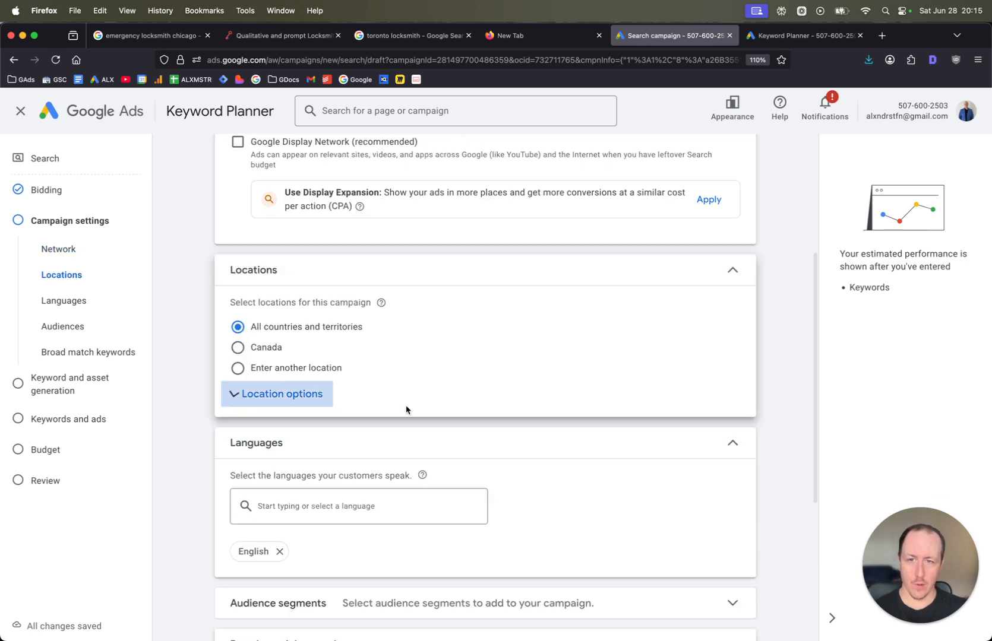
scroll(309, 375, down, 3)
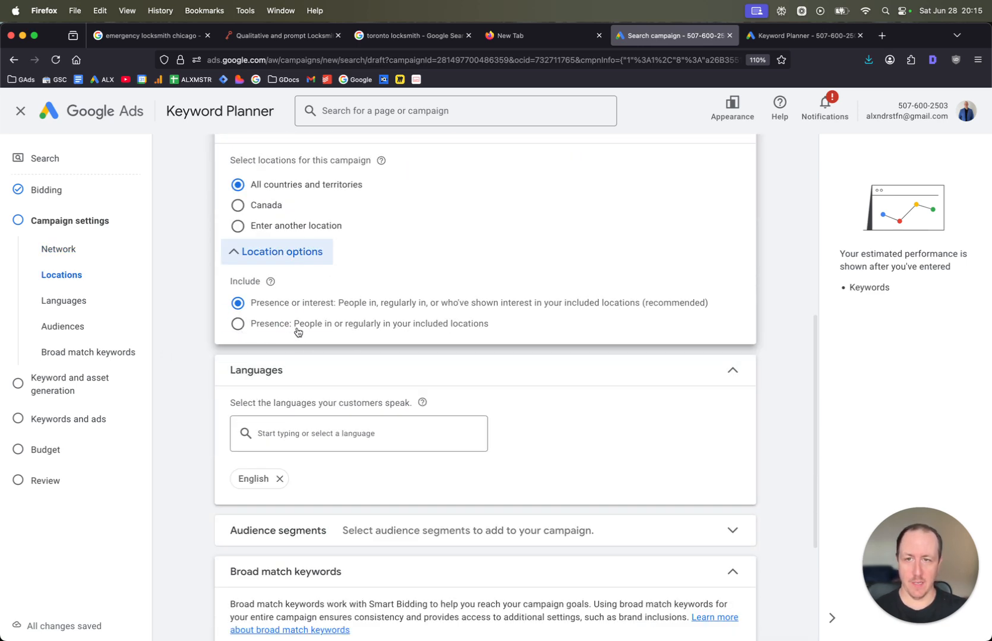
click(238, 324)
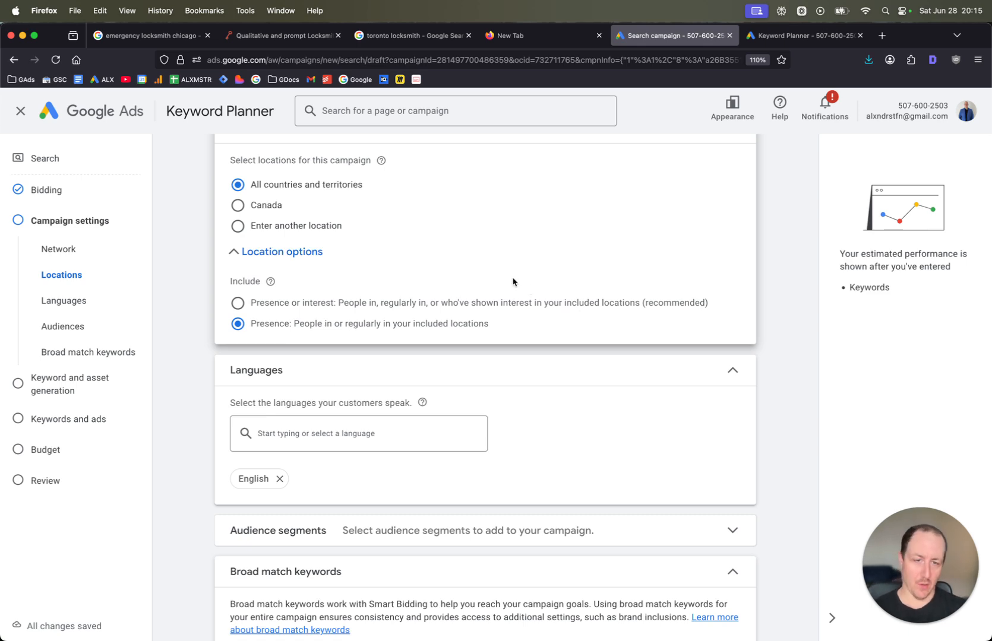
Step: Switch the campaign to a custom location and include the Helena MT, Montana, United States Nielsen DMA region
scroll(513, 282, up, 2)
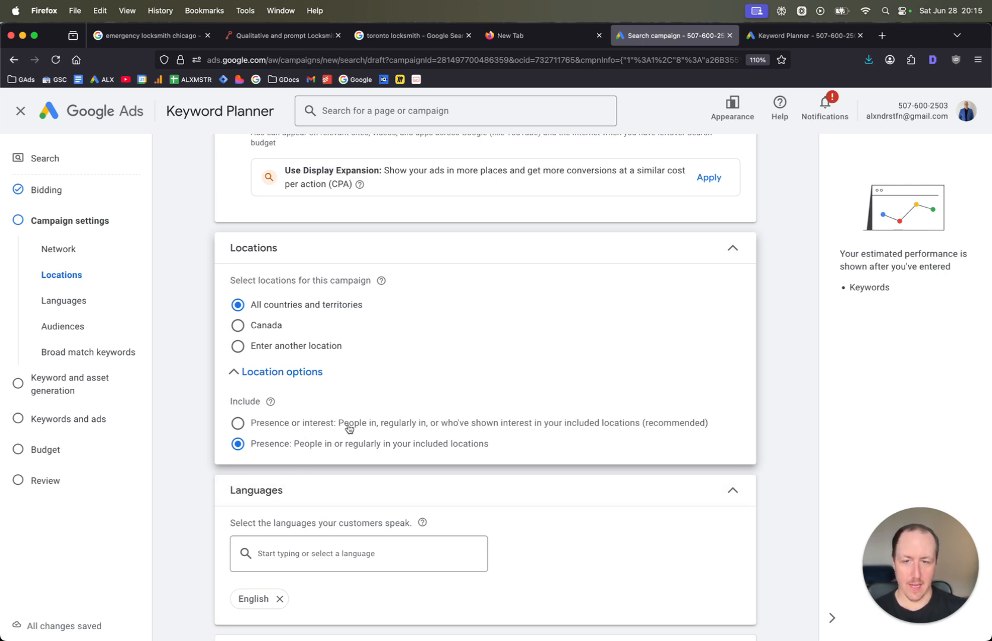
click(239, 347)
click(394, 397)
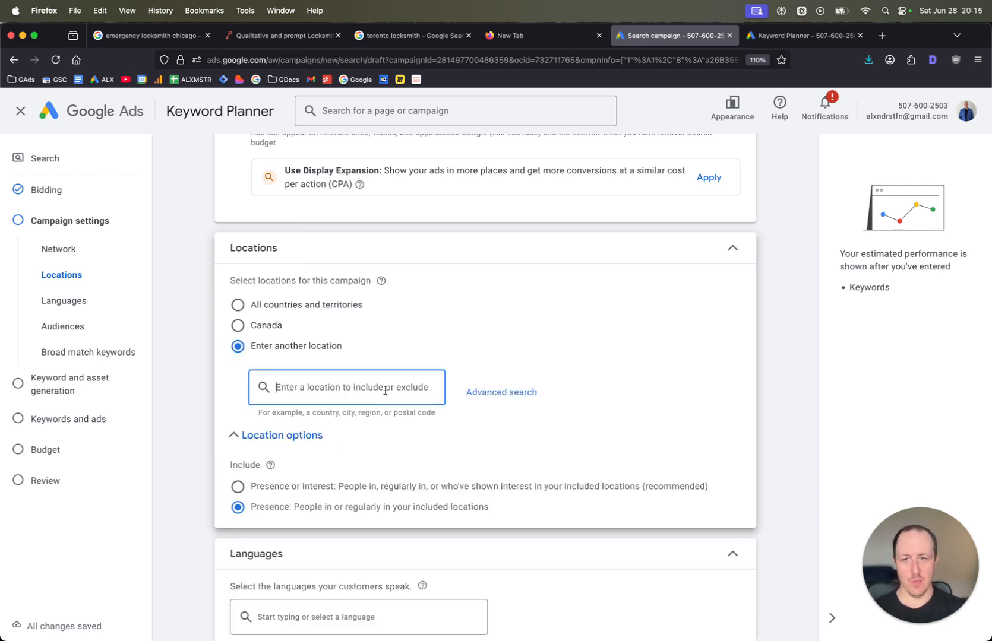
text(helena)
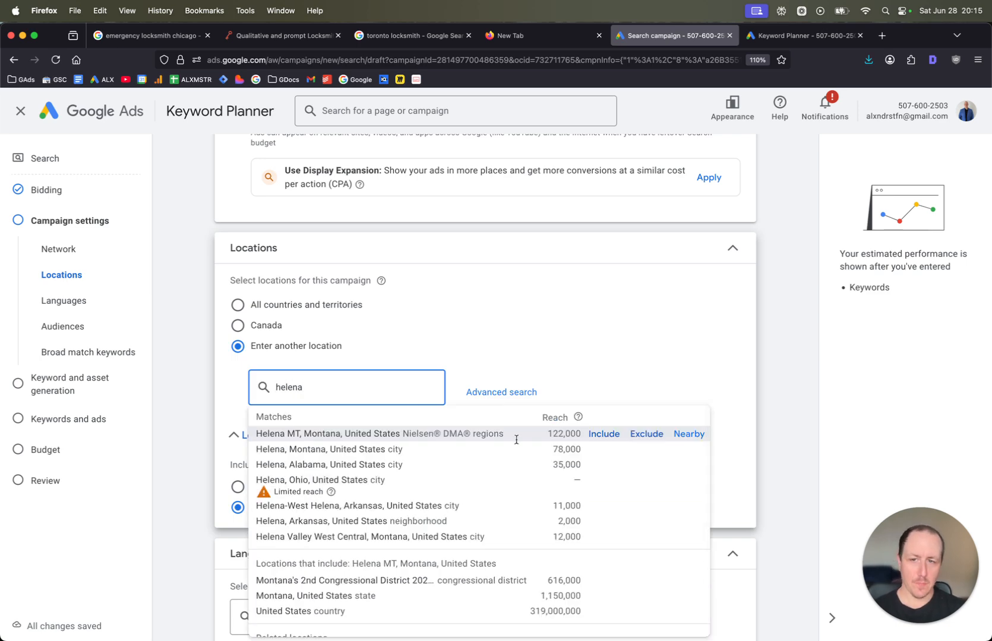
click(603, 439)
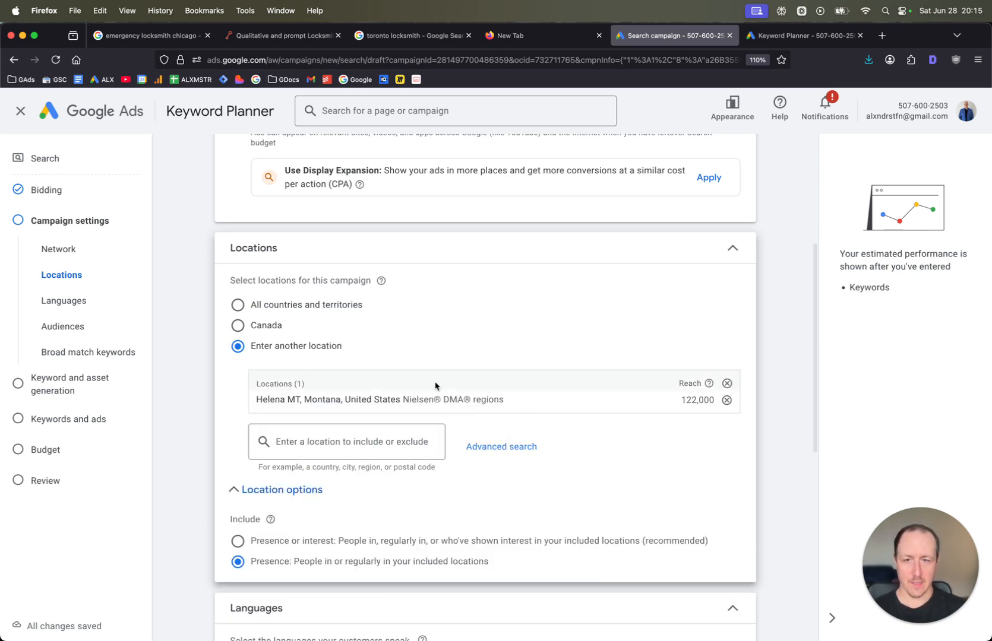
Step: Check the Helena MT region on the advanced location search map and remove it from the targeted locations
click(469, 447)
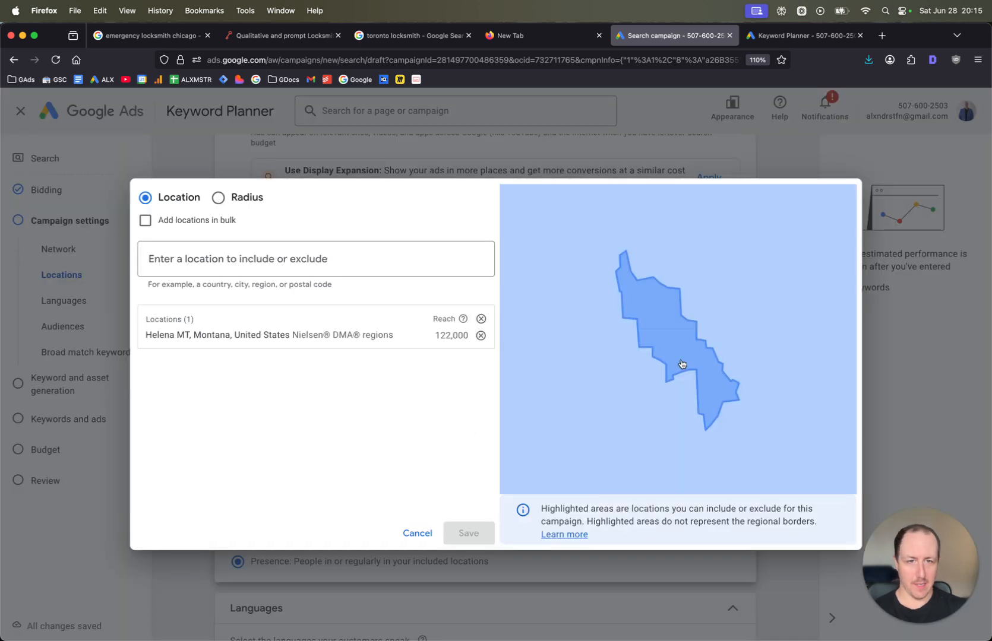
scroll(683, 386, down, 3)
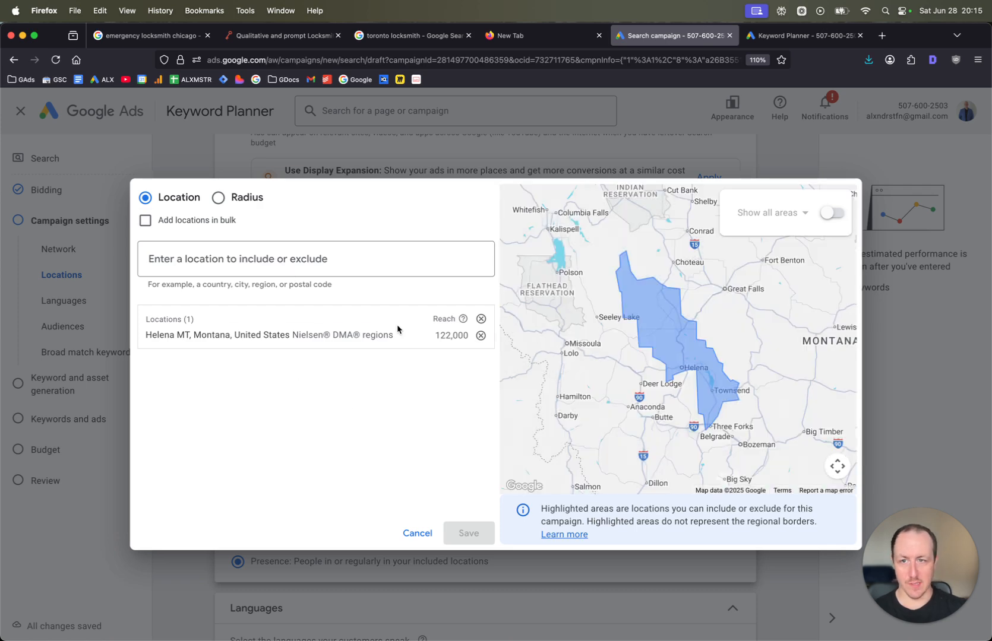
click(481, 337)
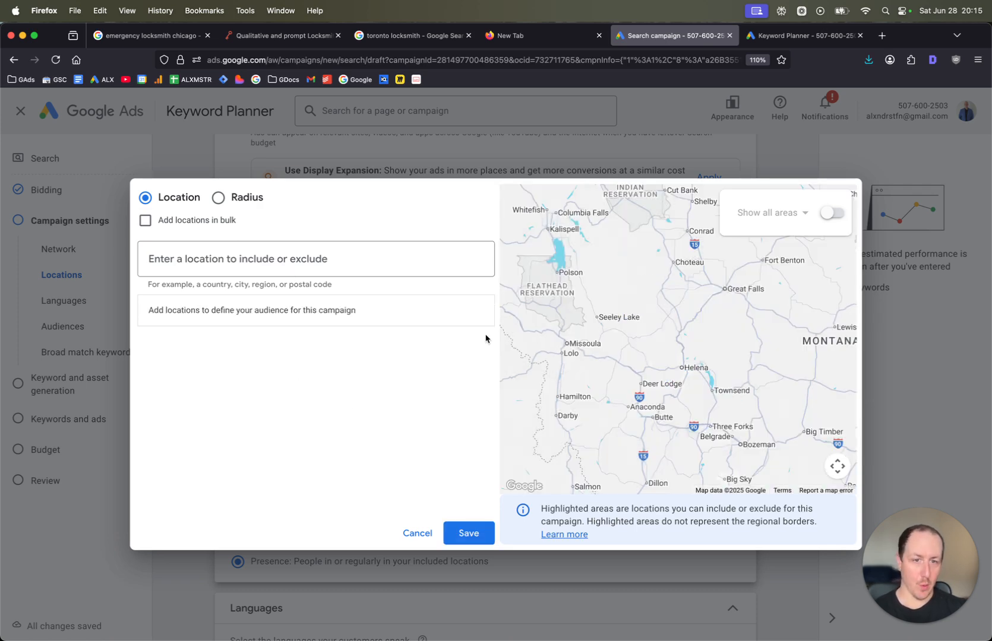
Step: Switch to radius targeting and include a 20 mi radius around a pin placed on Helena in the map
click(218, 199)
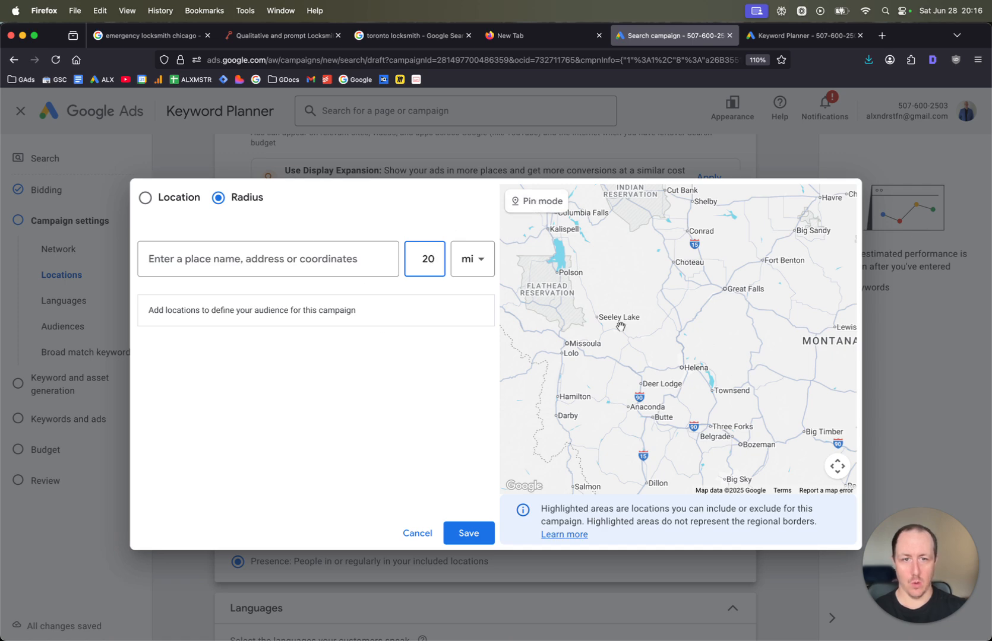
scroll(670, 409, down, 2)
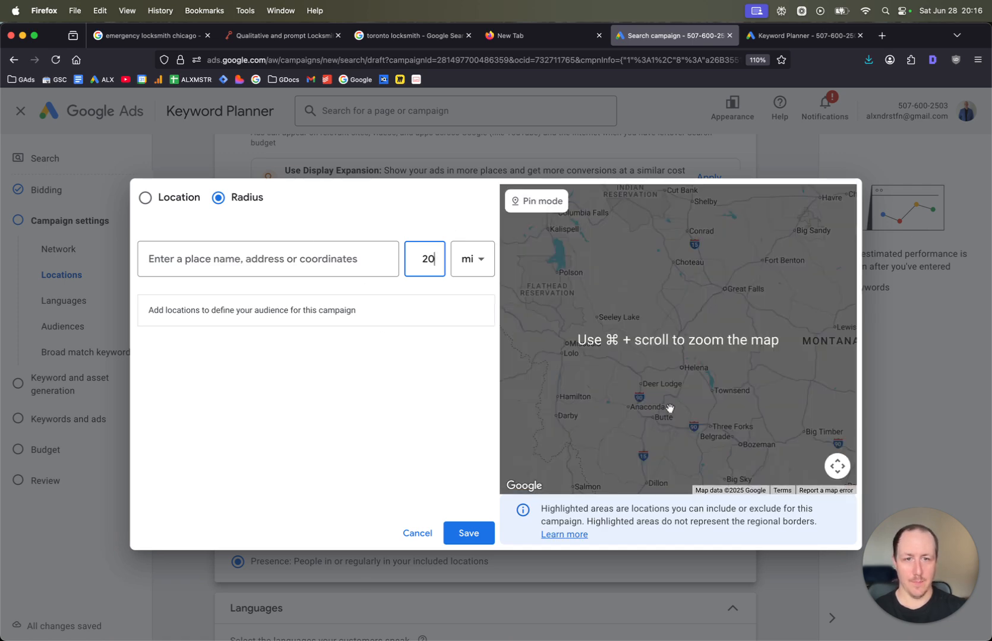
super+scroll(688, 383, up, 5)
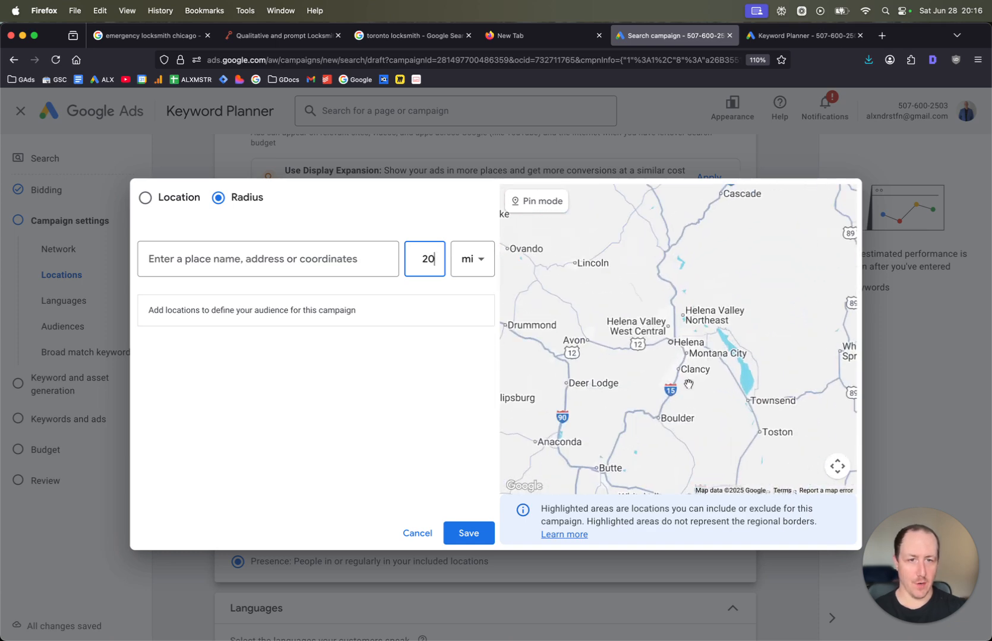
click(536, 204)
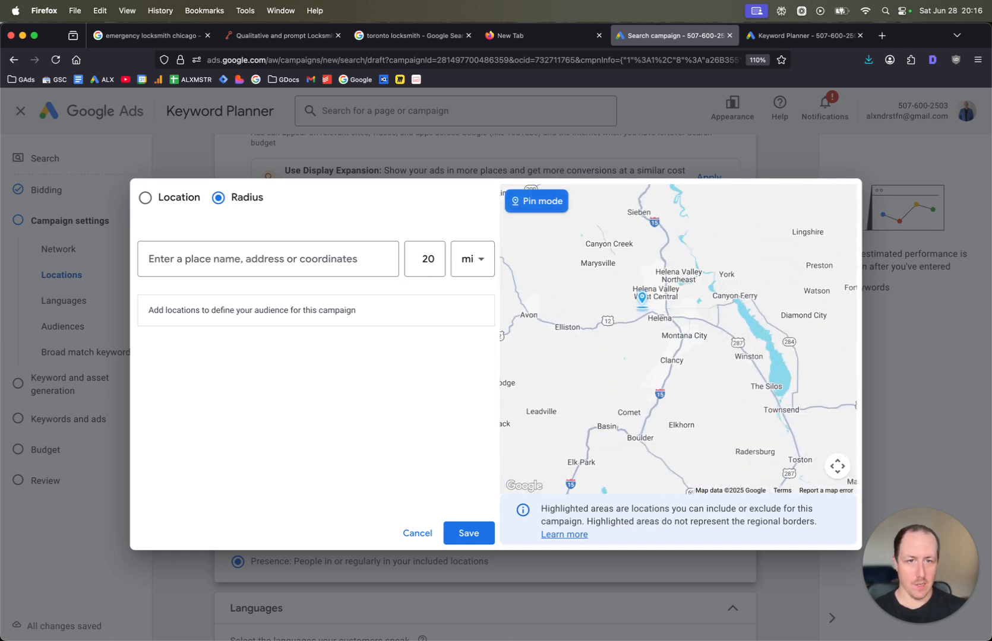
click(660, 321)
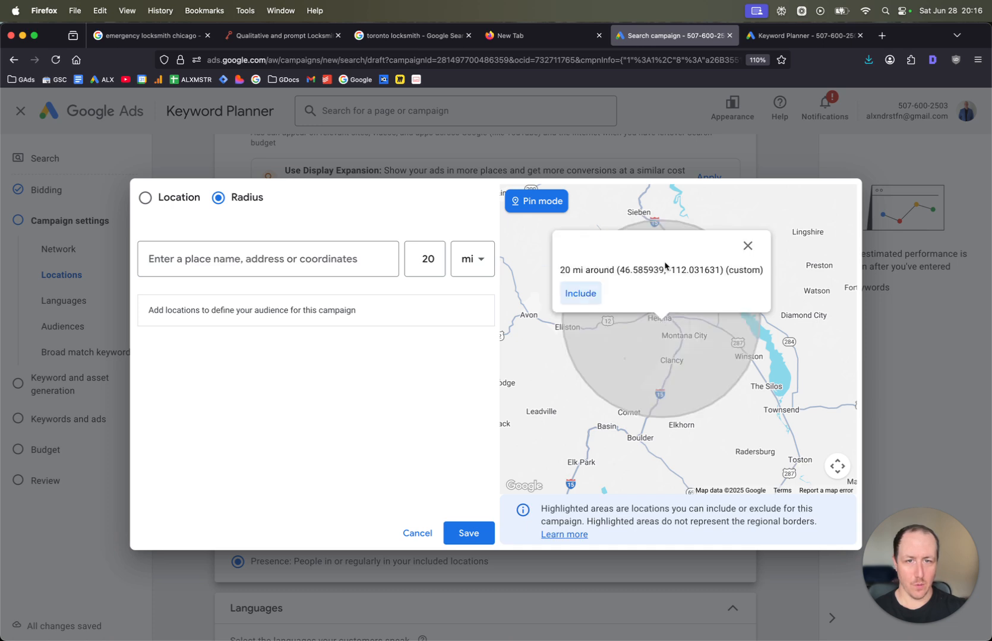
click(581, 293)
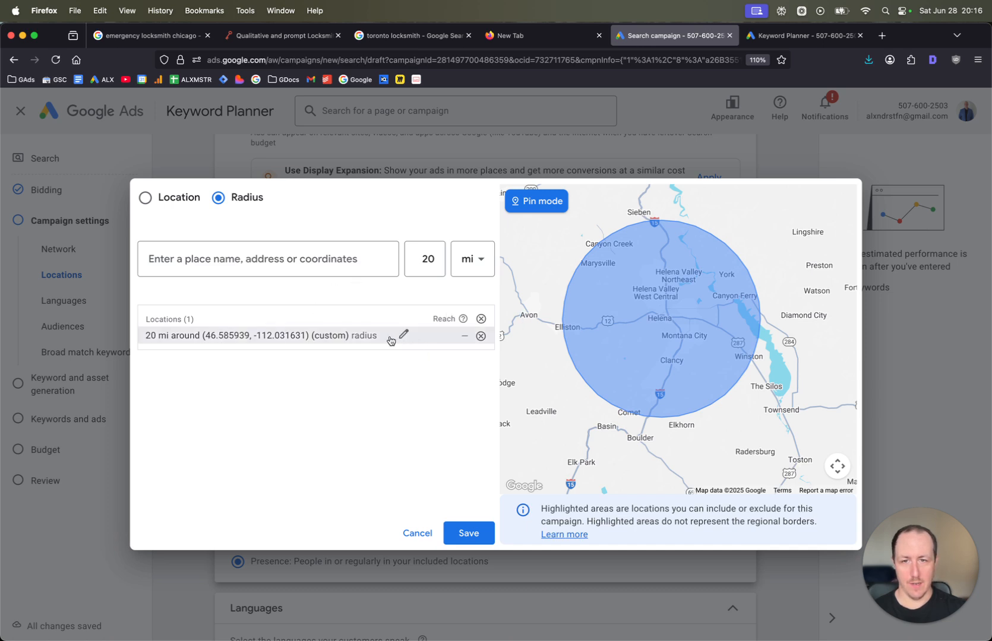
Step: Set the Helena pin's targeting radius to 10 mi and save the location targeting
click(404, 336)
text(10)
click(535, 420)
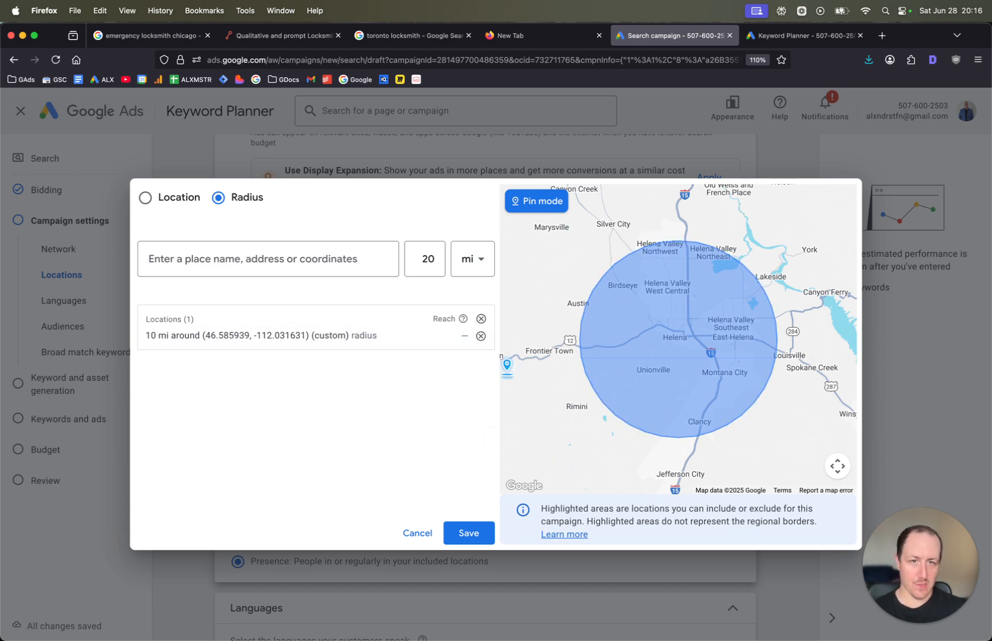
click(468, 534)
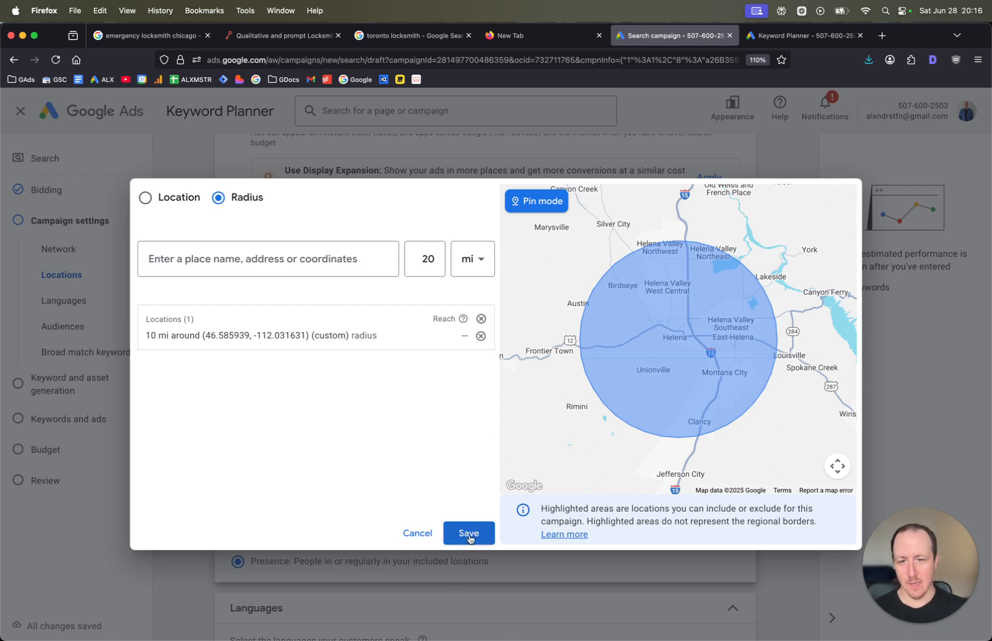
Step: Add the Moving & Relocation, Residential Properties, Real Estate and Apartments (For Rent) audience segments to the campaign
scroll(475, 381, down, 5)
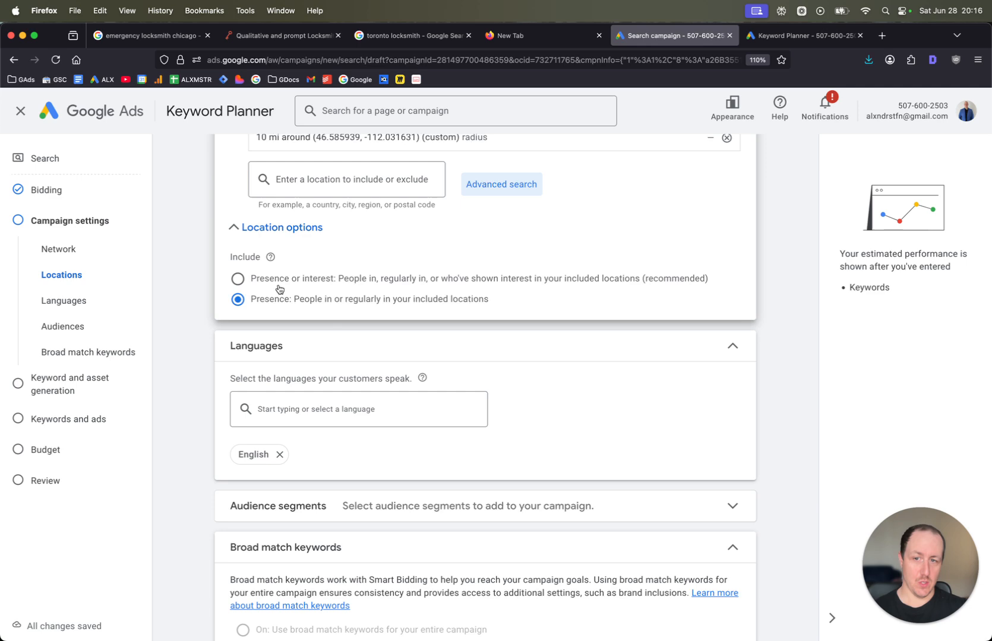
scroll(286, 285, down, 3)
click(575, 371)
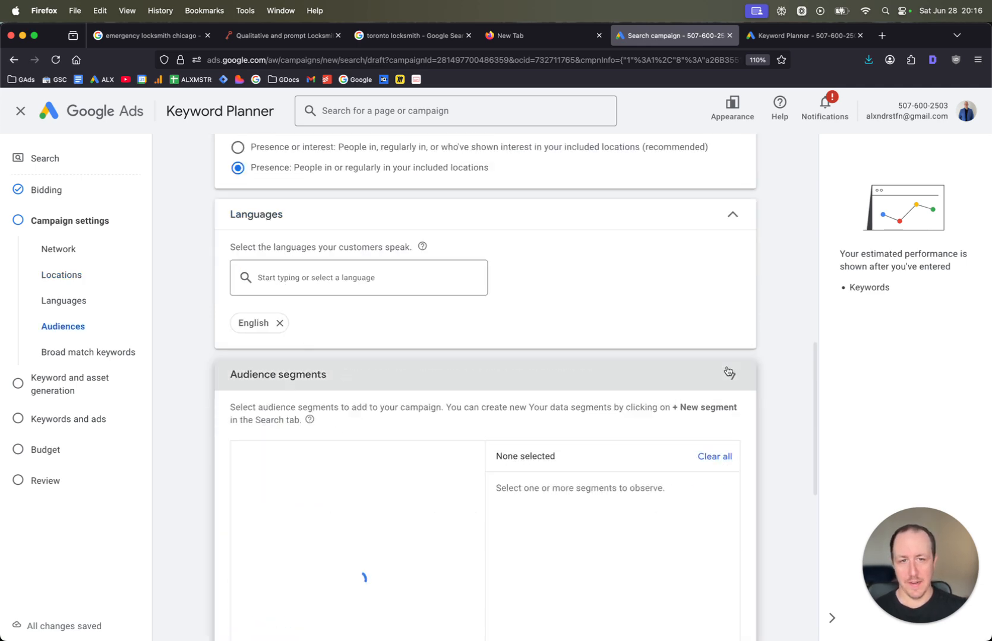
scroll(575, 366, down, 1)
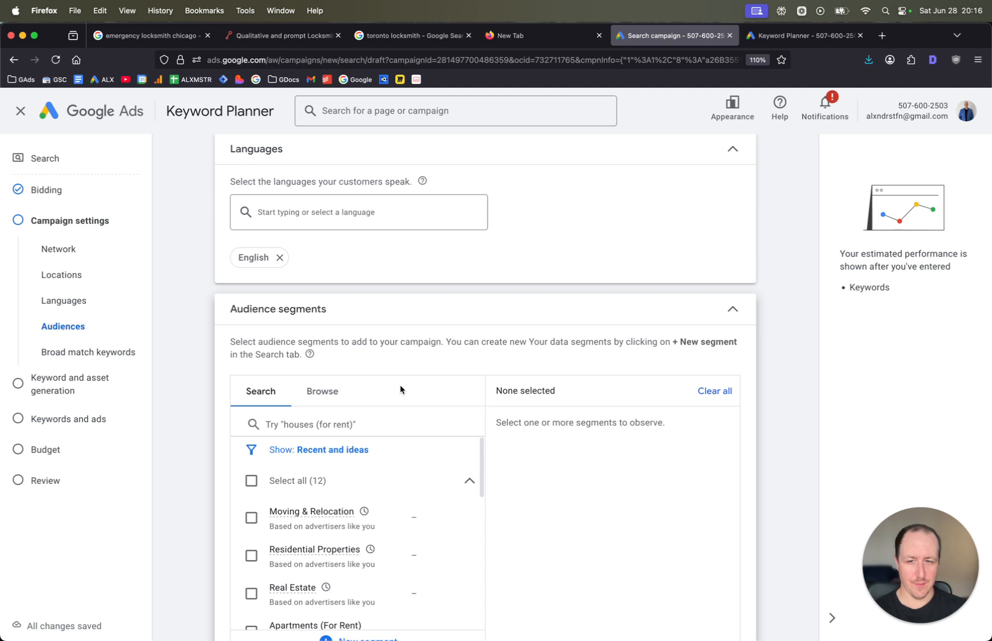
scroll(279, 493, down, 2)
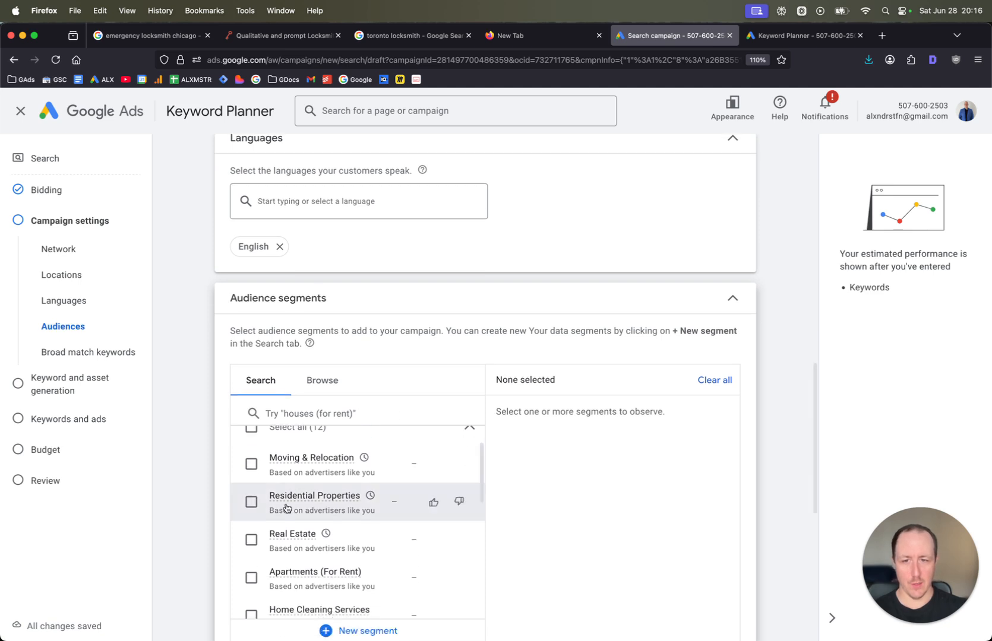
click(252, 464)
click(251, 502)
scroll(249, 535, down, 2)
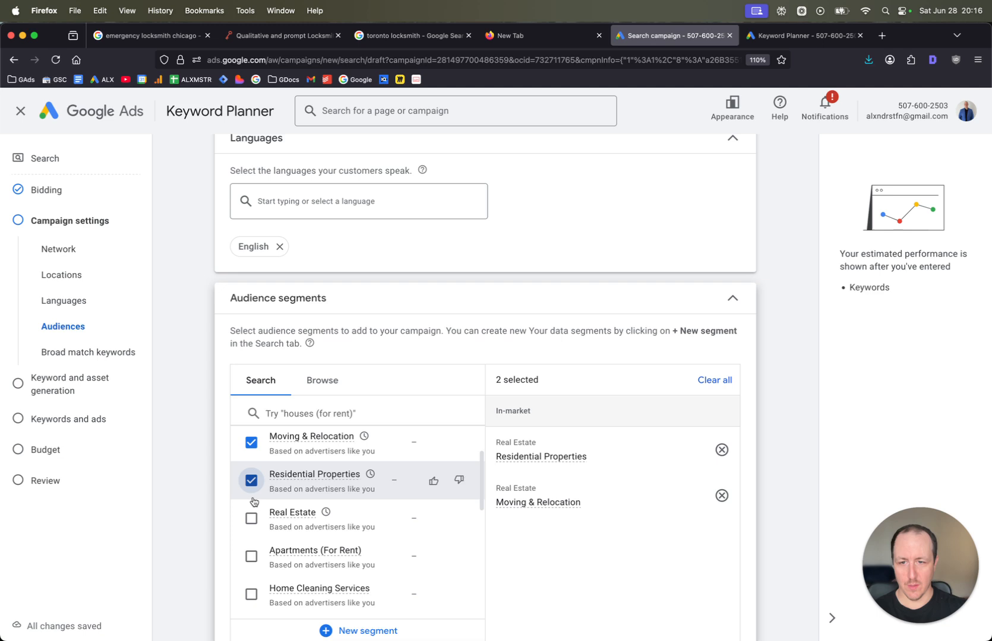
click(249, 534)
click(250, 497)
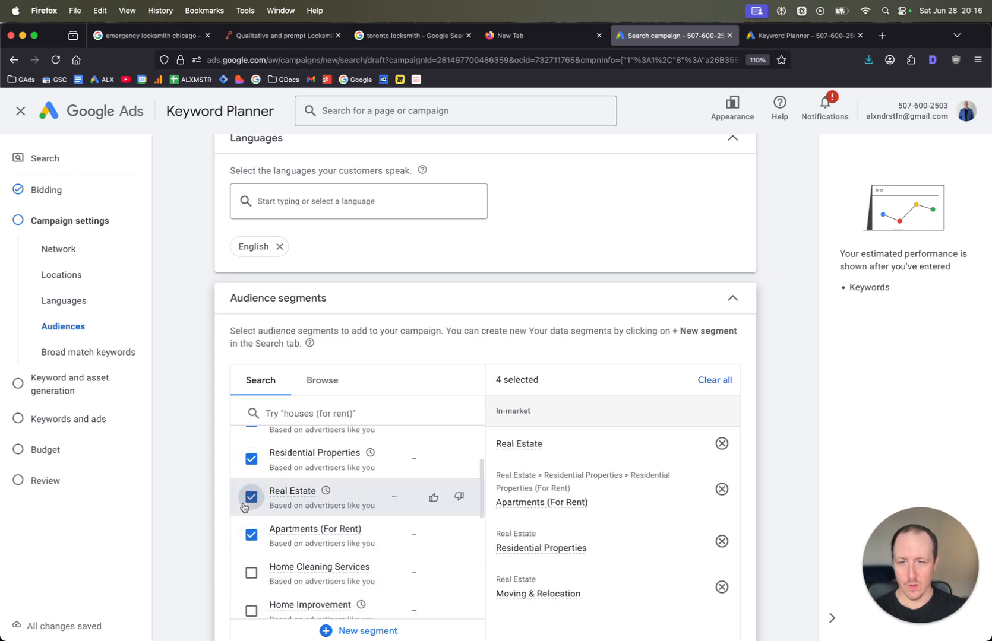
Step: Add the Residential Properties (For Rent), Home Improvement and Commercial Properties audience segments and review the selection, keeping the Observation setting
click(251, 543)
click(250, 494)
scroll(250, 489, down, 2)
scroll(252, 534, down, 1)
click(251, 562)
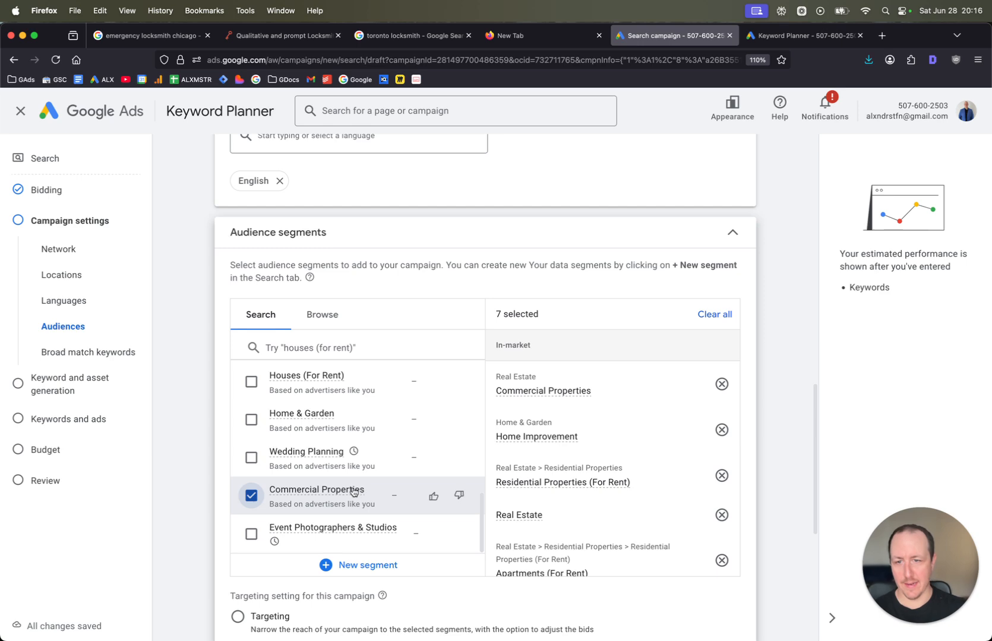
scroll(182, 519, down, 3)
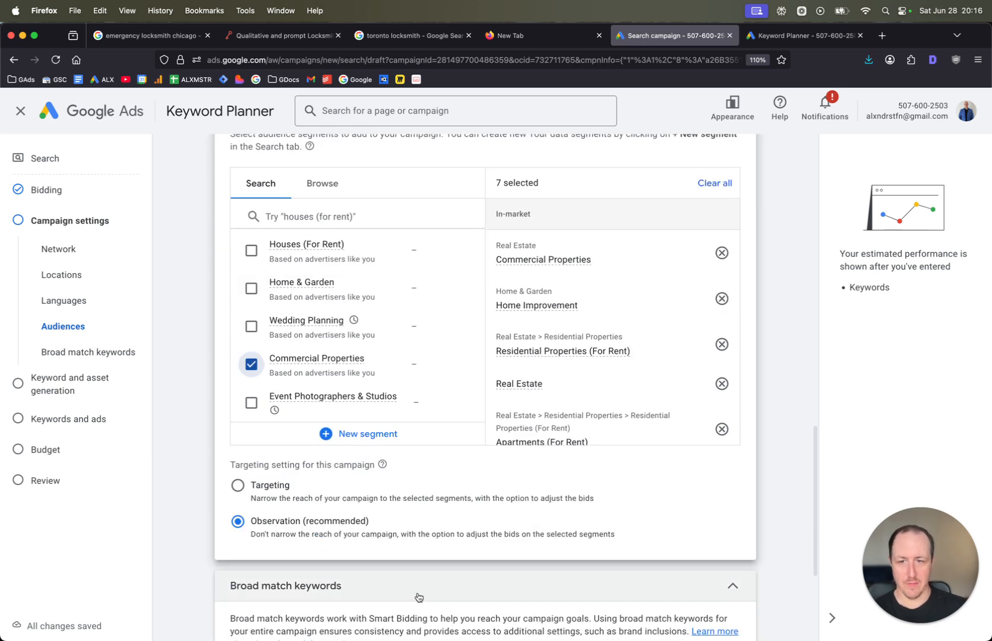
scroll(416, 410, up, 5)
scroll(365, 416, up, 2)
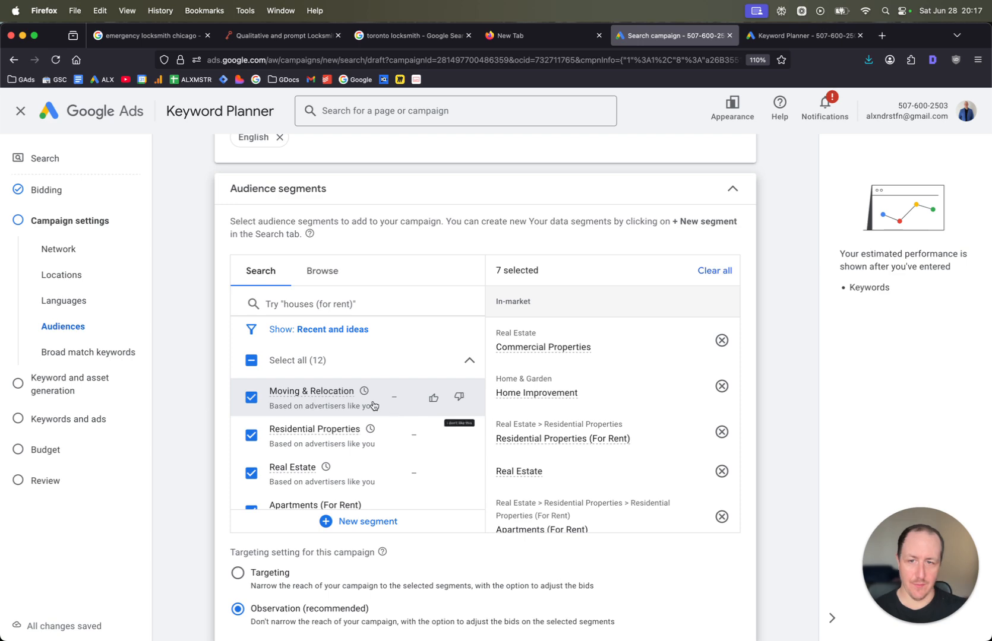
Step: Expand the additional campaign settings and set the ad rotation to Do not optimize: Rotate ads indefinitely
scroll(376, 407, down, 3)
scroll(376, 408, down, 5)
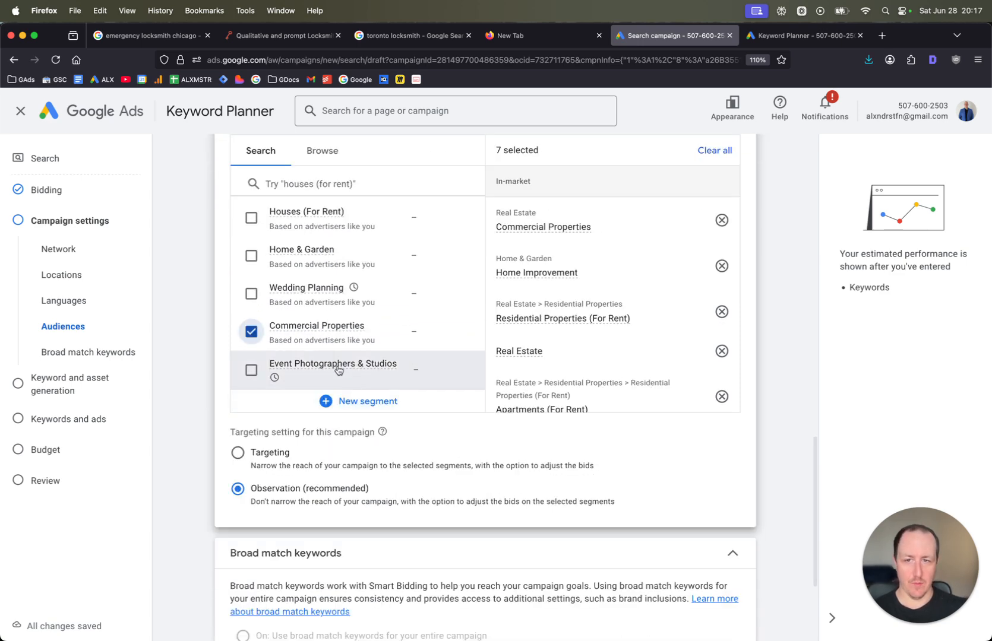
scroll(450, 434, down, 3)
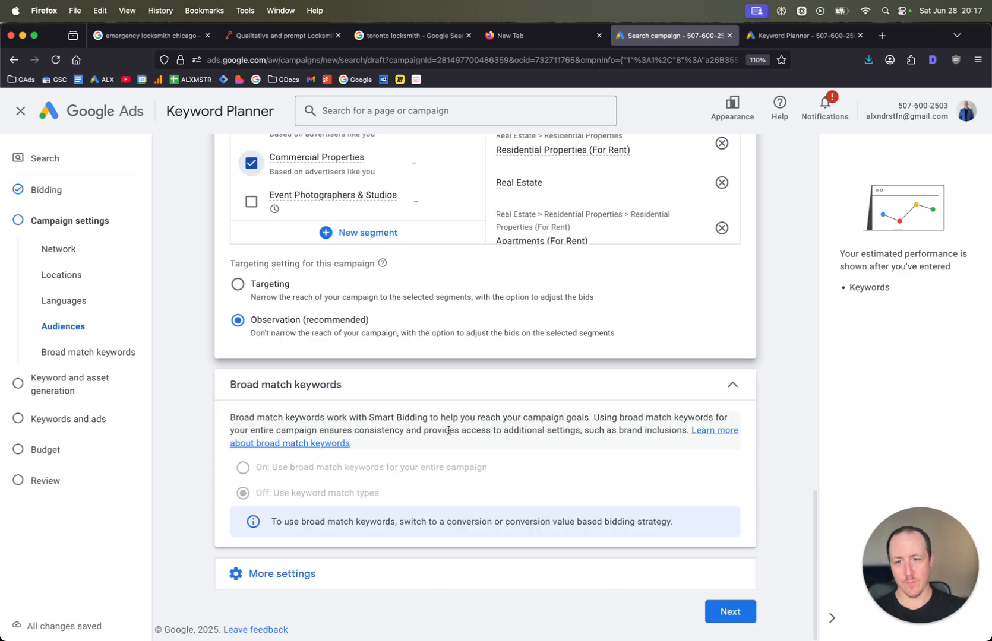
click(396, 587)
scroll(345, 594, down, 2)
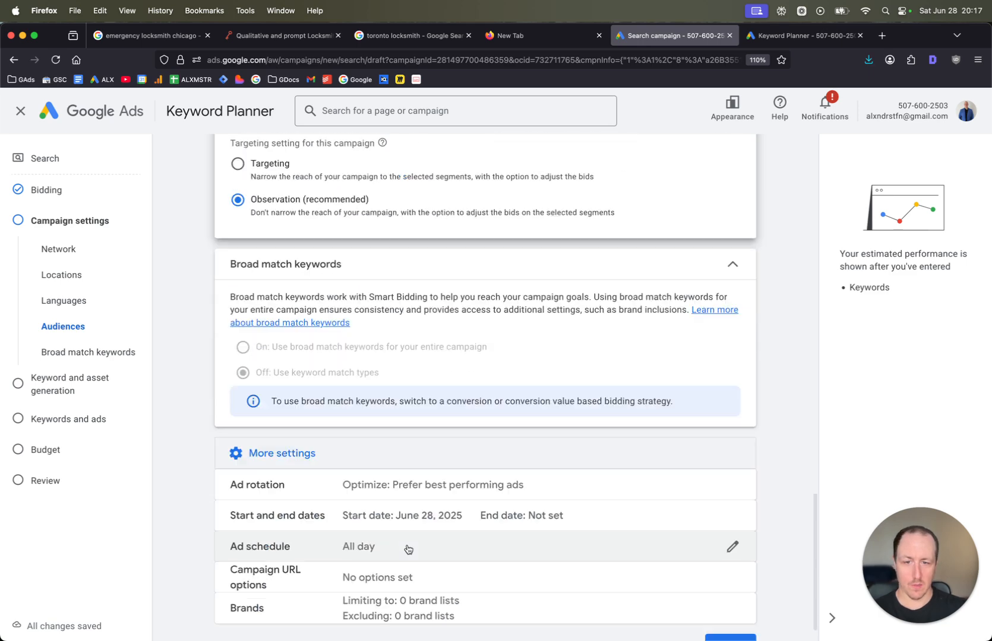
click(309, 451)
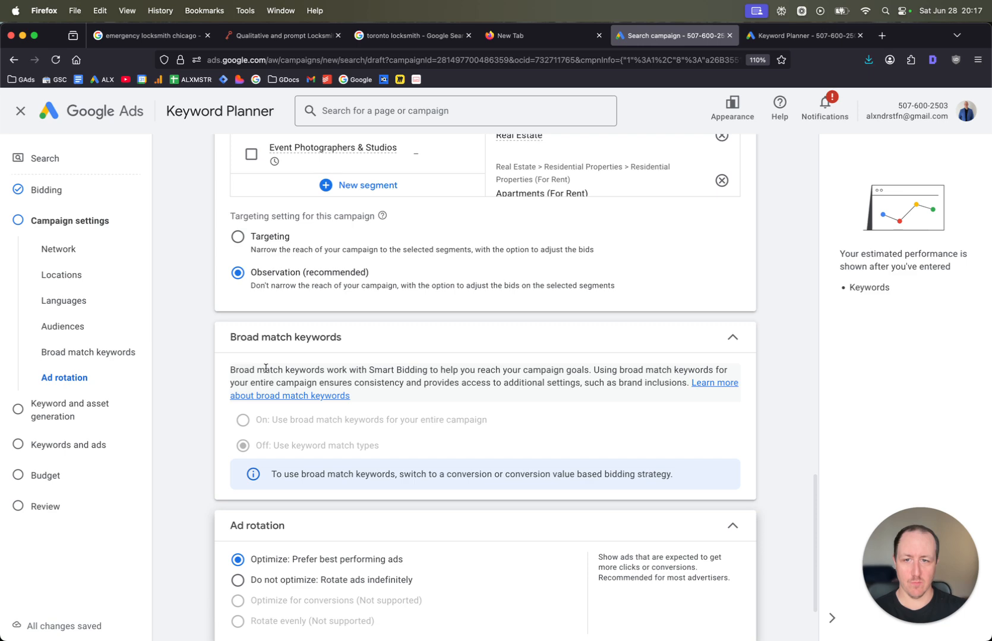
click(282, 483)
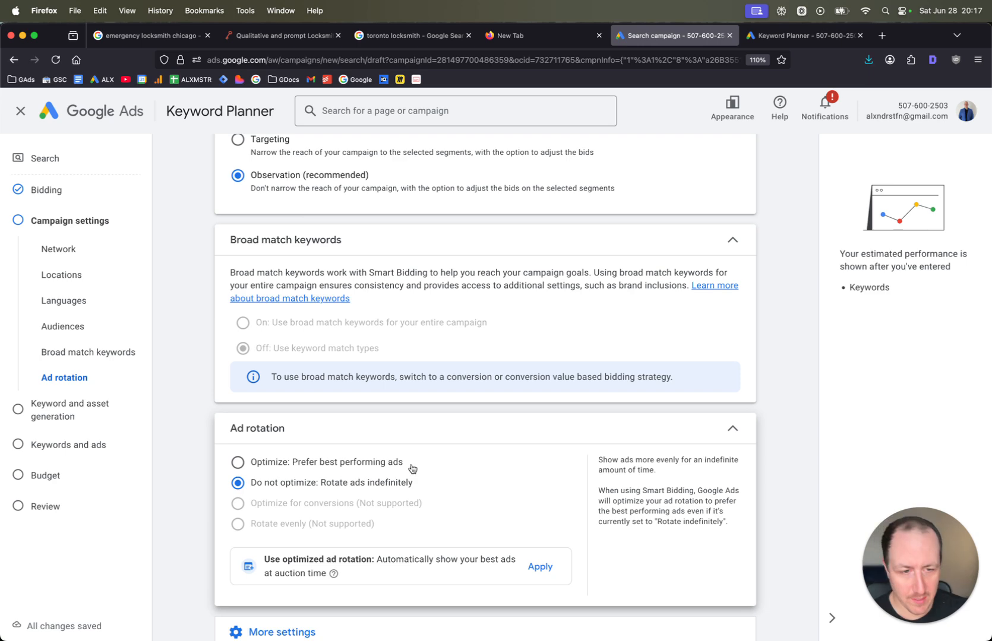
Step: Open the campaign's ad schedule and set the start time for All days to 06:30
scroll(716, 462, down, 2)
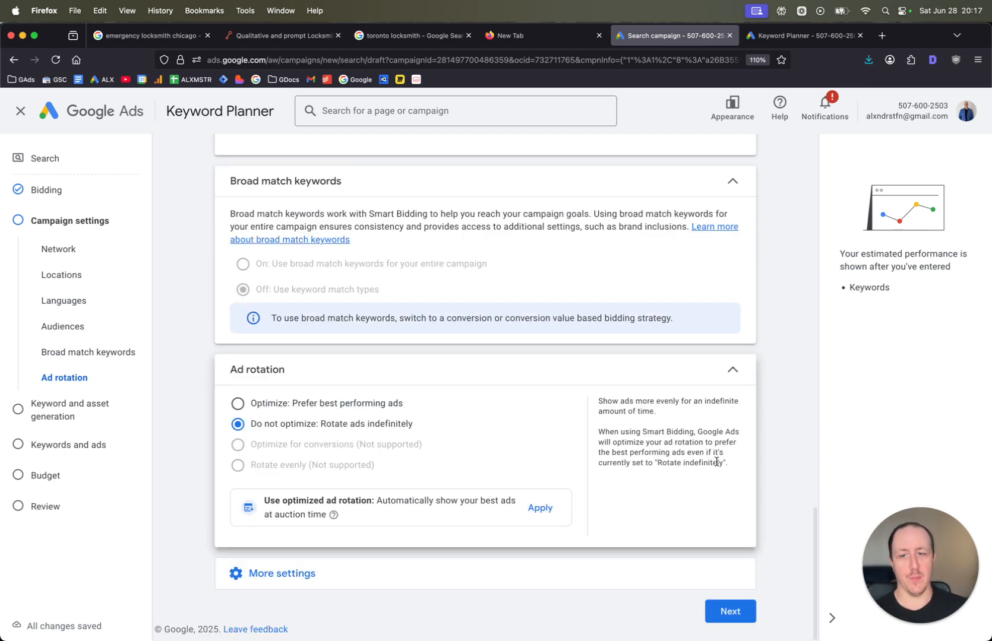
click(502, 585)
scroll(475, 523, down, 4)
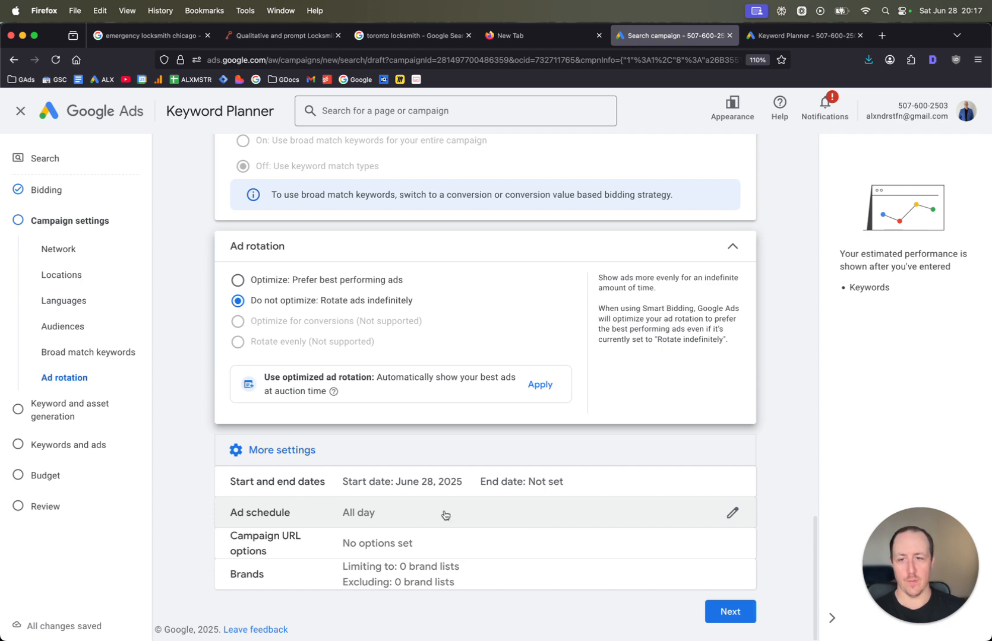
click(340, 514)
click(241, 440)
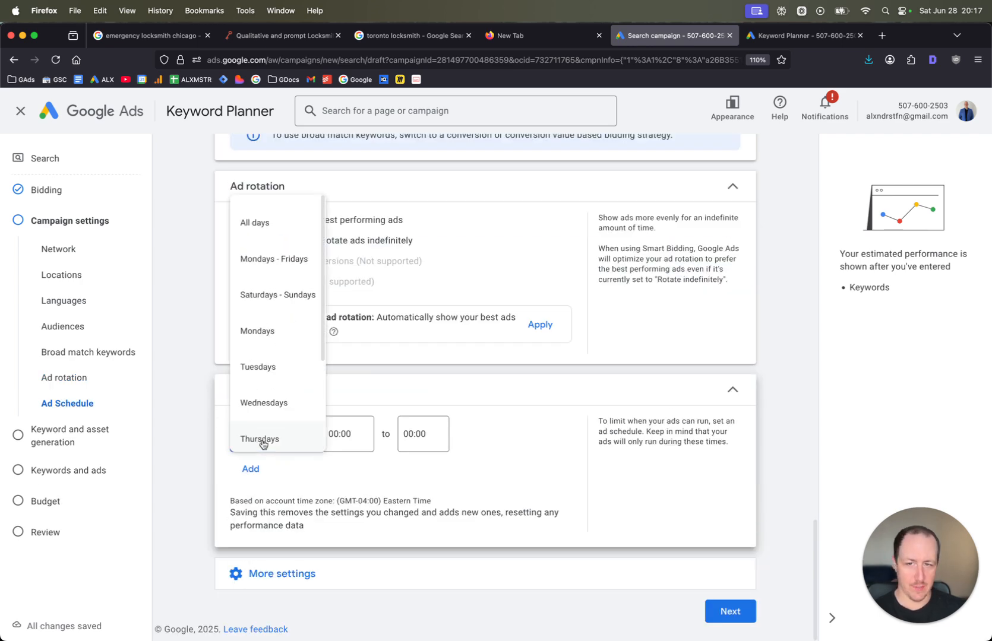
click(470, 473)
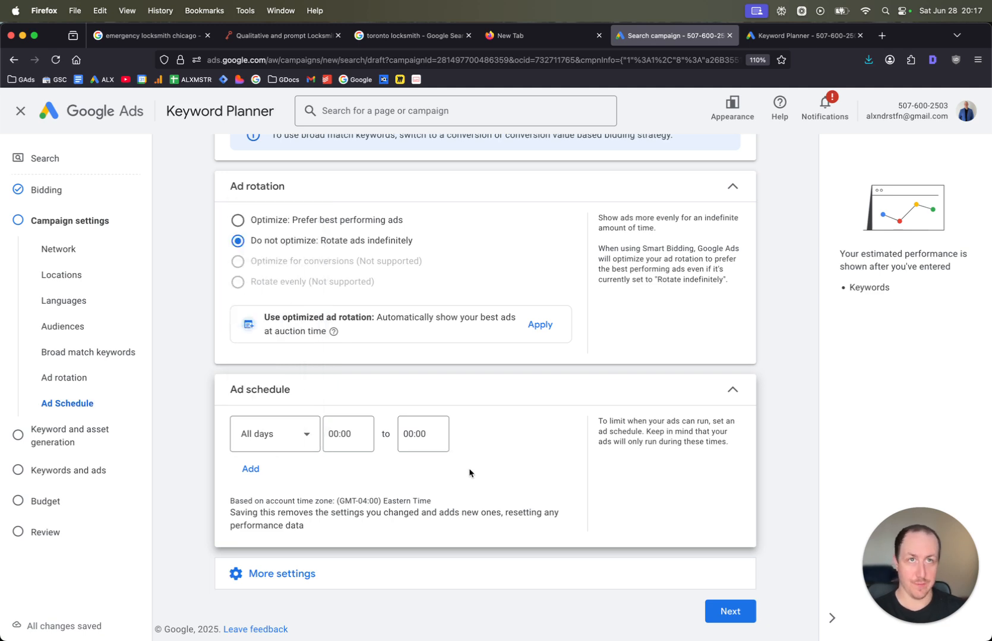
click(246, 446)
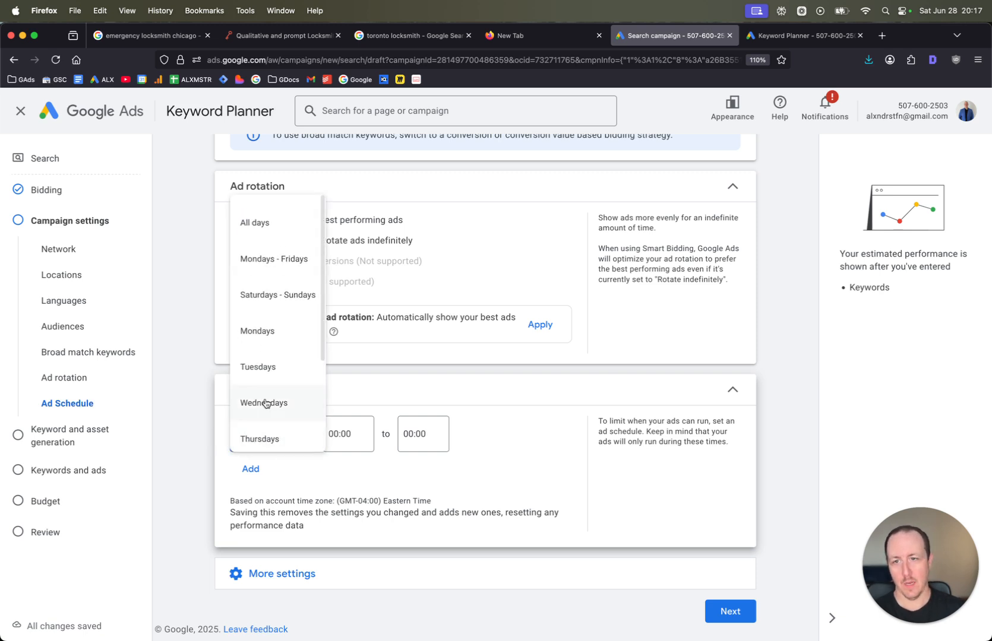
click(280, 239)
click(347, 433)
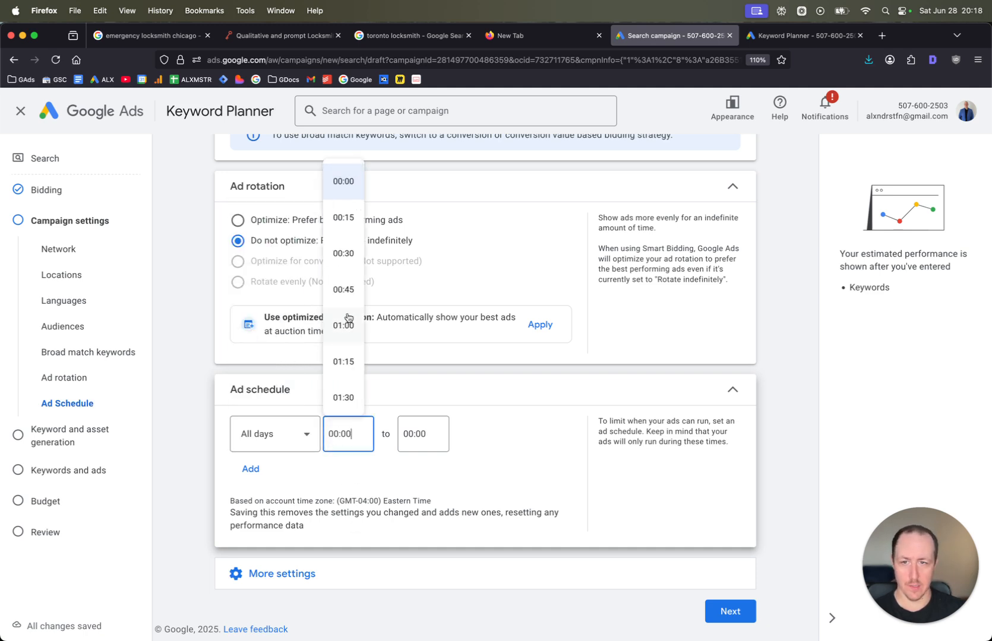
scroll(349, 321, down, 10)
click(338, 379)
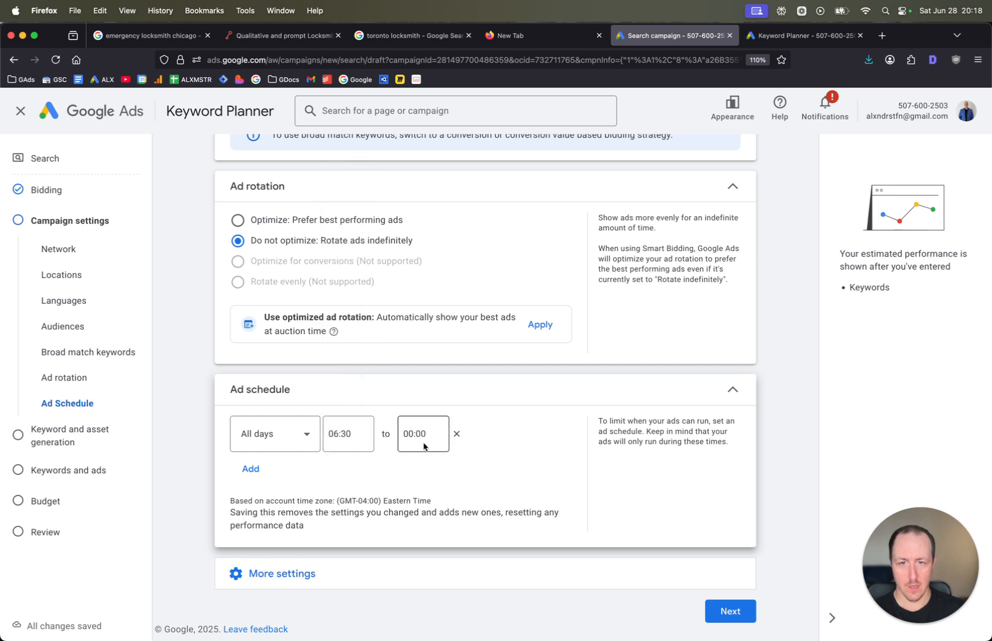
Step: Set the end time of the All days ad schedule to 22:30
click(424, 449)
scroll(419, 399, down, 20)
scroll(418, 402, down, 17)
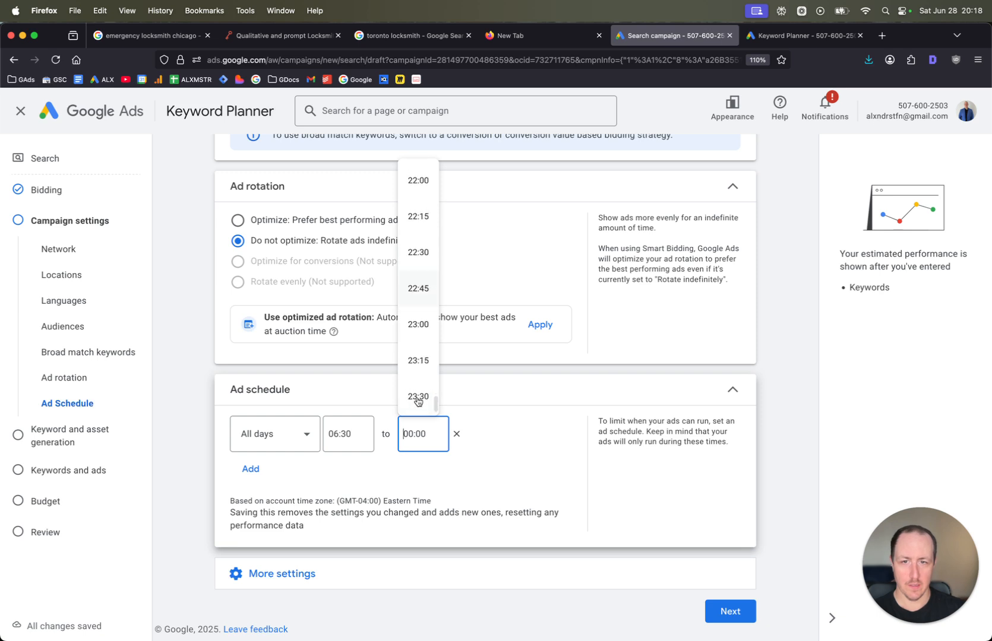
click(416, 250)
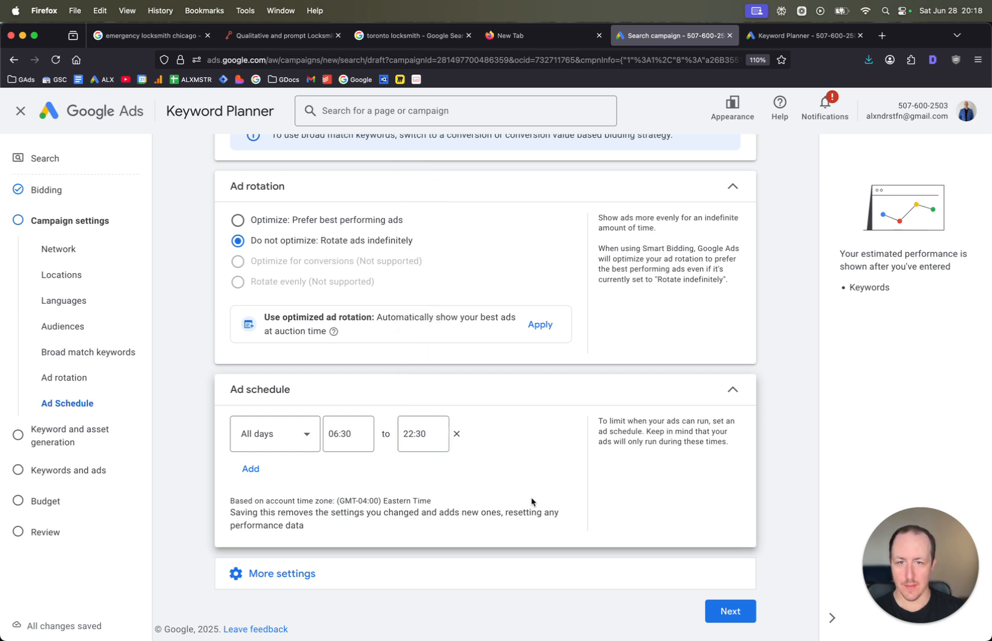
Step: Continue to the Keywords and ads stage, skipping keyword and asset generation, and collapse the AI chat panel
click(722, 612)
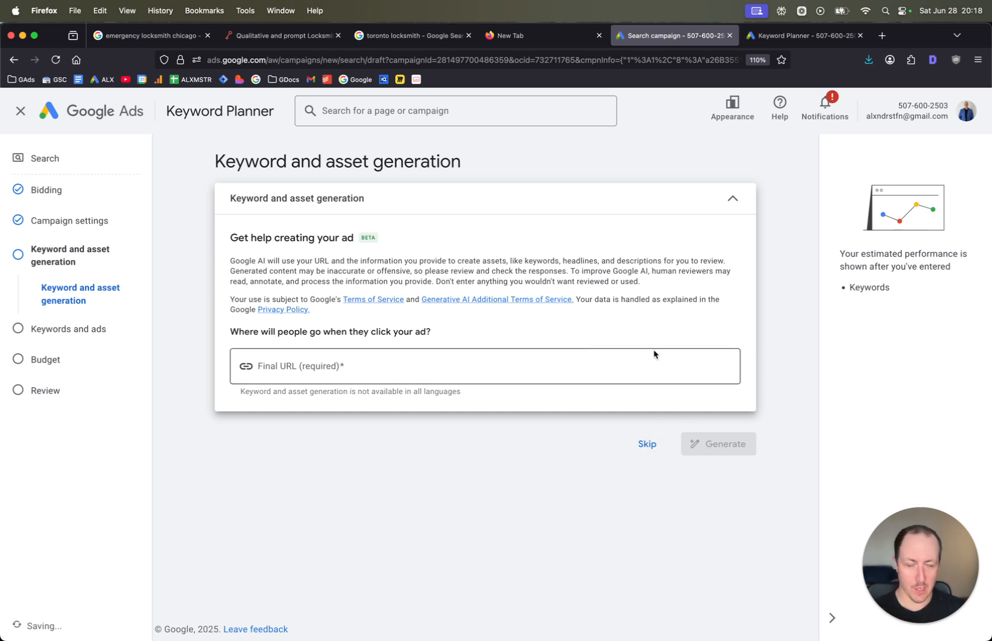
click(646, 444)
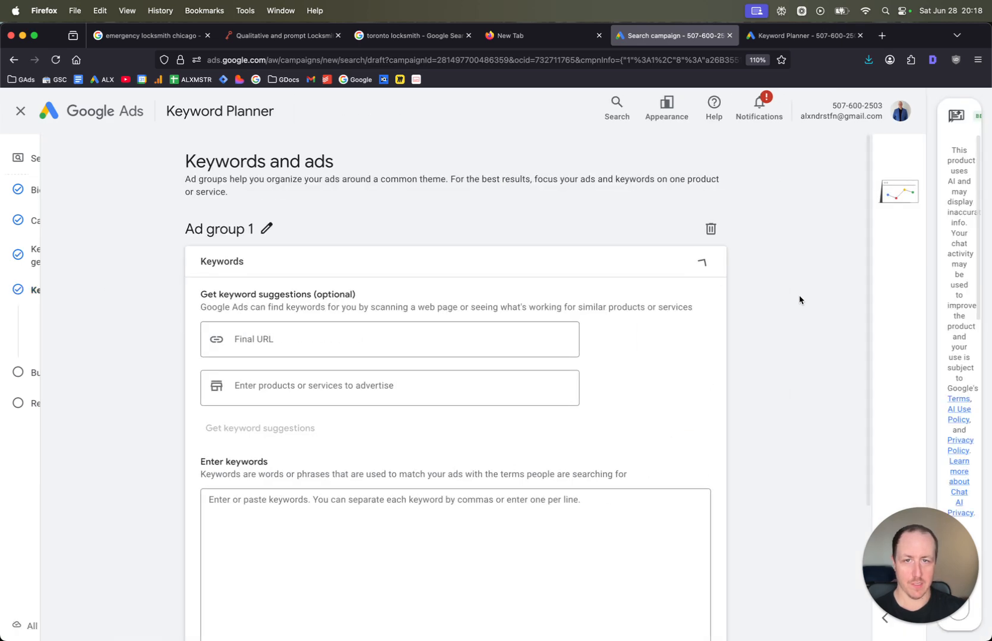
click(960, 116)
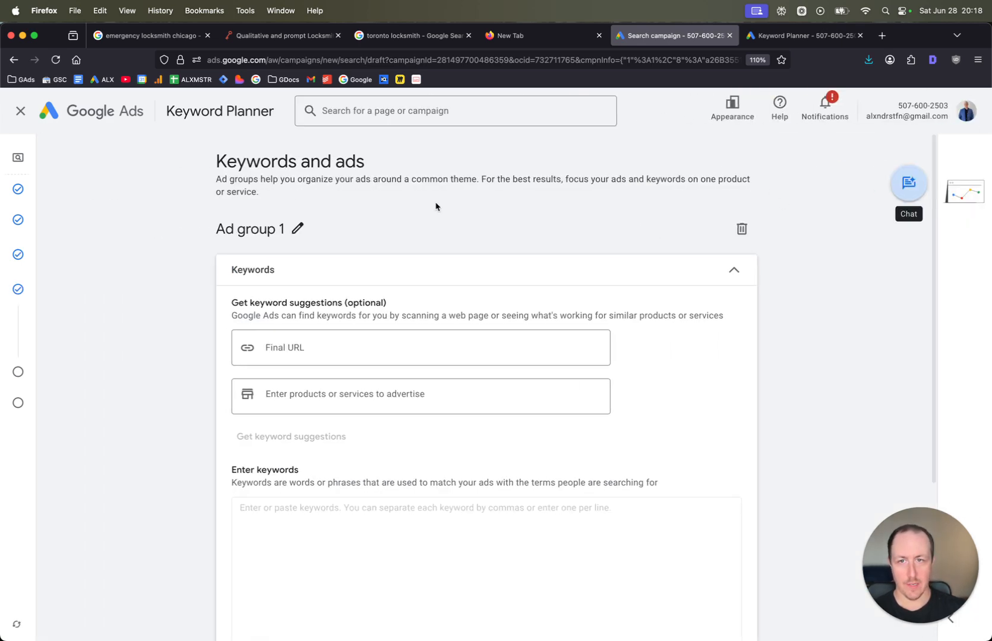
Step: Rename the ad group to Emergency Locksmith
click(296, 228)
triple_click(293, 230)
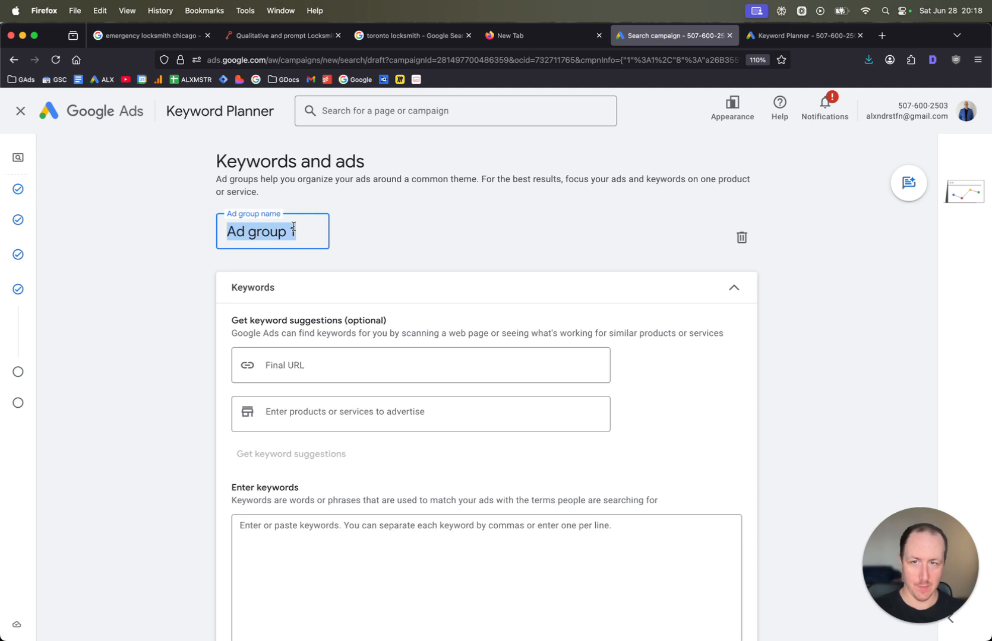
text(Ee)
text(ergency )
text(loc)
key(BackSpace)
key(BackSpace)
key(BackSpace)
text(Locksmith)
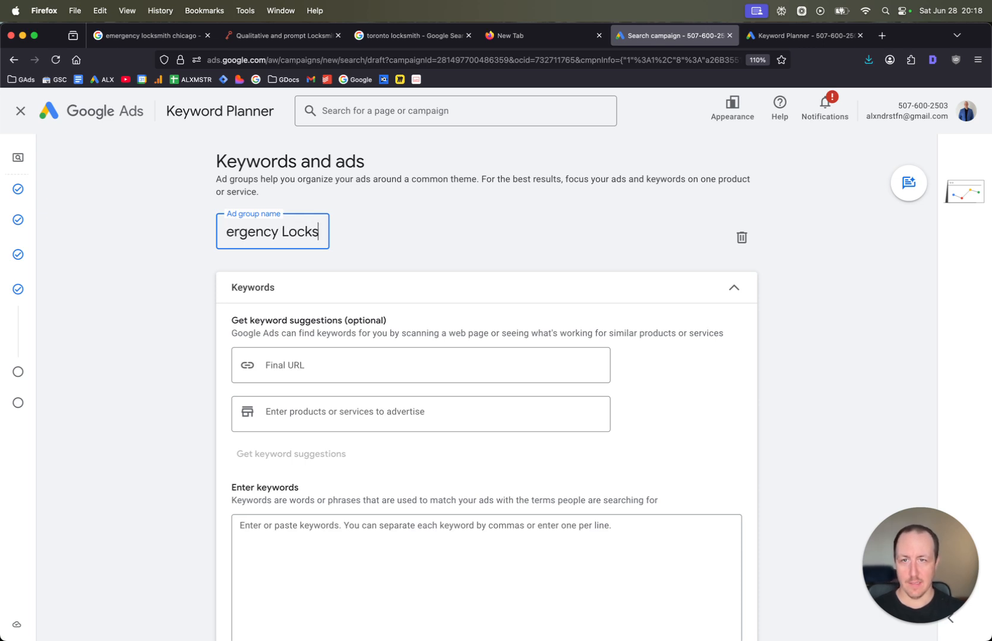
click(143, 361)
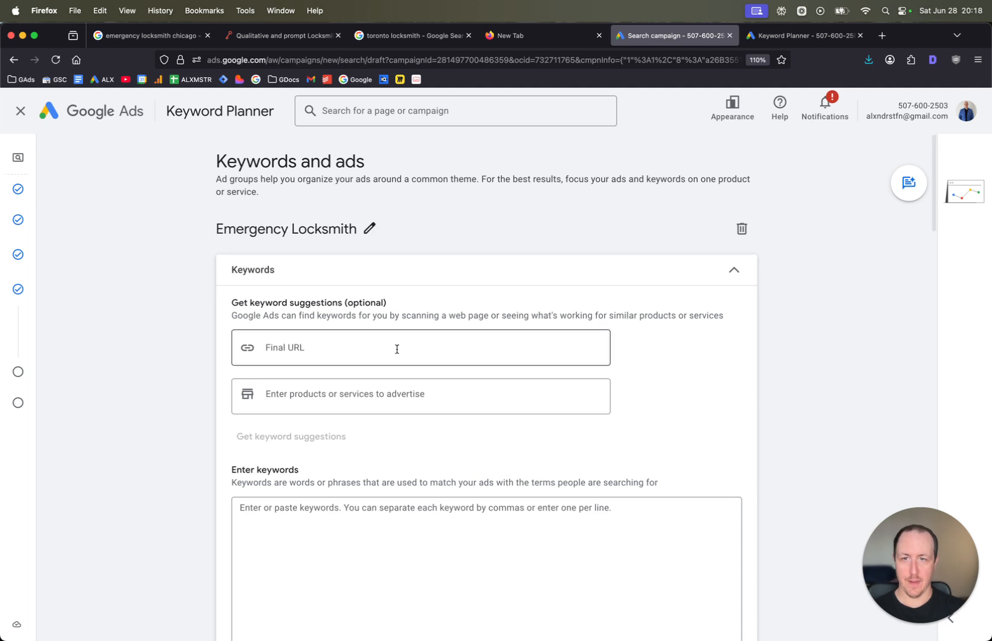
Step: Examine the ad group's keyword section, including the Final URL, products or services, and keyword entry fields
scroll(328, 381, down, 2)
click(290, 281)
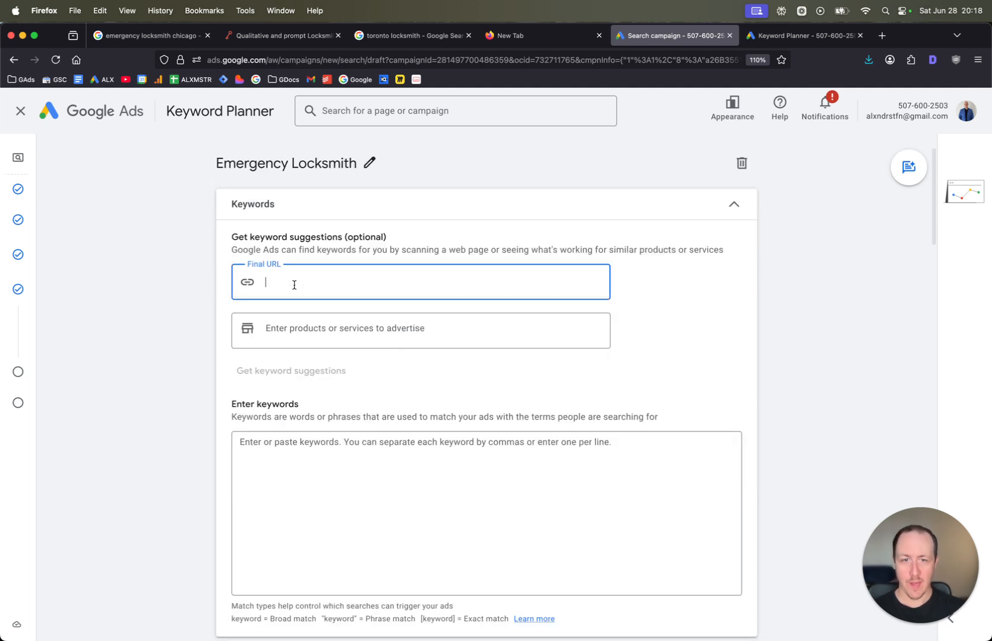
click(323, 334)
click(228, 465)
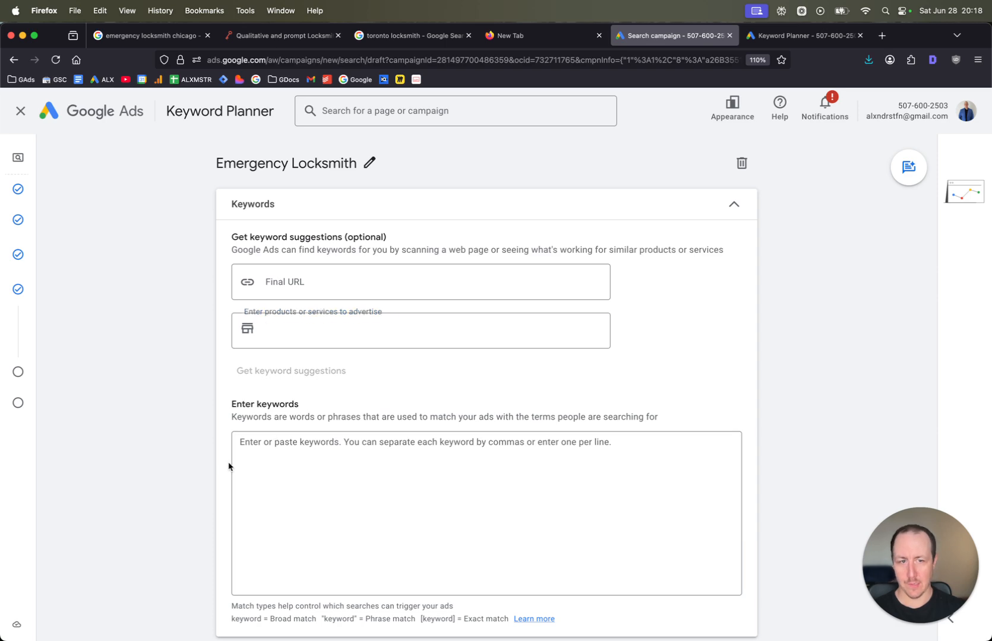
scroll(238, 265, down, 5)
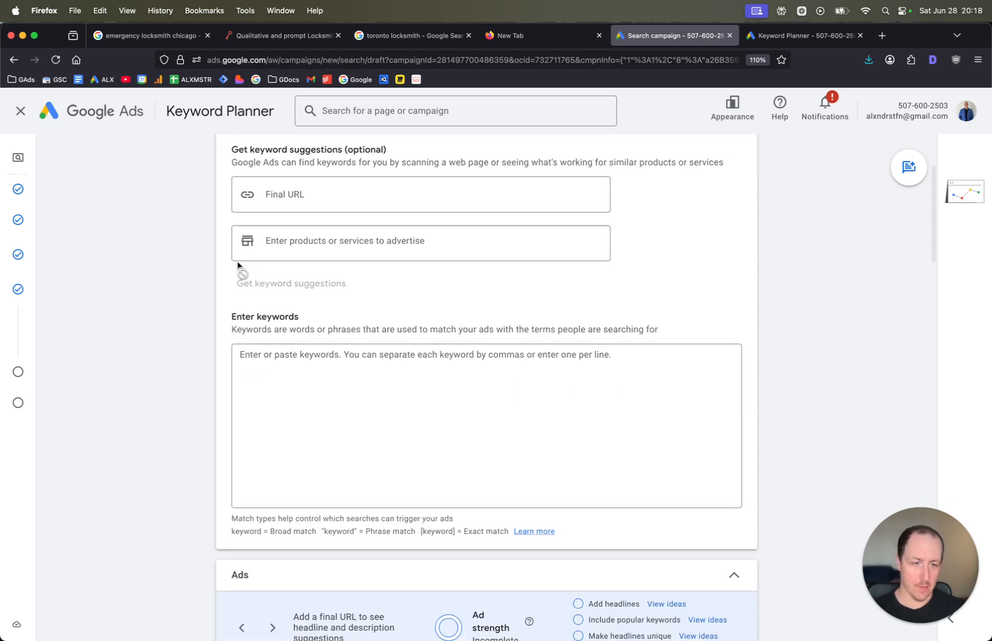
scroll(328, 410, up, 3)
click(328, 409)
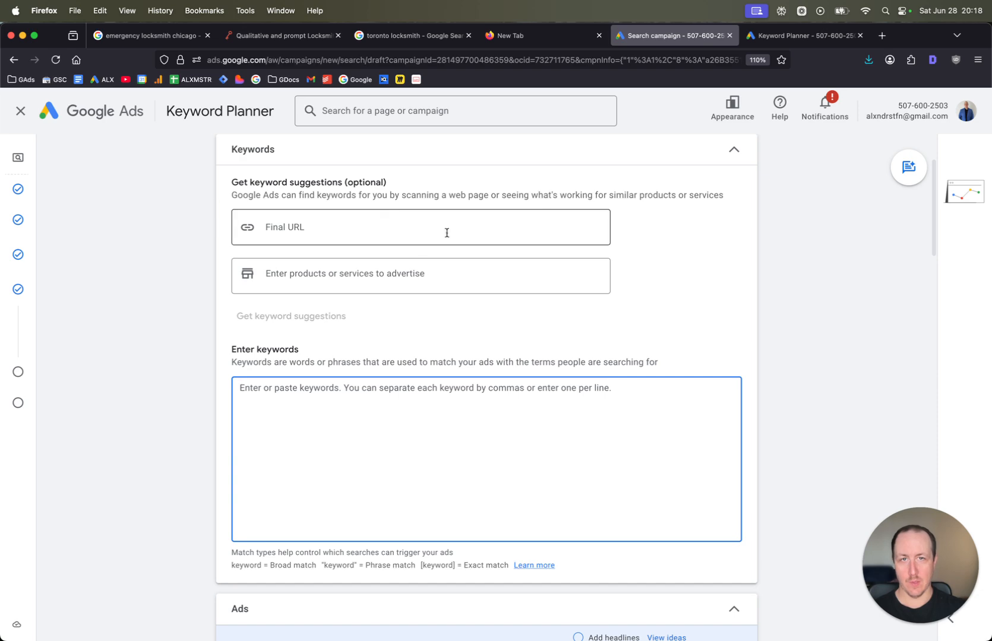
Step: Switch to the browser tab with the Keyword Planner home page and hide both account status notices
click(766, 37)
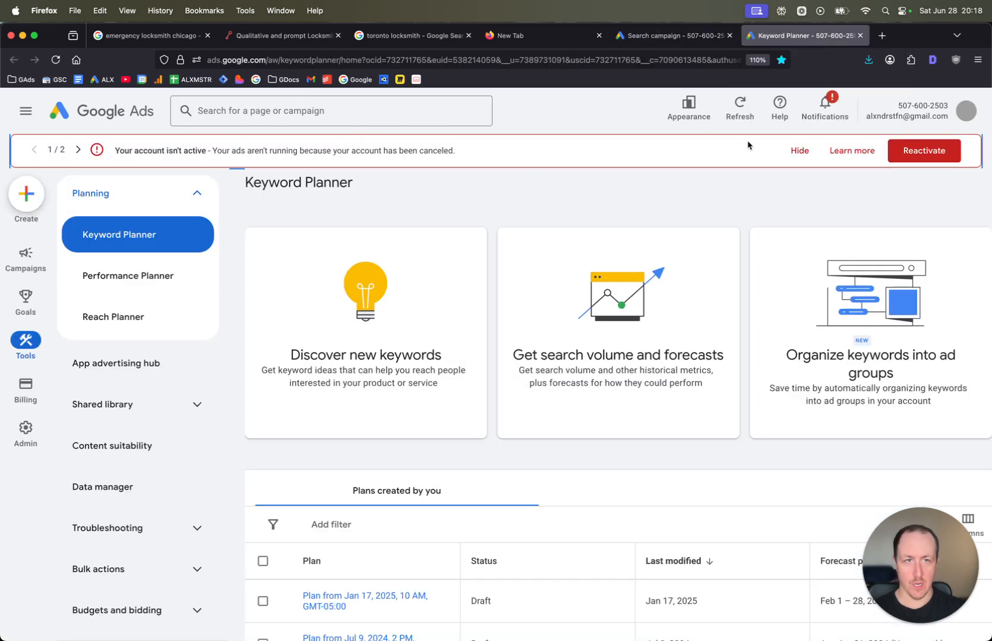
click(800, 151)
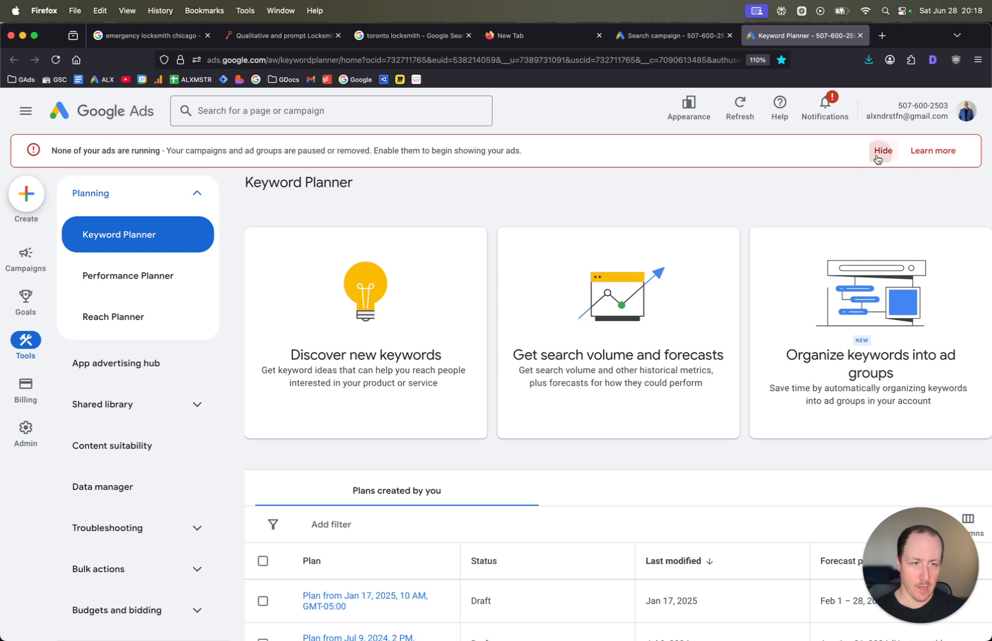
click(883, 151)
click(821, 142)
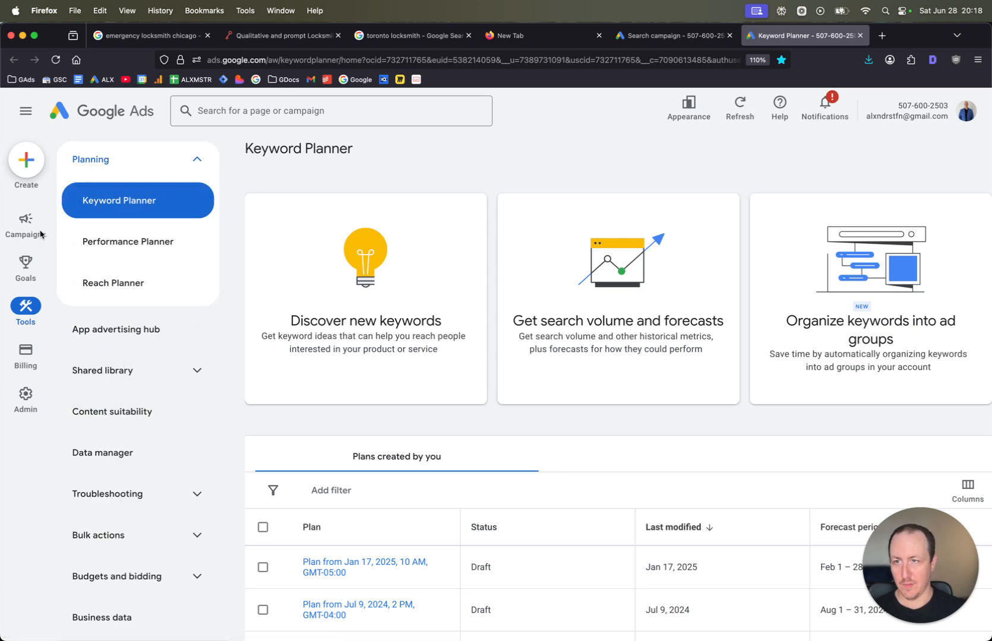
Step: Visit the campaigns overview and return to the Keyword Planner
click(29, 484)
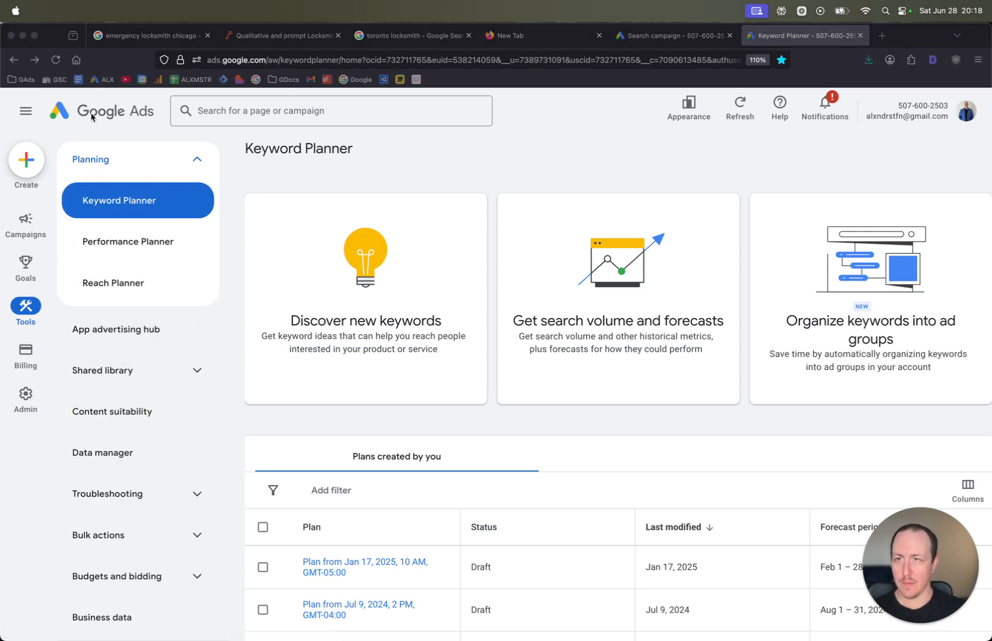
click(26, 222)
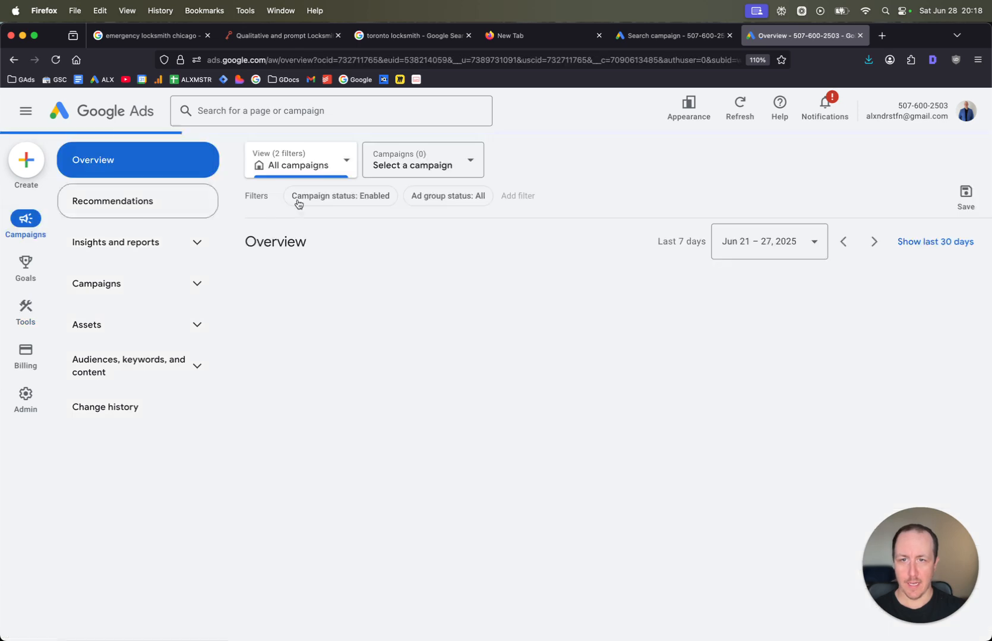
click(26, 307)
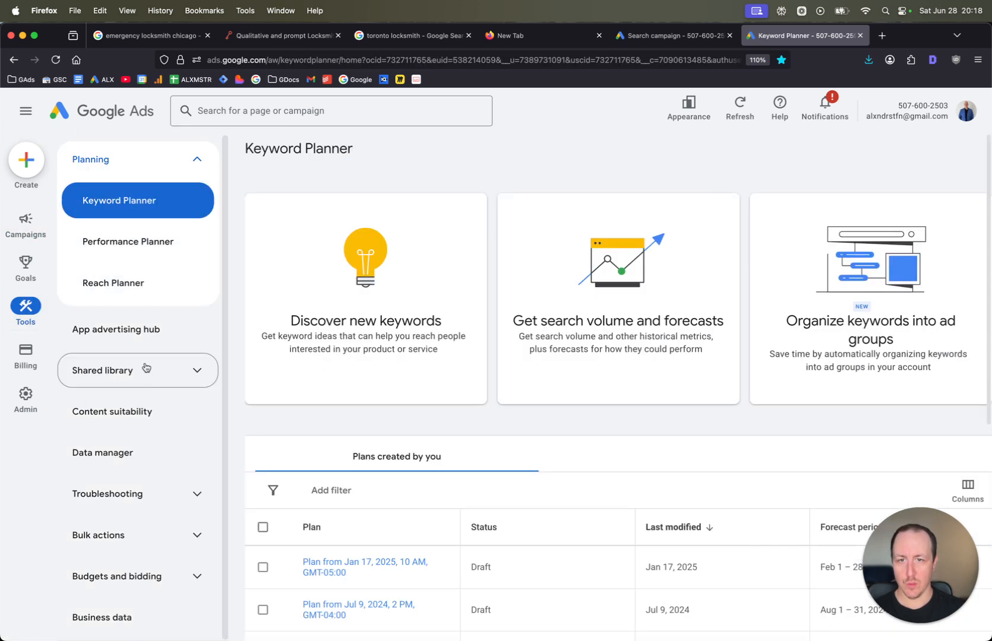
Step: Start discovering new keywords and replace the Canada location with the Helena MT, Montana Nielsen DMA region
click(376, 288)
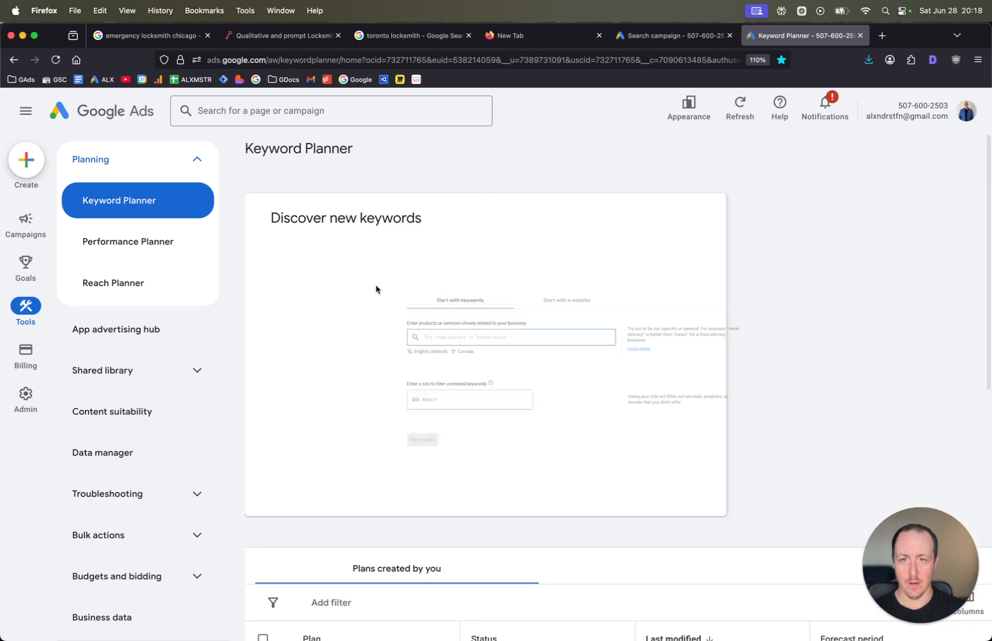
click(374, 336)
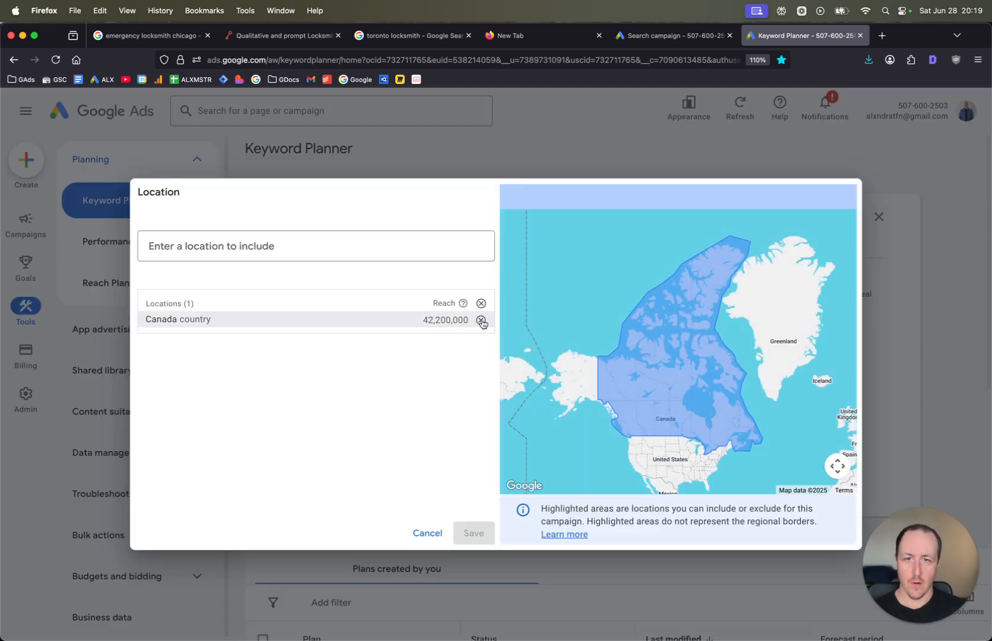
click(484, 326)
click(383, 244)
text(helena)
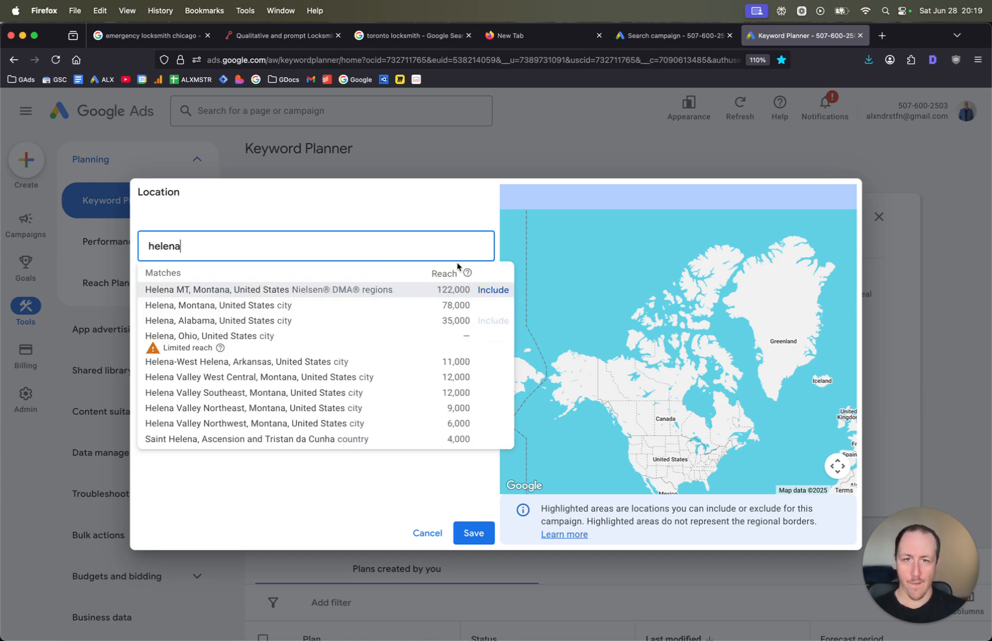
click(486, 289)
click(466, 534)
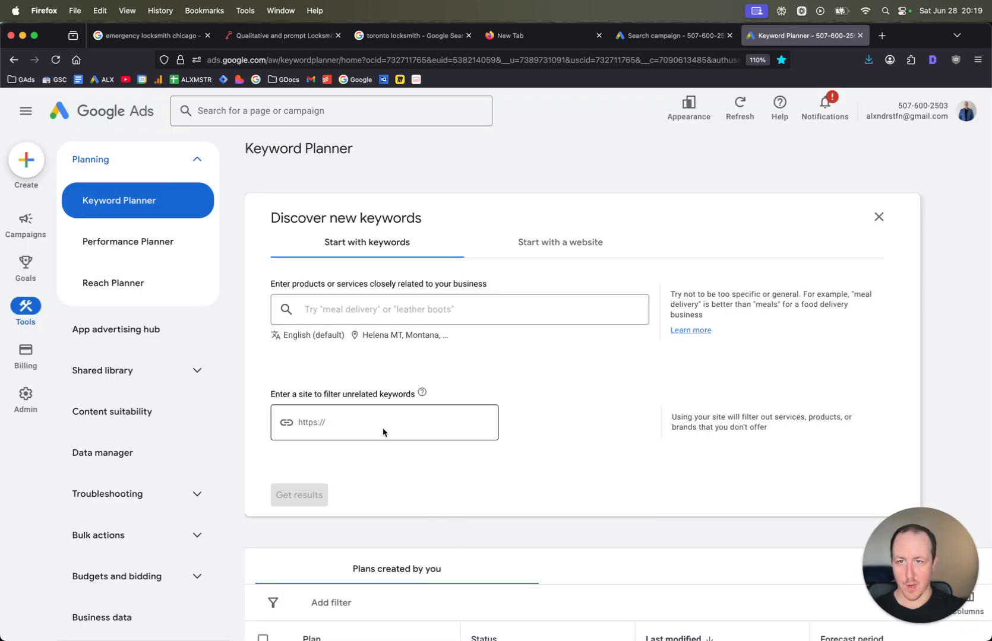
Step: Get keyword ideas for "emergency locksmith", close the Refine keywords pane, and review the suggested terms
click(376, 311)
text(emergency locksmith)
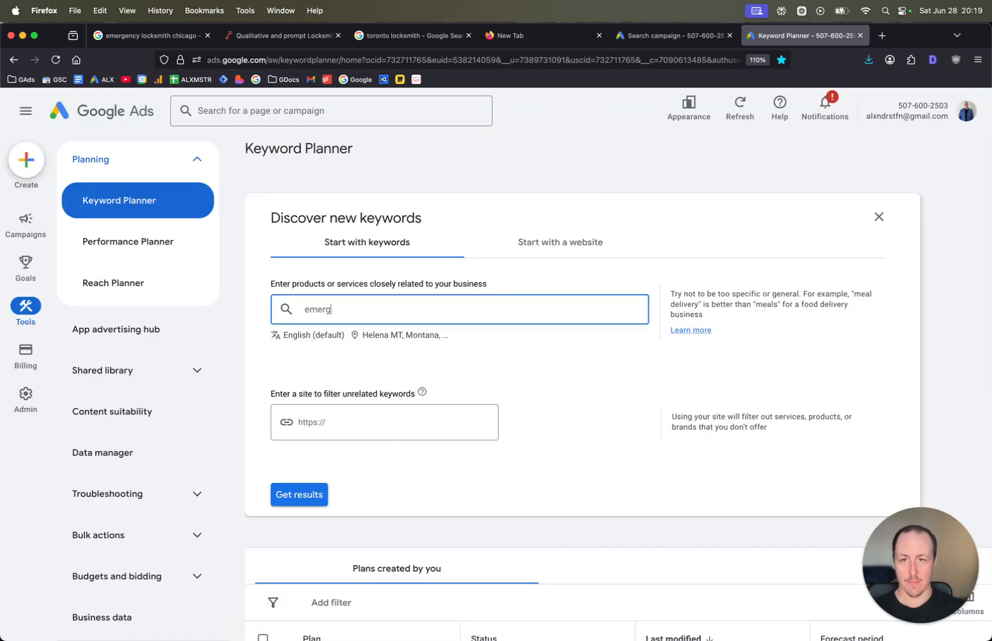
key(Return)
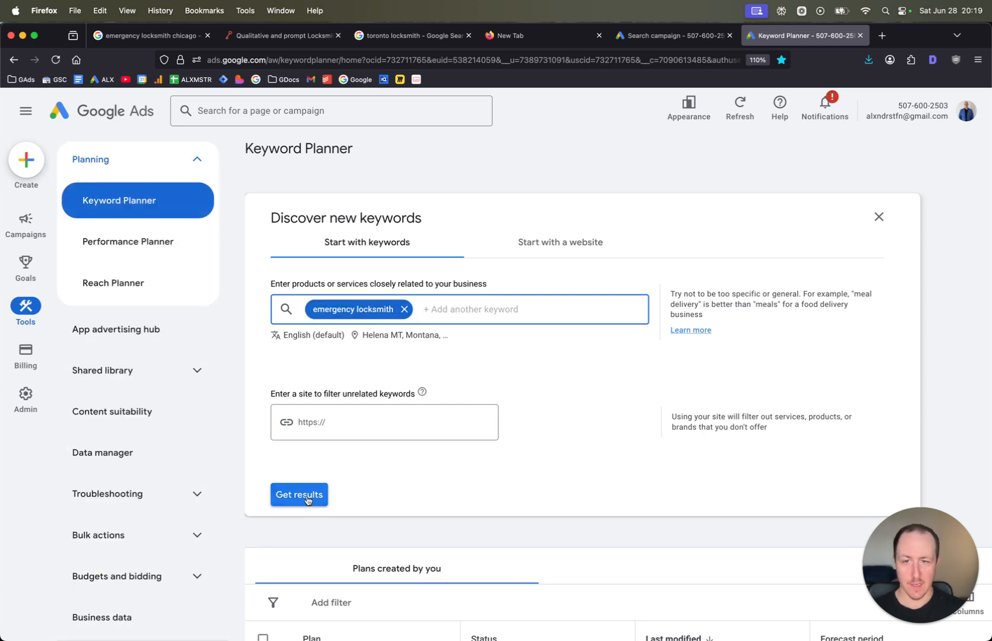
click(313, 499)
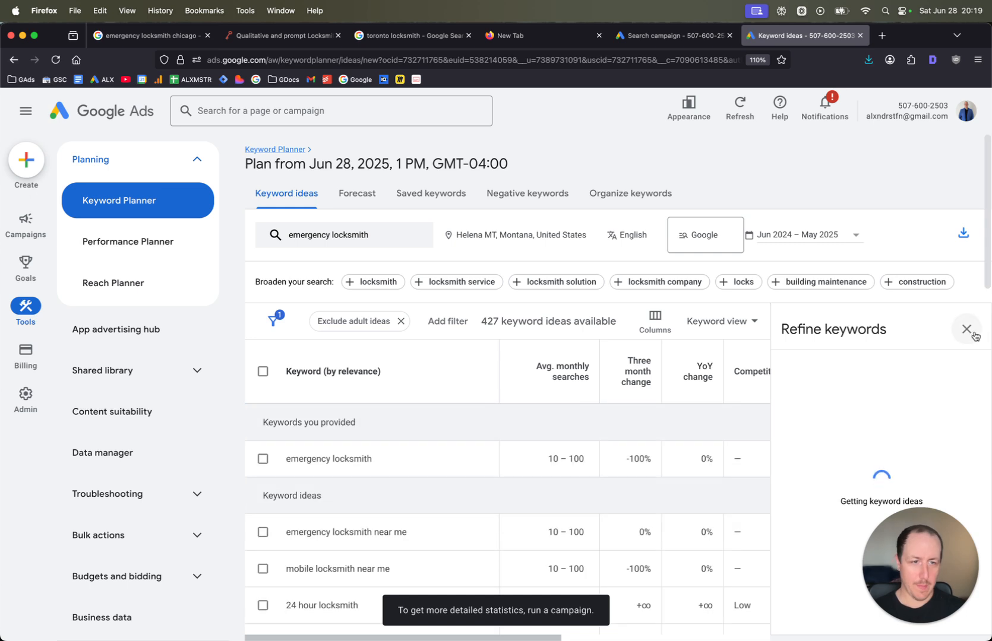
click(972, 333)
scroll(594, 392, down, 2)
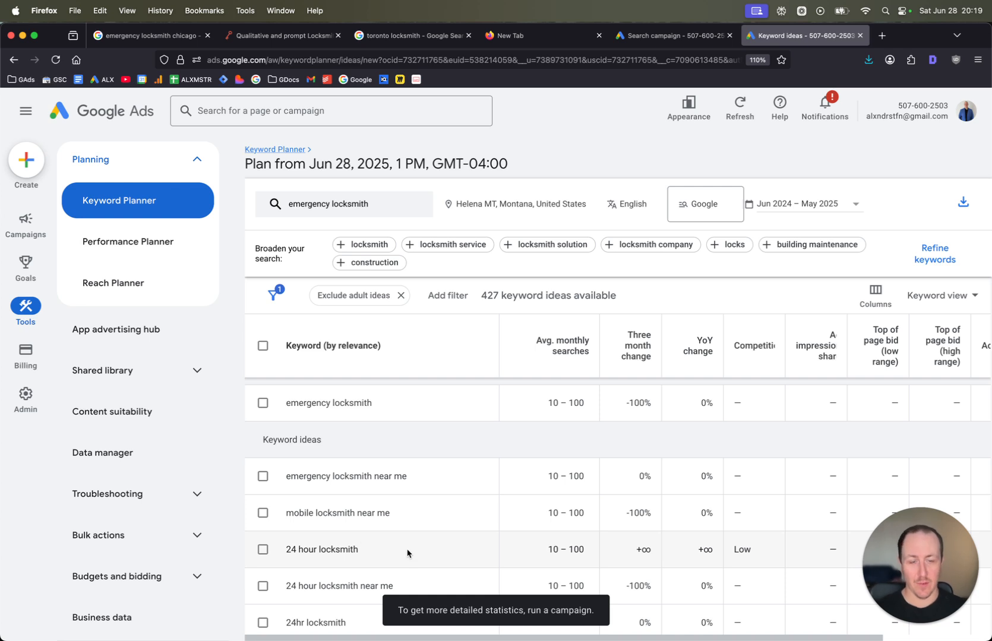
scroll(404, 552, down, 3)
scroll(399, 539, up, 5)
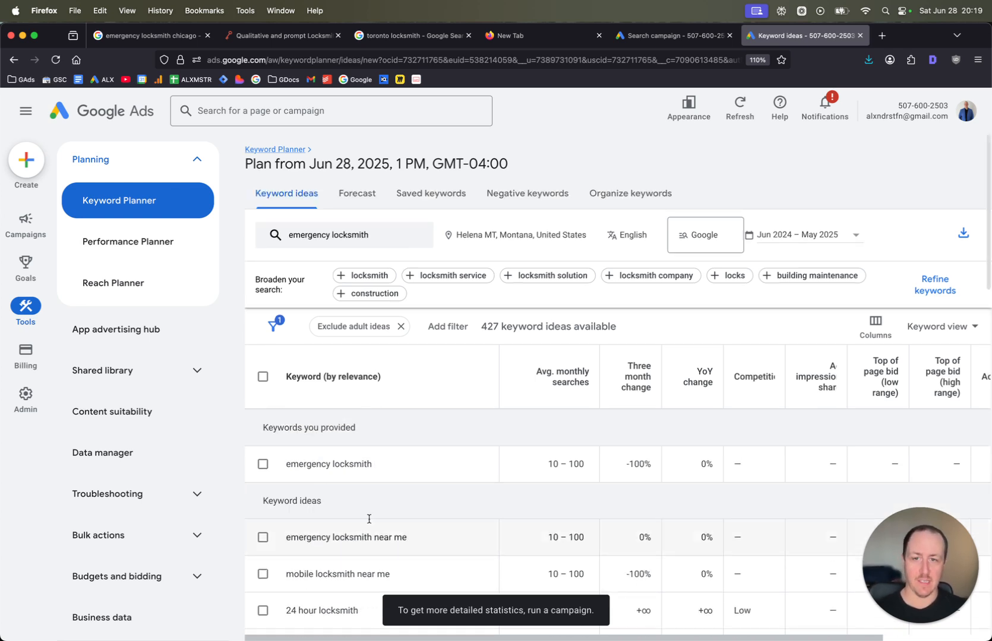
Step: Copy "emergency locksmith" from the keyword ideas into the search campaign's keyword list as a phrase match
triple_click(327, 469)
key(cmd+c)
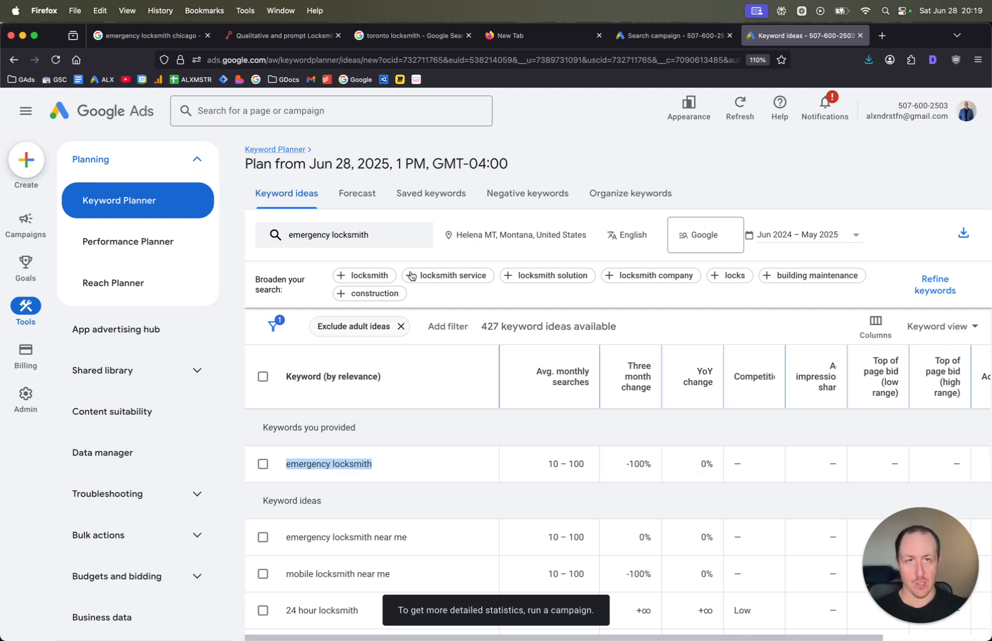
click(648, 35)
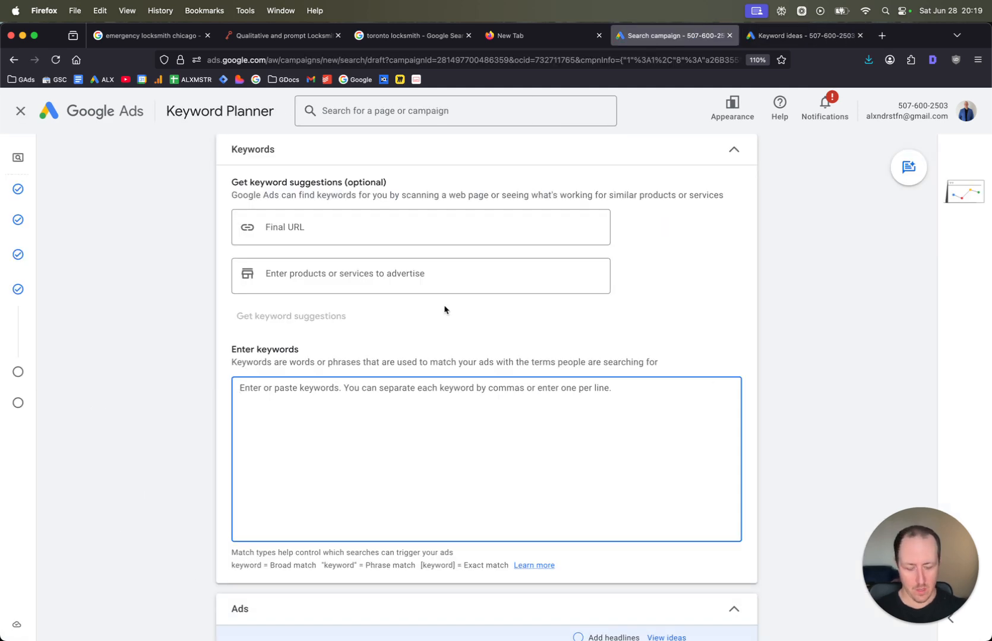
text(")
key(cmd+v)
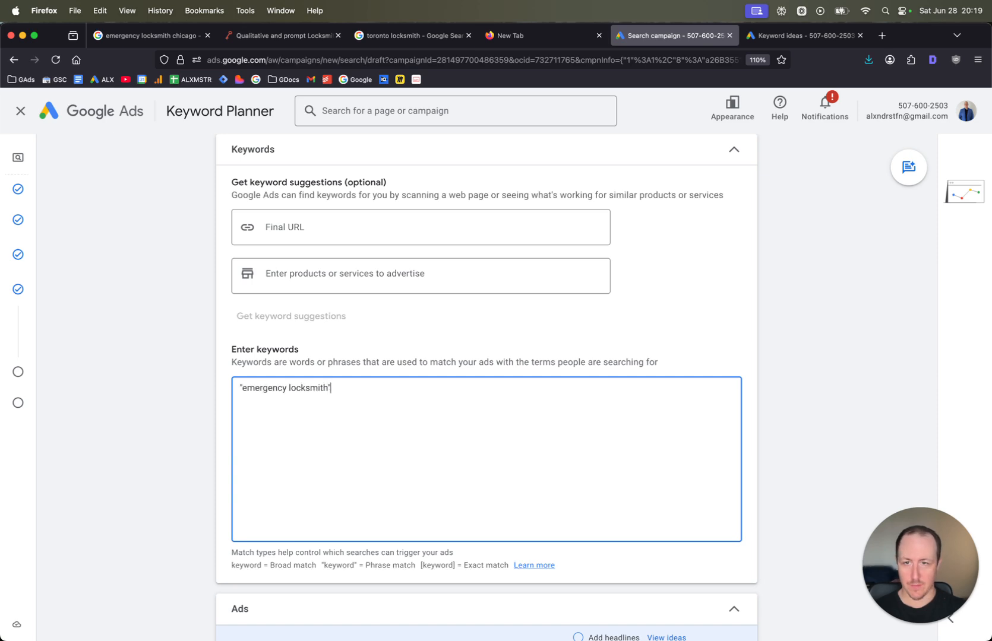
text(")
key(Return)
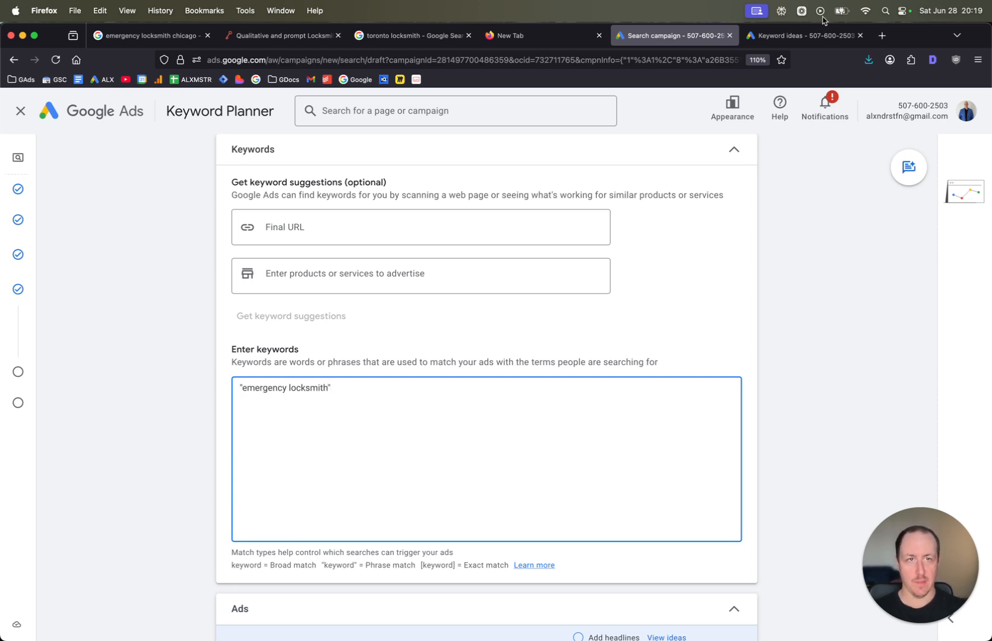
Step: Copy the "emergency locksmith near me" idea into the campaign's keywords as a phrase match and add "emergency locksmith helena" in quotes
click(796, 36)
scroll(356, 416, down, 2)
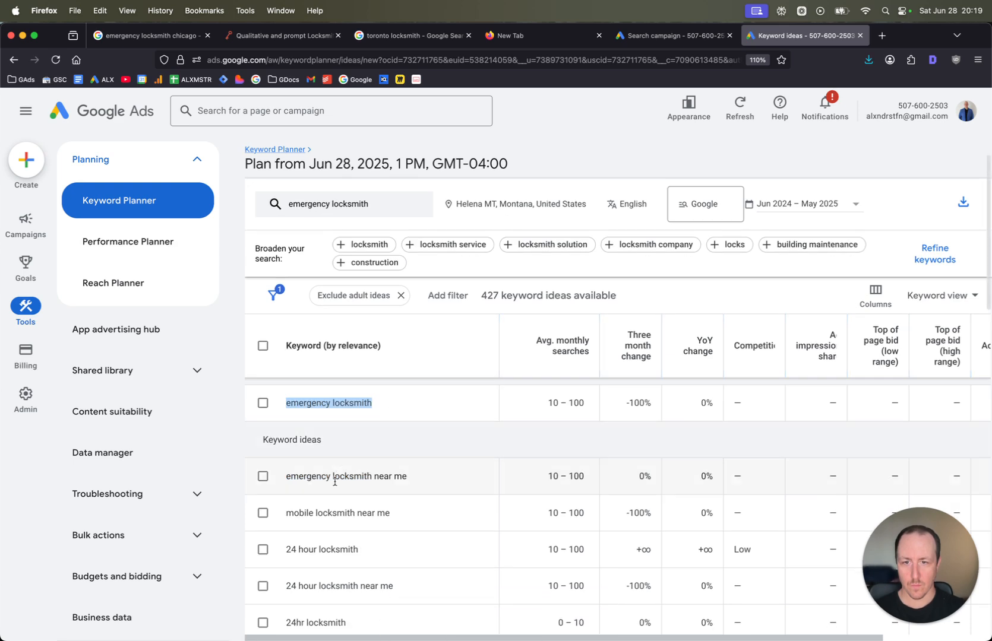
triple_click(335, 477)
key(cmd+c)
right_click(335, 477)
click(359, 444)
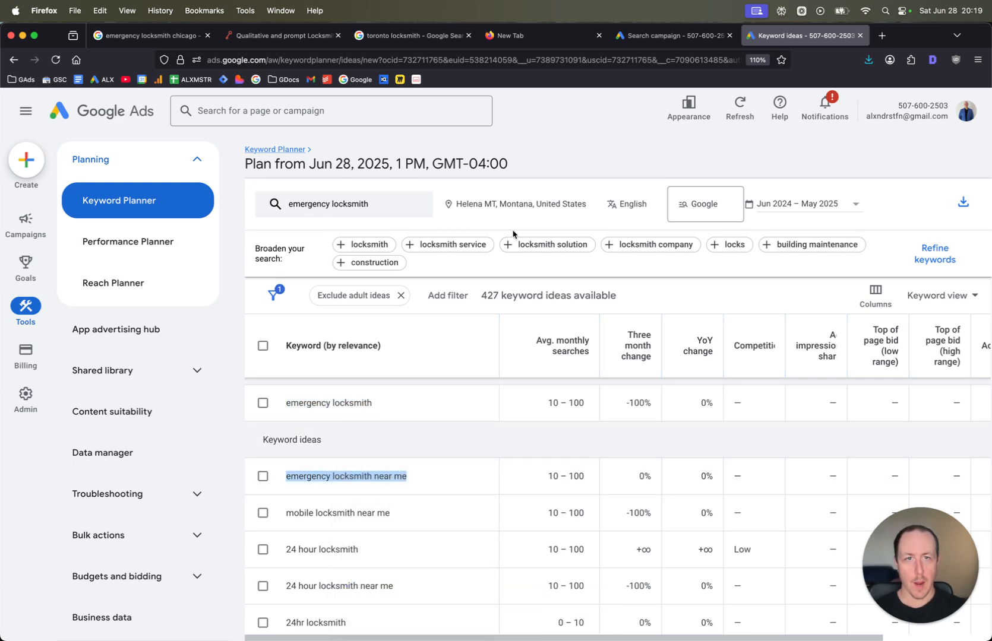
click(654, 44)
text(")
key(cmd+v)
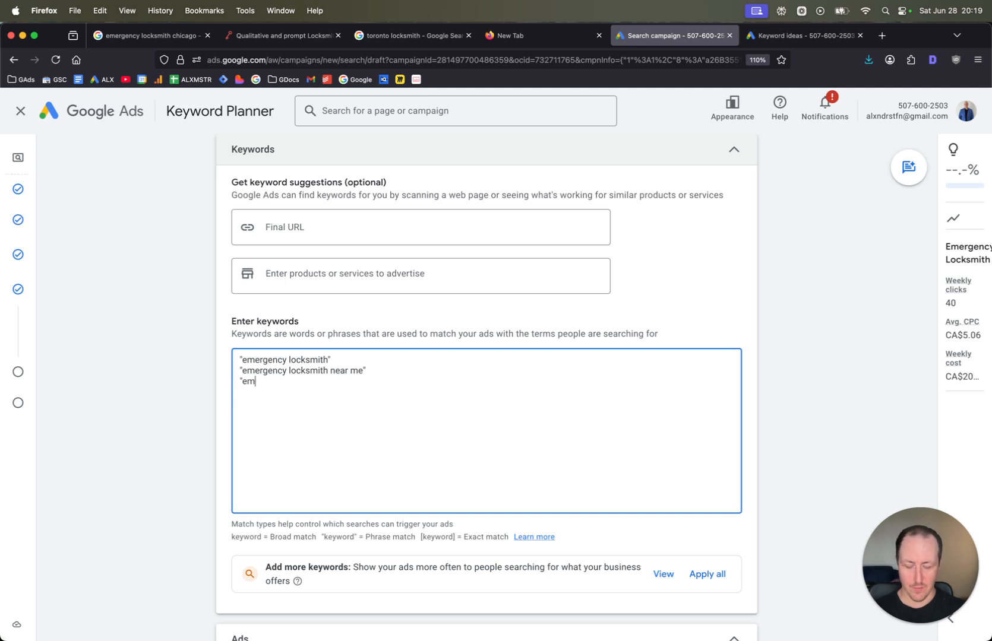
text("emergency locksmith helena")
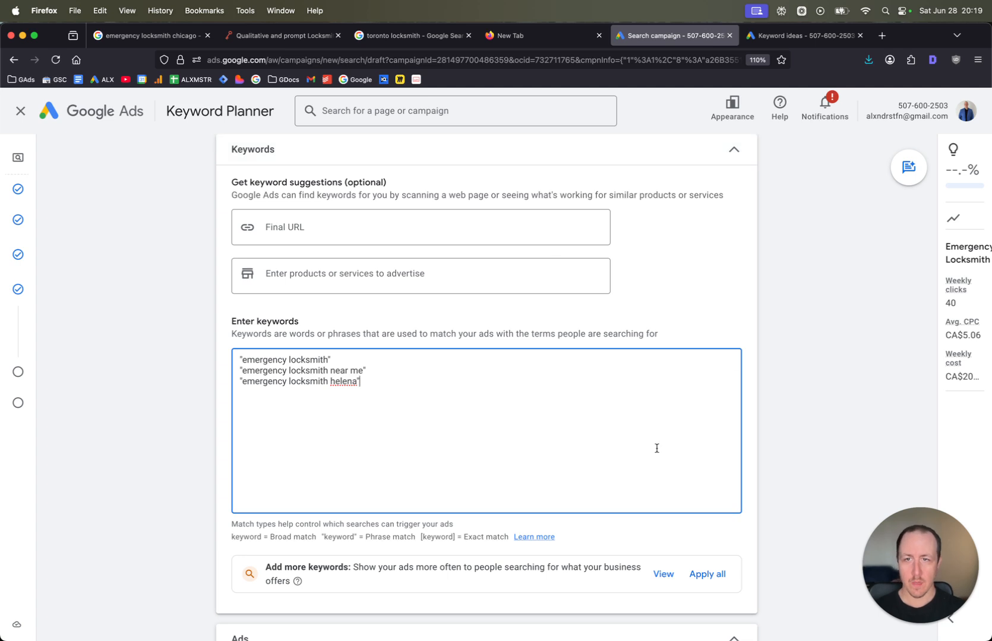
Step: Review the Emergency Locksmith ad group's phrase-match keywords and look over the ad creation section below them
scroll(618, 277, up, 2)
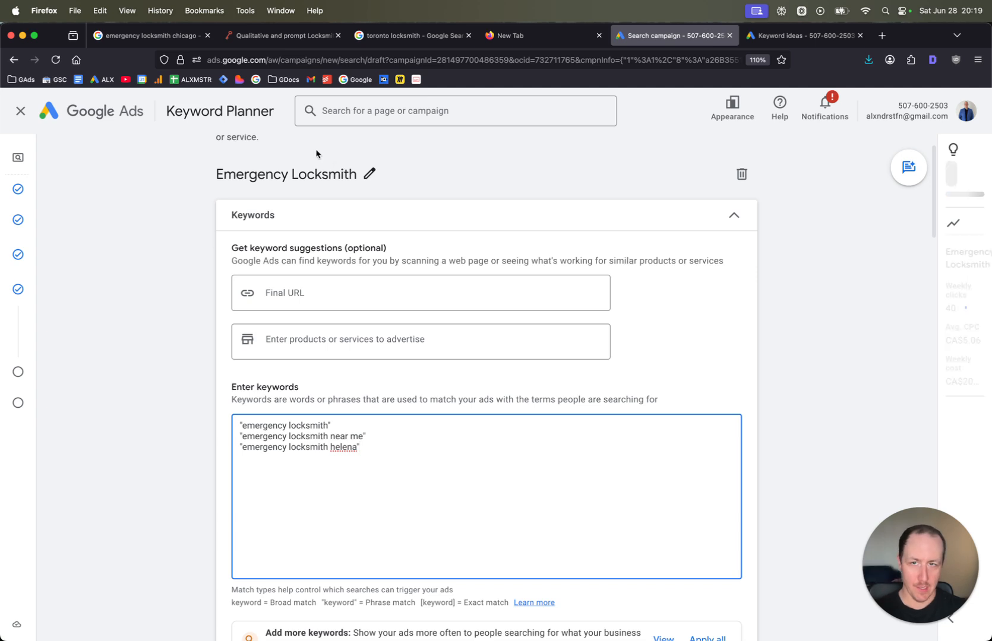
triple_click(310, 426)
click(310, 425)
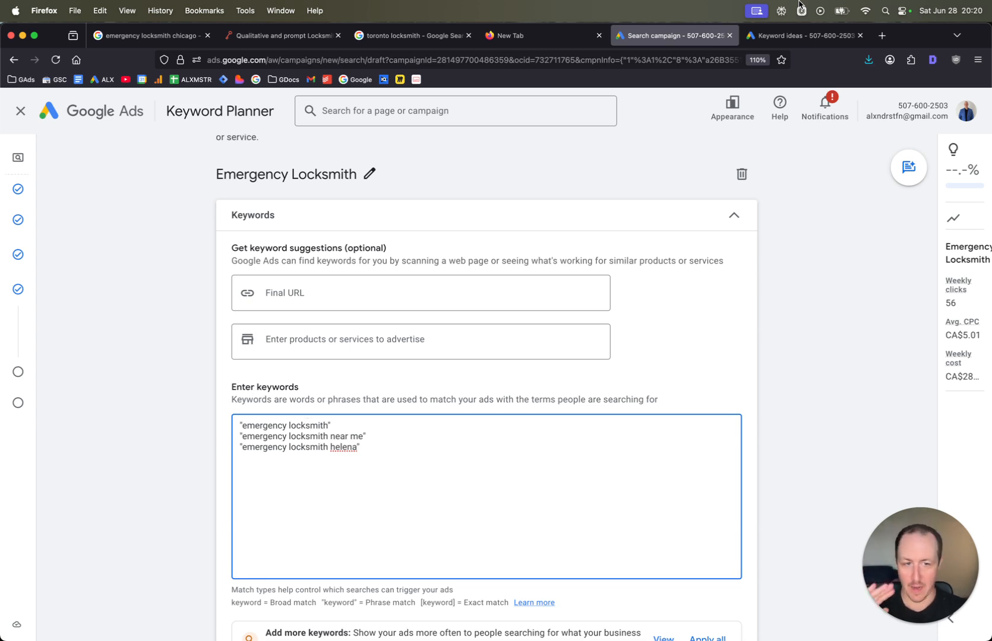
triple_click(311, 432)
click(106, 401)
scroll(249, 416, down, 5)
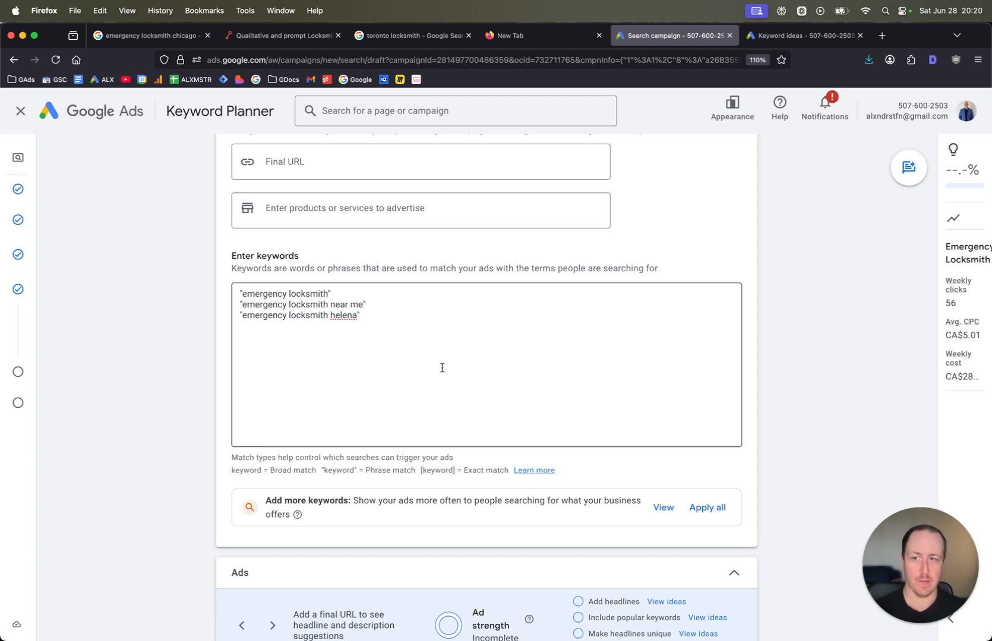
scroll(441, 367, down, 1)
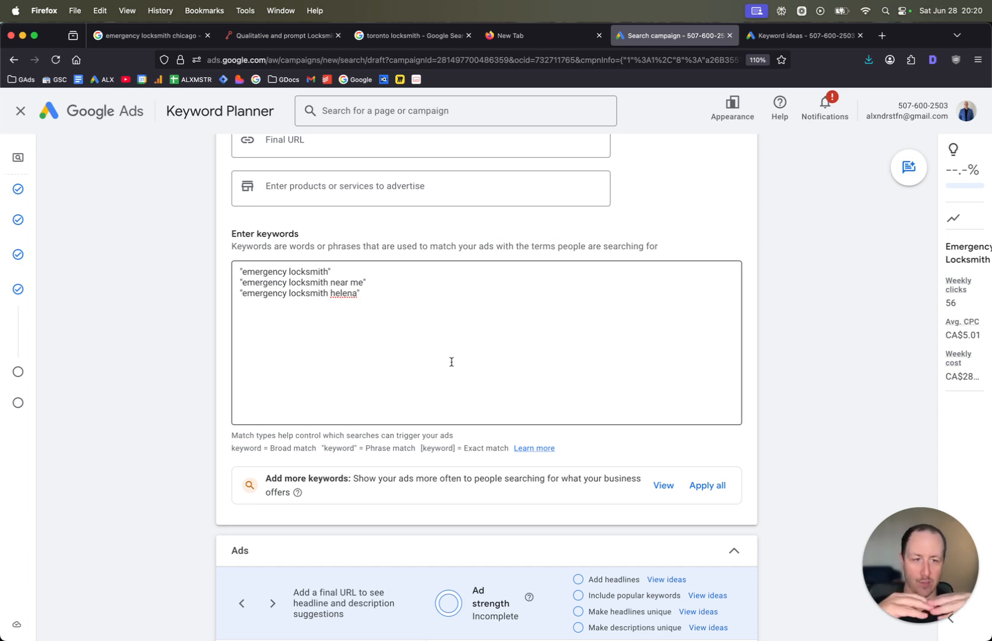
scroll(436, 348, down, 2)
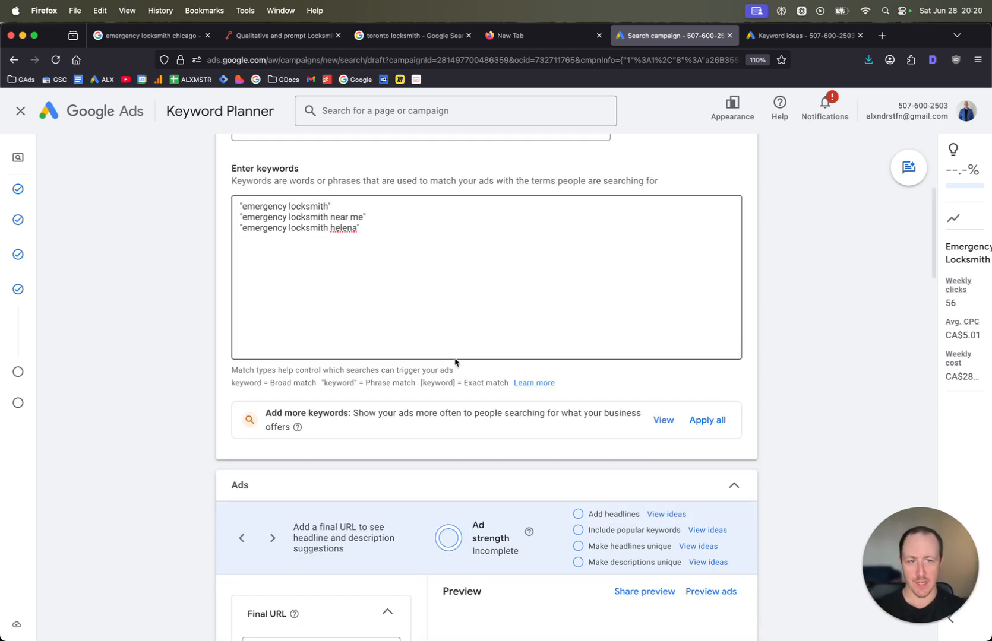
scroll(454, 366, down, 5)
scroll(416, 360, down, 5)
scroll(348, 361, up, 15)
scroll(363, 343, down, 12)
scroll(362, 342, up, 6)
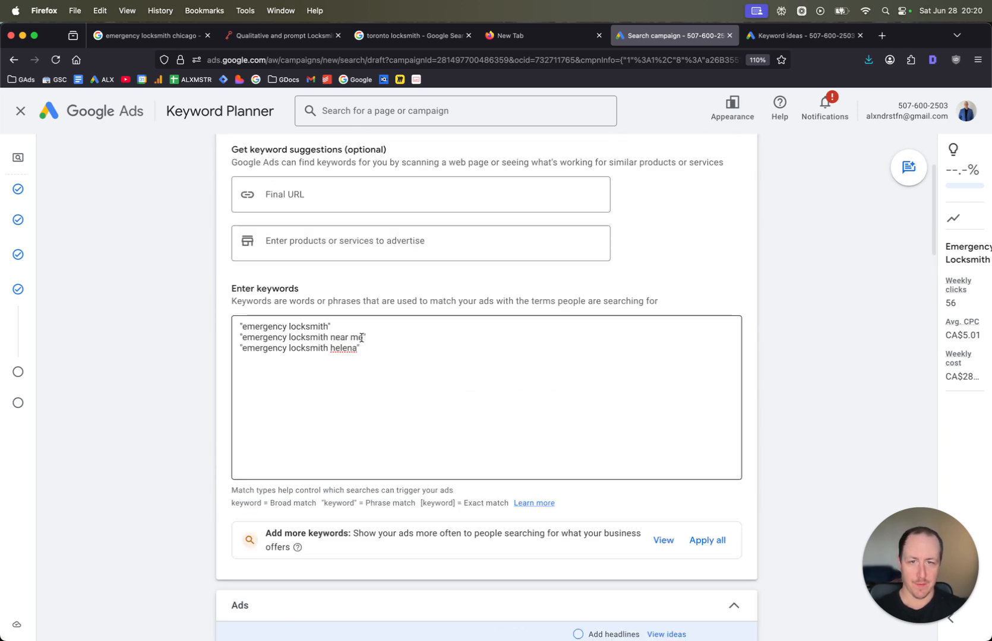
scroll(362, 340, down, 9)
click(274, 433)
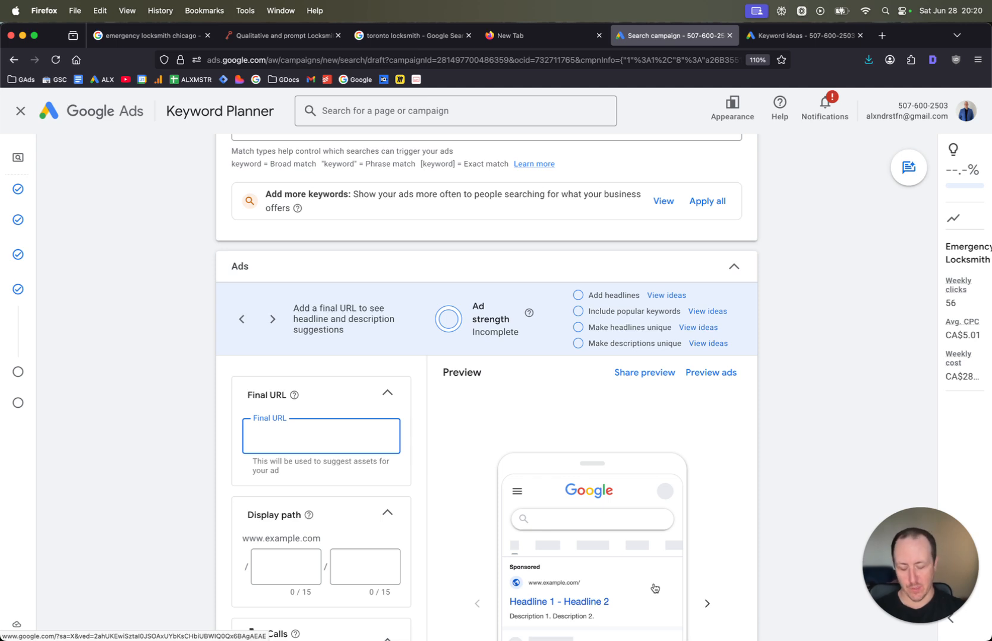
text(locksmithhel)
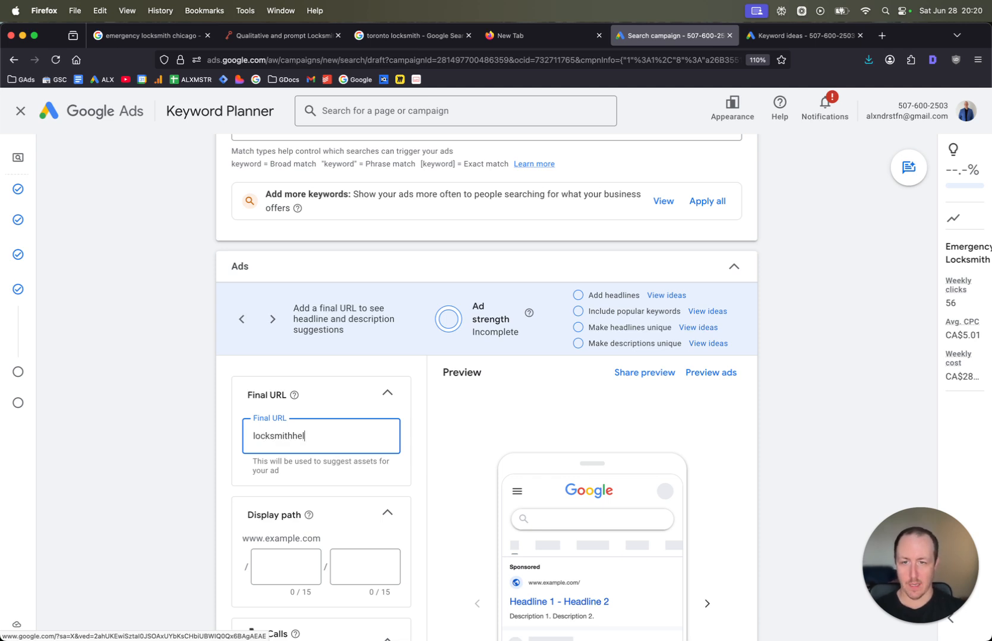
text(ena.com/emergency-lp)
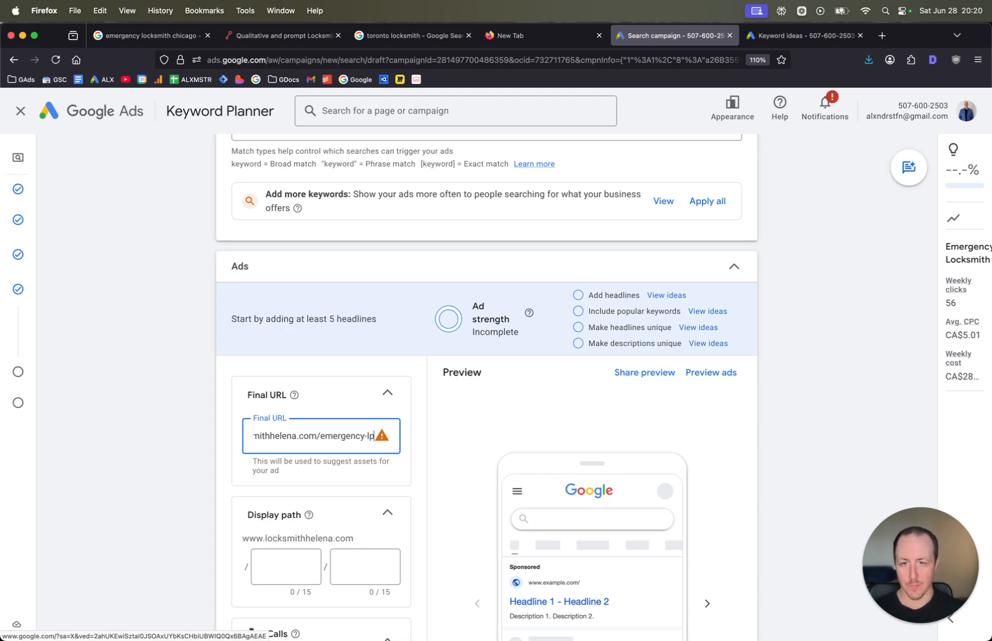
key(super+Left)
text(https://lock)
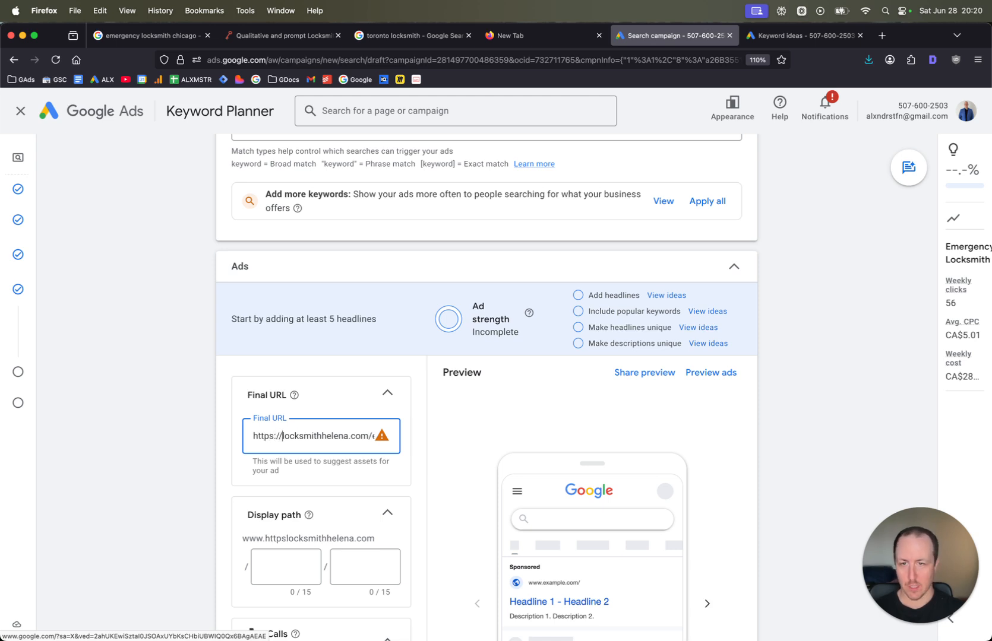
key(Tab)
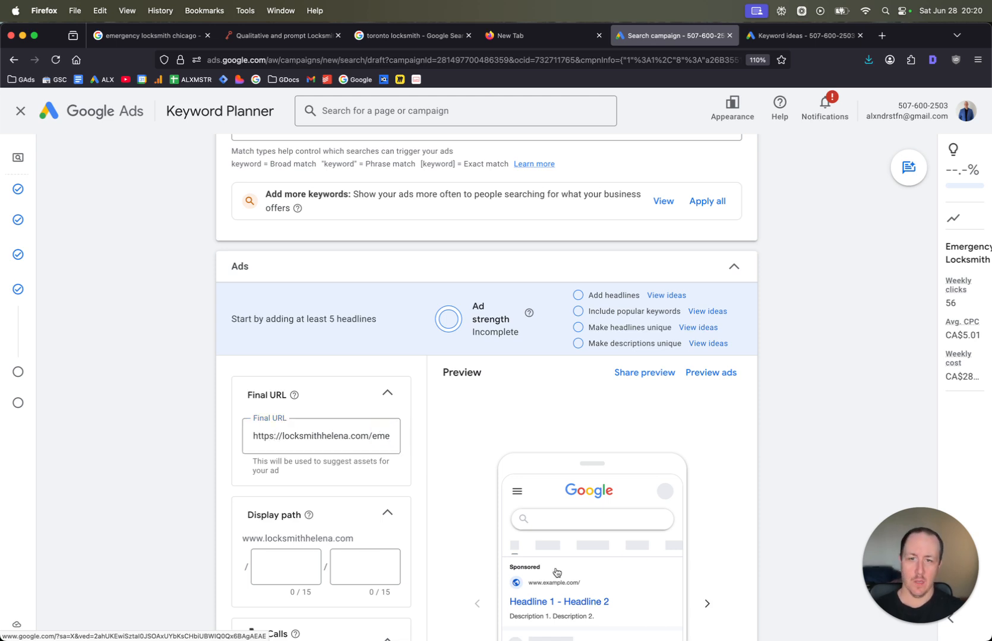
Step: Set the first display path field of the ad to "emergency" and check the ad preview
scroll(343, 459, down, 2)
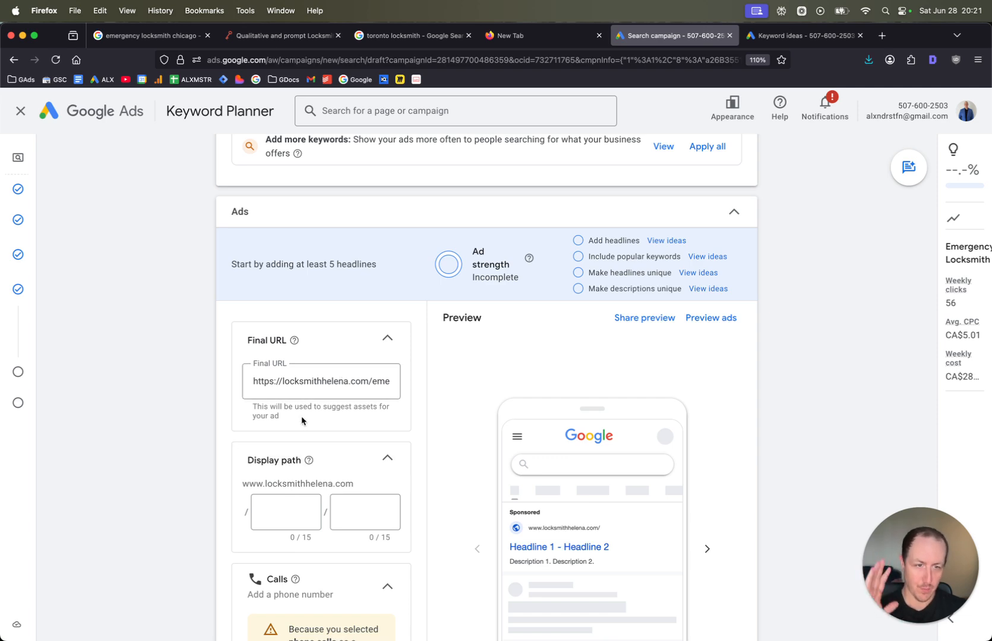
scroll(297, 410, down, 5)
scroll(291, 390, up, 5)
scroll(288, 395, down, 3)
scroll(279, 398, up, 1)
click(271, 400)
text(emergency)
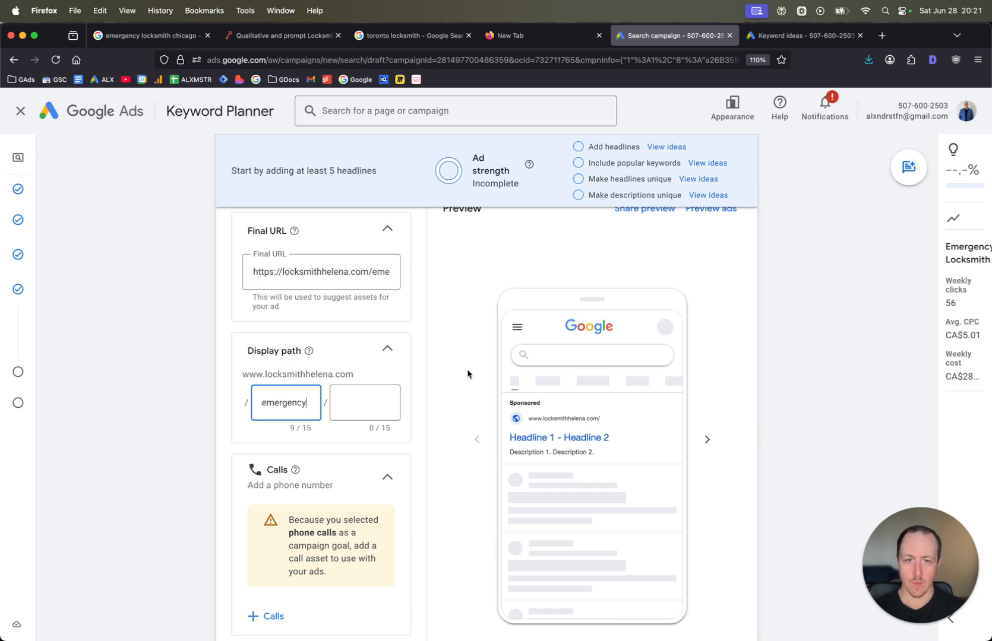
scroll(631, 404, up, 5)
scroll(613, 396, down, 5)
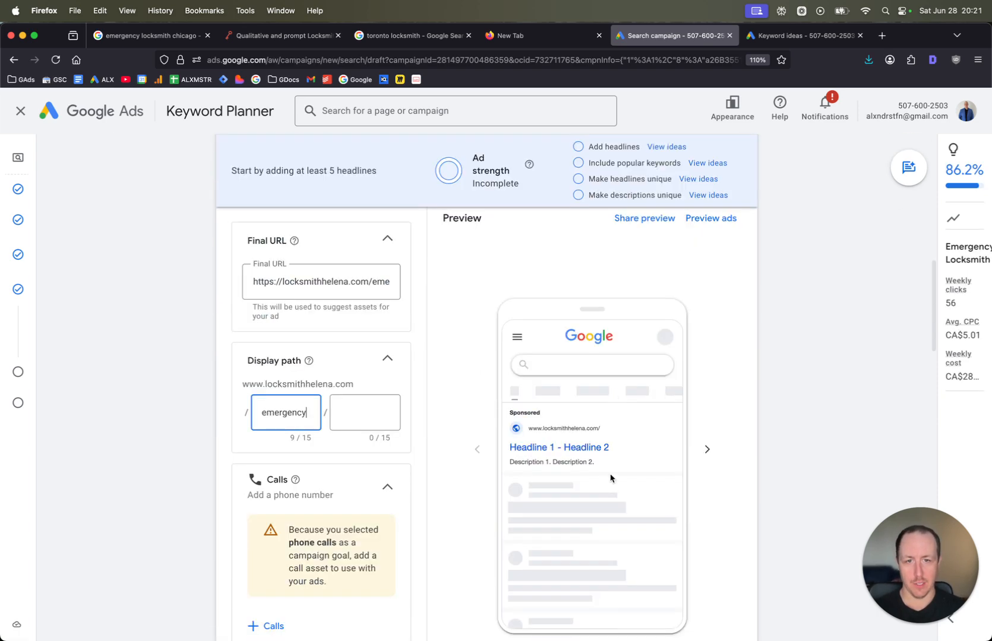
click(781, 326)
scroll(450, 365, down, 2)
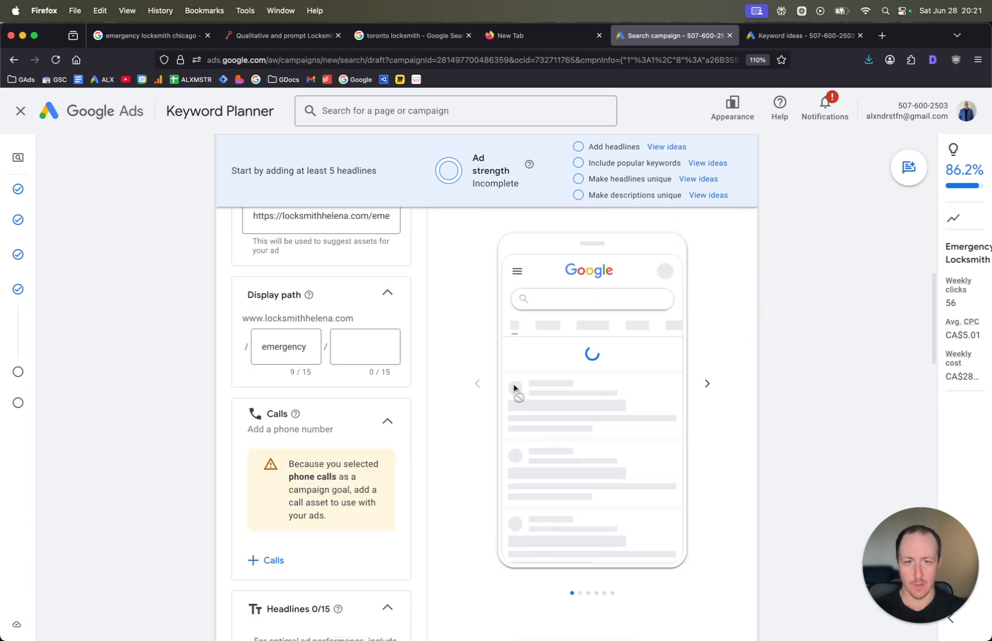
Step: Add the existing business phone number to the ad as its call asset and apply the selection
scroll(594, 381, up, 5)
scroll(631, 365, down, 5)
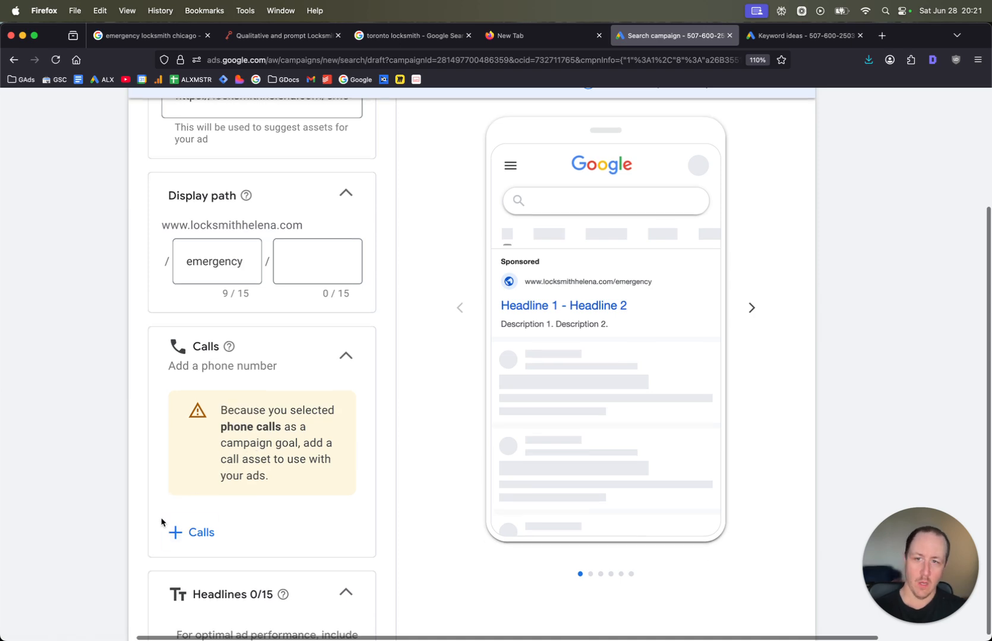
click(169, 532)
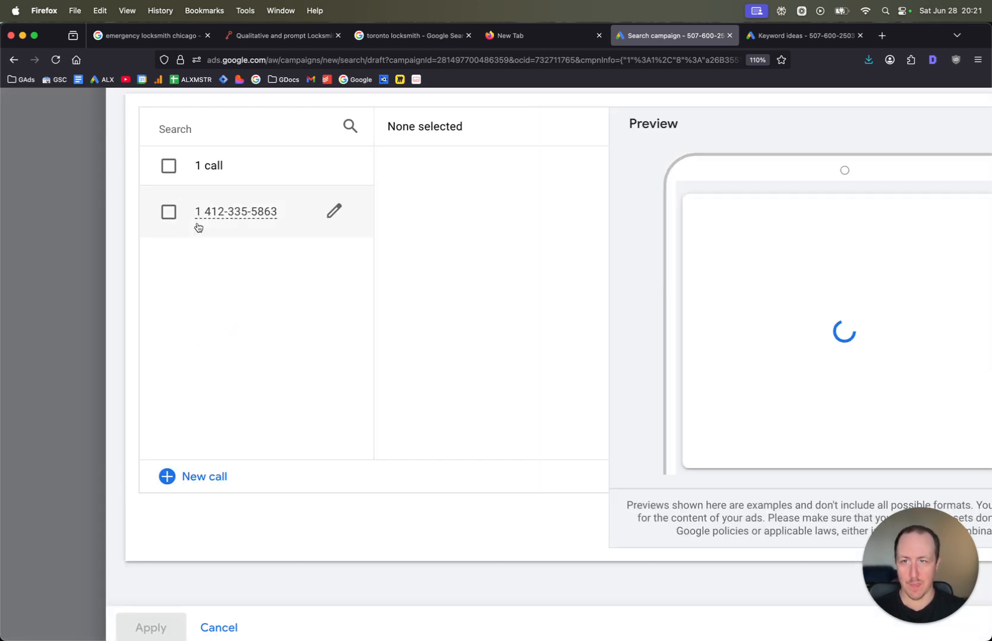
click(169, 212)
scroll(341, 353, down, 1)
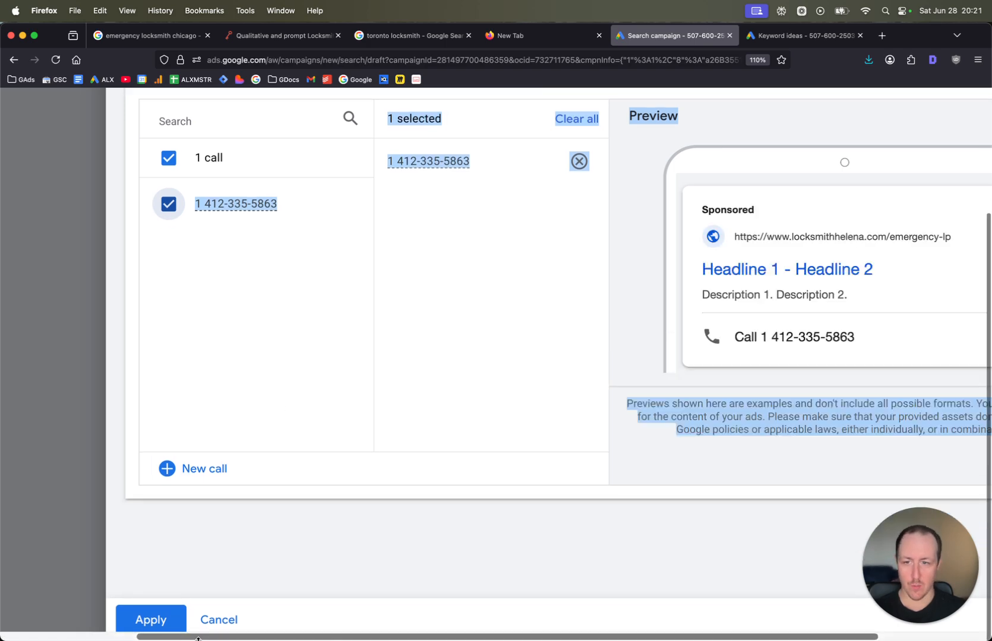
click(142, 618)
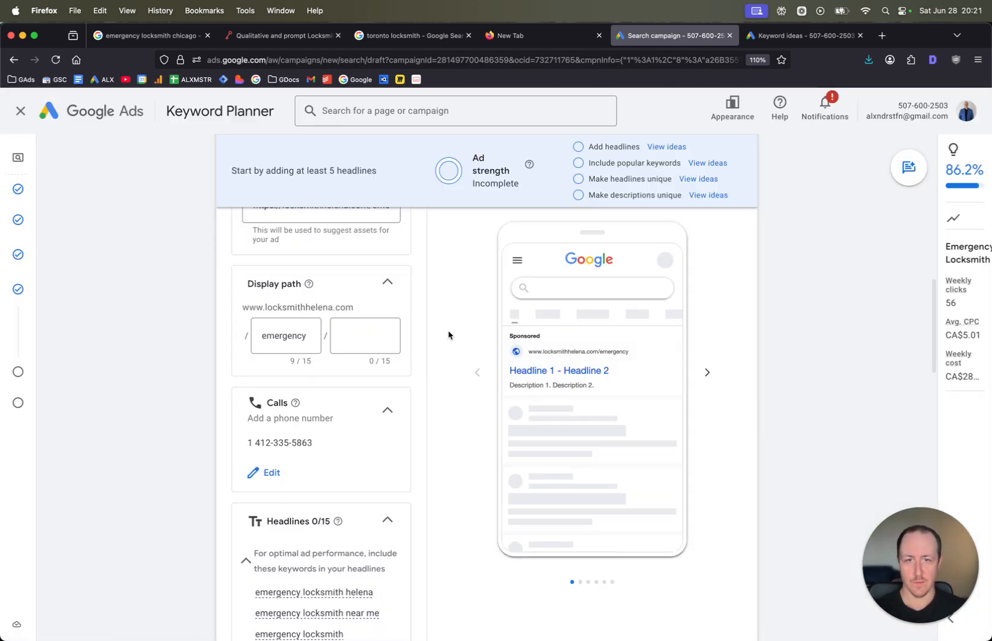
Step: Look over the sponsored emergency locksmith ads in the Chicago search results and set the ad's first headline to "Helena Emergency Locksmith"
scroll(427, 321, down, 5)
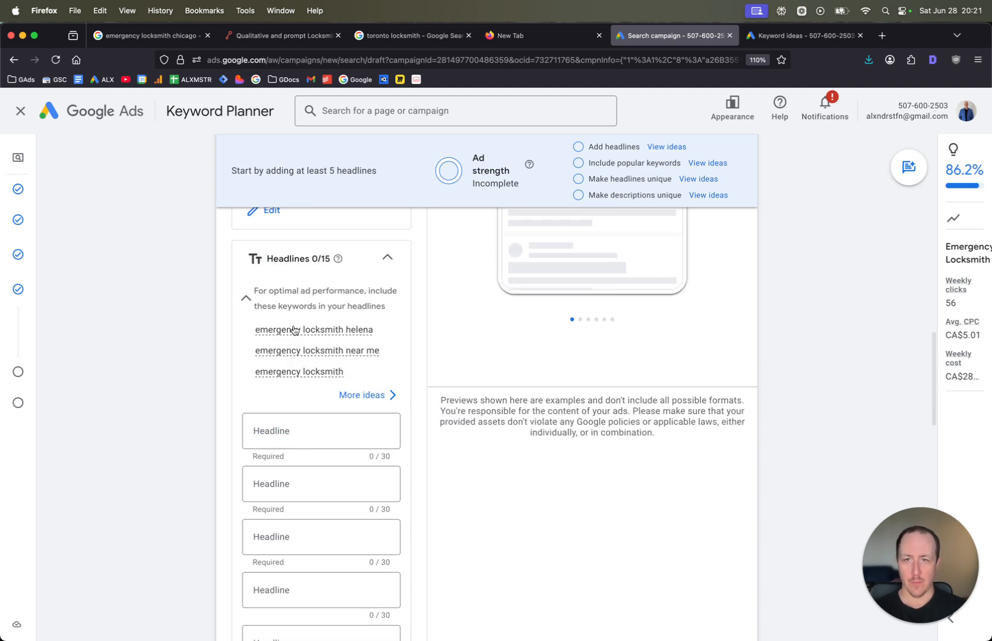
scroll(256, 328, down, 1)
click(302, 401)
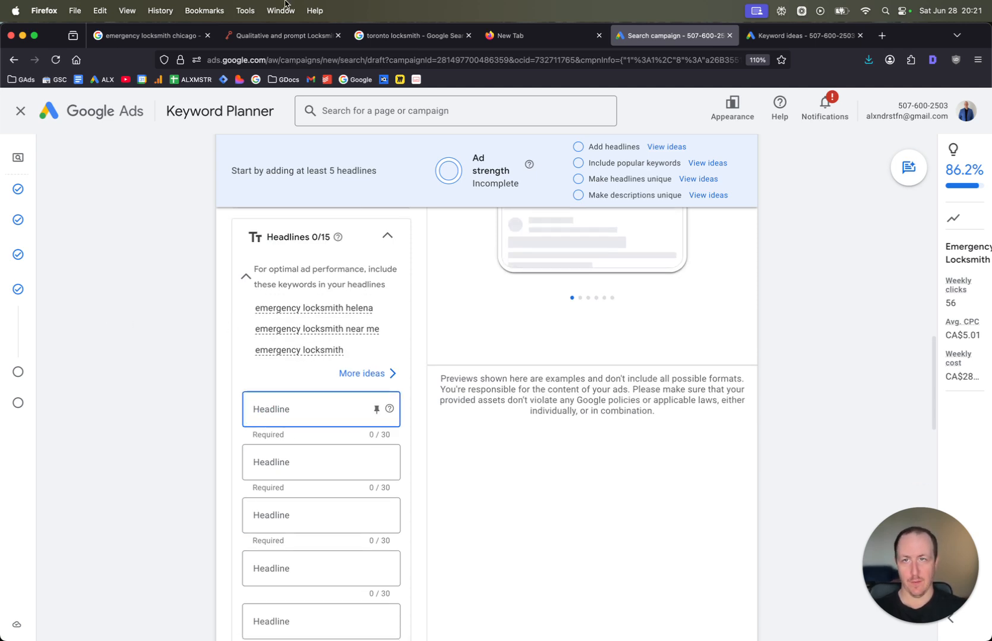
click(148, 35)
scroll(356, 268, down, 7)
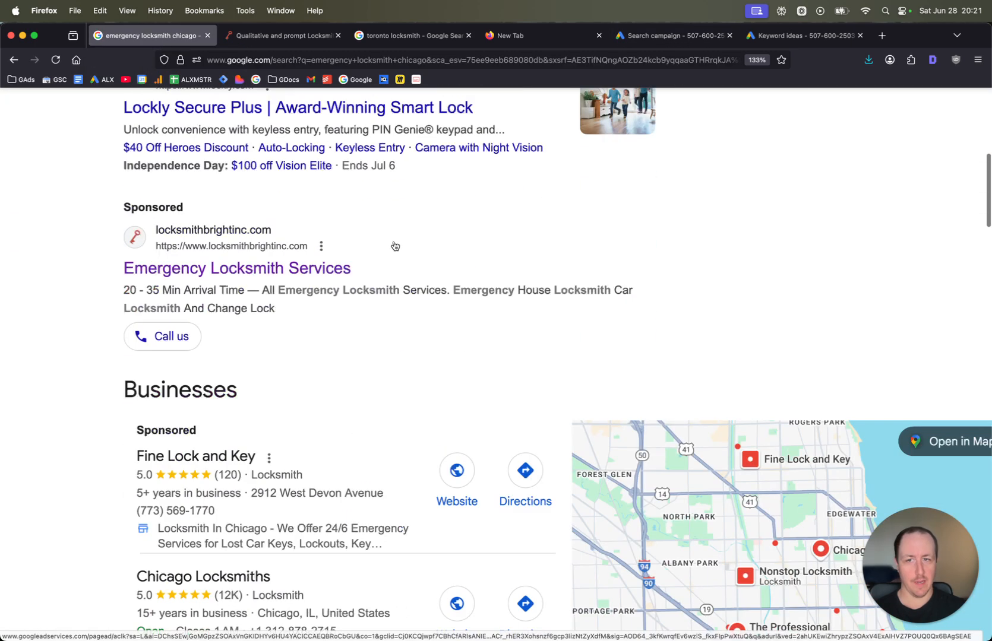
click(673, 36)
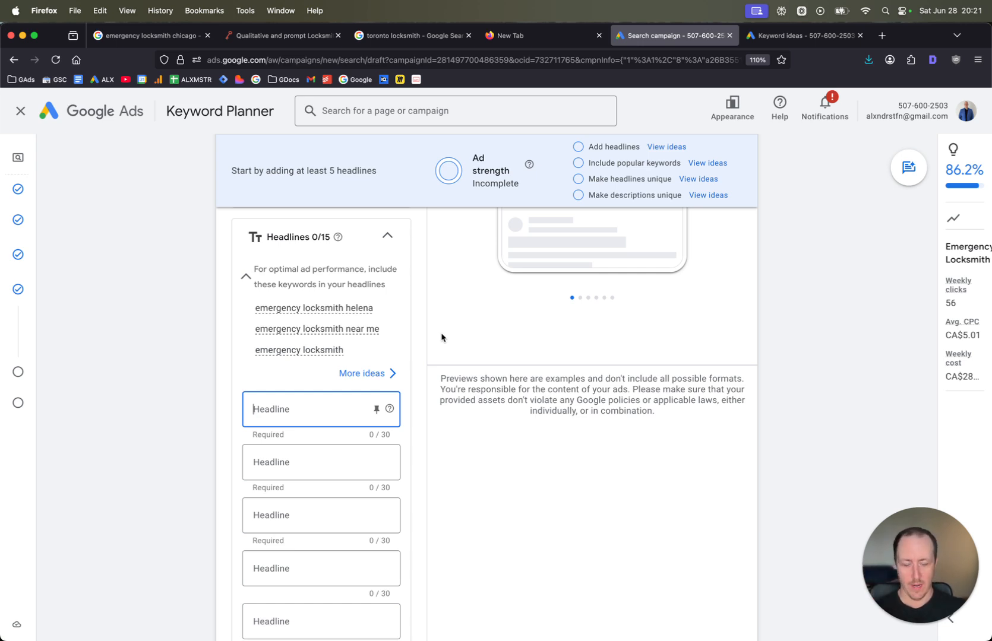
text(Hel)
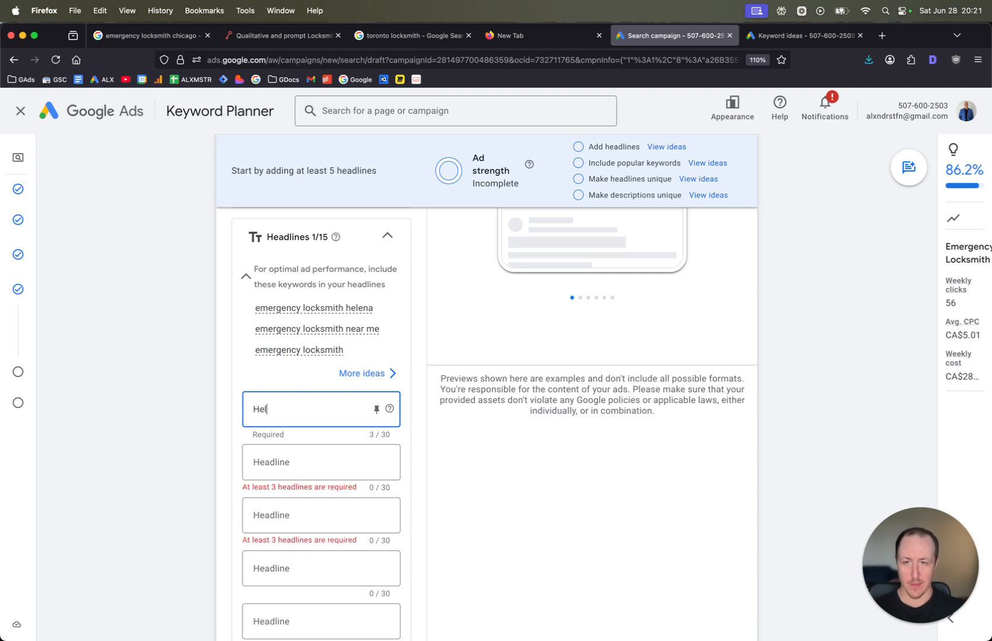
text(ena Emergency)
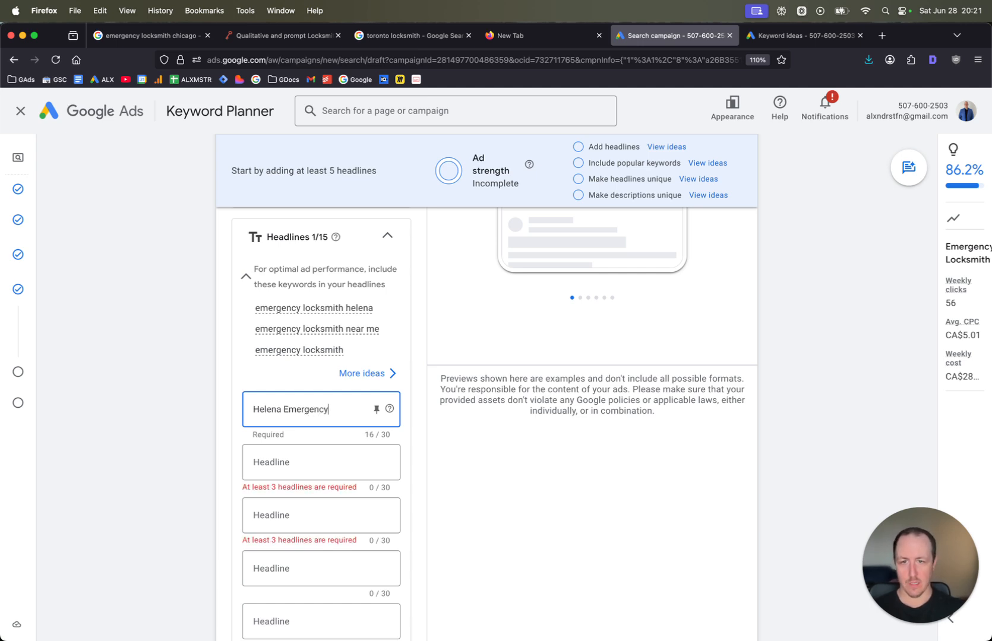
text( Locksmith)
key(Tab)
Step: Reuse the "Emergency Locksmith" wording from the first headline to make the second headline "Emergency Locksmith Near You"
drag(272, 410, 364, 410)
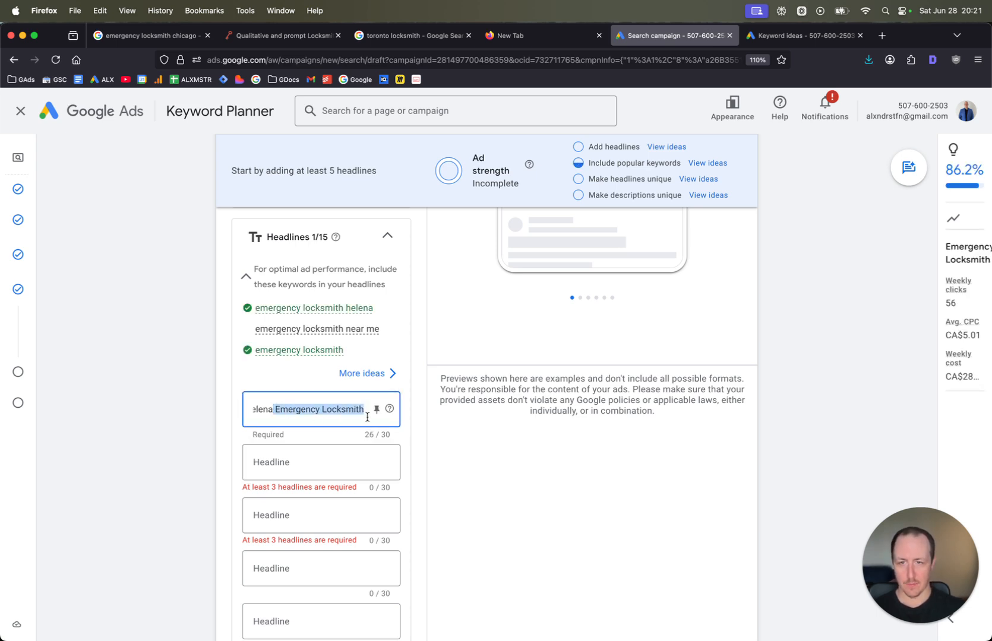
key(super+c)
click(303, 471)
key(super+v)
text(Near You)
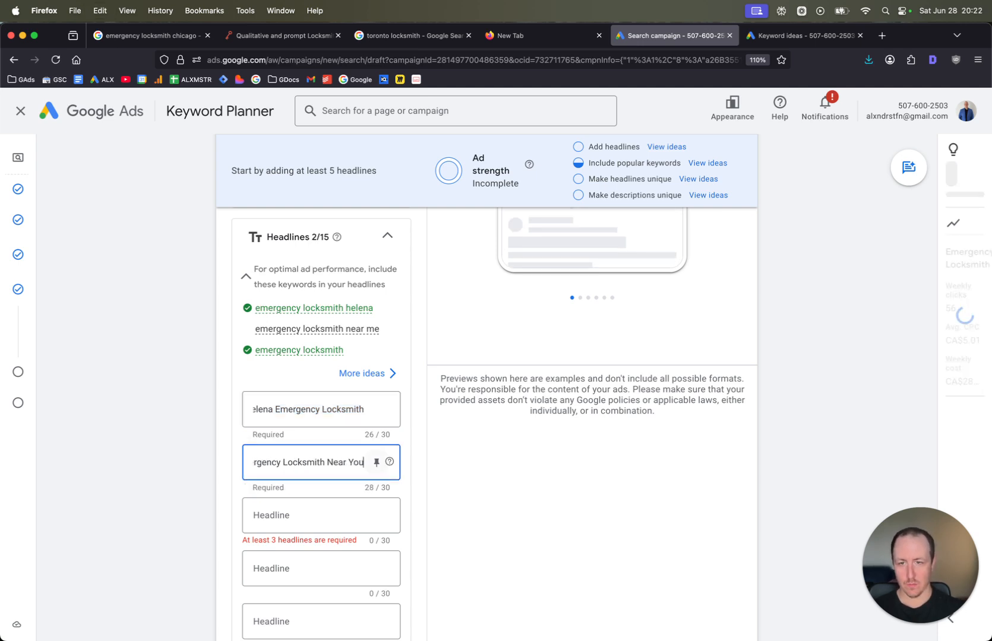
Step: Set the third headline to "Locked Out of the Car or Home?", keeping it within the 30-character limit
scroll(261, 497, down, 1)
click(261, 497)
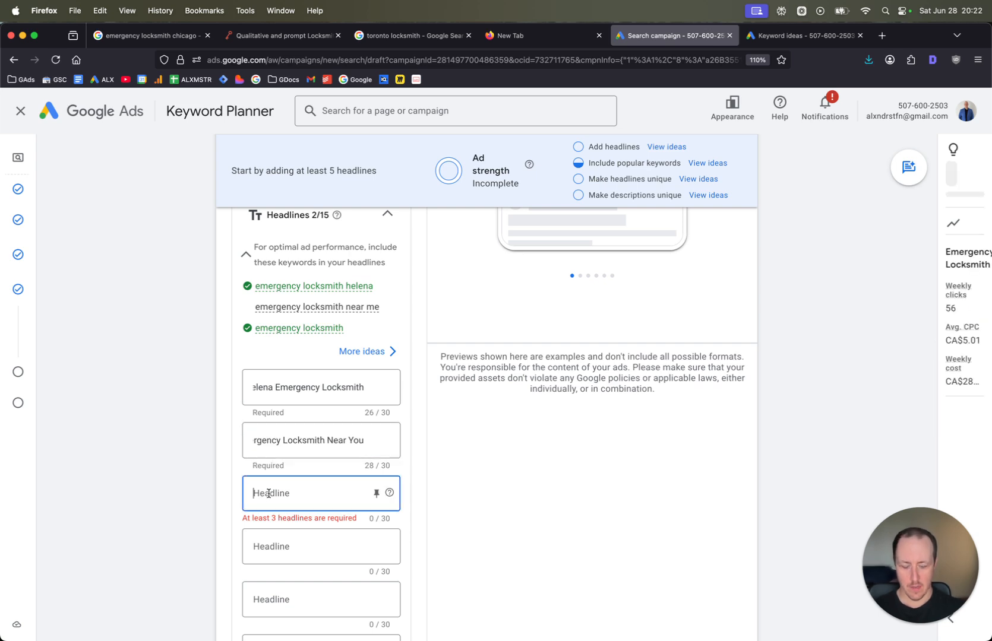
text(Locked Out of Your)
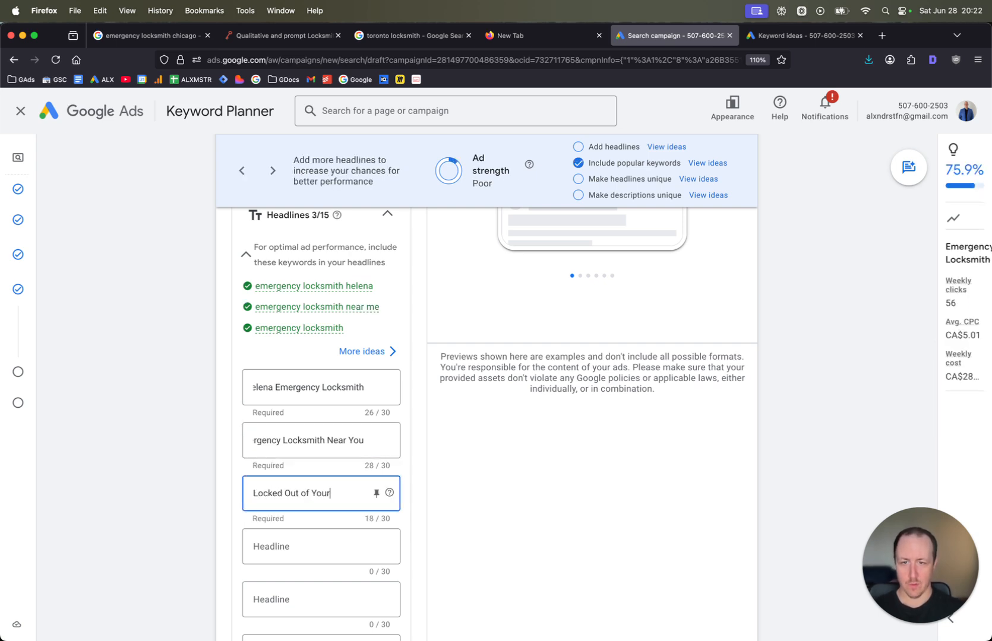
text( Car or Home)
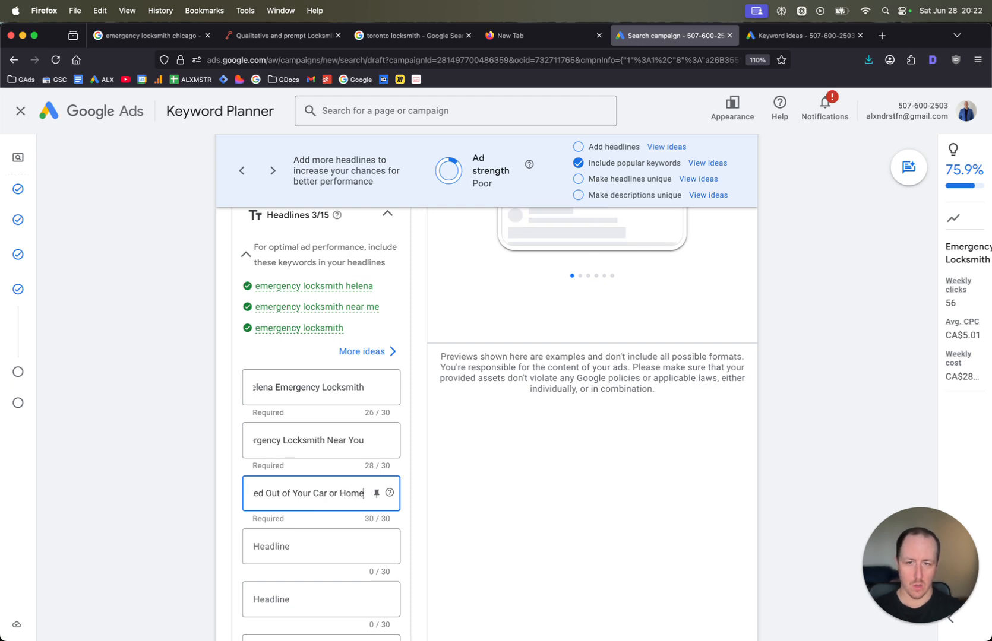
double_click(307, 494)
text(the)
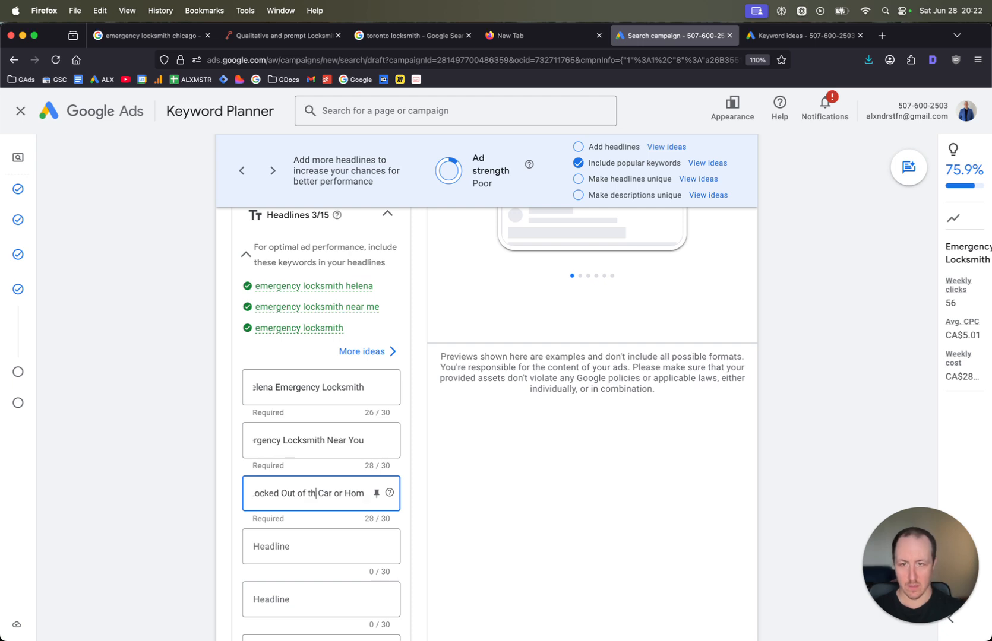
text(?)
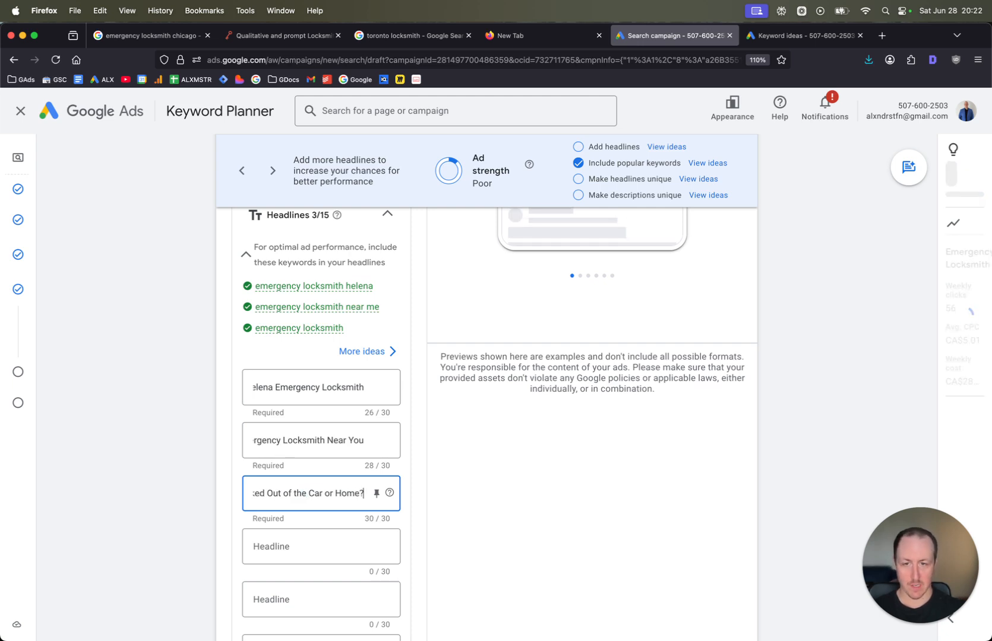
Step: Set the fourth headline to "We'll Be There in 20 Minutes", with every main word capitalized
scroll(466, 492, down, 1)
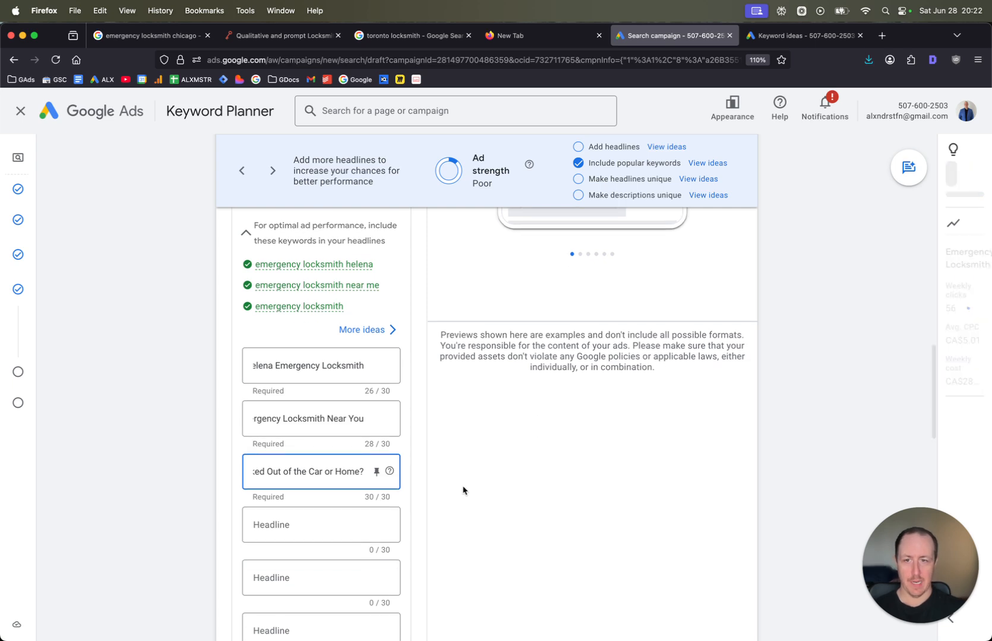
click(277, 527)
text(We'll be Th)
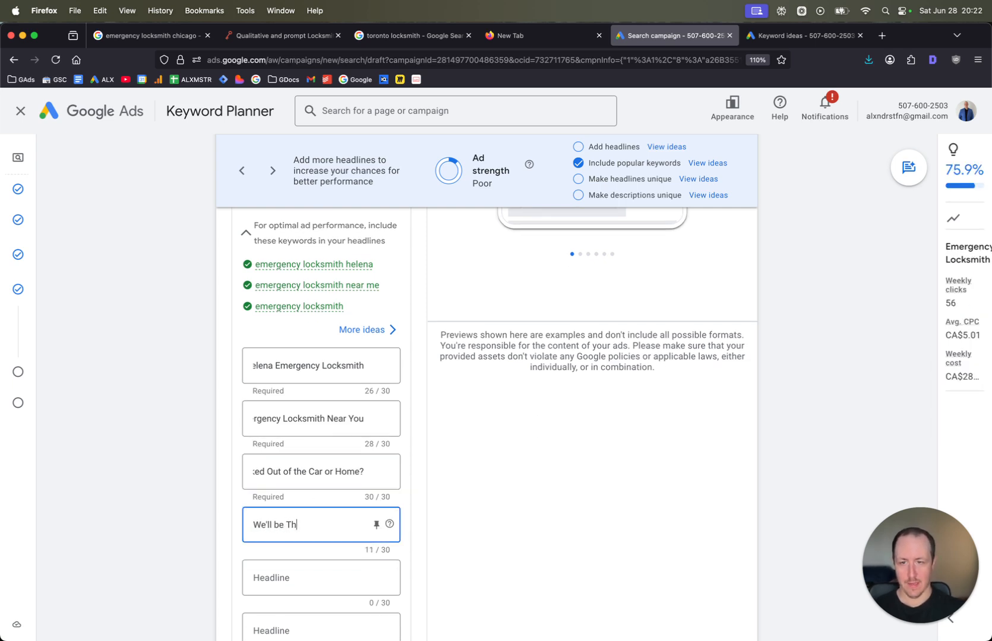
text(ere in 20 Minutes)
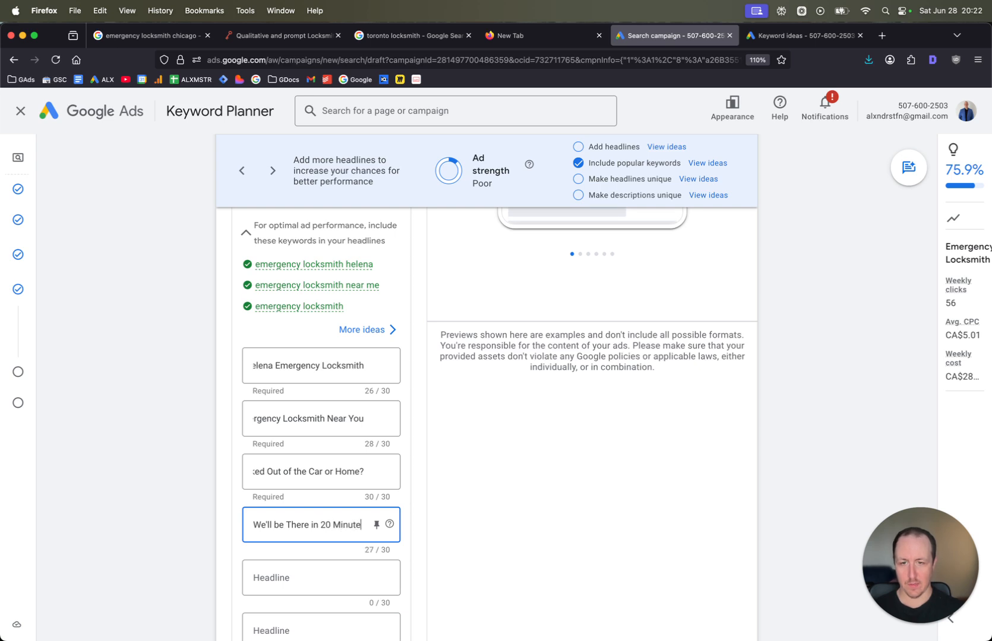
click(278, 528)
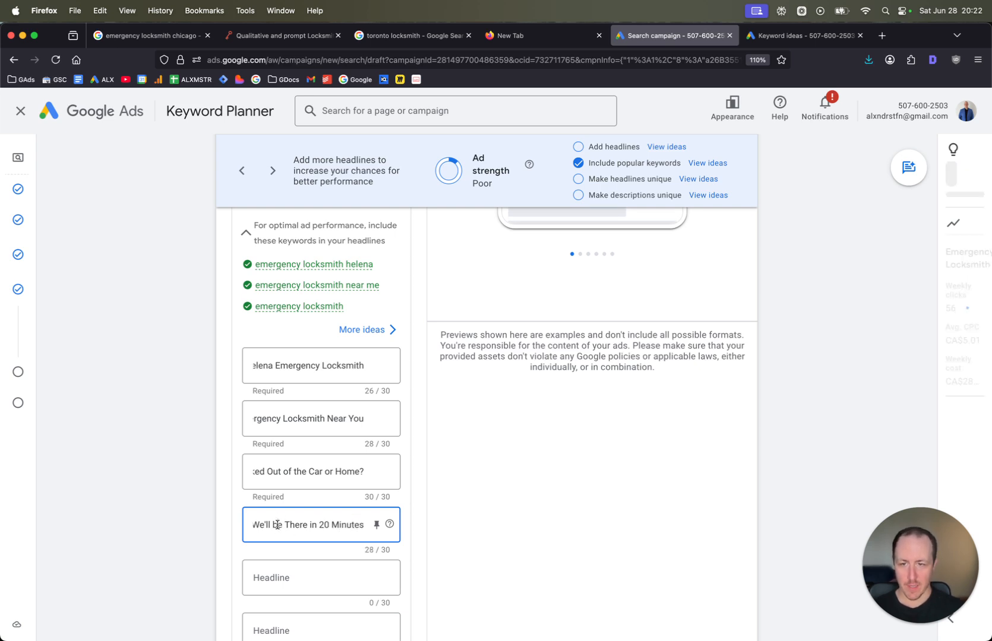
key(BackSpace)
text(B)
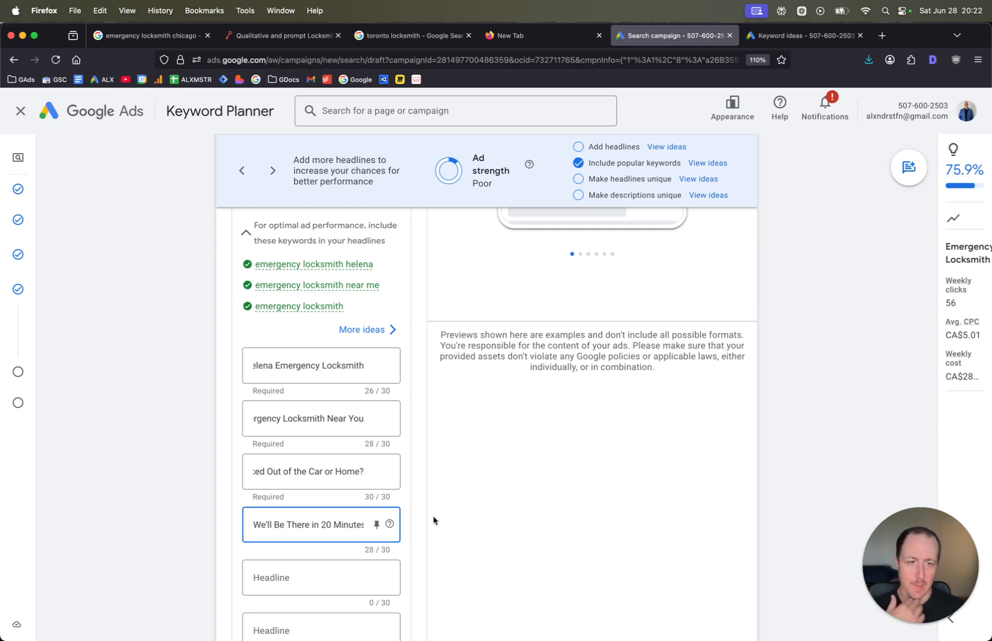
Step: Check the ad preview and set the fifth headline to "We Unlock or It's Free"
scroll(547, 487, up, 3)
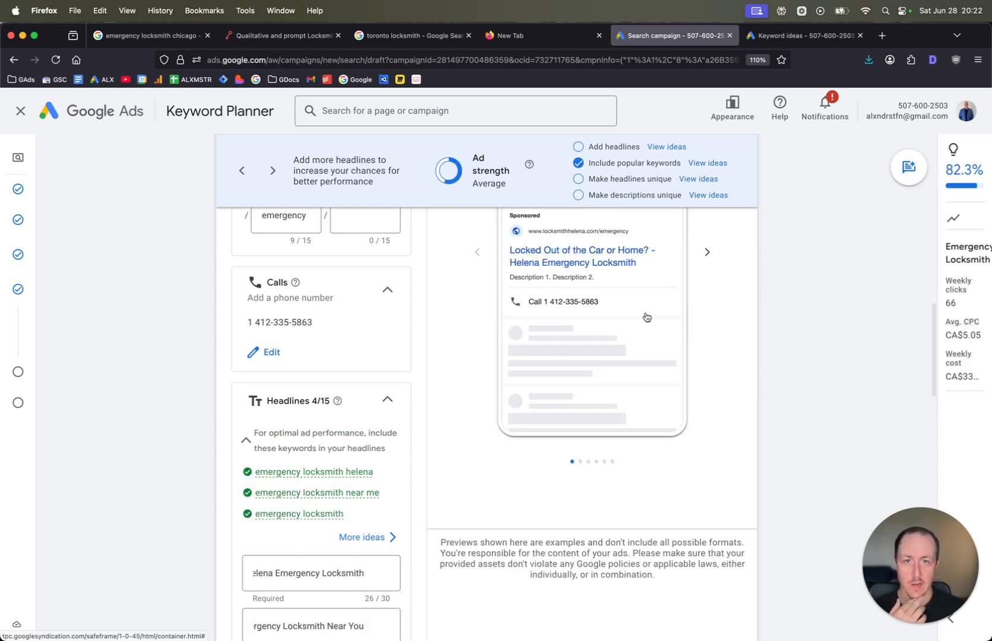
scroll(329, 363, down, 5)
click(257, 520)
text(We)
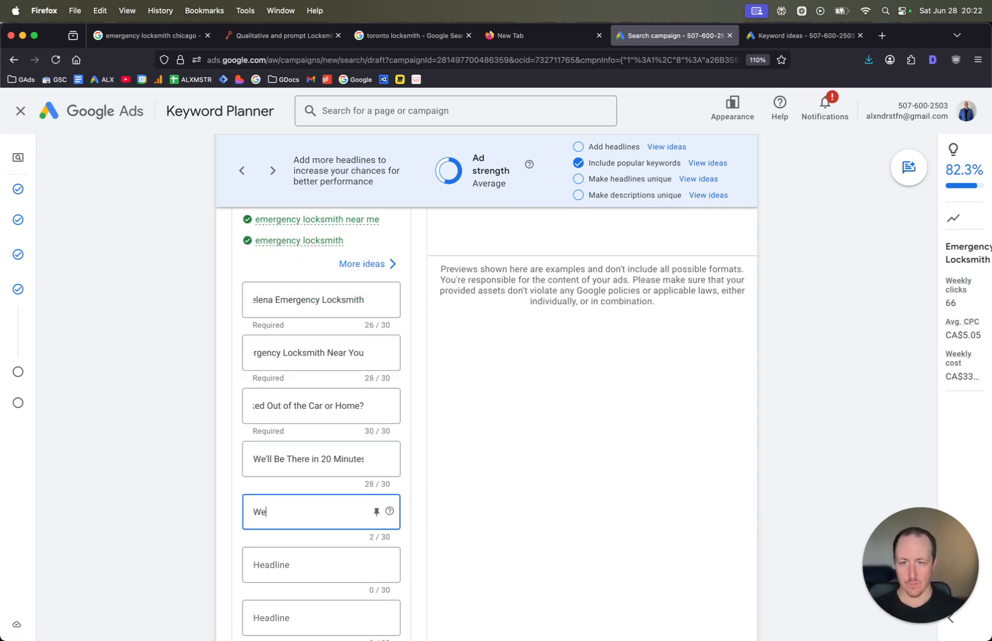
text(Or)
key(BackSpace)
key(BackSpace)
key(BackSpace)
key(BackSpace)
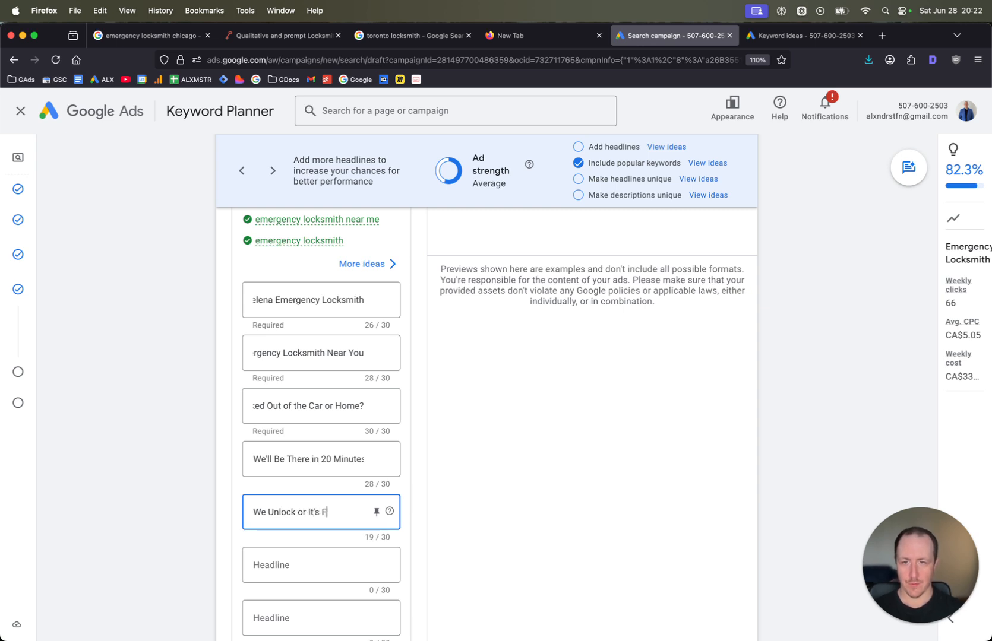
click(191, 516)
Step: Copy "Emergency Locksmith" from the first headline and set the sixth headline to "Emergency Locksmith Helena"
drag(363, 300, 275, 302)
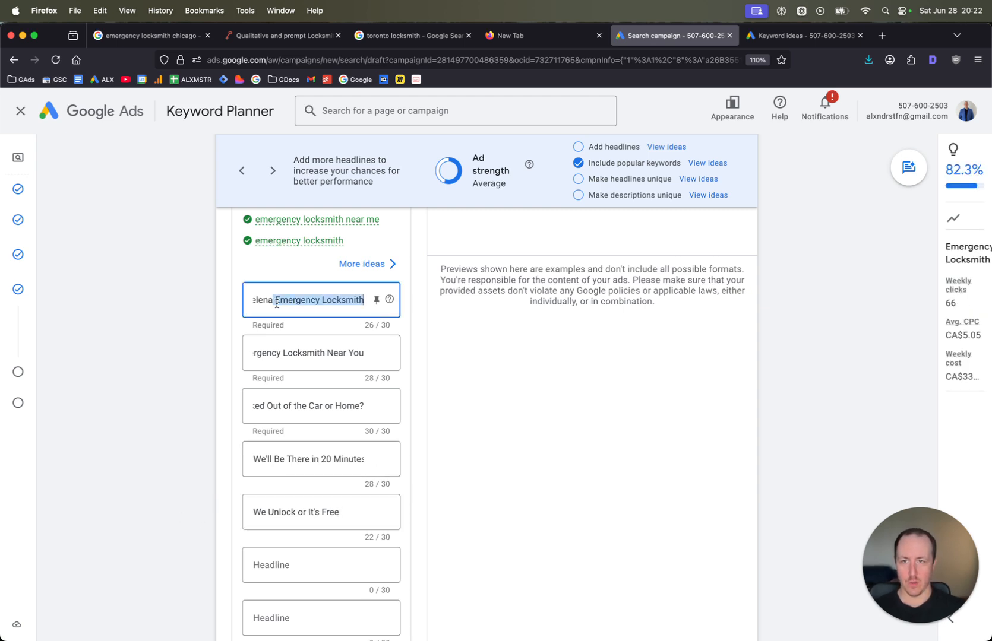
key(super+c)
click(309, 564)
key(super+v)
text(Helena)
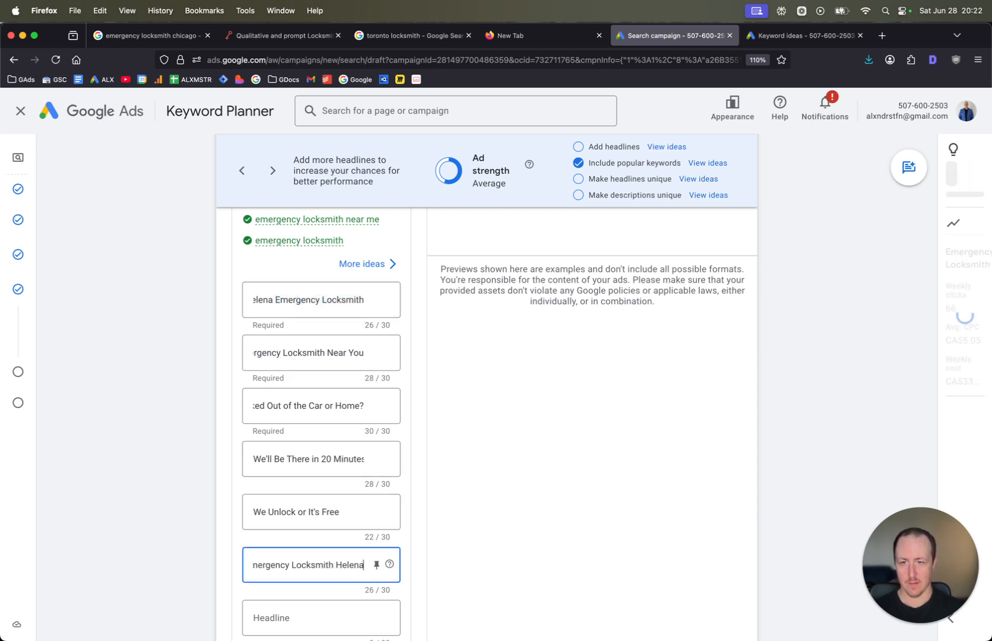
scroll(332, 547, down, 2)
key(super+a)
key(Left)
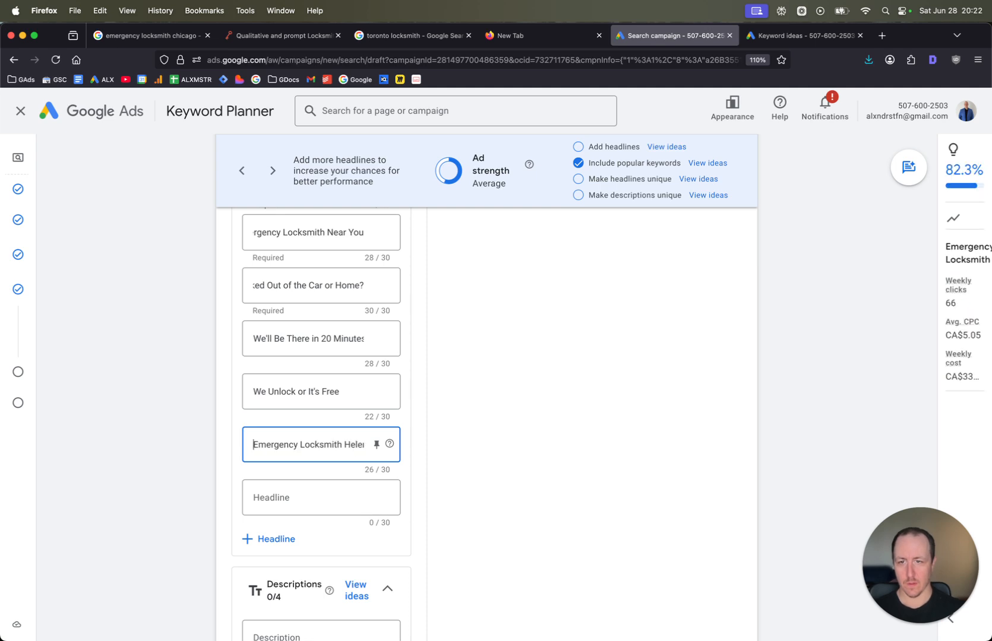
Step: Set the seventh headline to "Locked Out?" and compare it with the fourth and fifth headlines
click(299, 499)
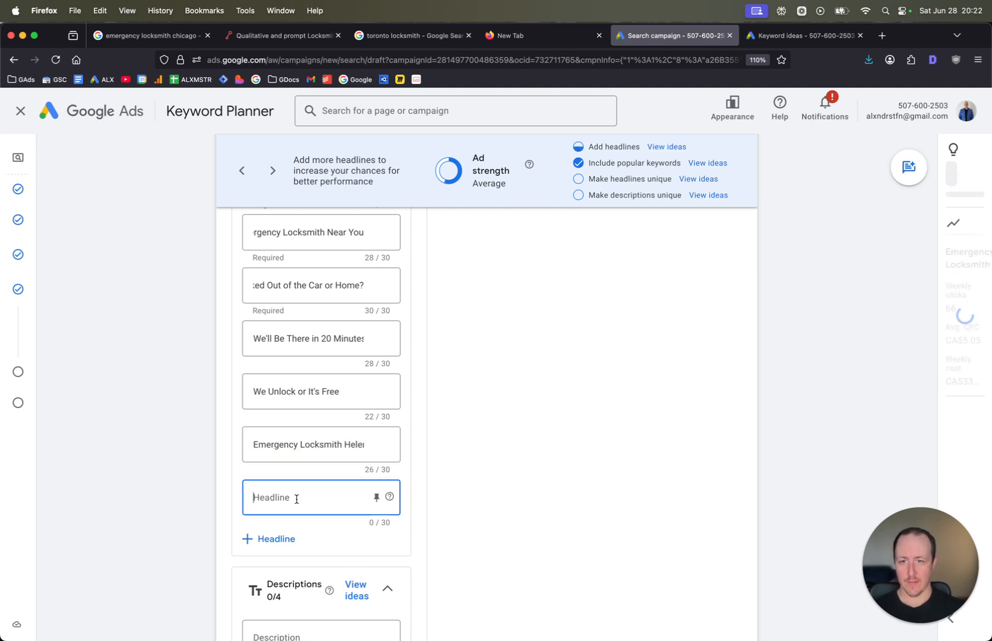
text(Locked Out?)
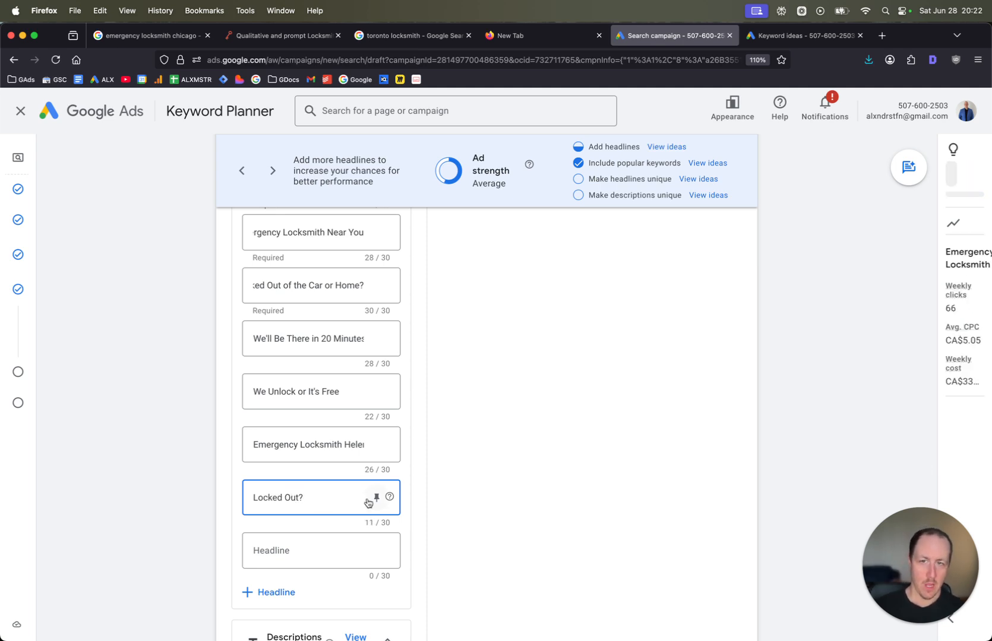
scroll(387, 407, down, 1)
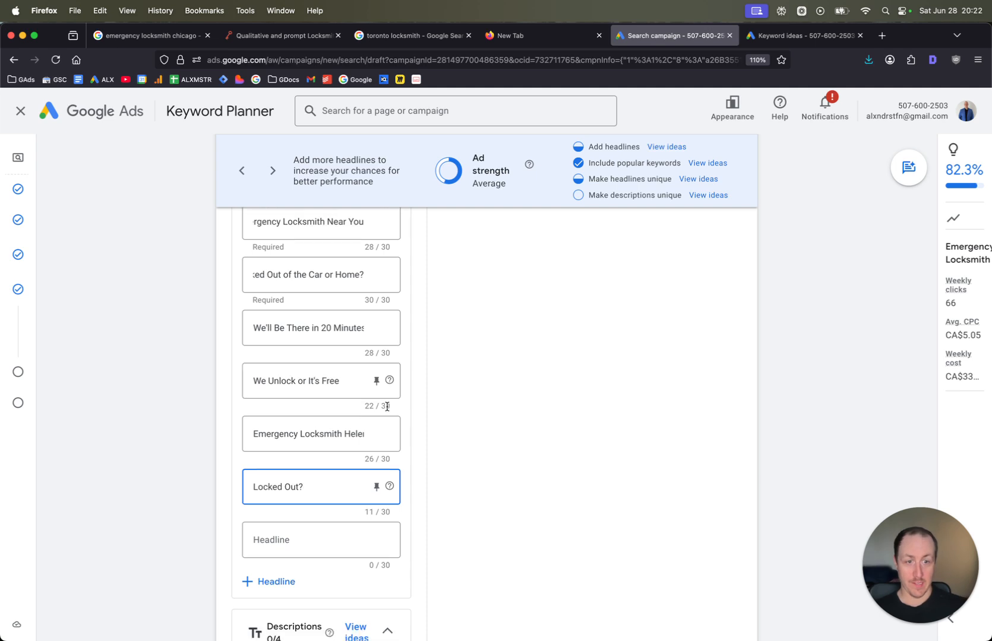
double_click(283, 381)
triple_click(300, 332)
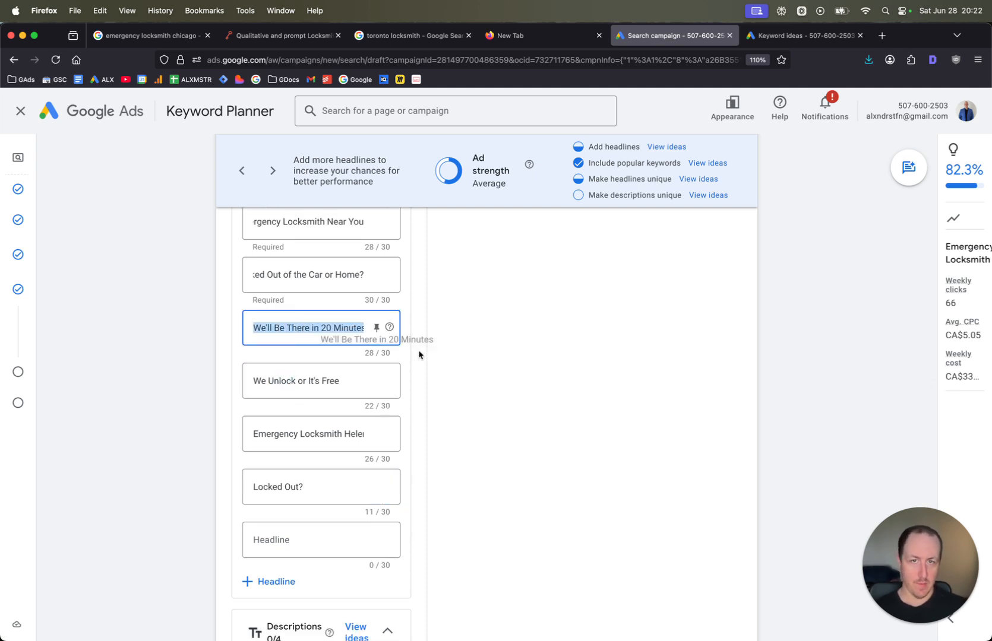
click(567, 412)
scroll(568, 411, down, 1)
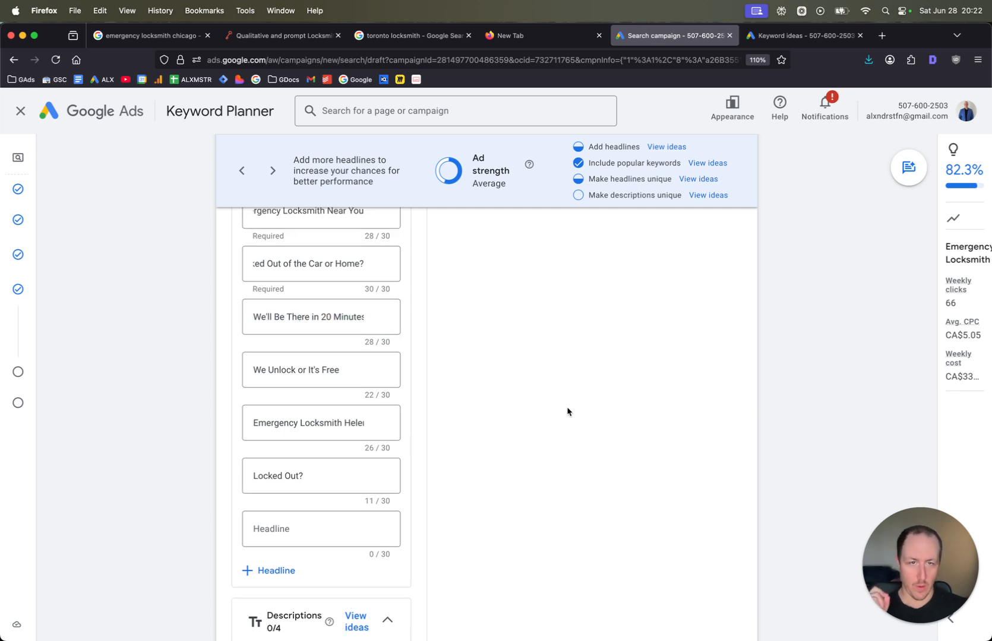
Step: Set the eighth headline to "Call Us Right Now" and review the full list of headlines
click(283, 534)
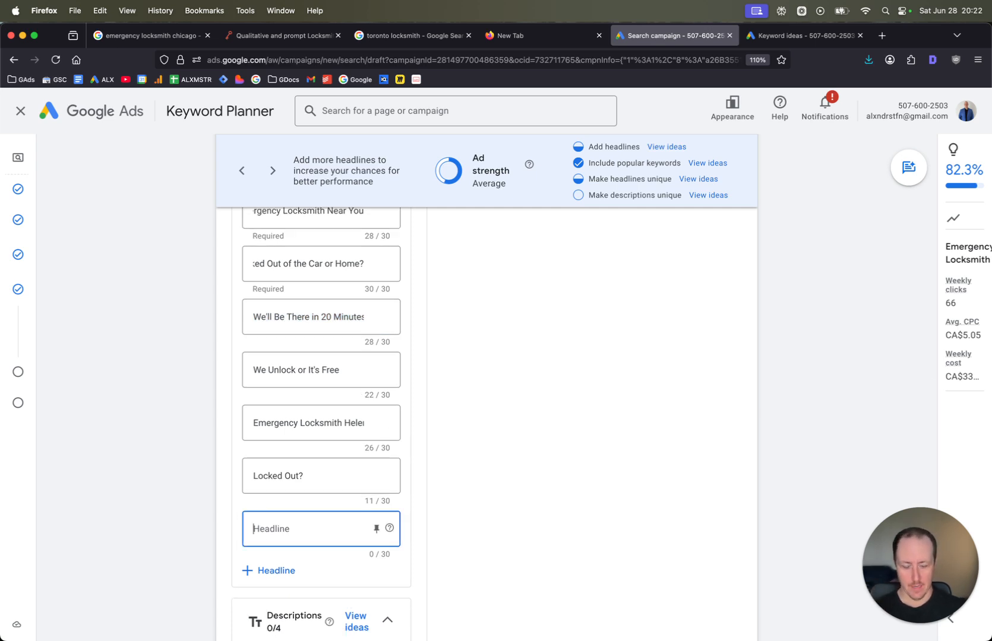
text(Call us )
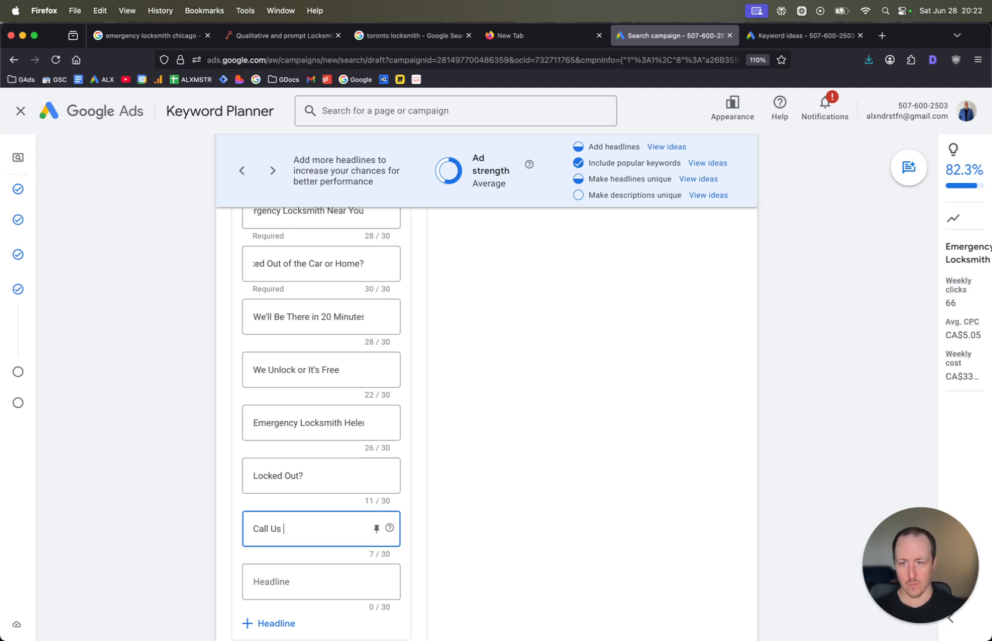
text(Right)
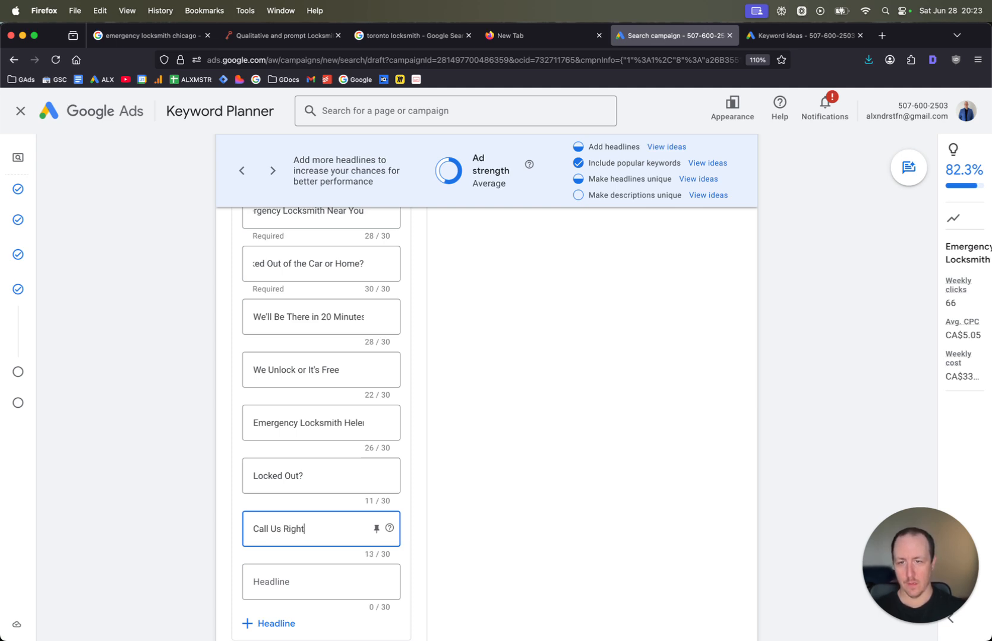
text( Now)
click(461, 430)
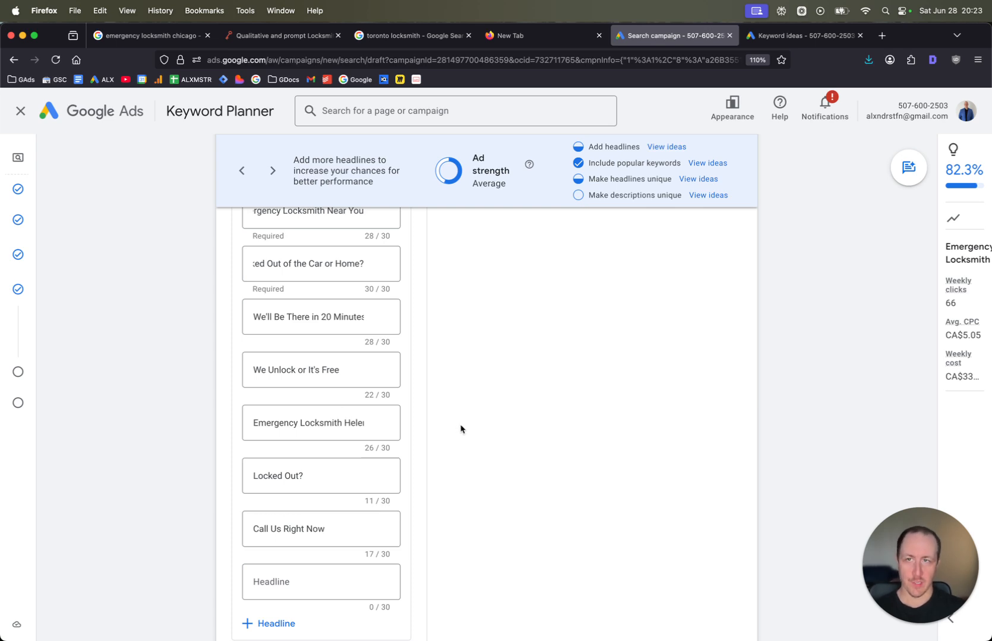
scroll(461, 389, up, 4)
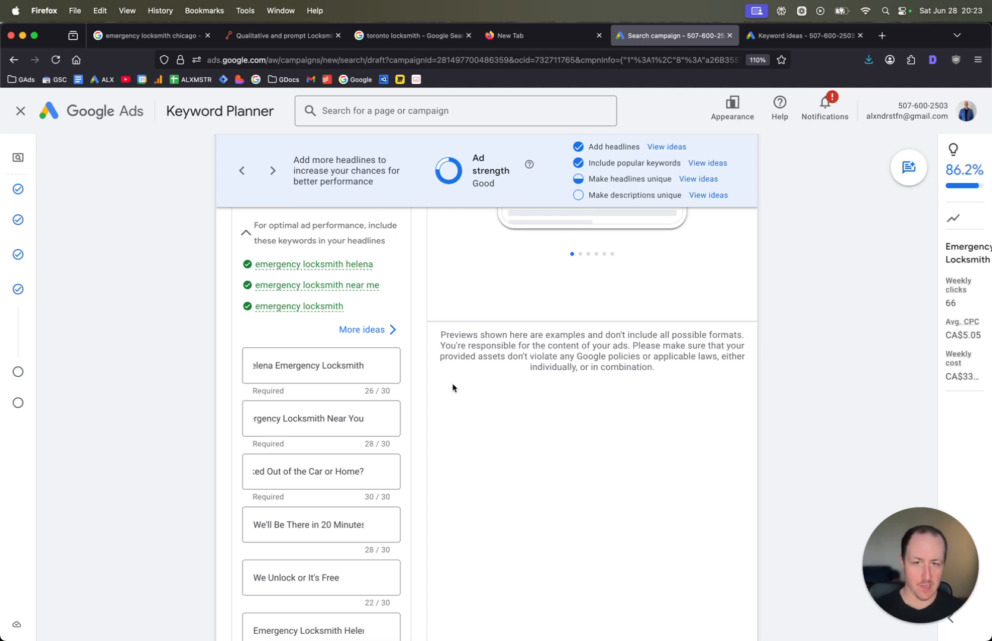
scroll(377, 406, down, 10)
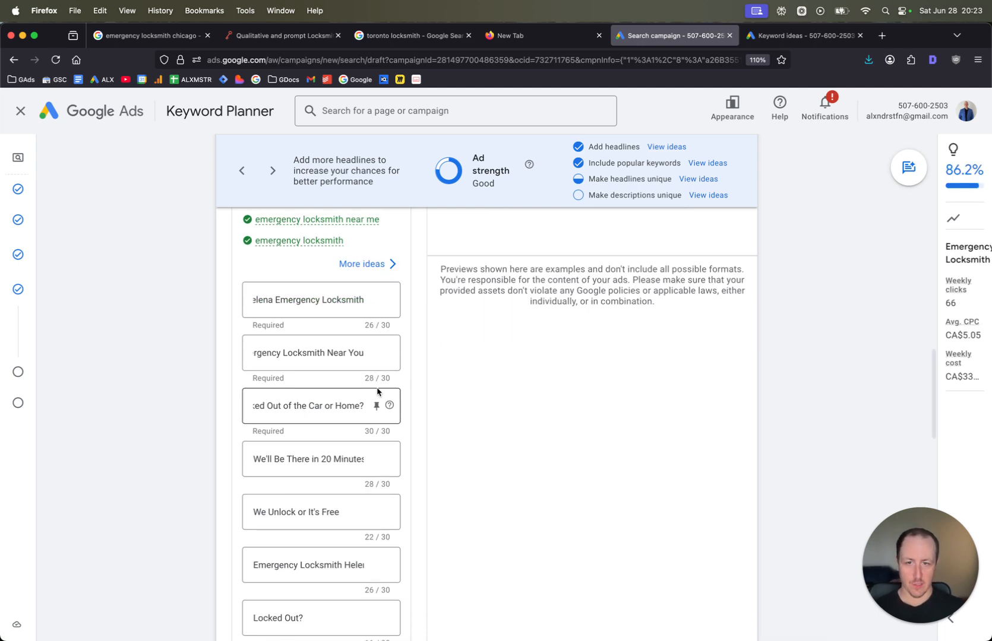
Step: Set the first ad description to "Emergency locksmith in Helena. We come to you. Call us now."
click(286, 503)
click(298, 406)
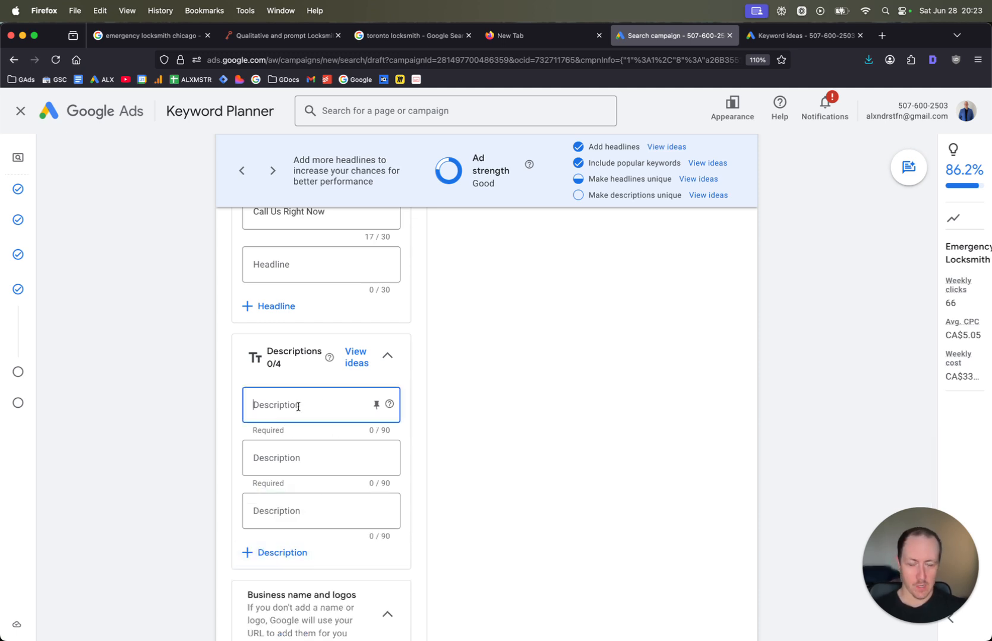
text(me)
key(BackSpace)
key(BackSpace)
text(Emergency)
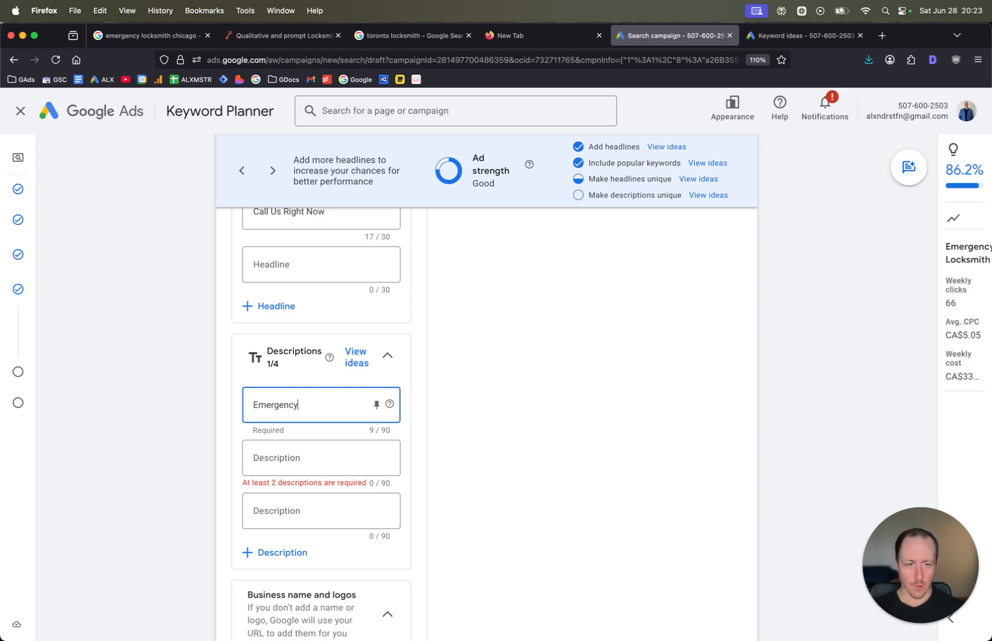
text( locksmith in Hel)
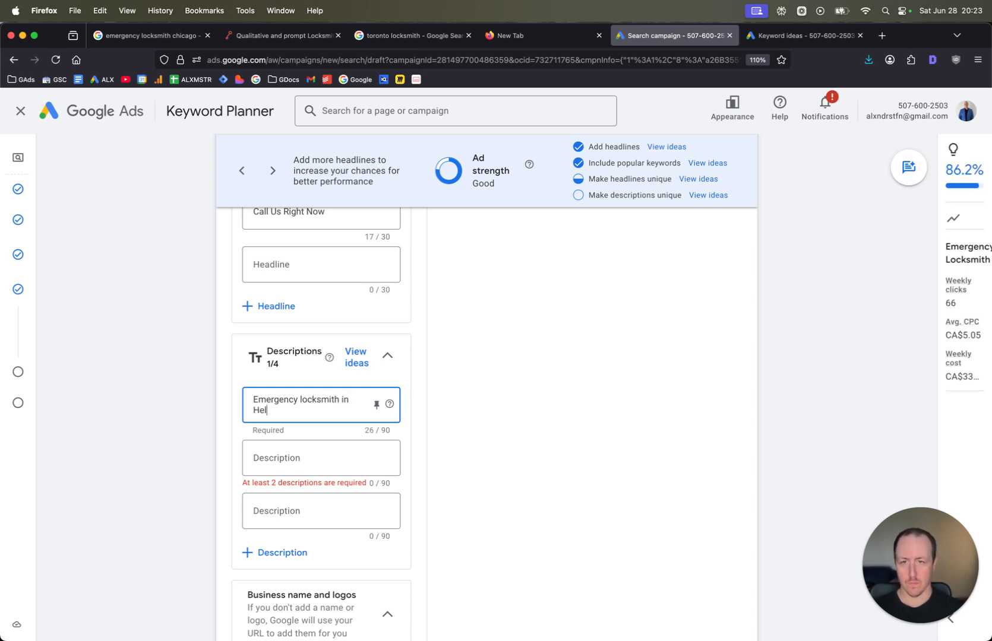
text(wna. We come to you.)
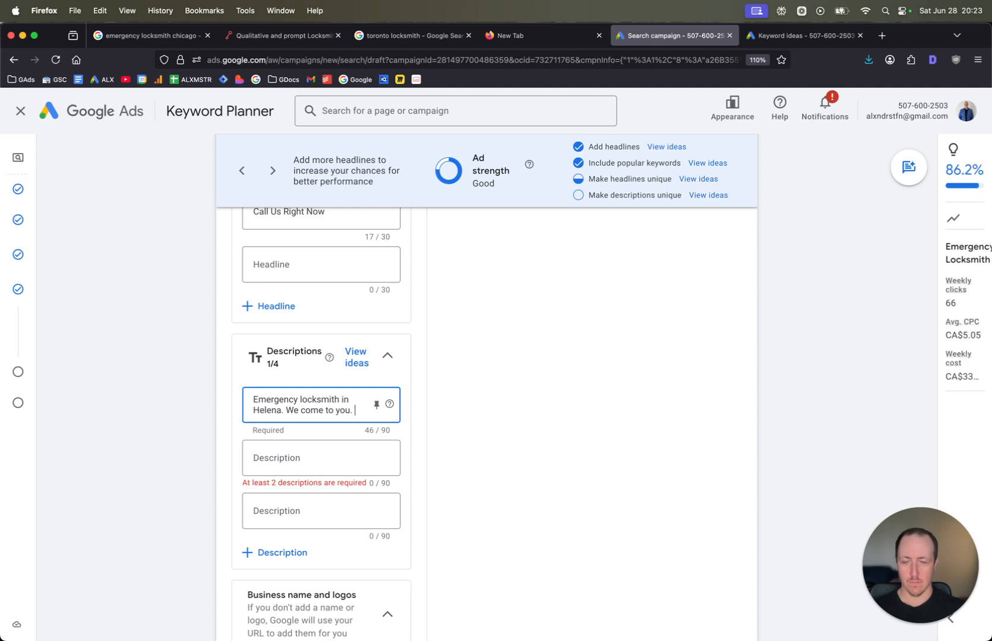
text( Call)
Step: Set the second ad description to "Locked out of your car or home? We'll come help you out right now. Serving all of Helena."
key(Tab)
key(Tab)
key(Tab)
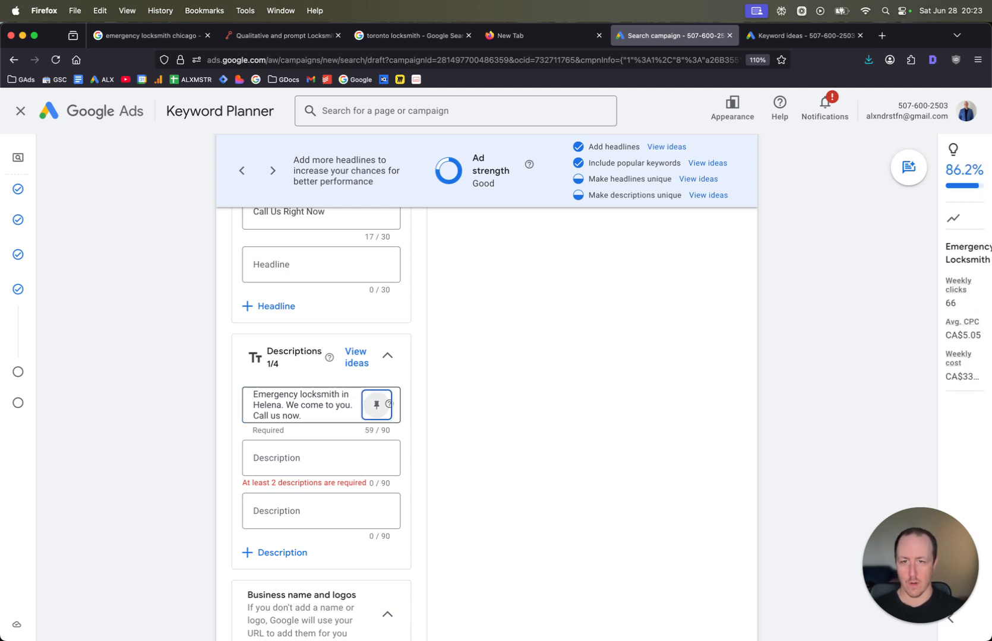
text(Locked out of y)
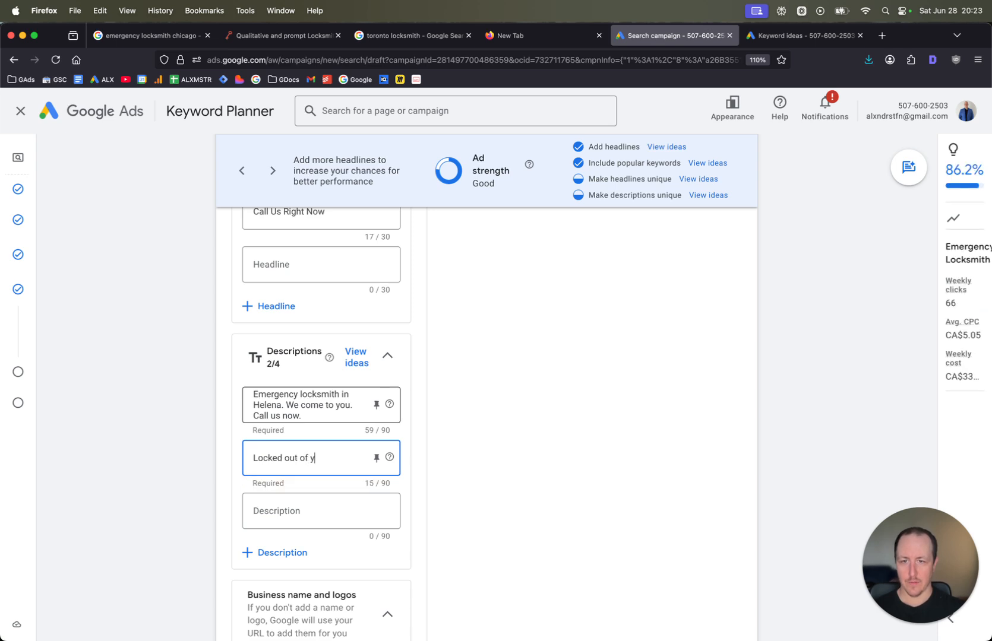
text(our car or home? We'll come help you out right now)
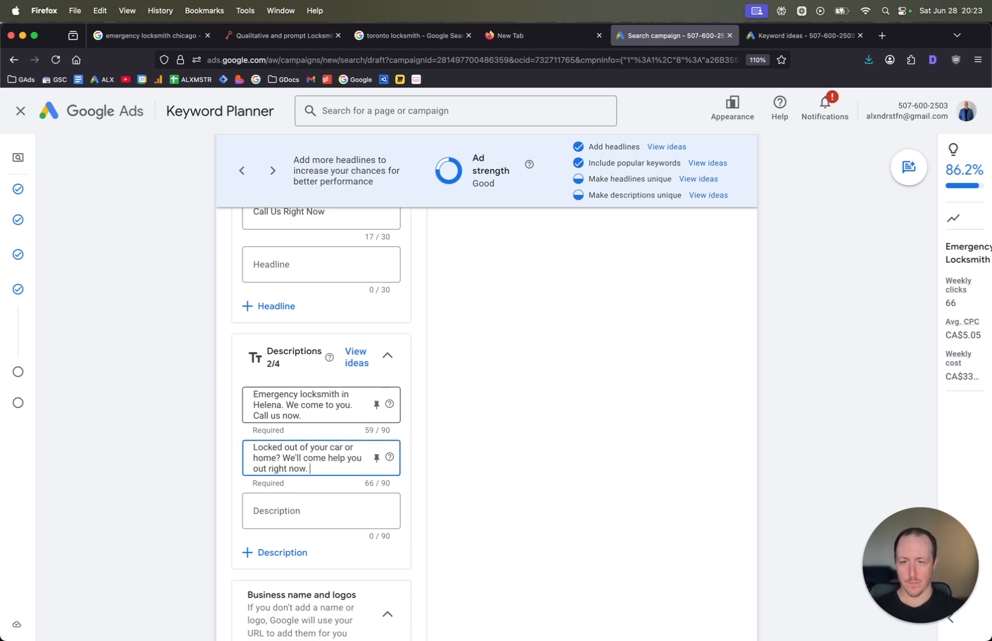
text(. Serving a)
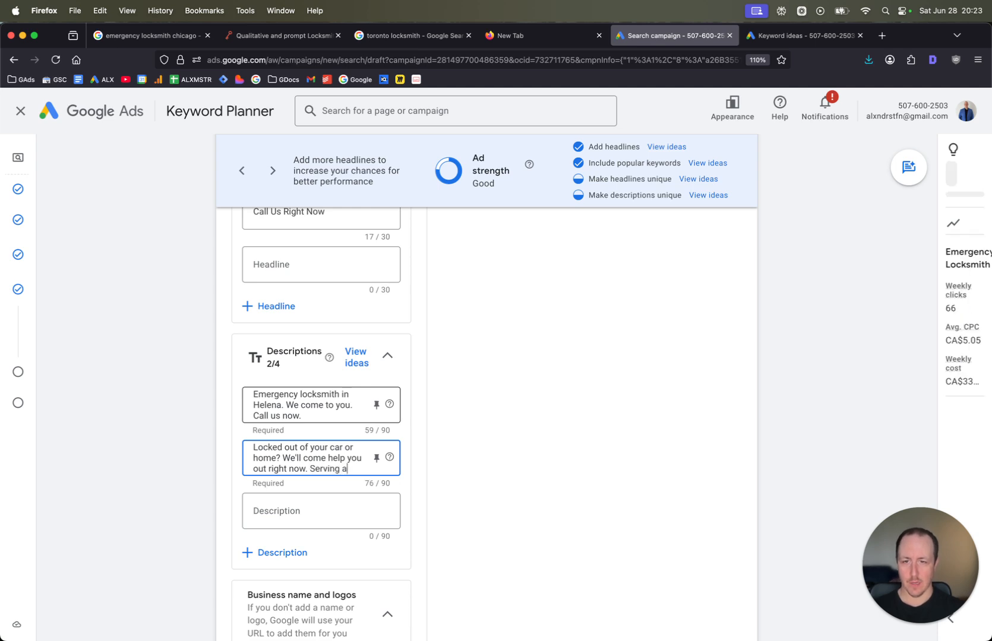
text(ll of Helena.)
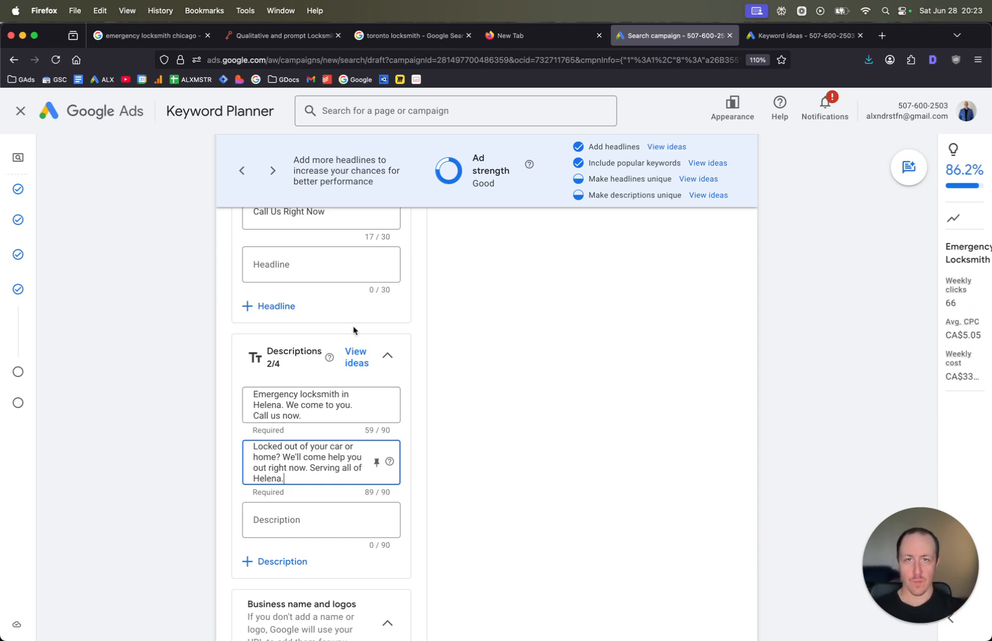
Step: Review the sponsored ads in the "emergency locksmith chicago" search results and return to the campaign draft
click(116, 35)
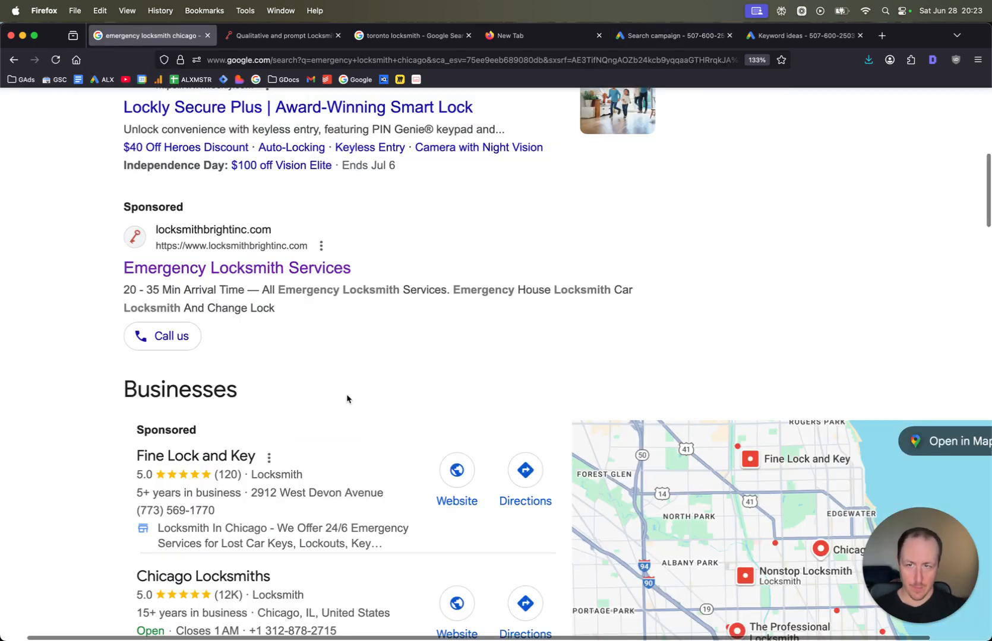
scroll(350, 392, up, 10)
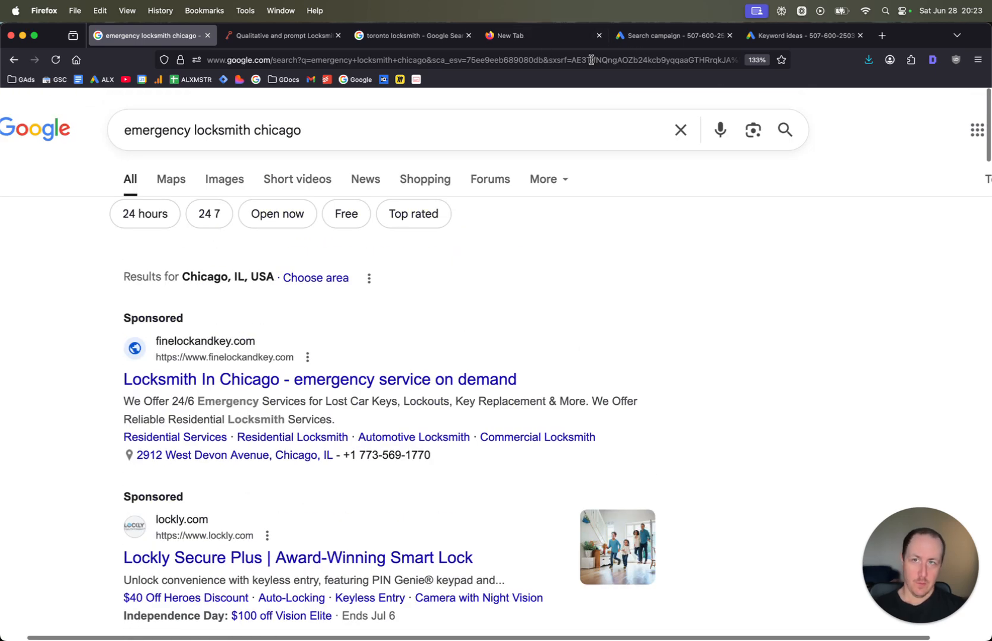
click(700, 41)
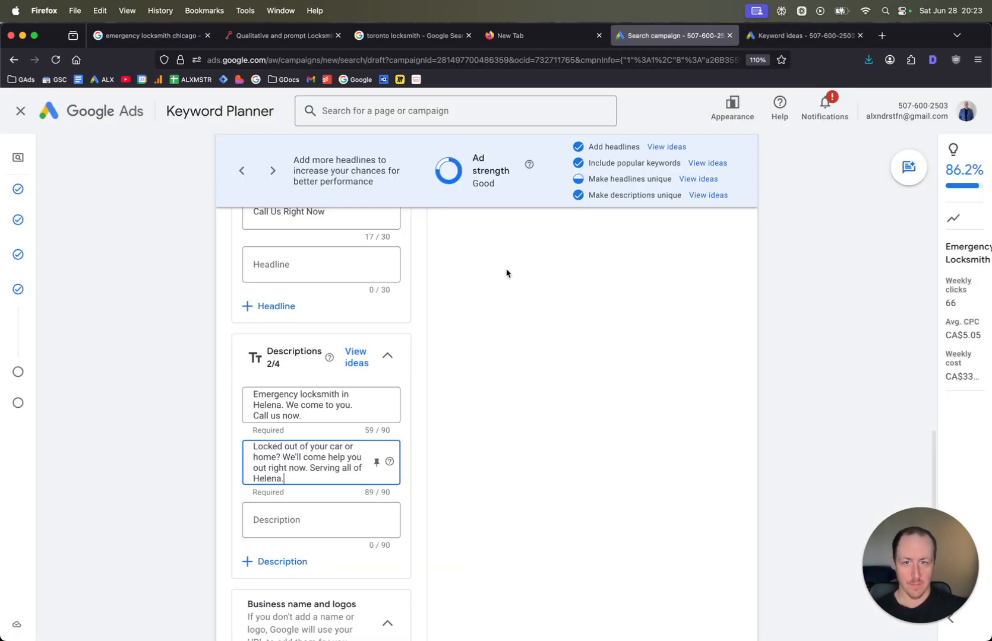
click(489, 468)
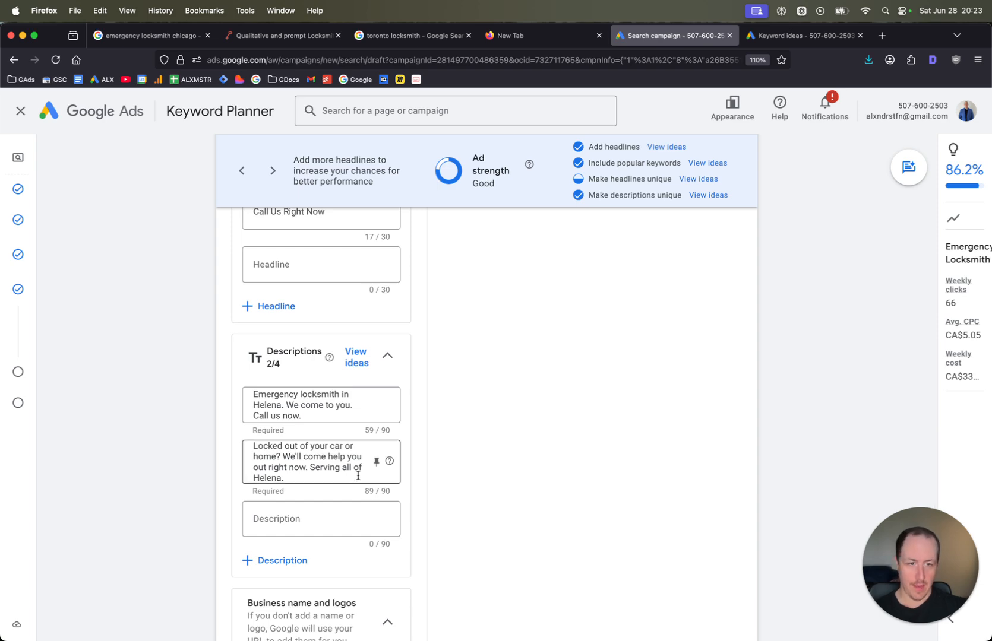
Step: Start creating the first sitelink, entering "We Come to You" as its text and replacing it with "Call us Now"
scroll(358, 476, up, 2)
scroll(386, 486, down, 6)
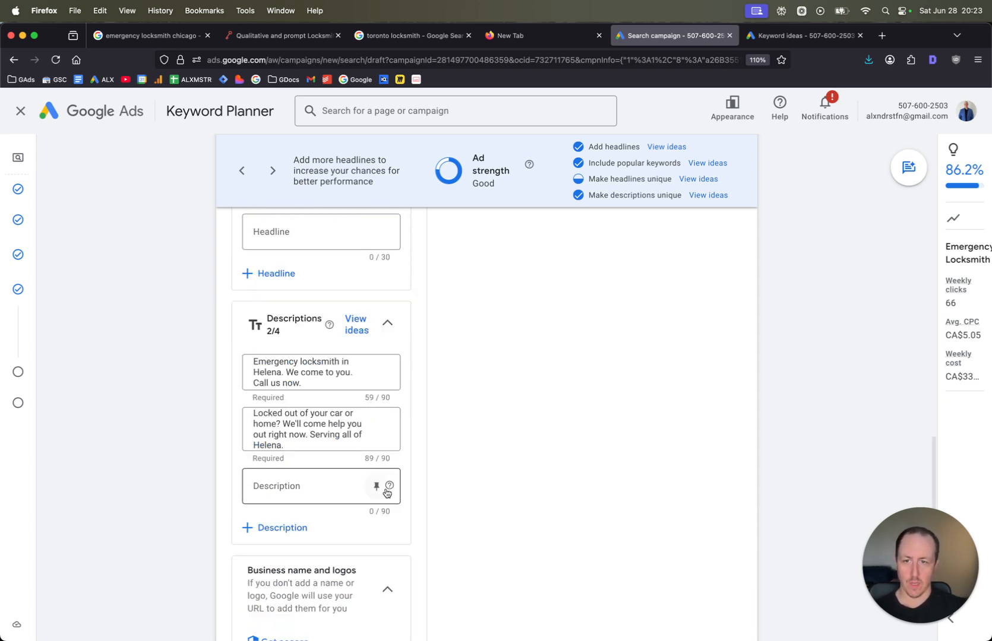
scroll(386, 492, down, 2)
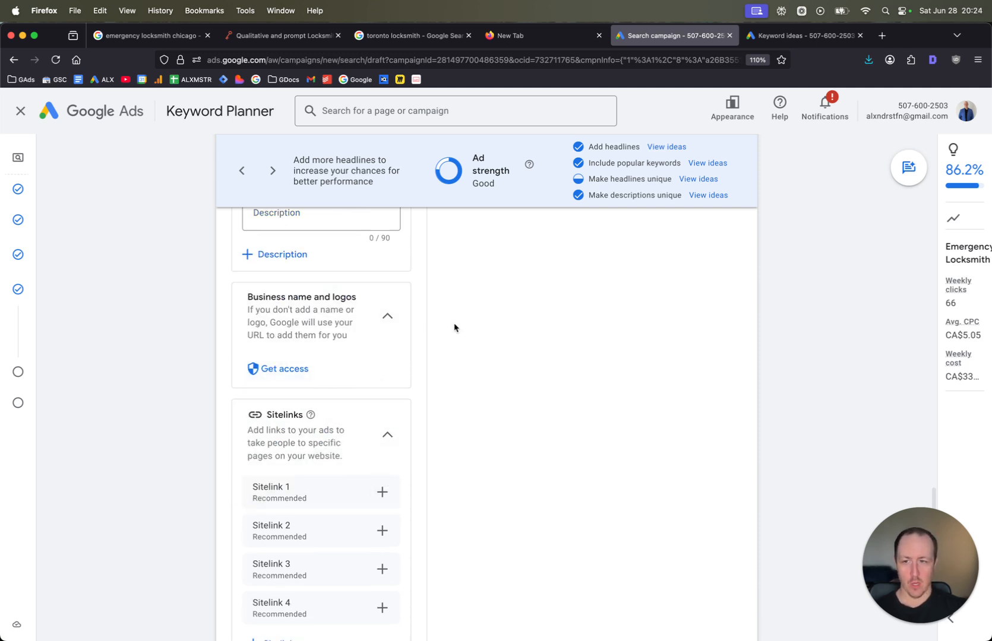
scroll(456, 330, down, 2)
scroll(356, 442, down, 2)
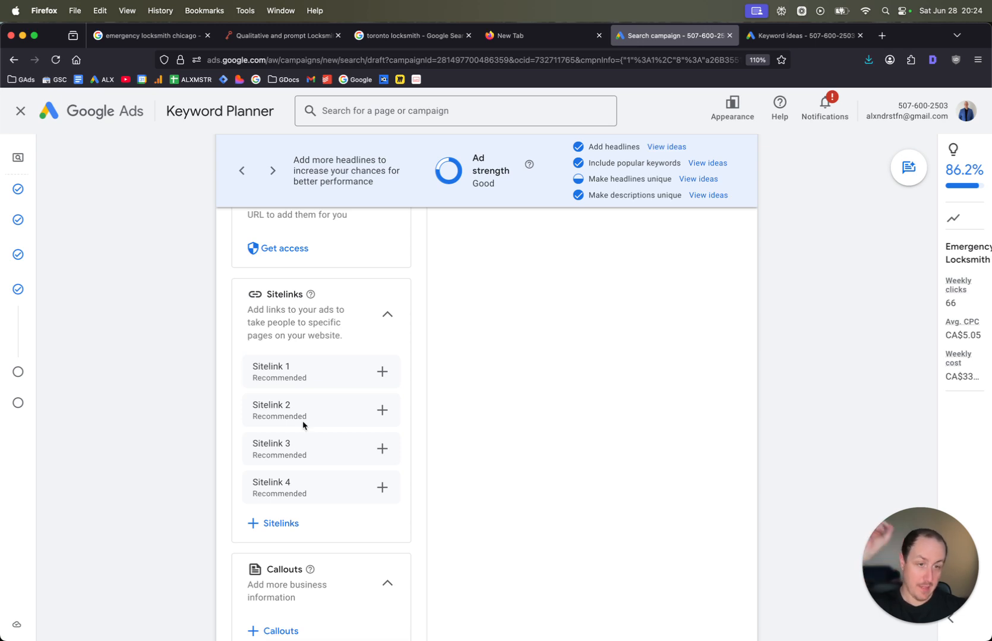
mouse_move(105, 272)
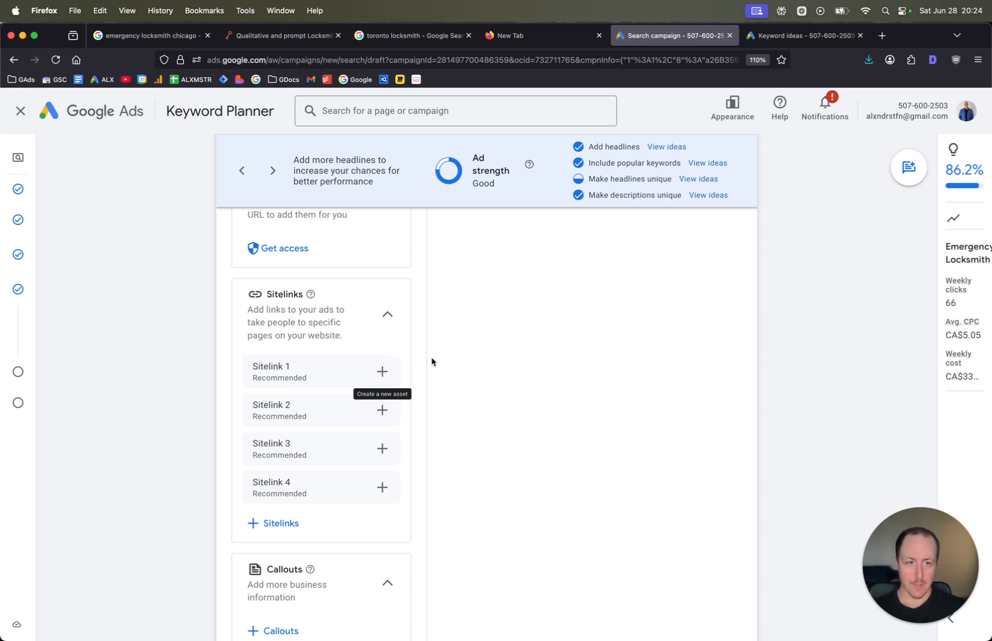
click(382, 371)
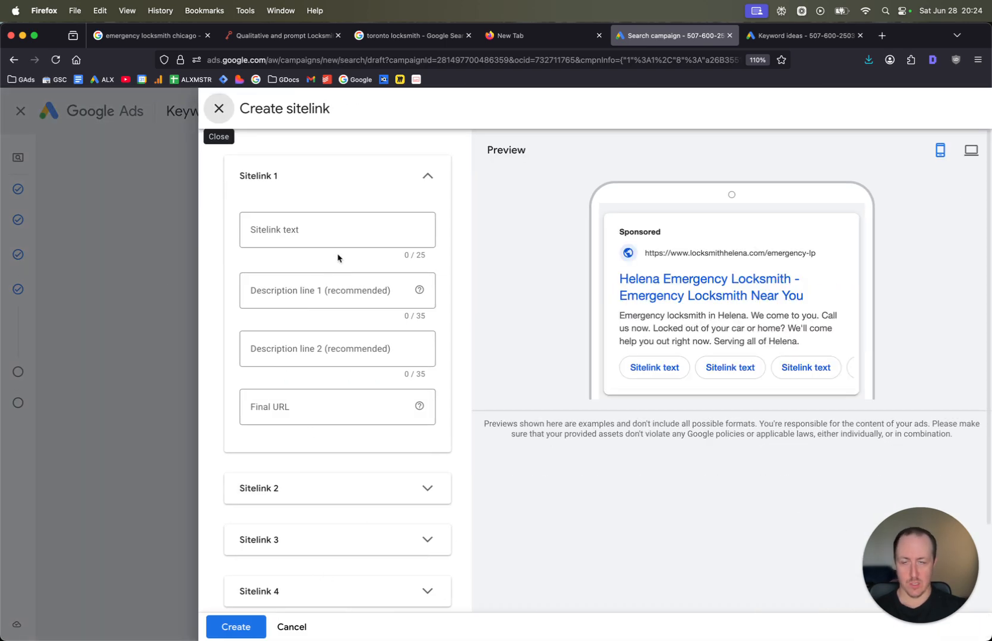
click(338, 232)
text(We Come to You)
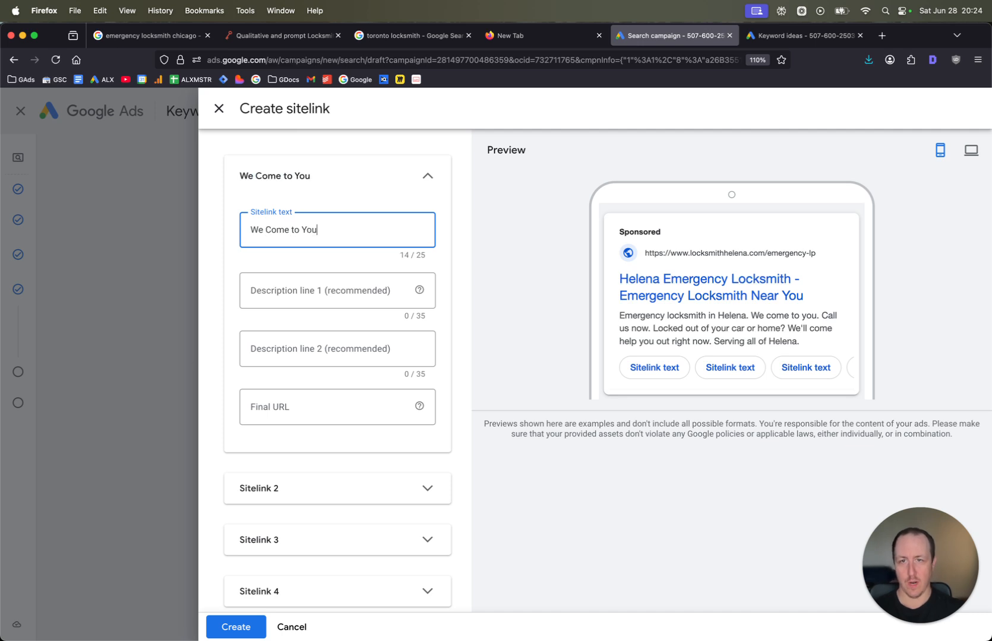
key(super+a)
text(Call us Now)
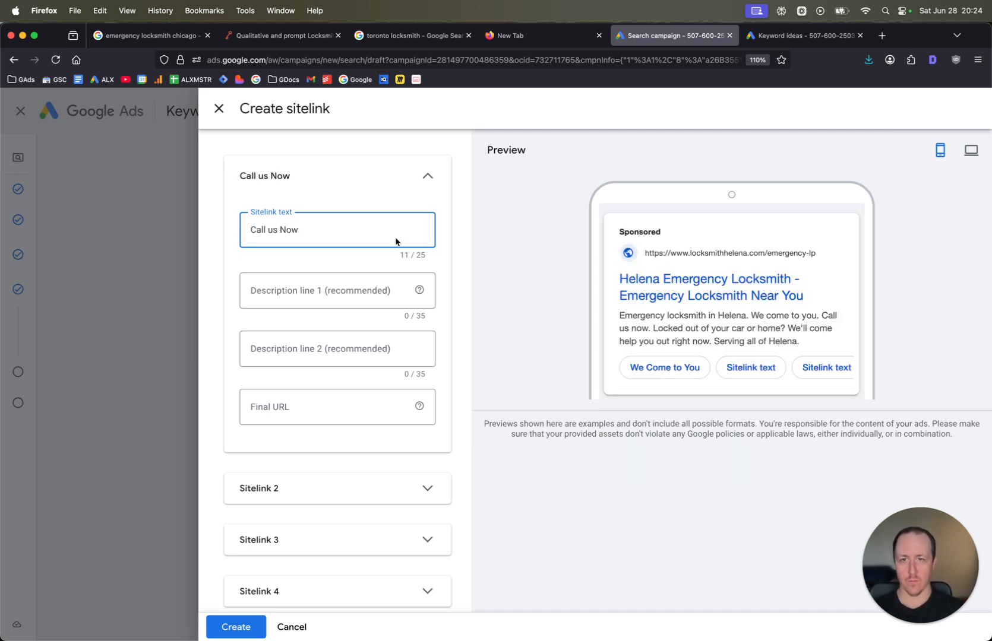
Step: Try "url/" as the final URL of the first sitelink and clear it, leaving both description lines empty
click(329, 301)
click(326, 348)
click(325, 411)
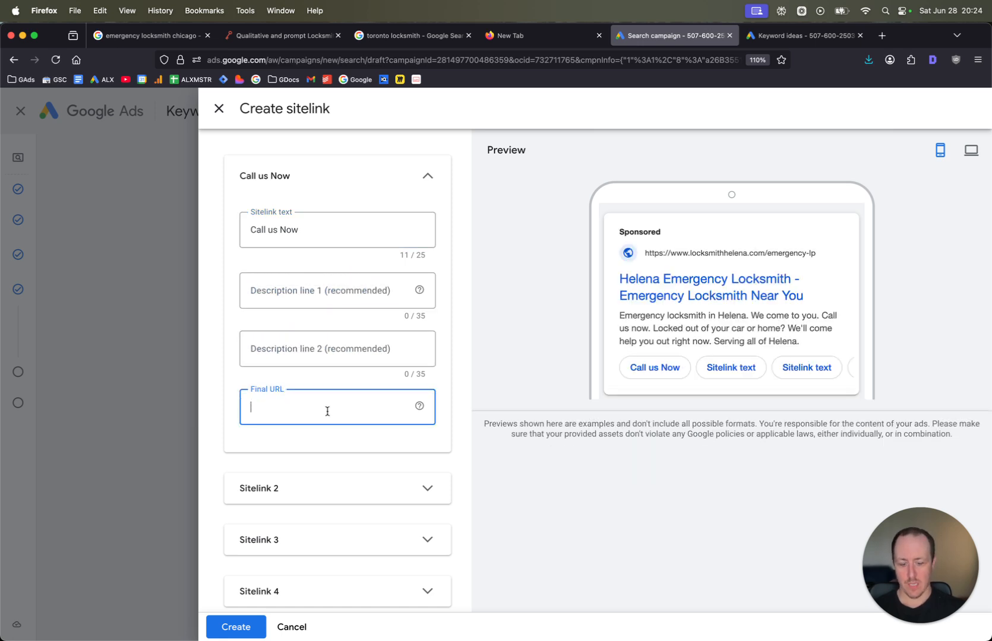
text(url/)
key(super+a)
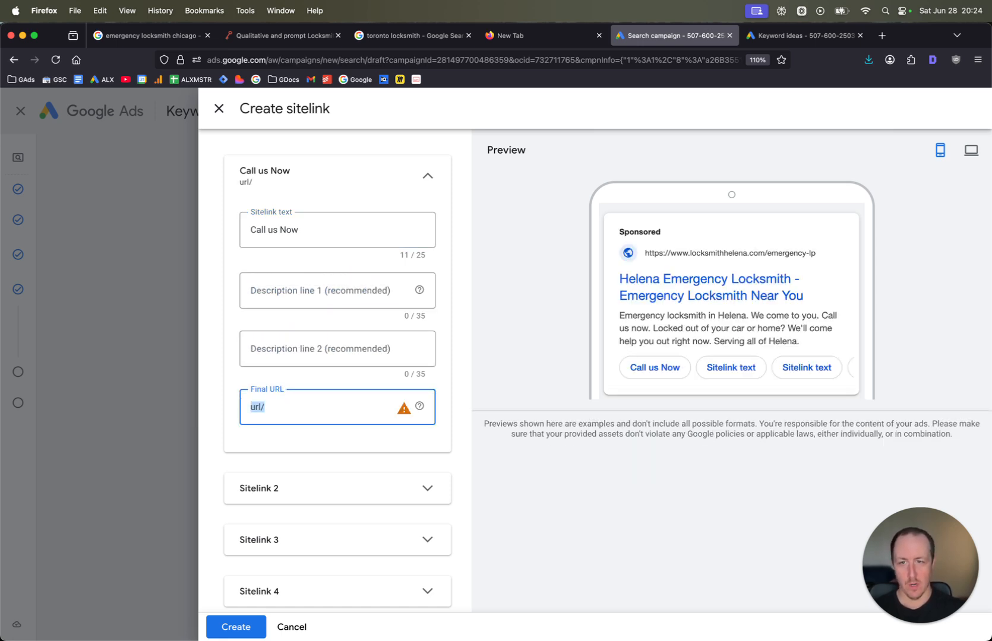
key(BackSpace)
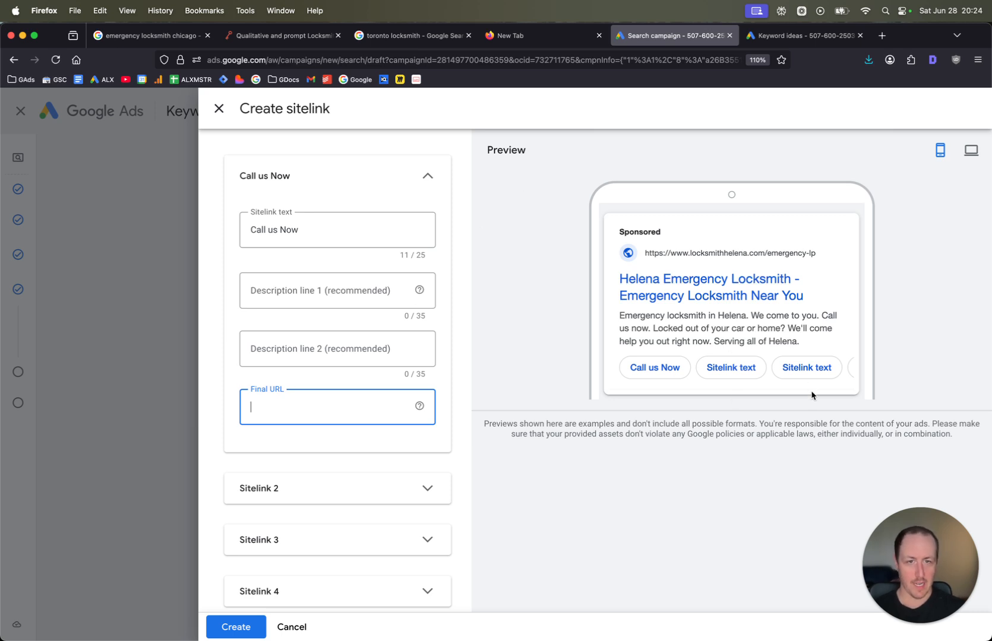
Step: Enter "Our Pricing" as the second sitelink's text and discard the sitelink drafts
scroll(643, 378, down, 2)
click(283, 428)
click(276, 491)
text(Our Pricing)
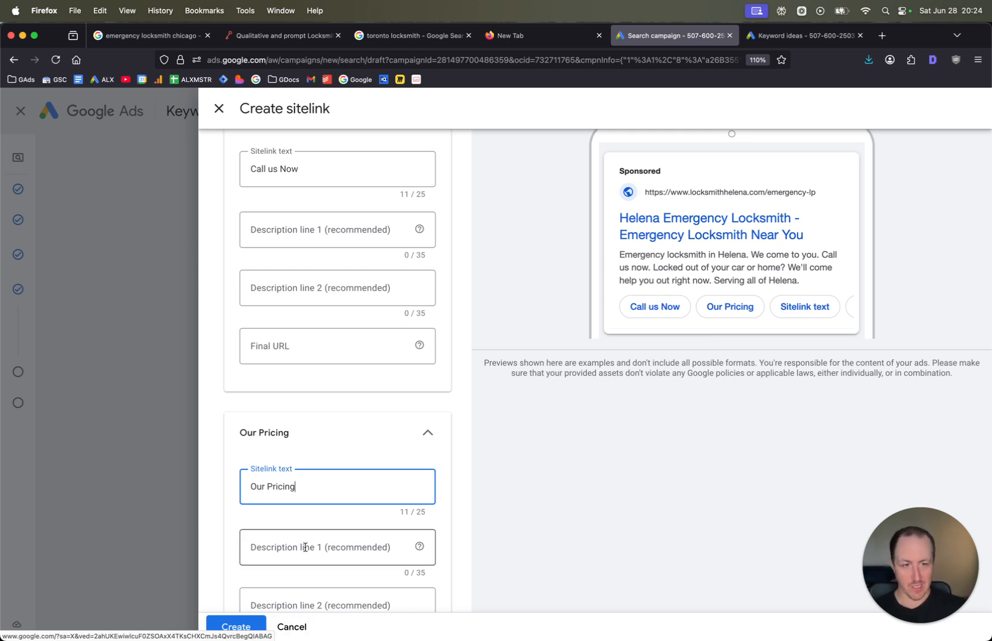
click(303, 628)
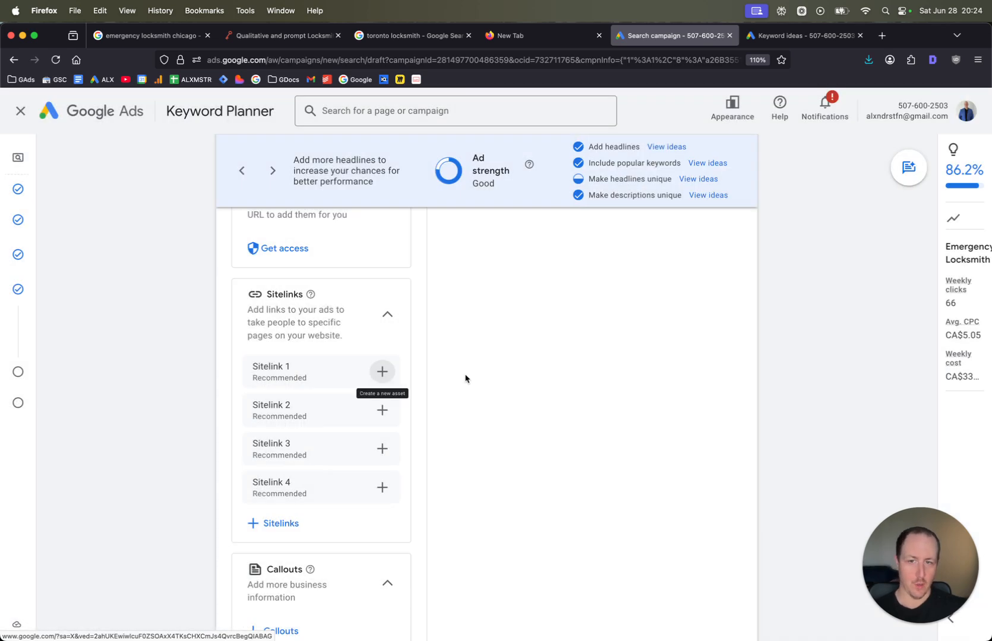
Step: Start new campaign-level callouts and set the first callout text to "We'll be there in 15 mins"
click(284, 446)
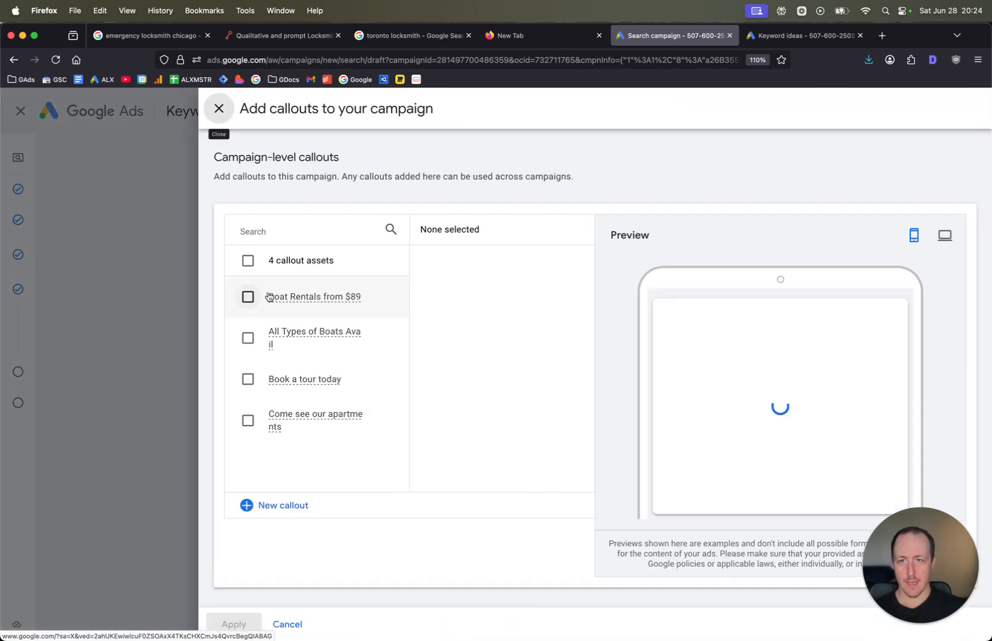
click(285, 505)
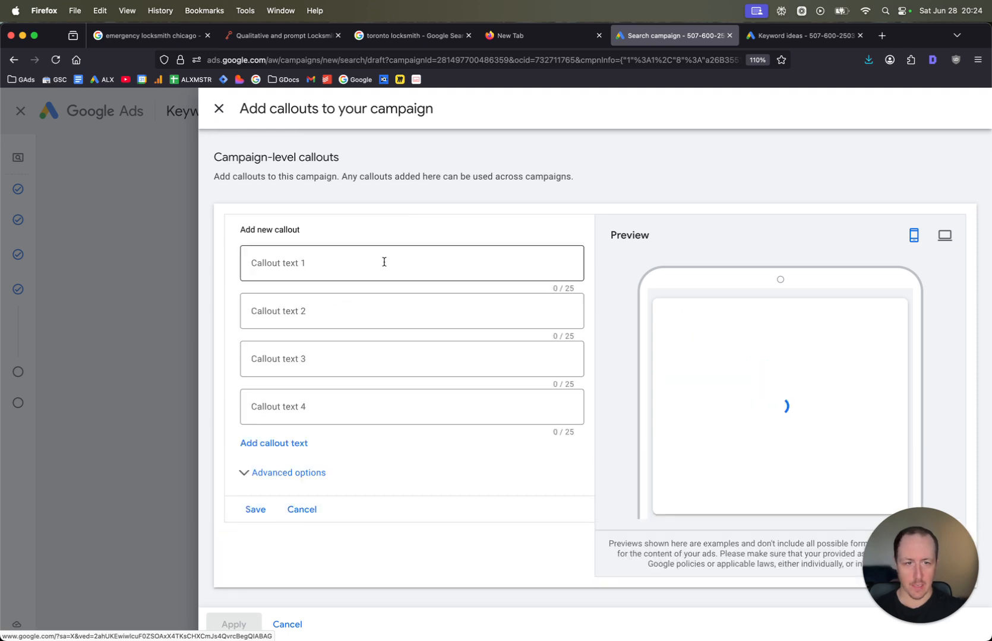
click(385, 262)
text(We'll be)
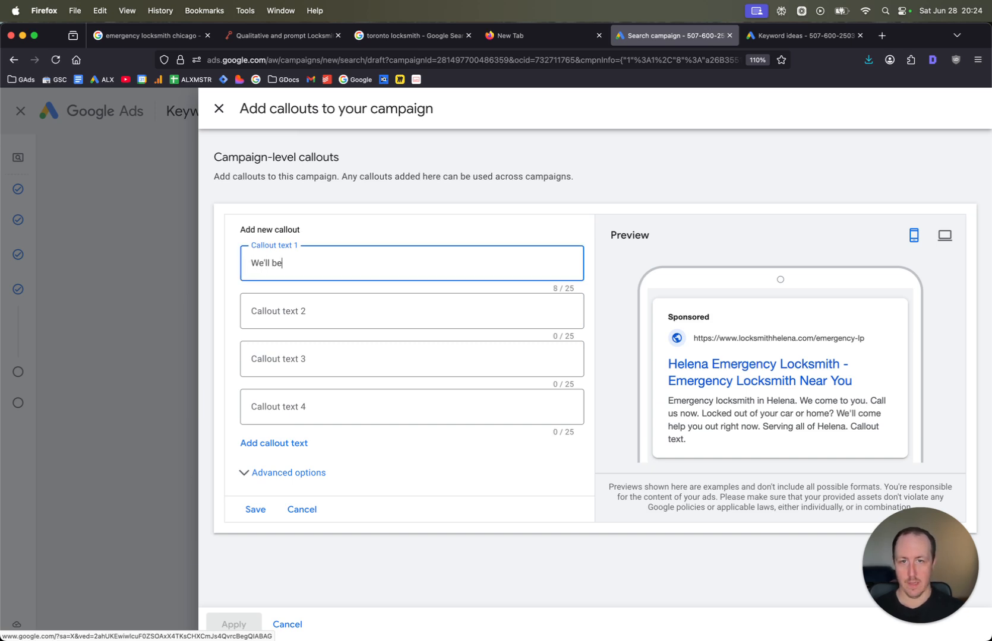
text( there in 15 minu)
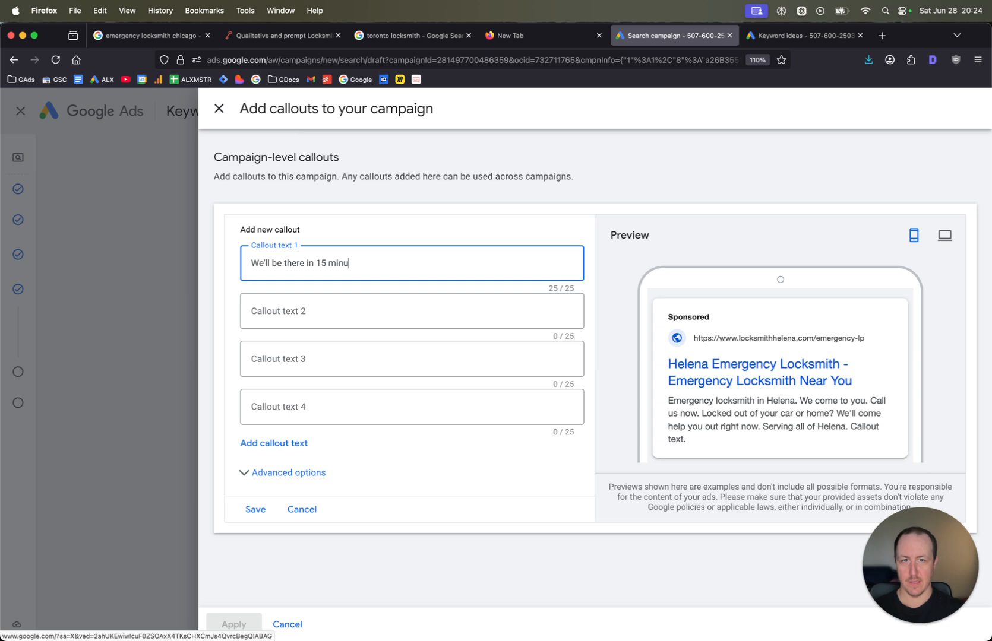
text(s.)
key(Tab)
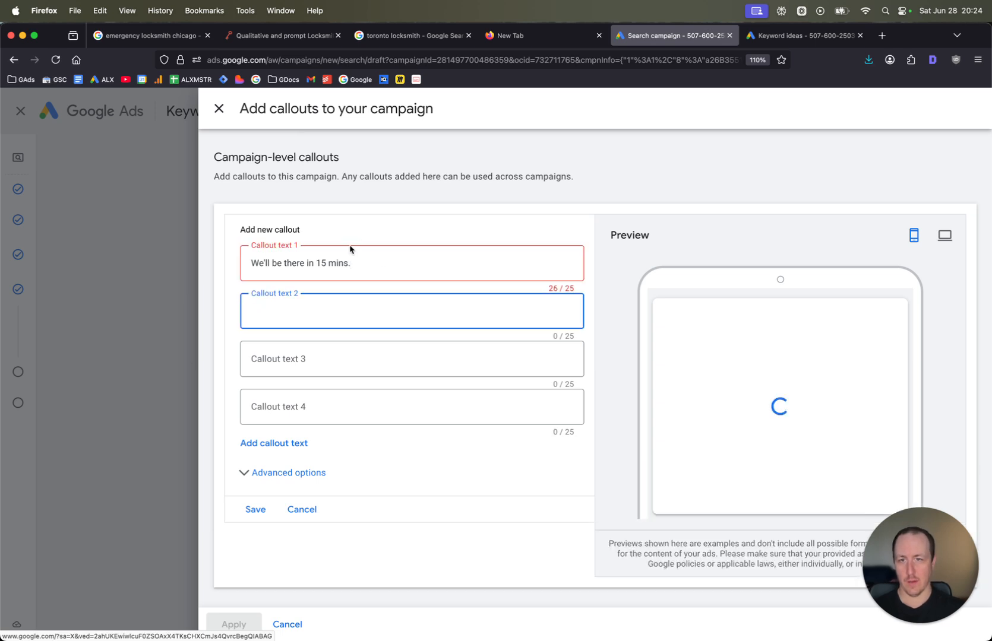
click(361, 264)
key(BackSpace)
Step: Set the second callout text to "We unlock or its free."
click(348, 310)
text(We us)
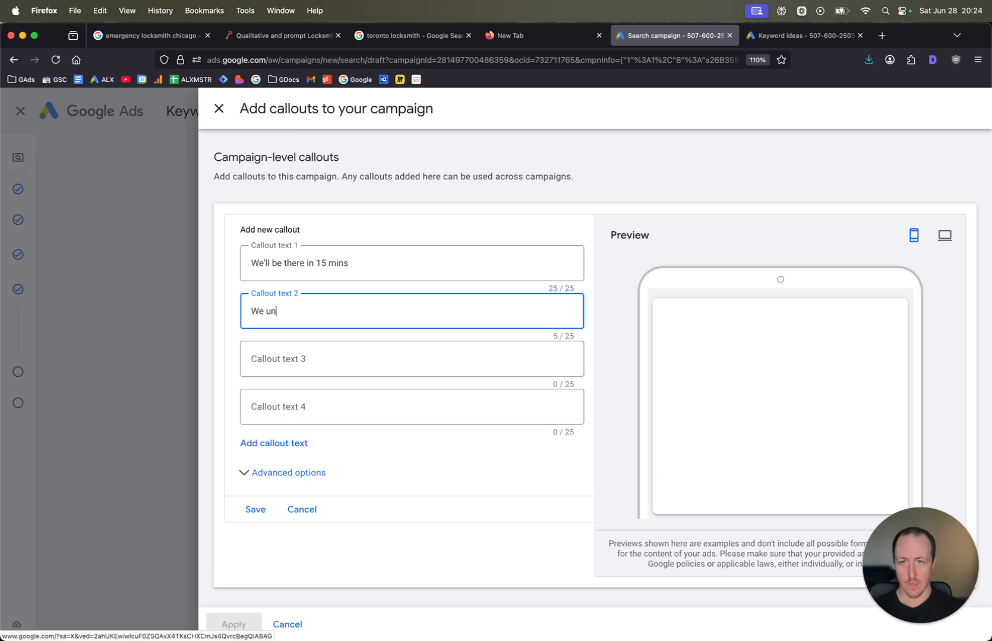
key(BackSpace)
text(nlock or its free.)
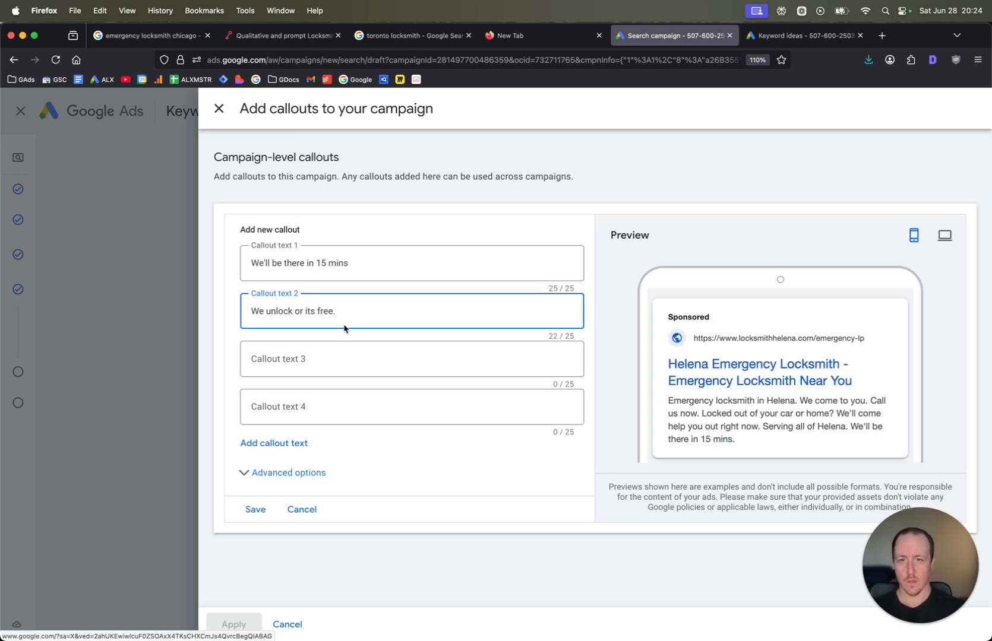
Step: Set the third callout text to "Locked out? Call us" and cancel adding callouts to the campaign
click(336, 356)
text(Locke)
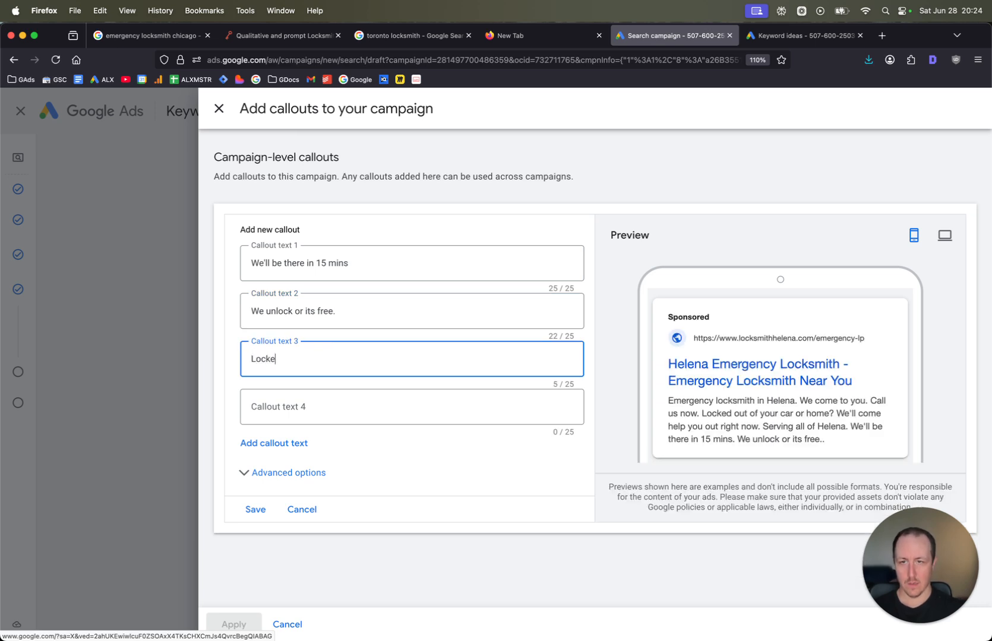
text(d out? a)
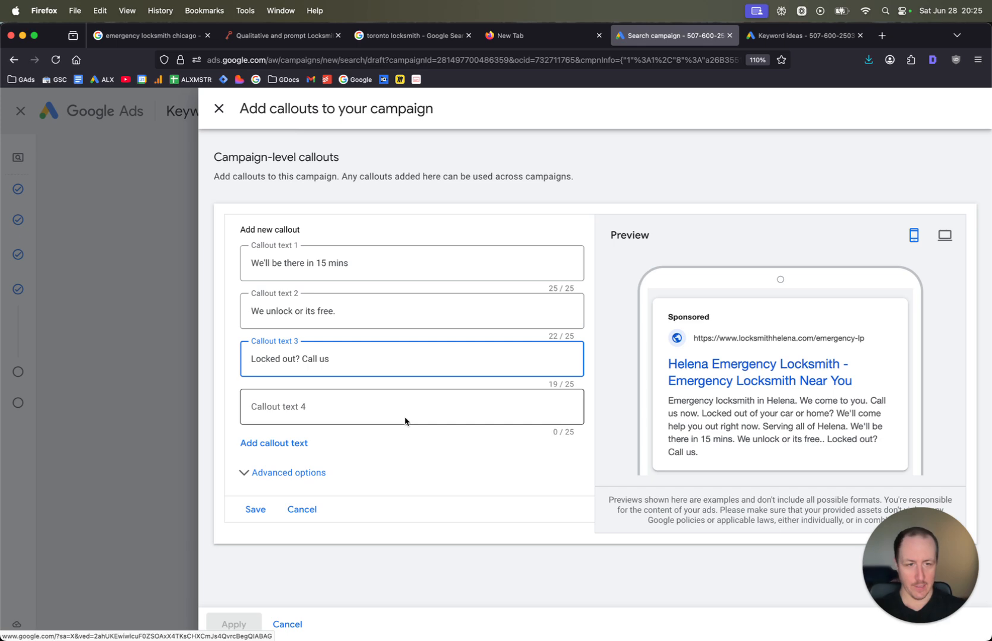
click(284, 626)
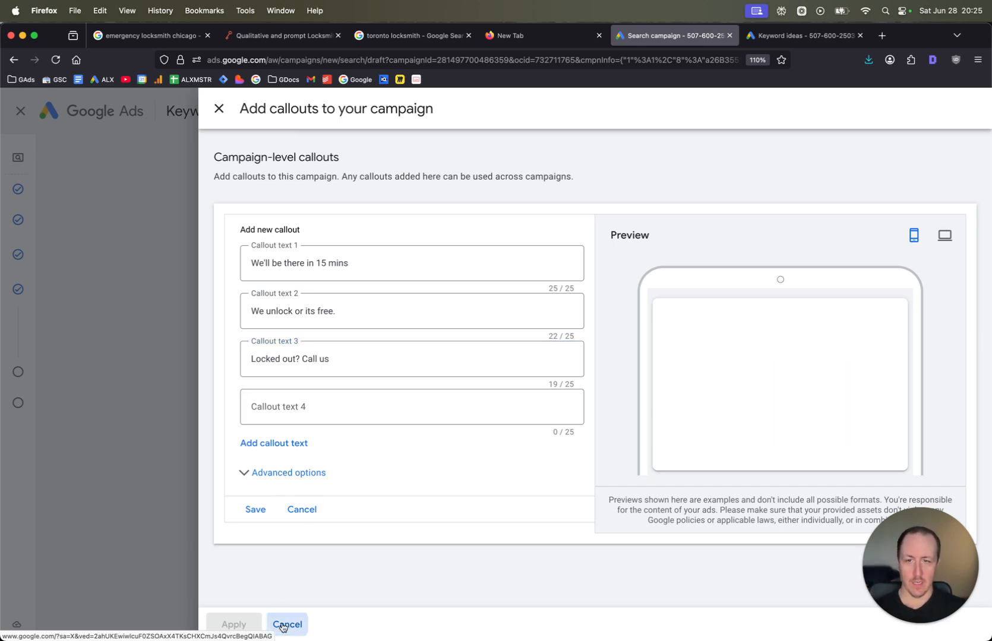
Step: Expand the additional asset types and review promotions, prices, structured snippets, lead forms and apps
scroll(321, 427, down, 1)
click(303, 445)
scroll(303, 451, down, 3)
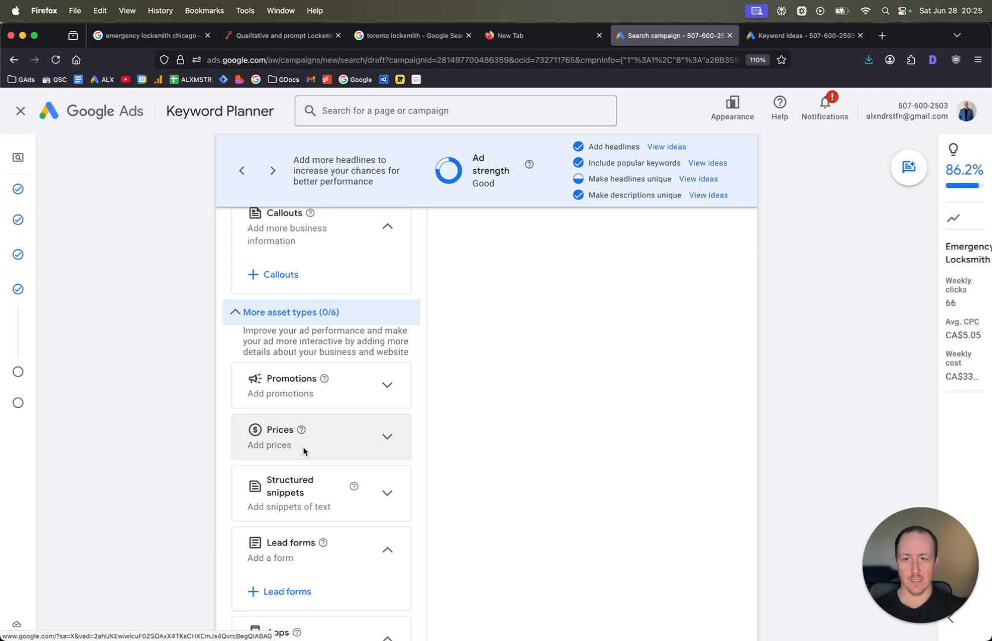
scroll(303, 451, down, 2)
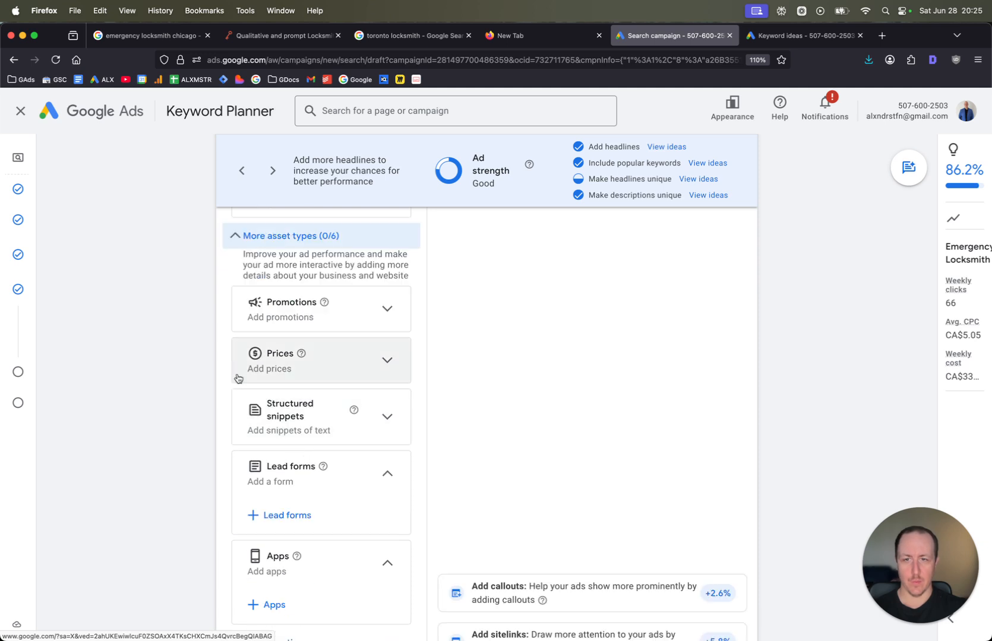
click(383, 419)
click(383, 423)
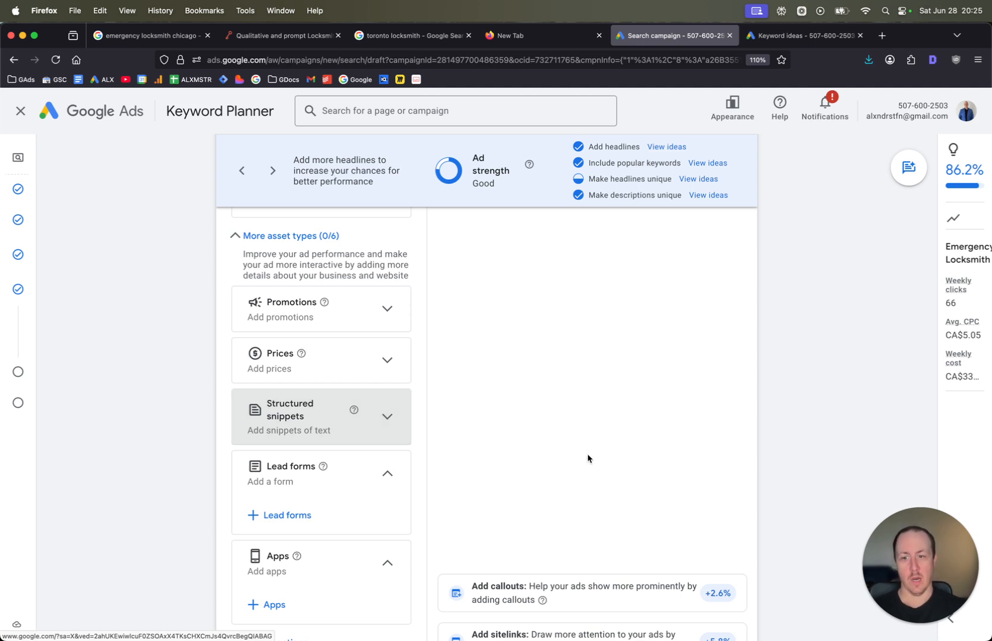
scroll(499, 433, down, 3)
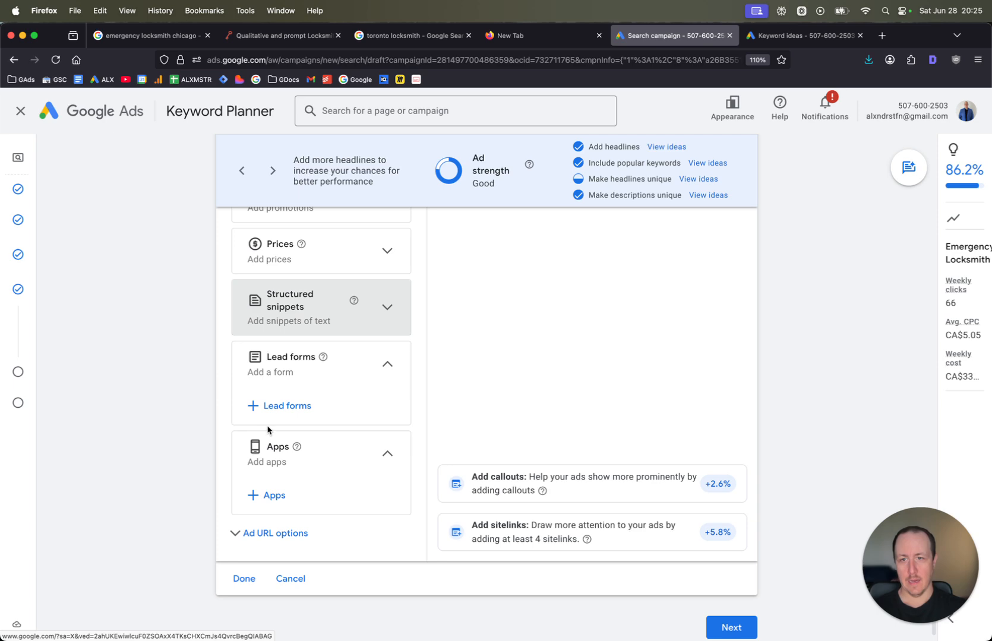
scroll(337, 422, up, 4)
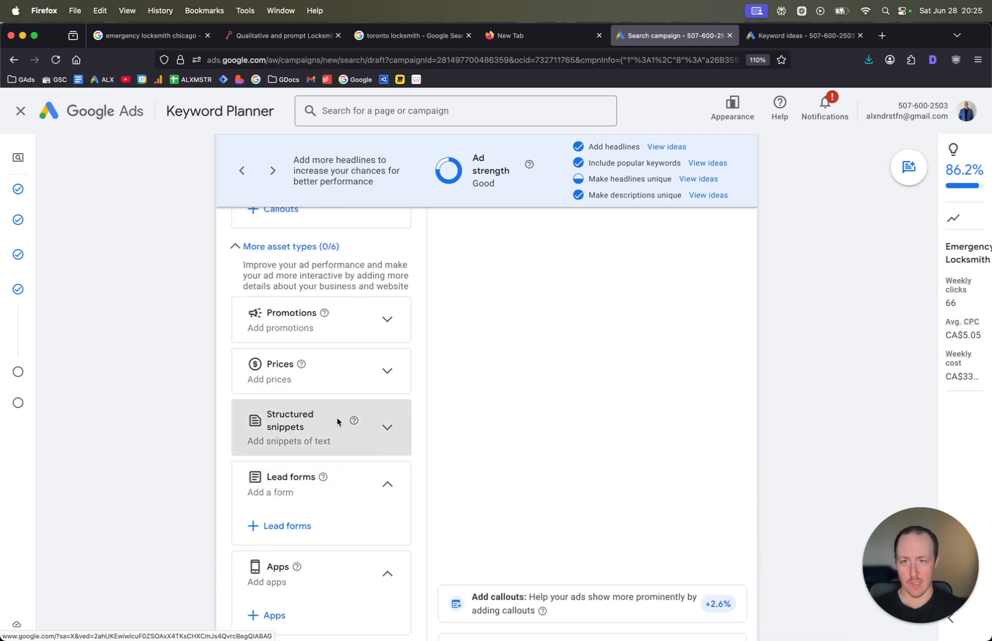
scroll(337, 420, down, 5)
scroll(321, 469, up, 3)
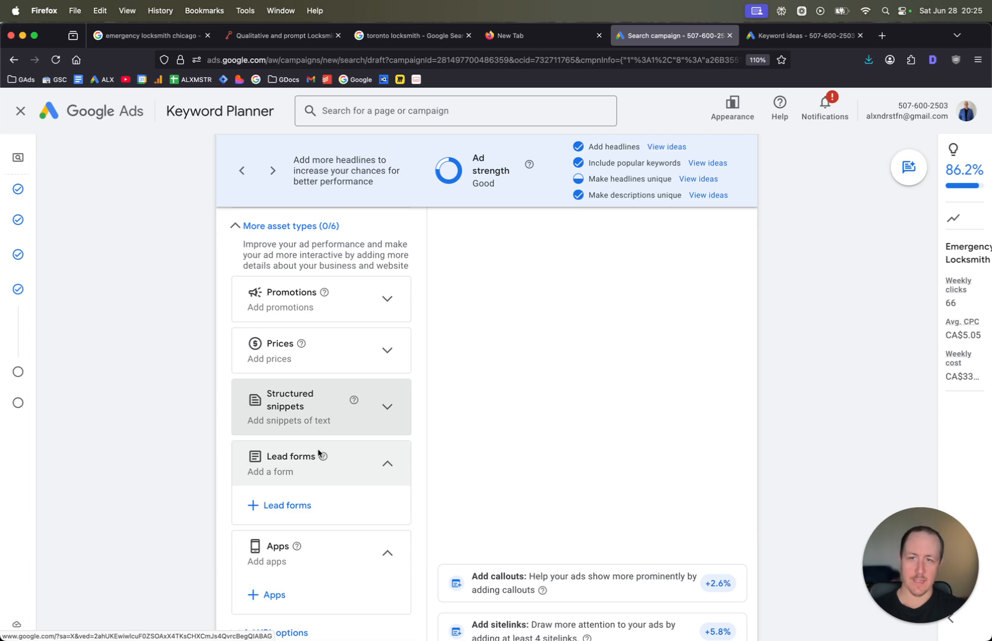
double_click(384, 317)
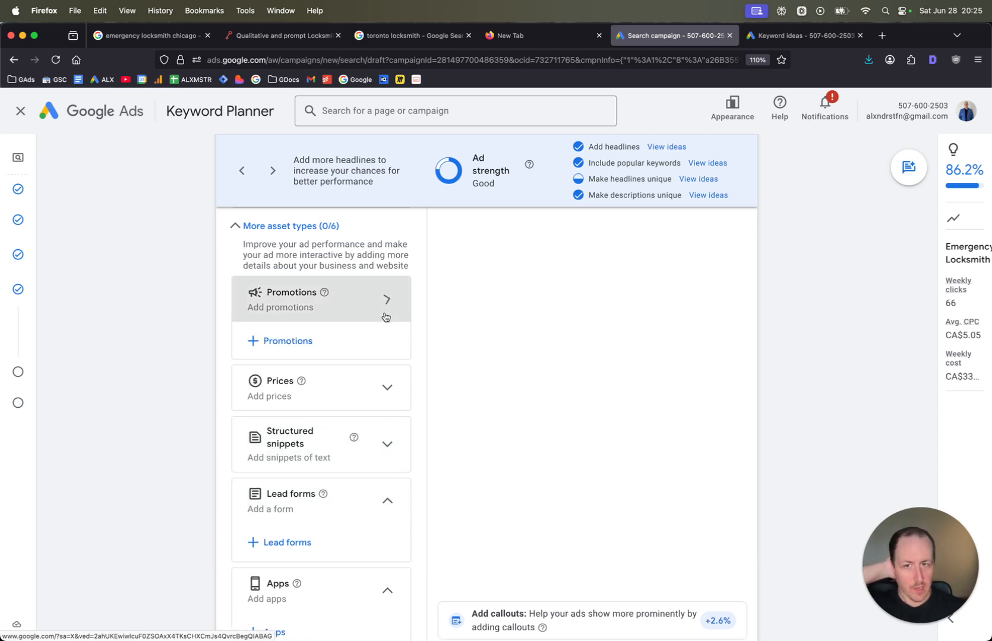
Step: Check the sponsored results of the toronto locksmith search for a promotion example and return to the campaign draft
click(384, 34)
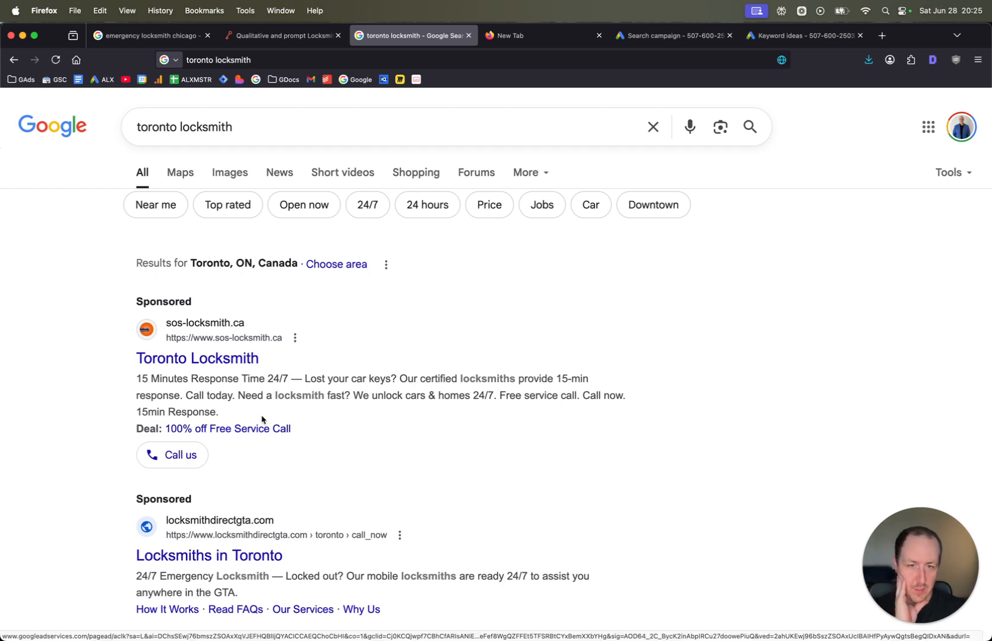
scroll(456, 318, down, 5)
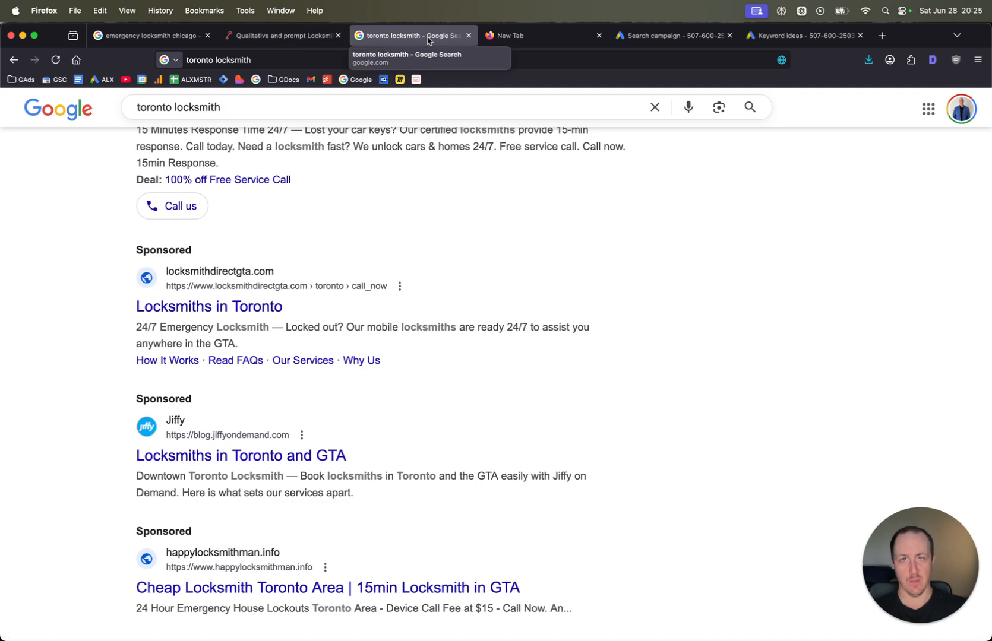
click(656, 39)
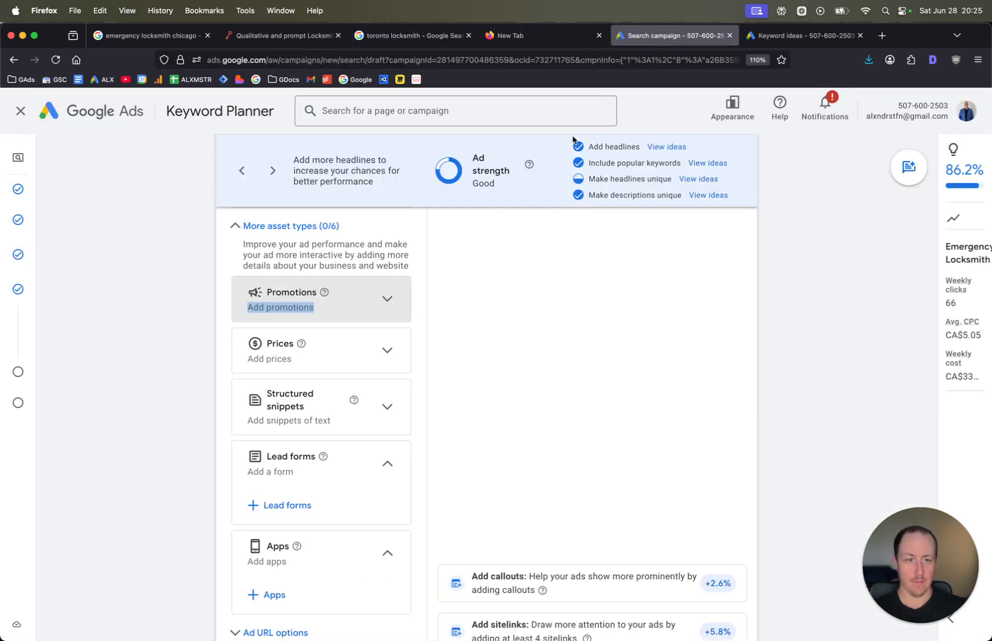
Step: Review the ad's preview, final URL, display path, call number, headlines and descriptions
scroll(473, 313, down, 3)
scroll(472, 313, up, 20)
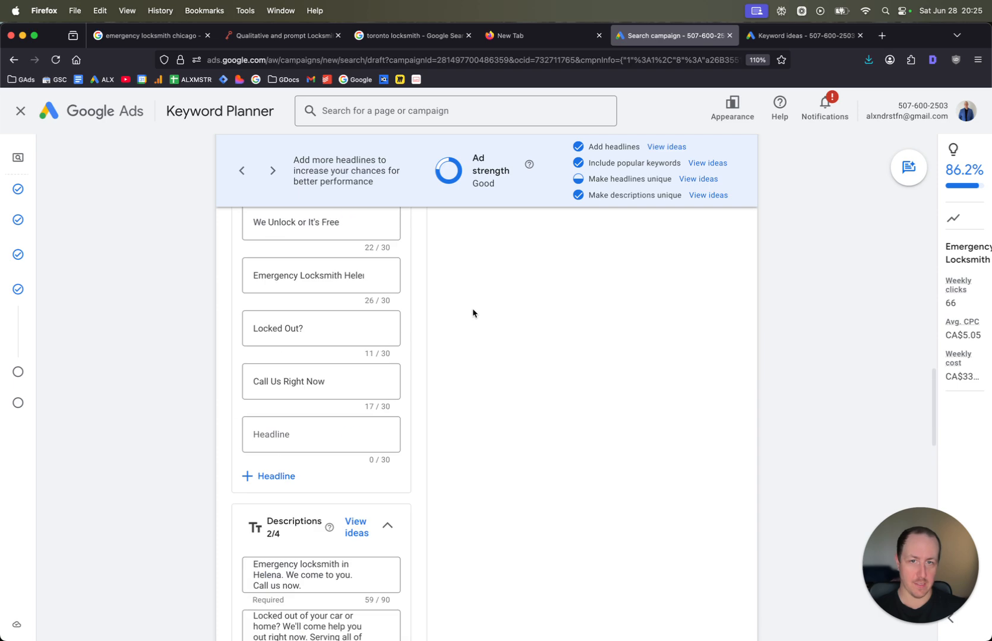
scroll(592, 365, down, 4)
scroll(593, 364, up, 2)
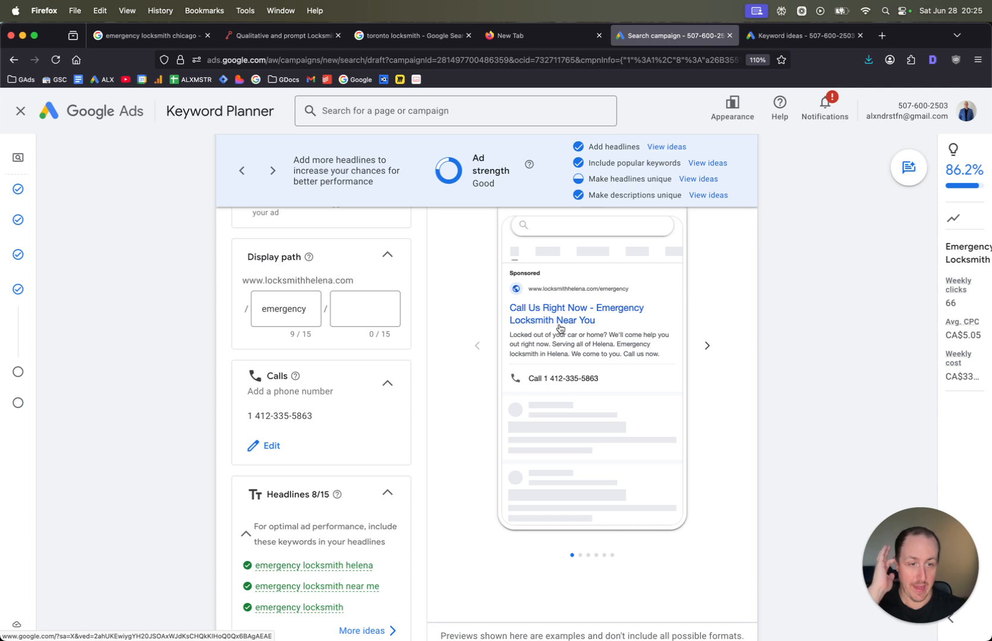
scroll(558, 319, down, 5)
scroll(325, 425, down, 8)
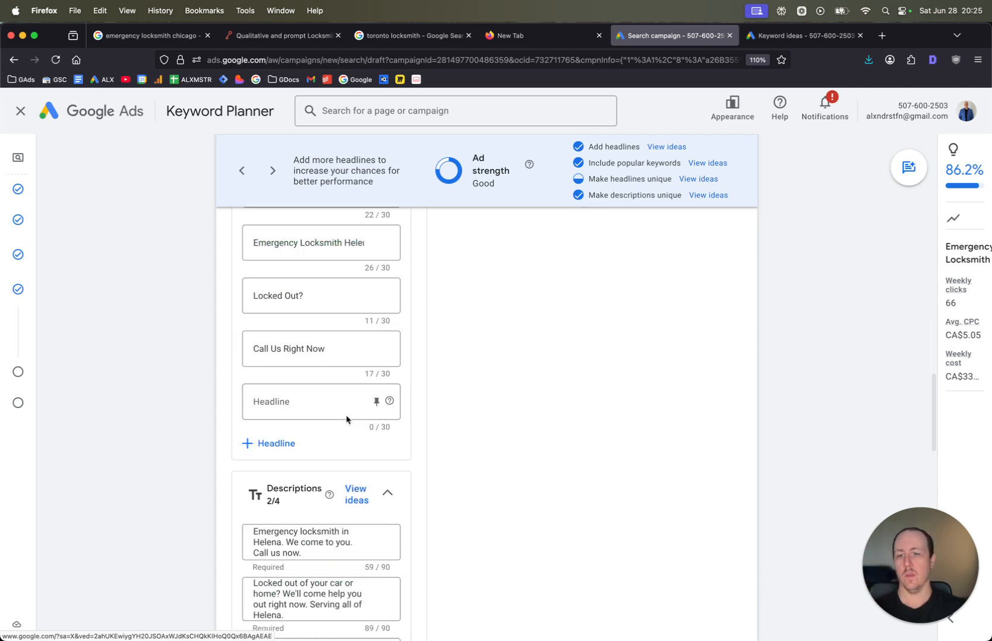
scroll(349, 416, up, 15)
scroll(600, 508, down, 4)
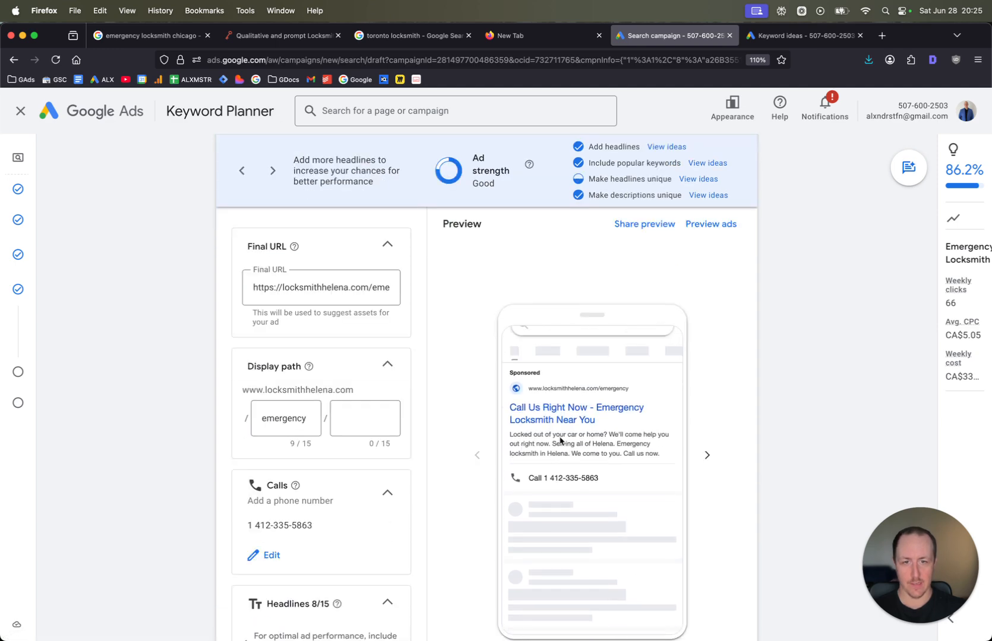
Step: Finish the responsive search ad and continue to the campaign's budget settings
scroll(558, 457, down, 10)
scroll(387, 512, down, 9)
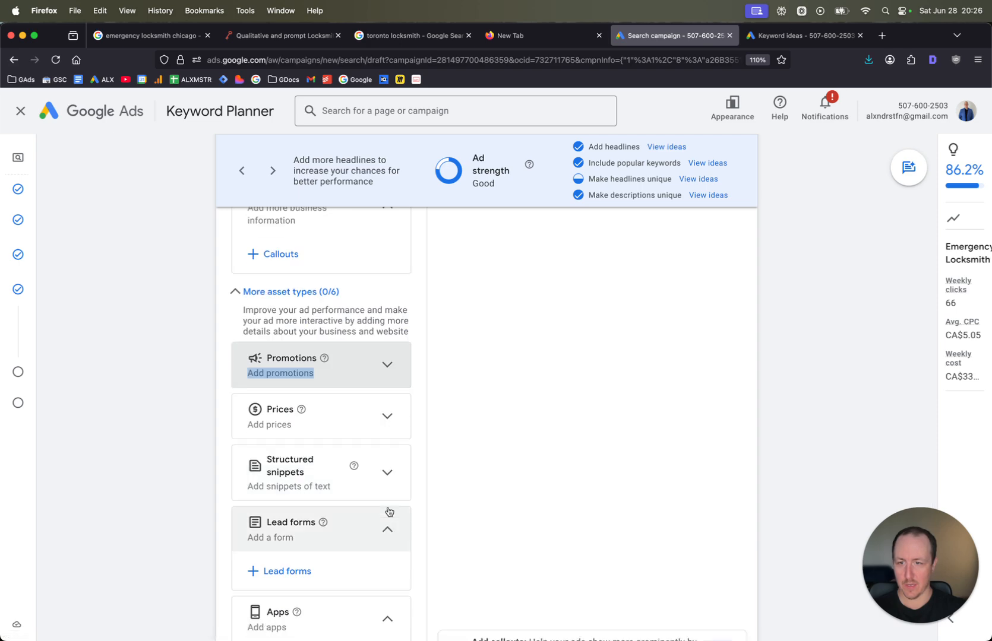
click(244, 547)
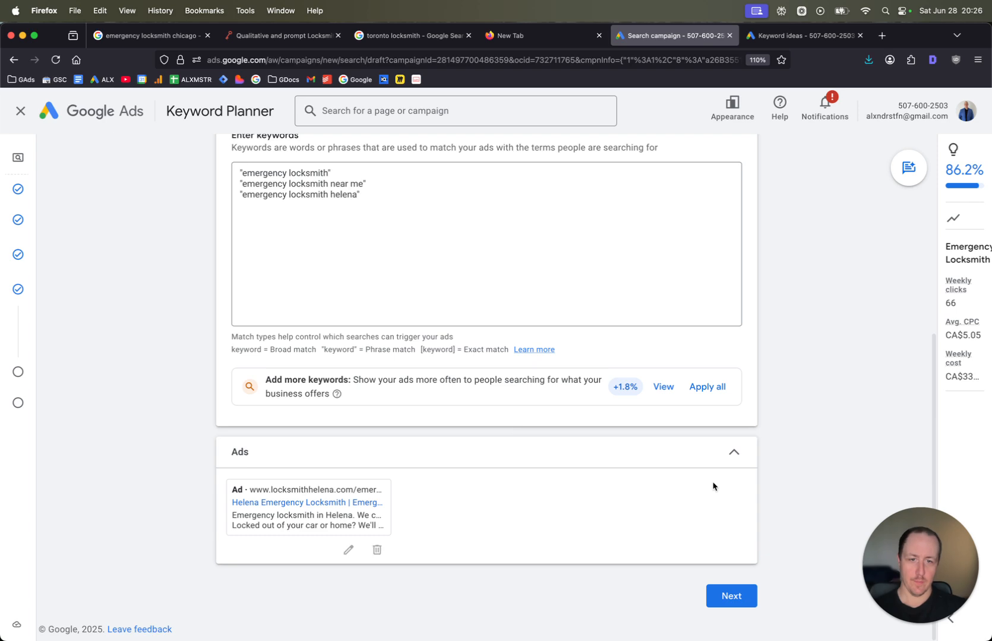
click(738, 600)
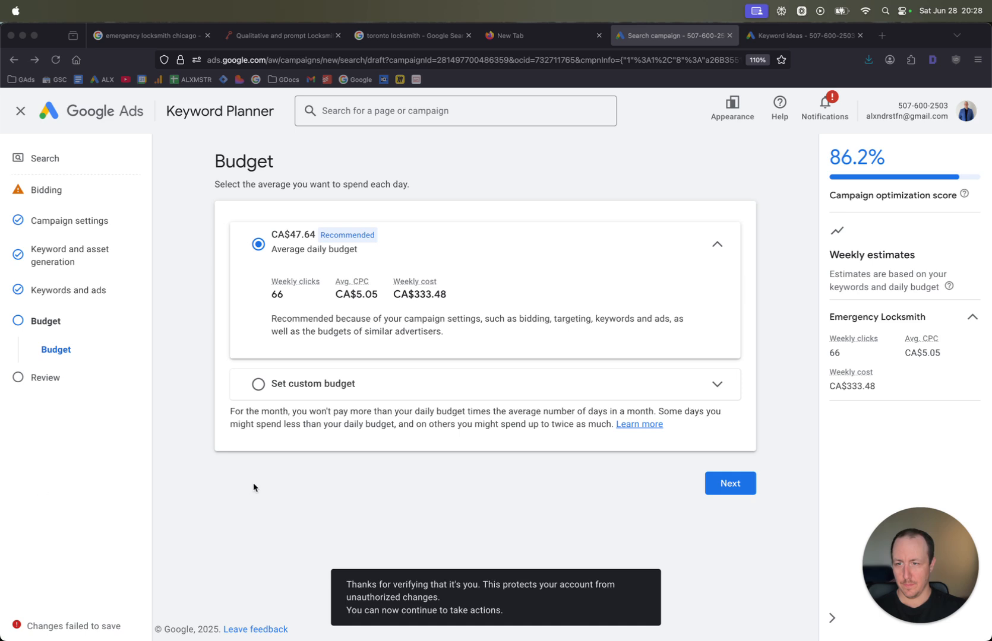
Step: Switch to a custom average daily budget for the campaign and clear its amount
click(340, 494)
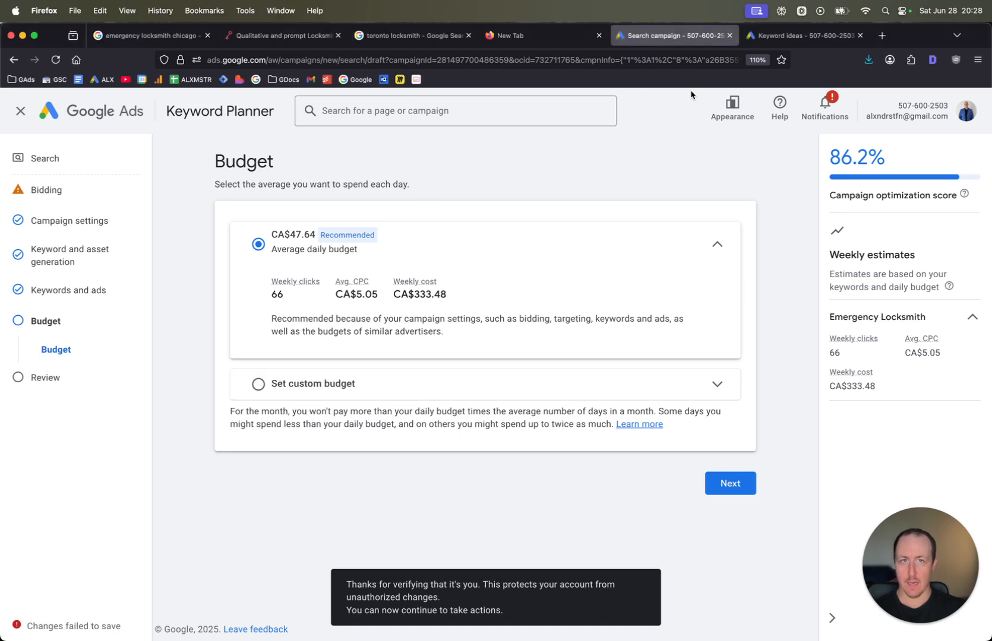
click(459, 385)
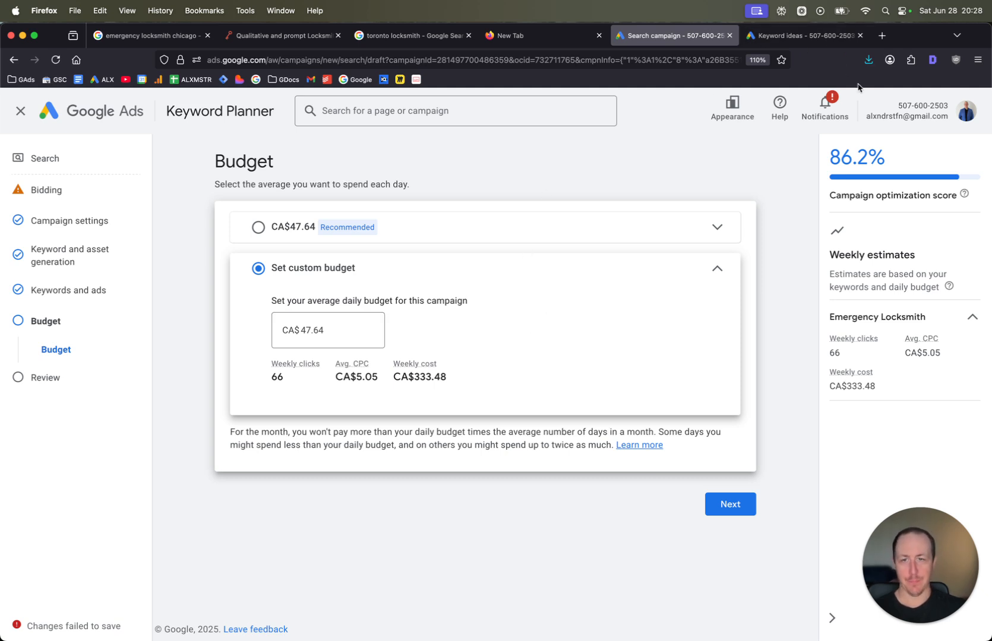
double_click(316, 331)
triple_click(317, 330)
key(BackSpace)
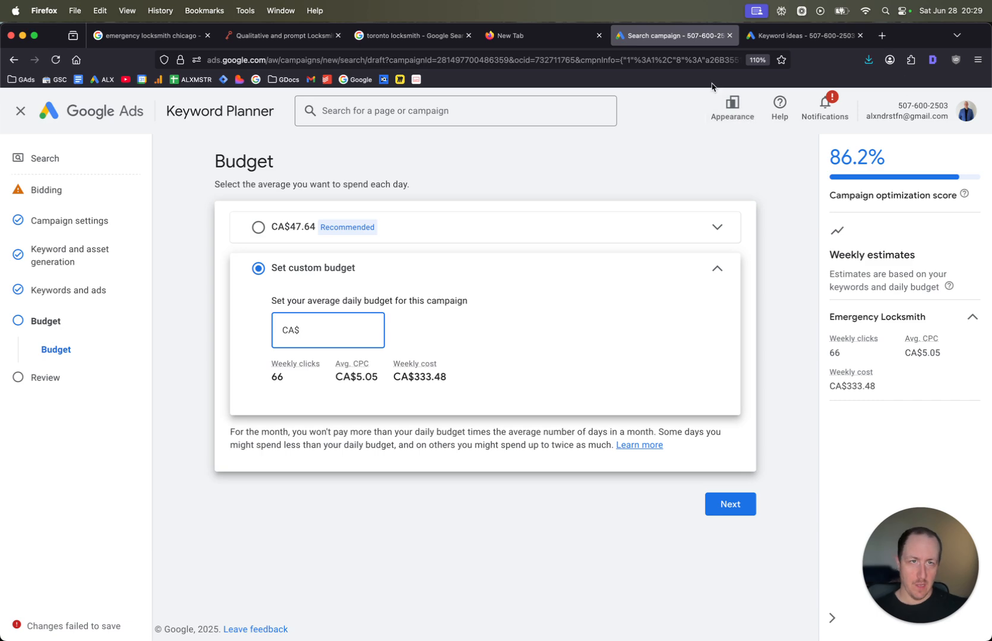
Step: Check the top-of-page bid ranges of the emergency locksmith keyword ideas for Helena in Keyword Planner
click(802, 35)
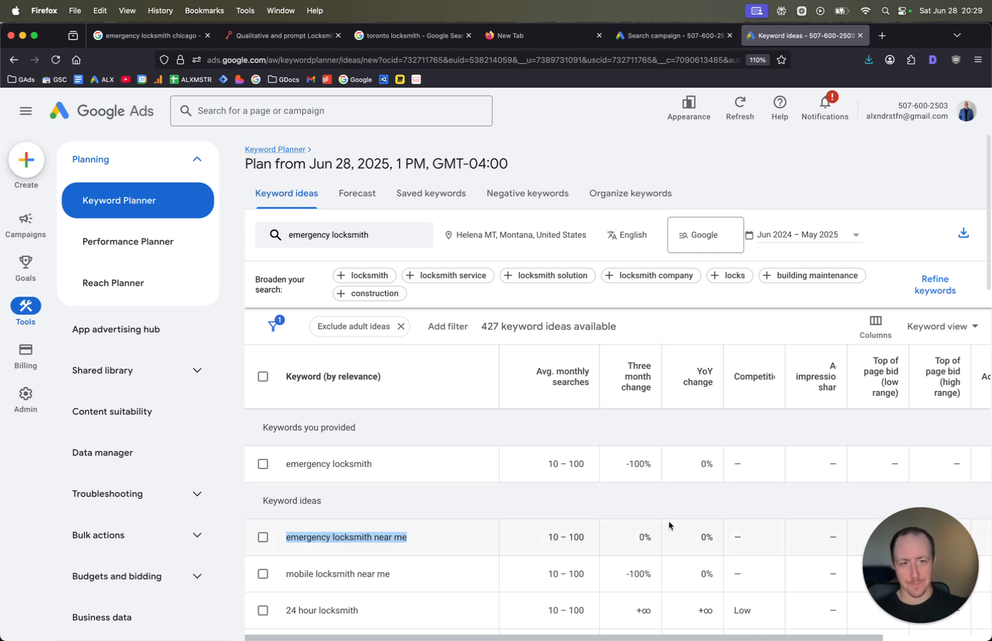
scroll(669, 526, right, 3)
scroll(654, 475, down, 10)
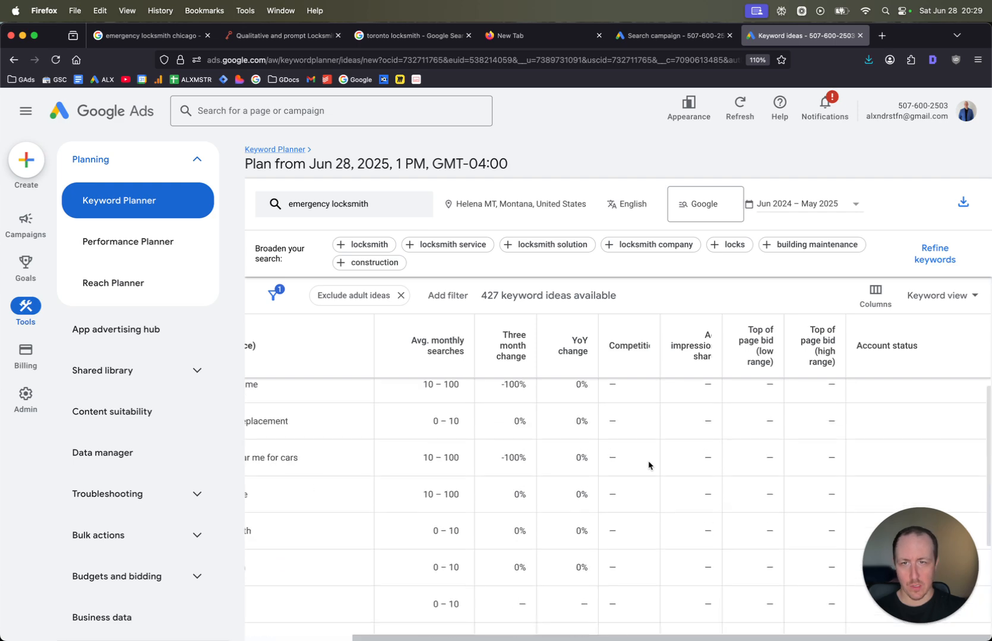
scroll(648, 466, up, 10)
scroll(648, 466, left, 3)
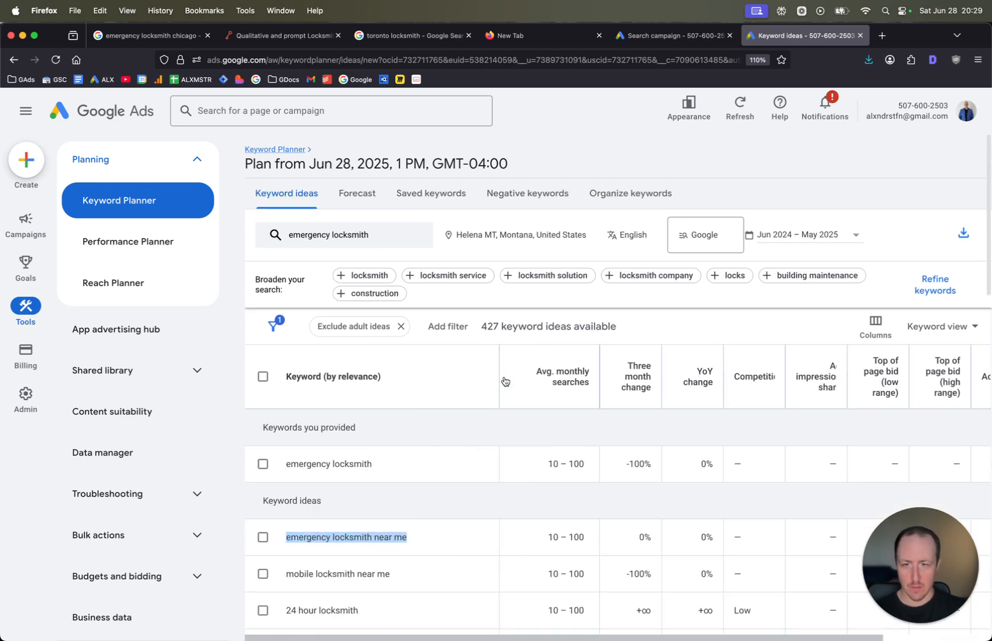
Step: Leave the Helena keyword plan and go back to Keyword Planner's discovery of new keywords
click(338, 241)
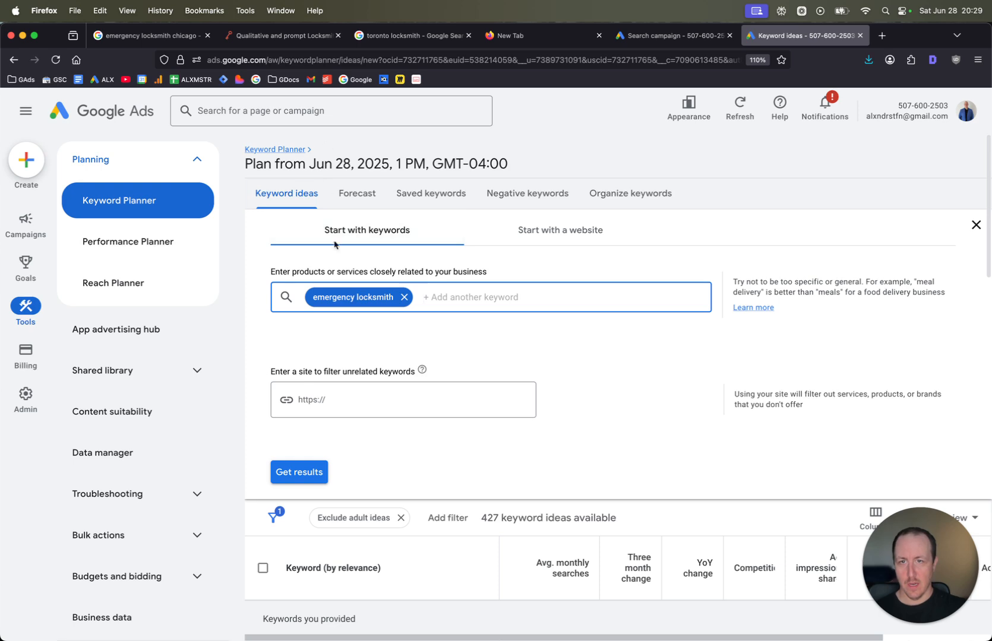
click(305, 201)
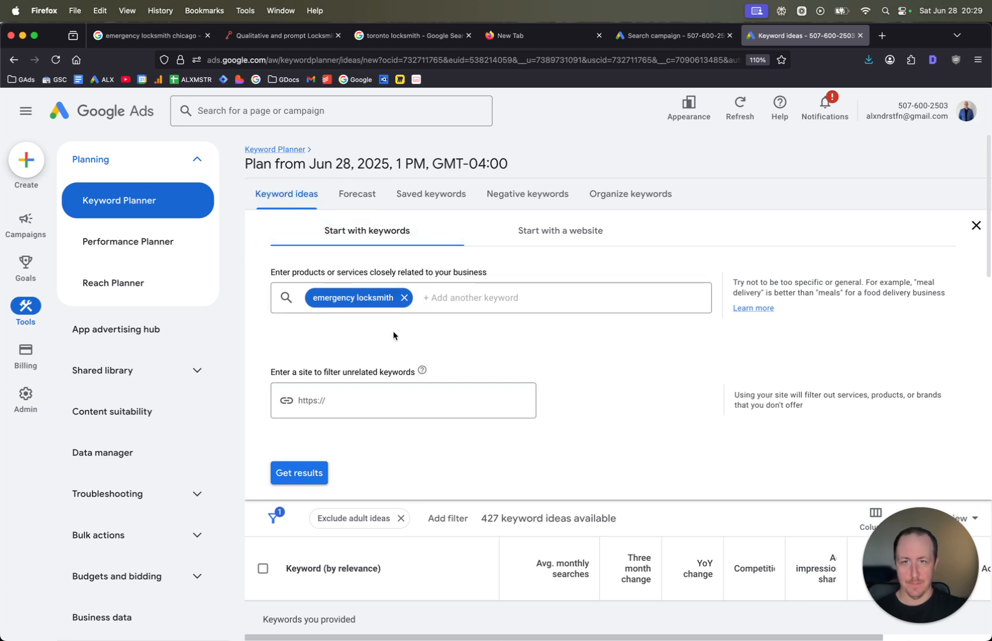
key(super+Left)
click(387, 238)
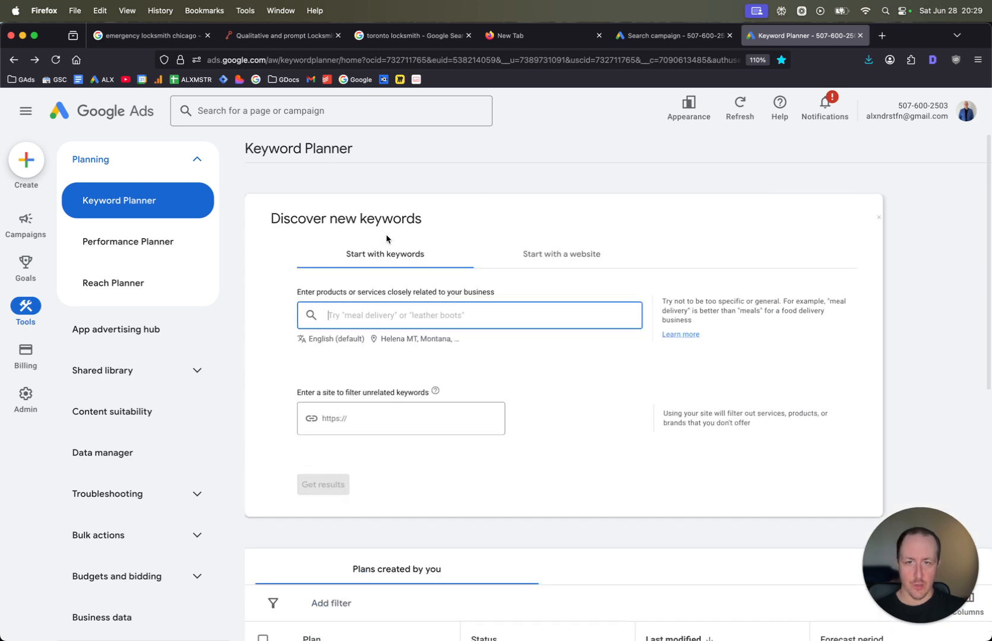
Step: Replace the Helena target location with the city of San Francisco, California, and save it
click(421, 339)
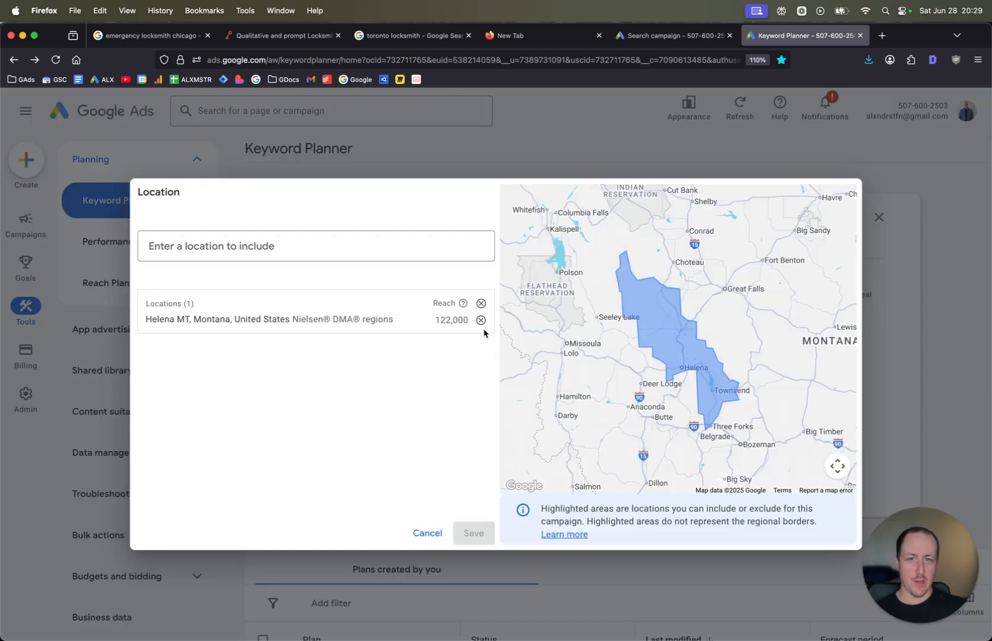
click(484, 327)
click(364, 239)
text(san franci)
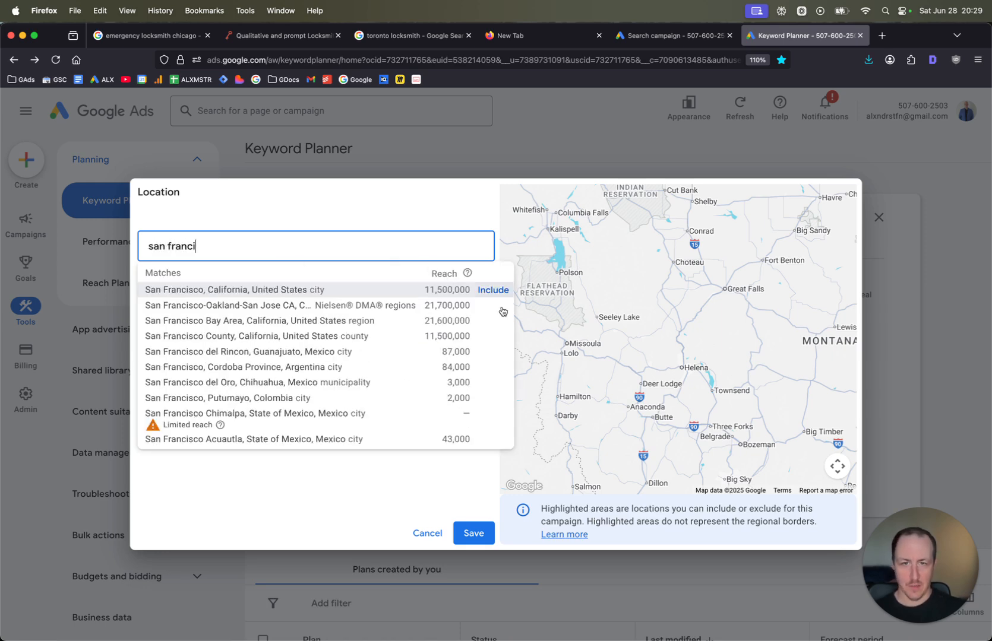
click(493, 290)
click(468, 534)
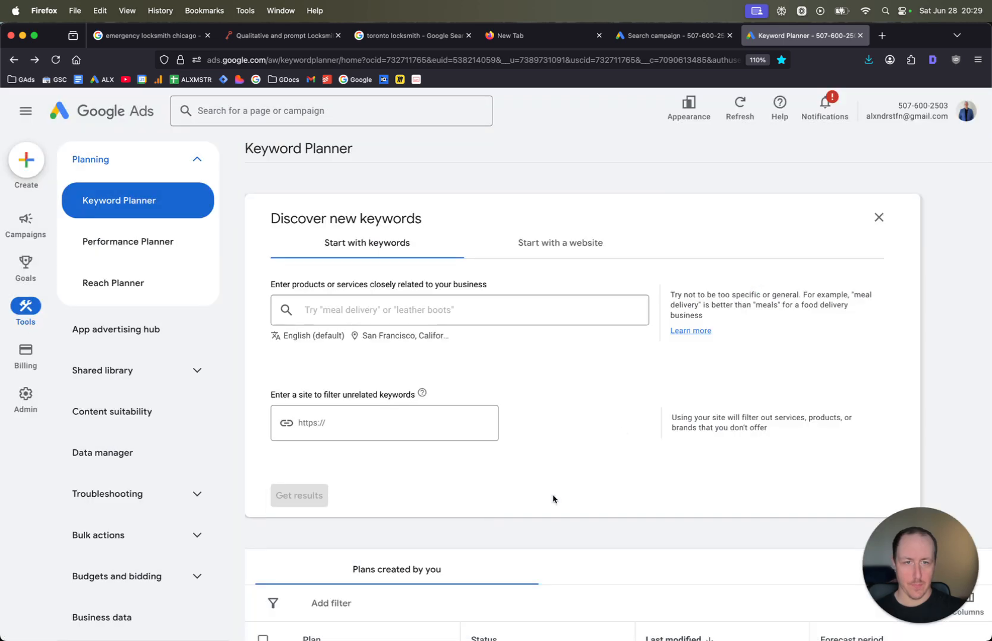
Step: Get keyword ideas for "emergency locksmith" in San Francisco
click(418, 303)
text(emergency locksmith)
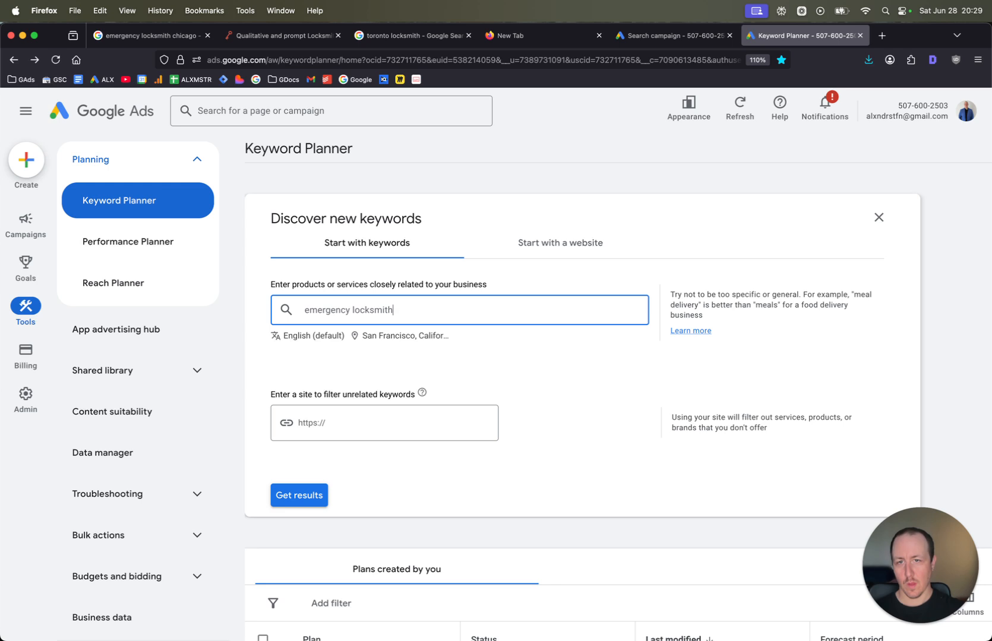
key(Return)
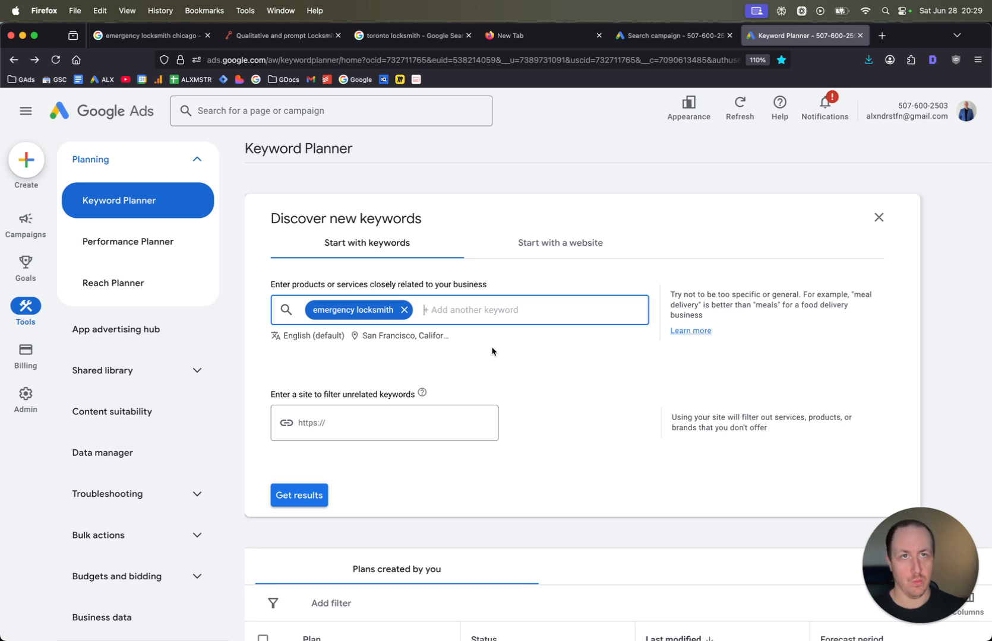
click(317, 514)
click(316, 495)
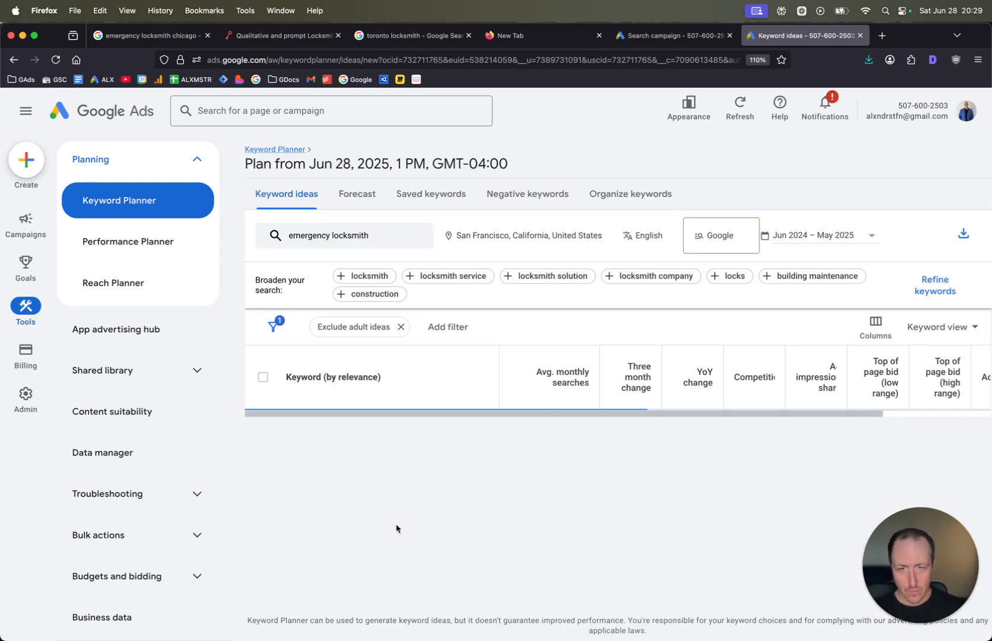
Step: Examine the low and high top-of-page bids for the San Francisco emergency locksmith keywords
scroll(703, 449, down, 1)
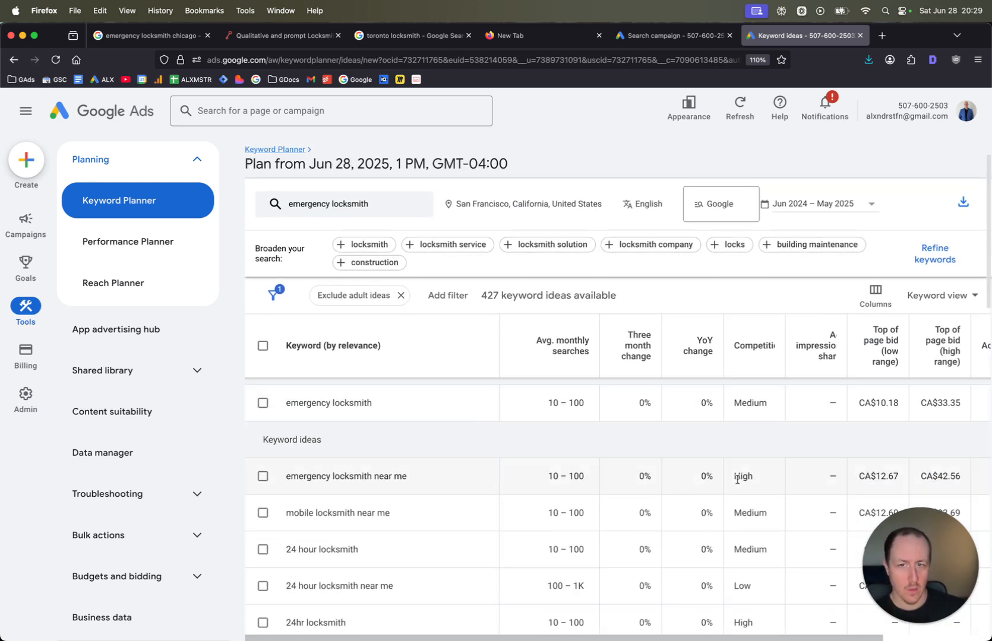
scroll(738, 476, right, 3)
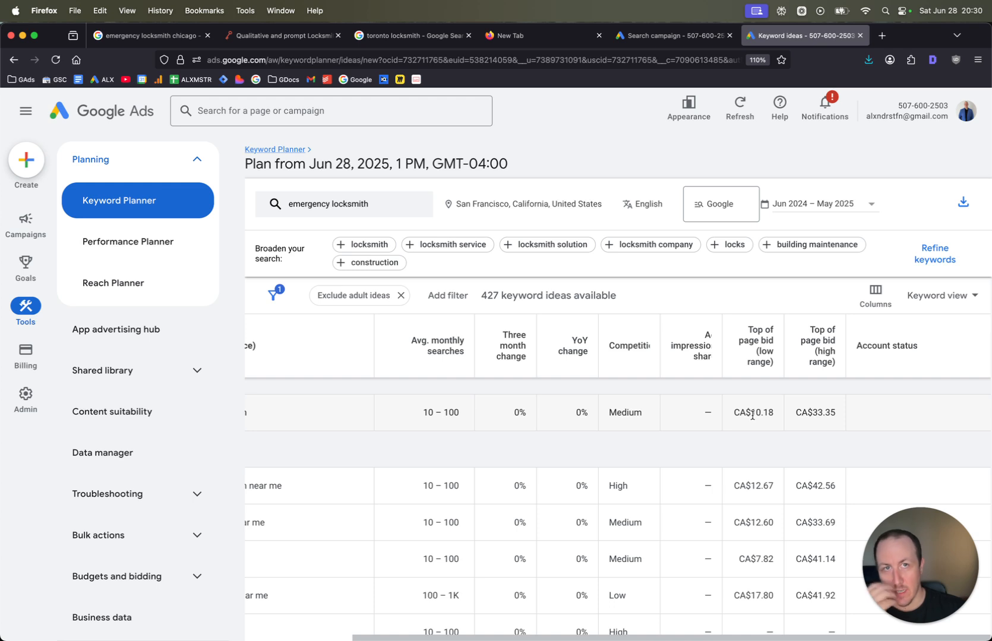
scroll(777, 434, left, 5)
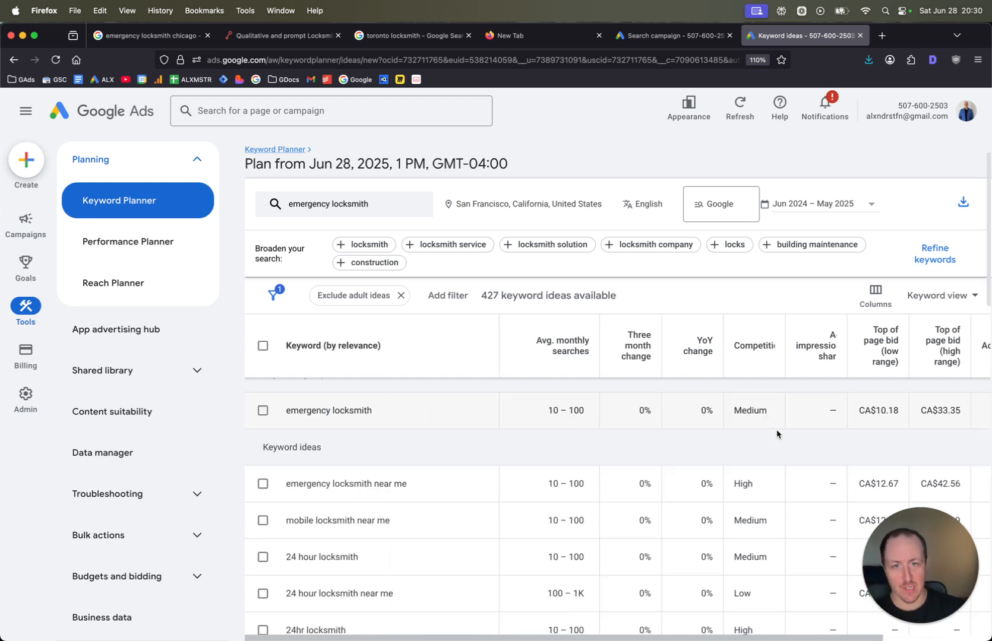
Step: Compare the top-of-page bids of "emergency locksmith" with those of the related San Francisco keyword ideas
scroll(490, 440, down, 1)
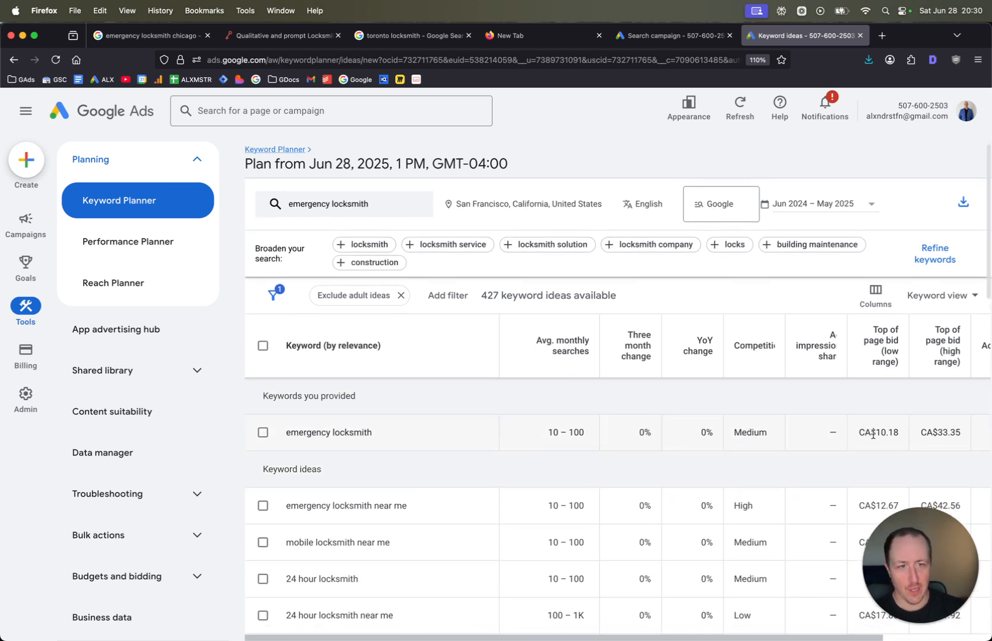
double_click(872, 432)
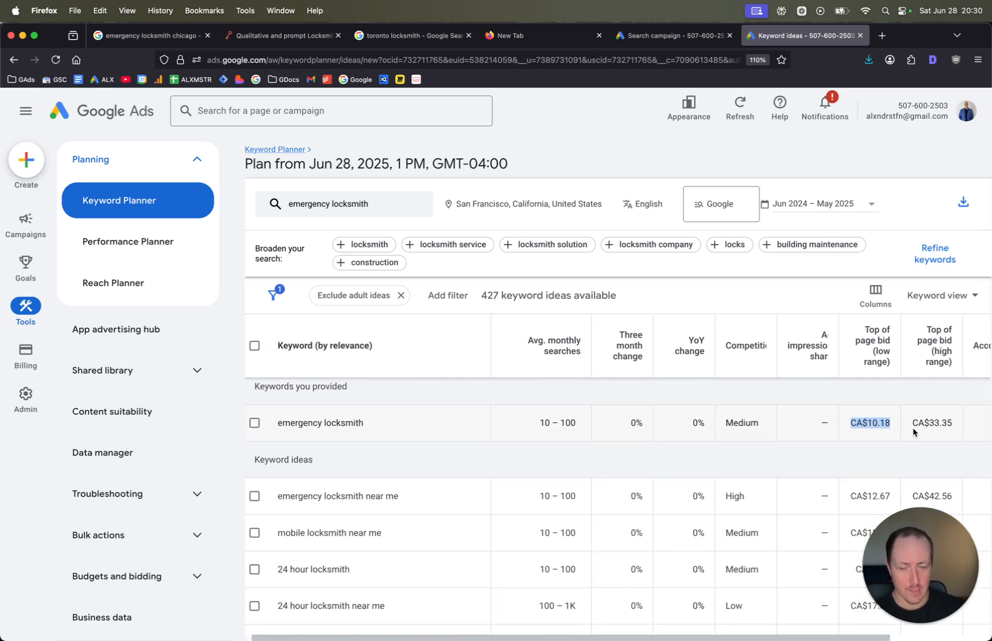
click(879, 421)
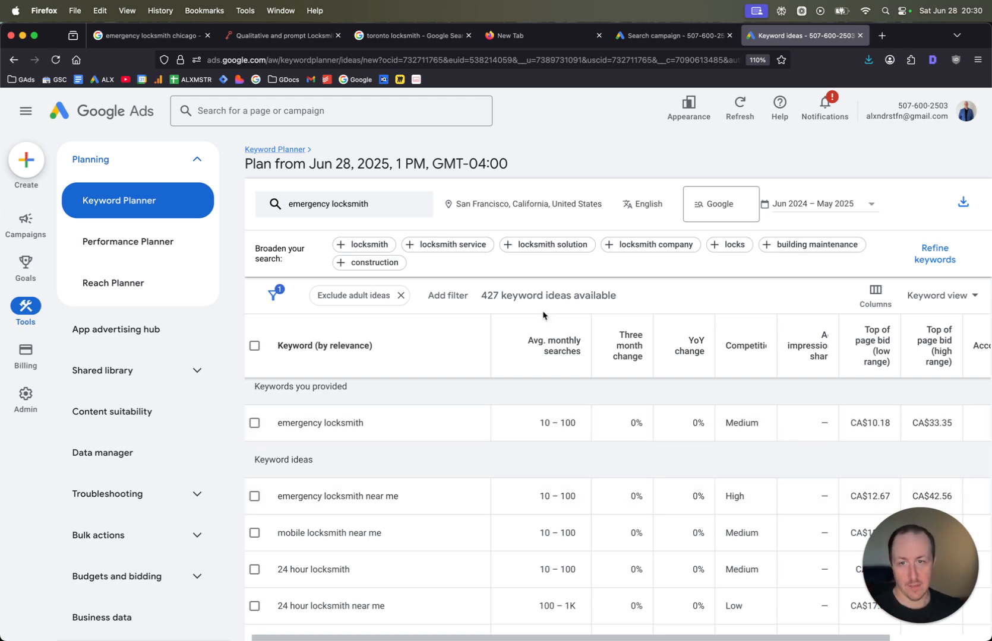
scroll(521, 311, down, 3)
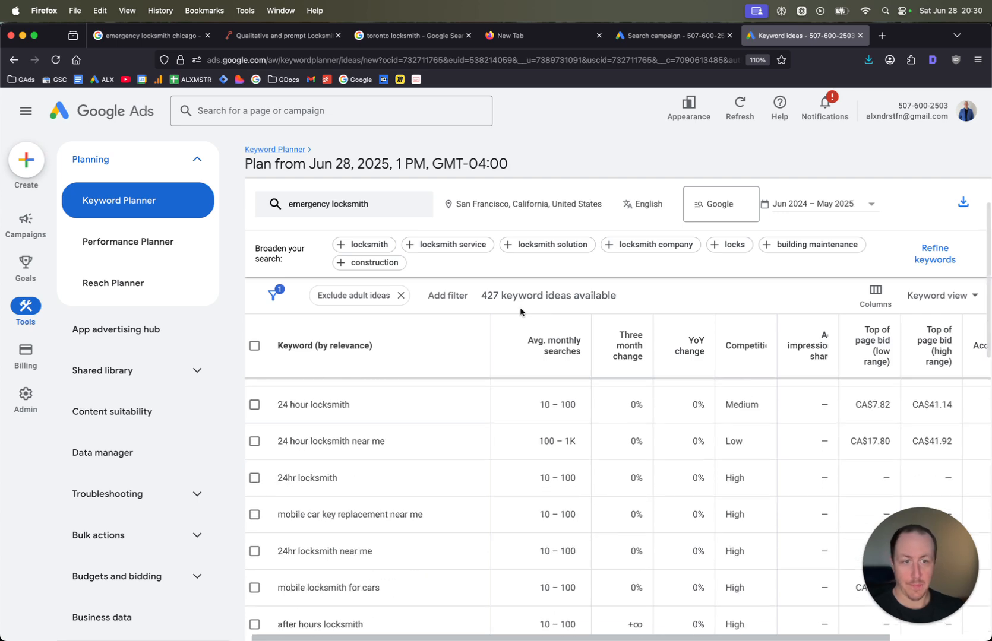
scroll(629, 382, up, 5)
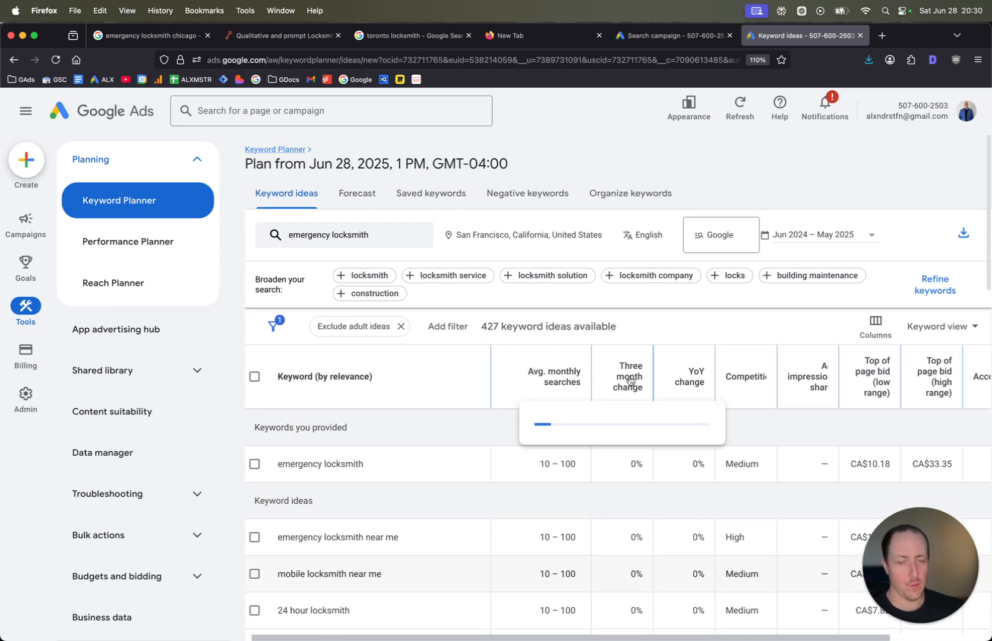
scroll(796, 389, down, 3)
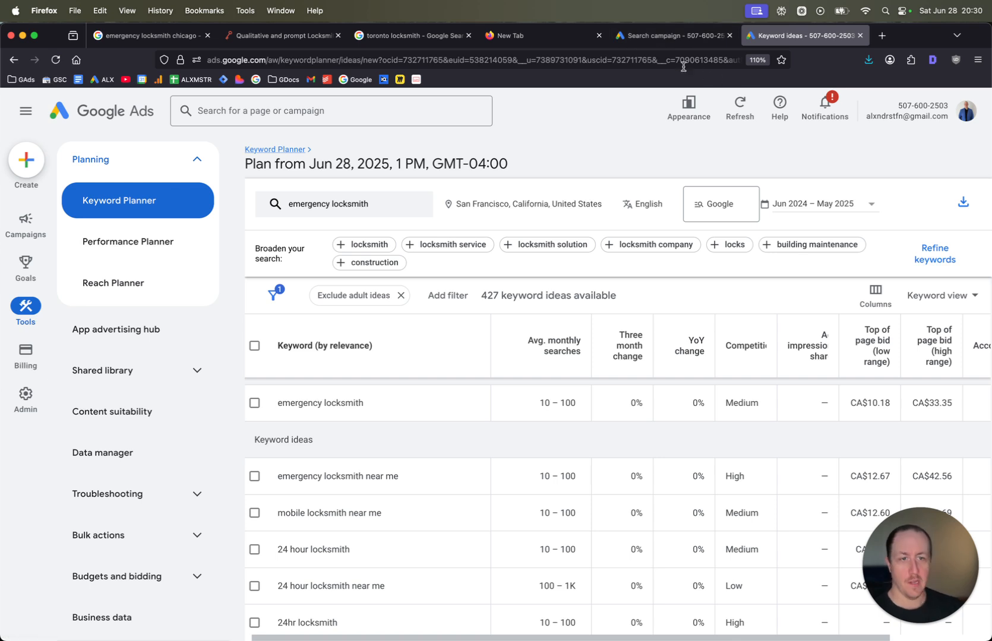
Step: Return to the Helena Locksmith campaign draft, set its custom average daily budget to CA$0.01 and continue to the campaign review
mouse_move(675, 46)
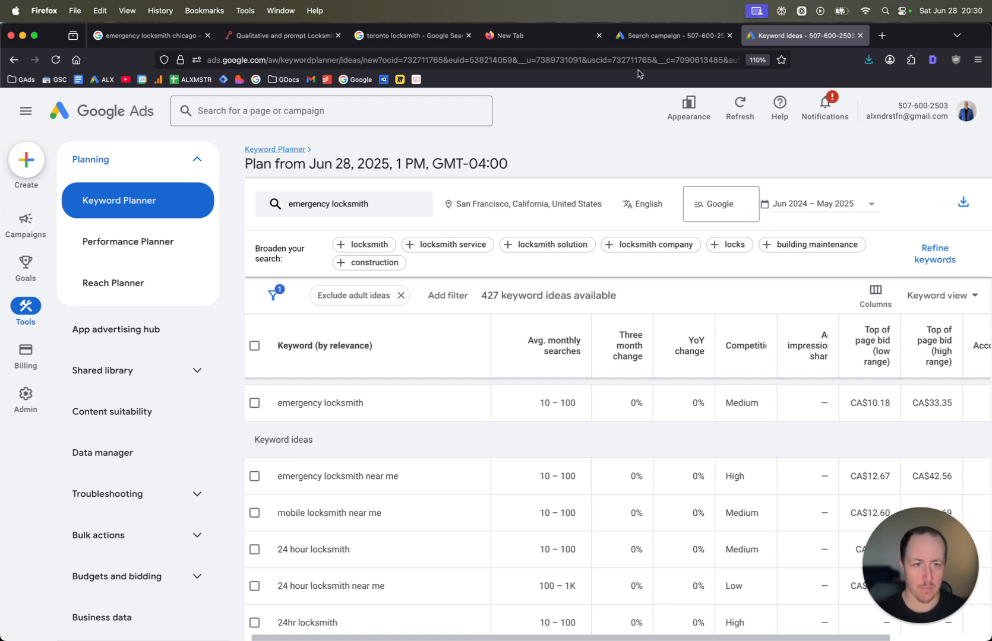
click(646, 43)
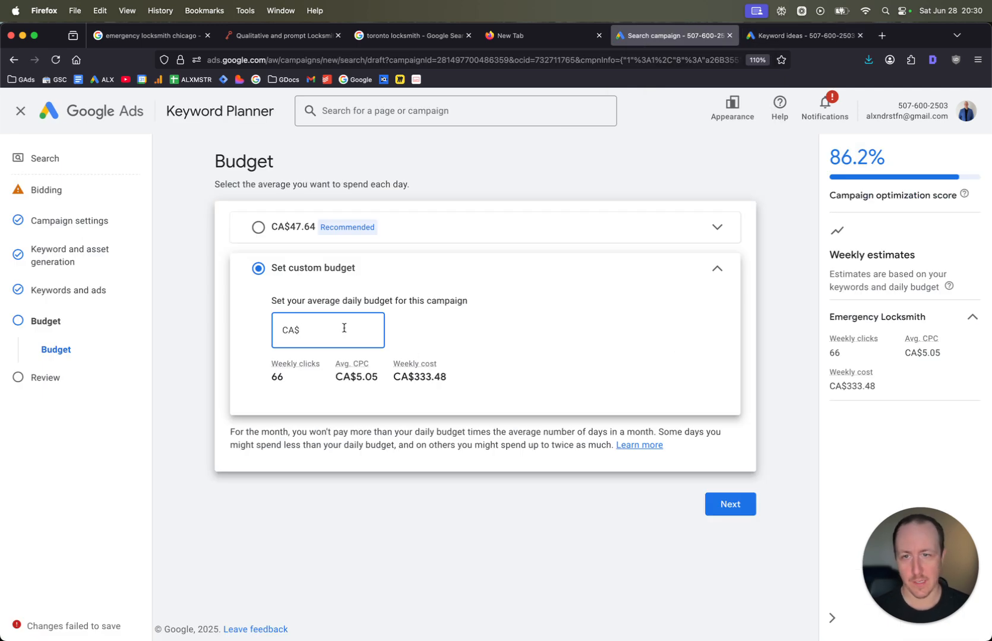
text(50)
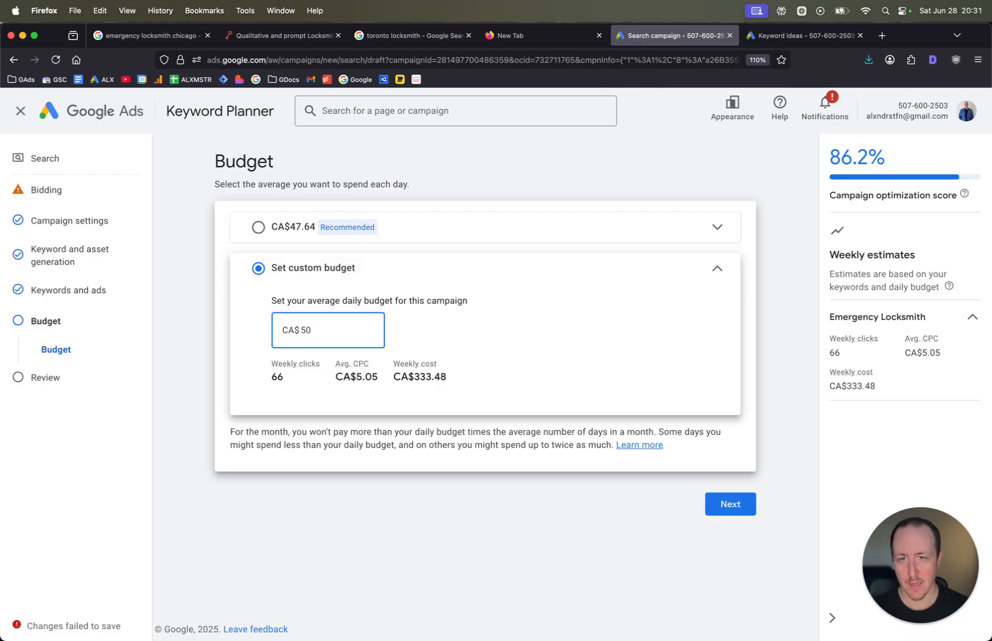
key(BackSpace)
text(0.01)
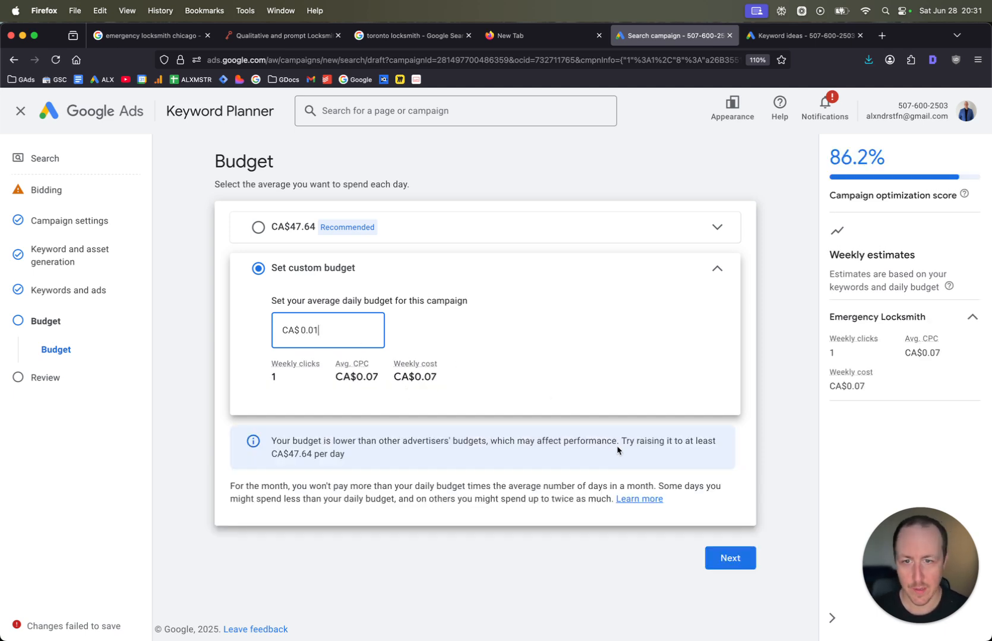
click(716, 558)
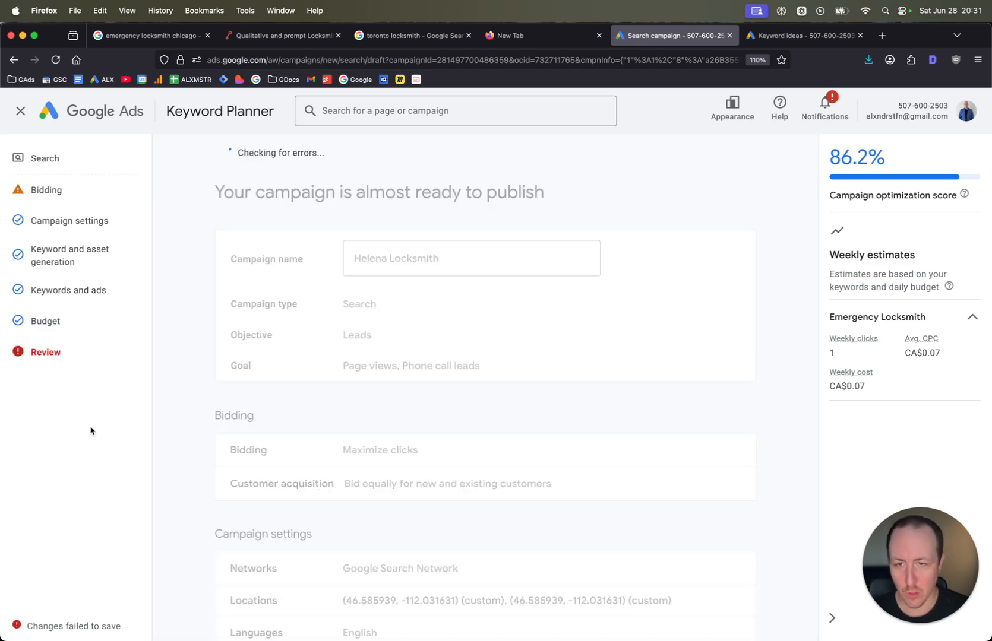
scroll(243, 370, down, 7)
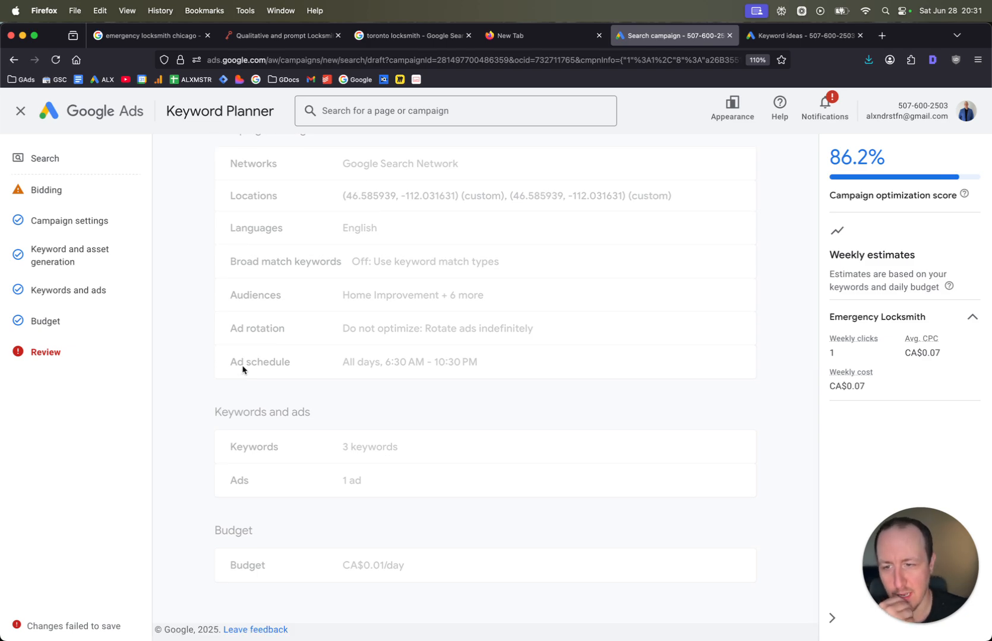
scroll(242, 370, up, 7)
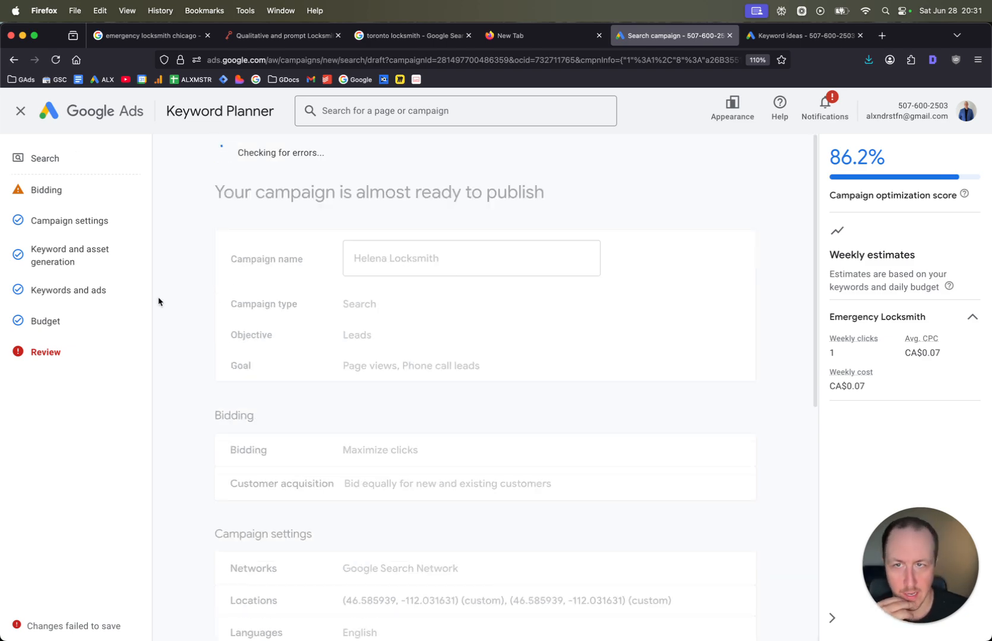
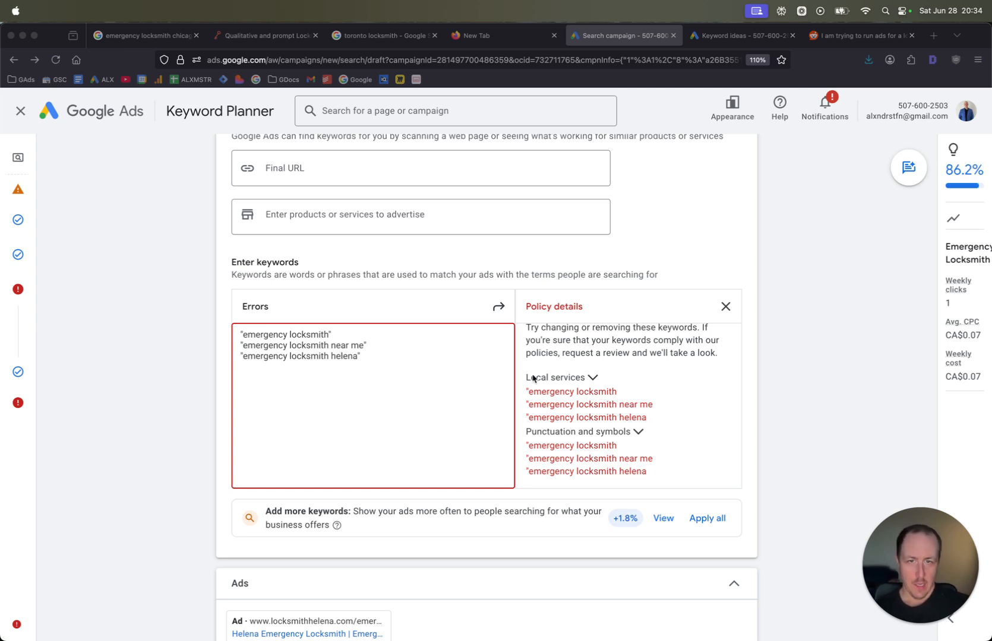
Step: Replace all the ad group's keywords with the phrase-match keywords "local service" and "local service near me", and continue to the budget
scroll(429, 422, up, 2)
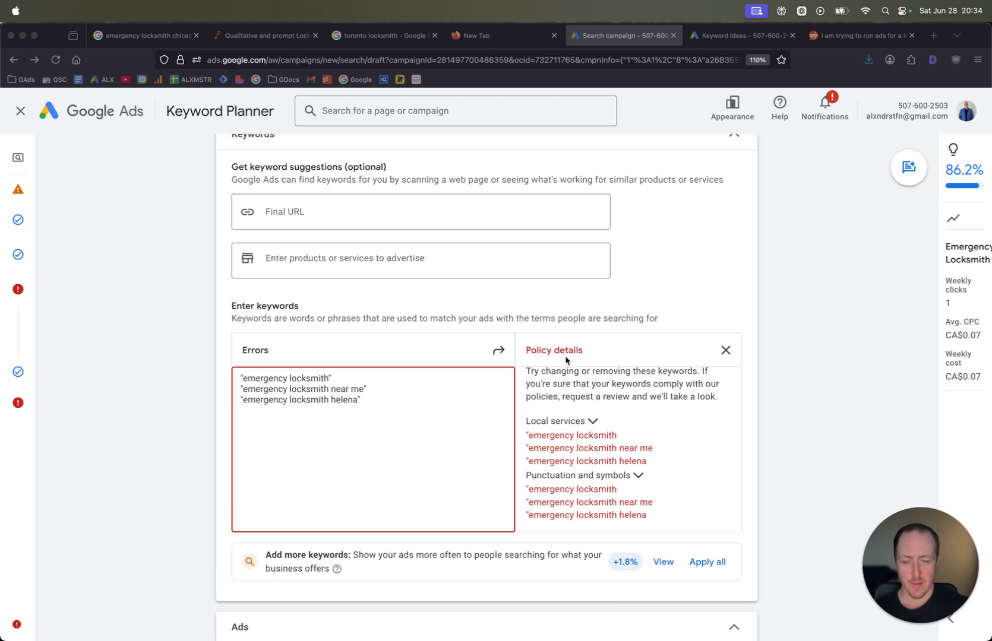
click(343, 402)
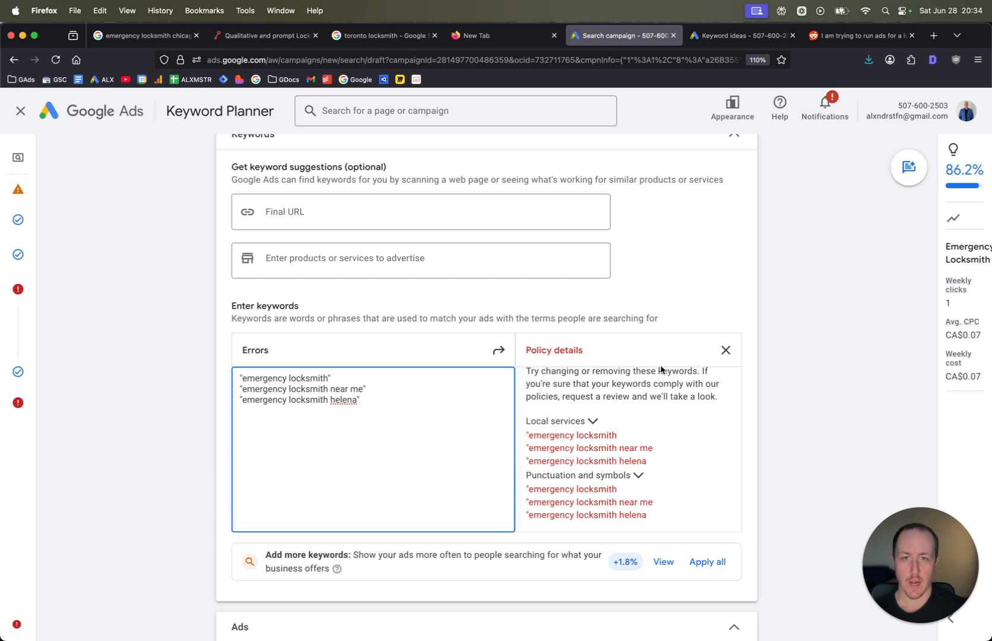
key(super+a)
key(BackSpace)
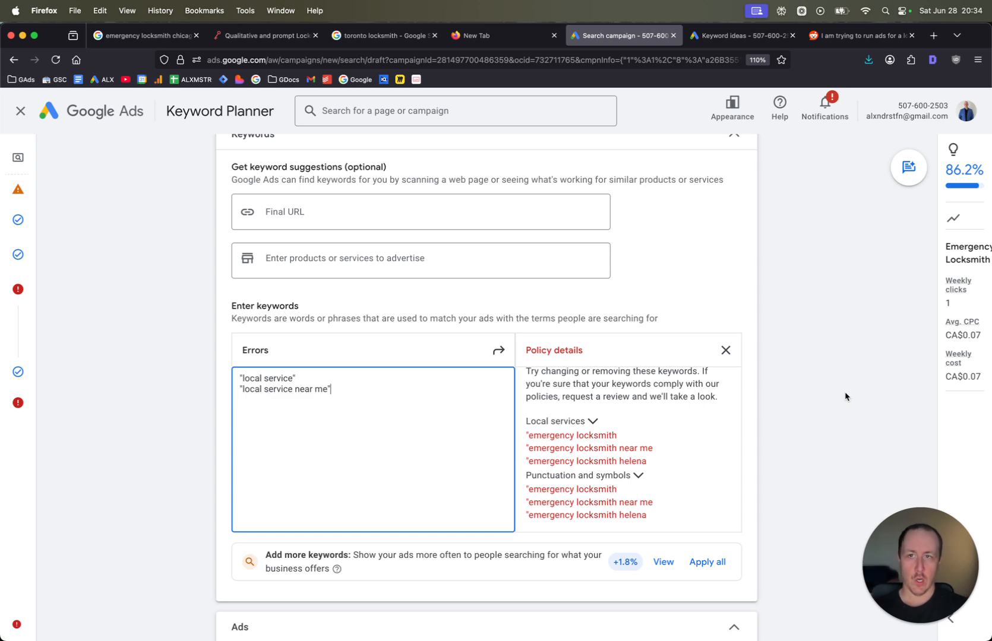
scroll(704, 392, down, 3)
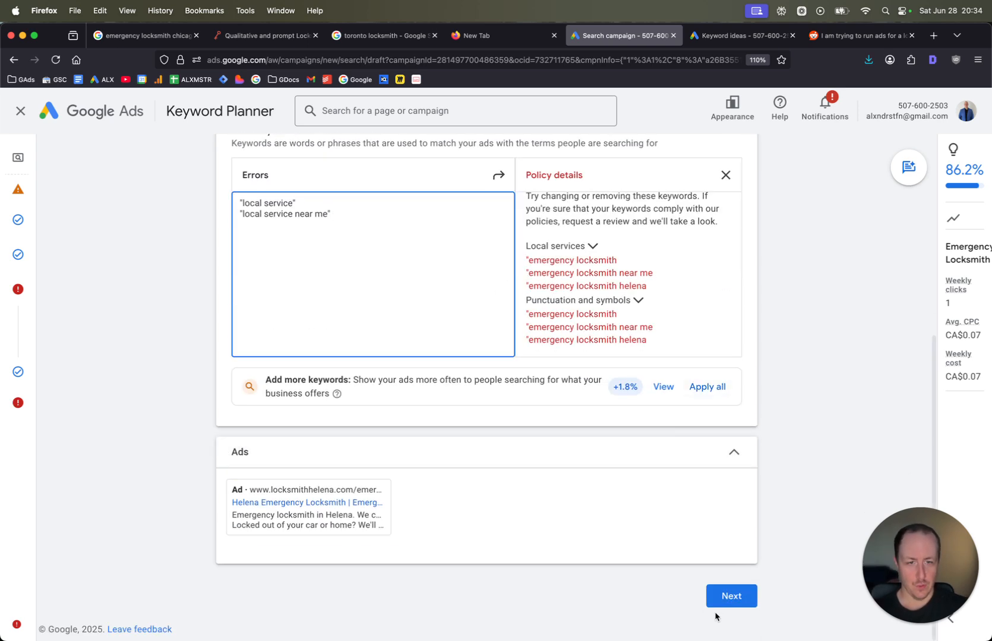
click(732, 597)
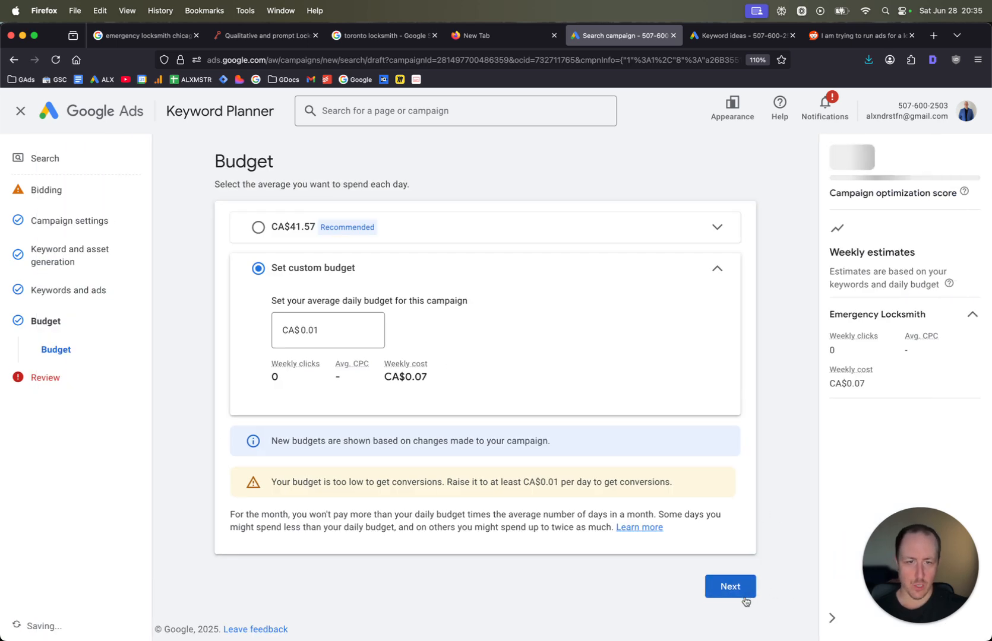
Step: Accept the daily budget, go through the campaign review and publish the Helena Locksmith campaign
click(734, 588)
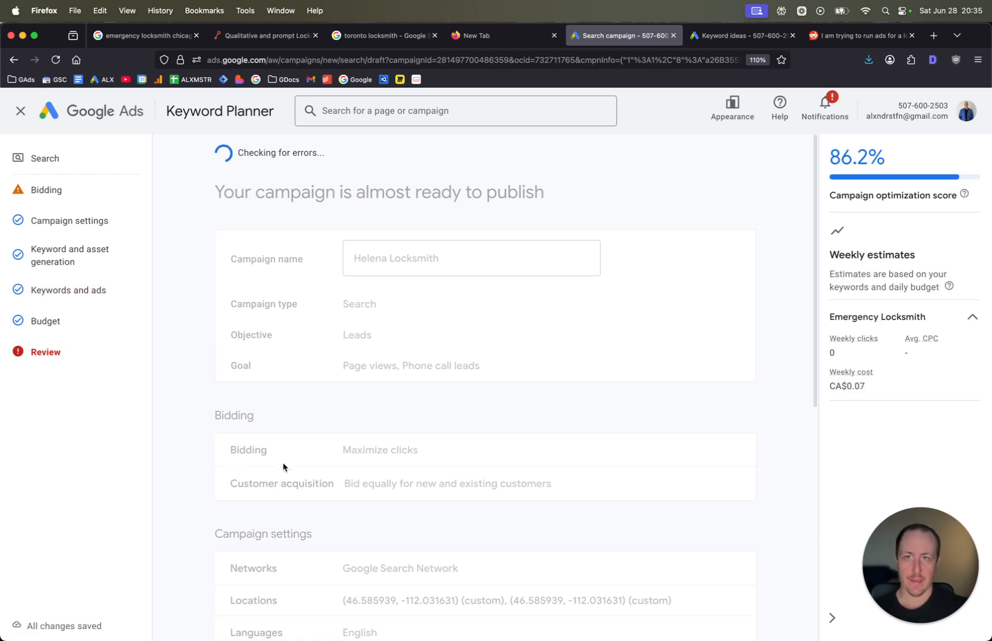
scroll(268, 366, down, 10)
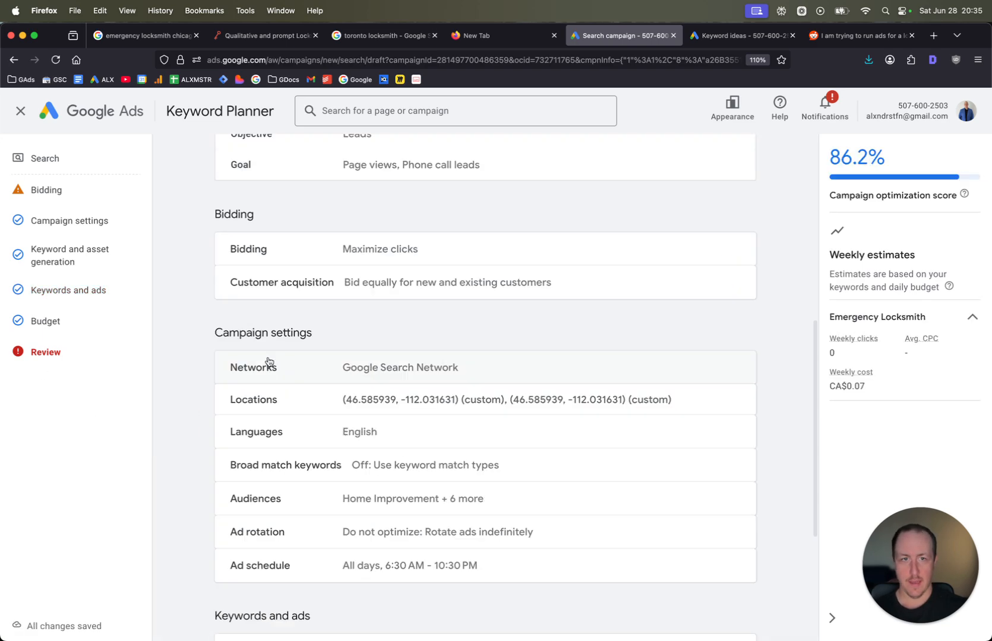
click(701, 587)
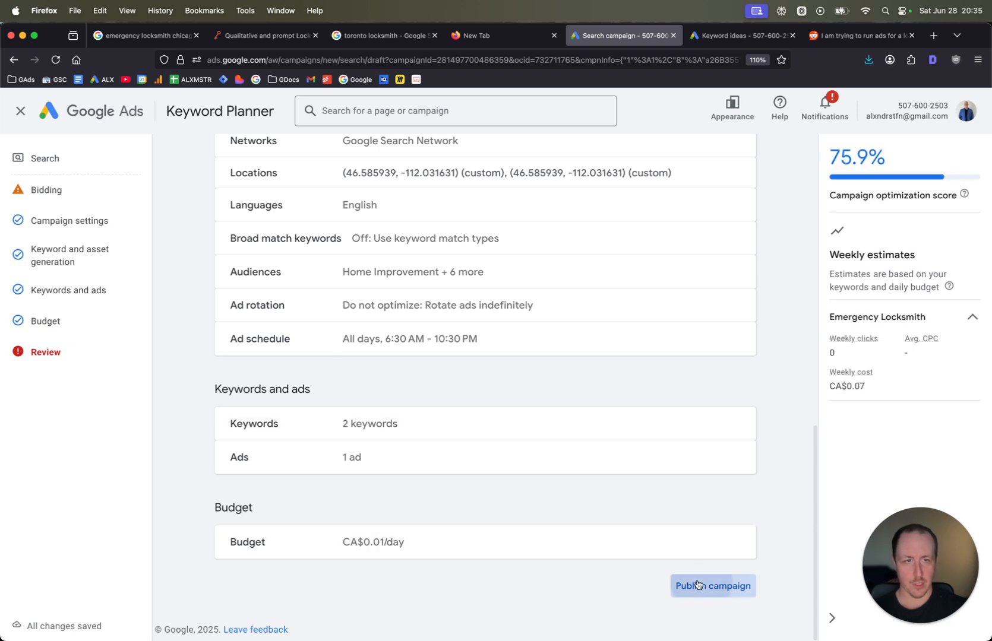
click(601, 425)
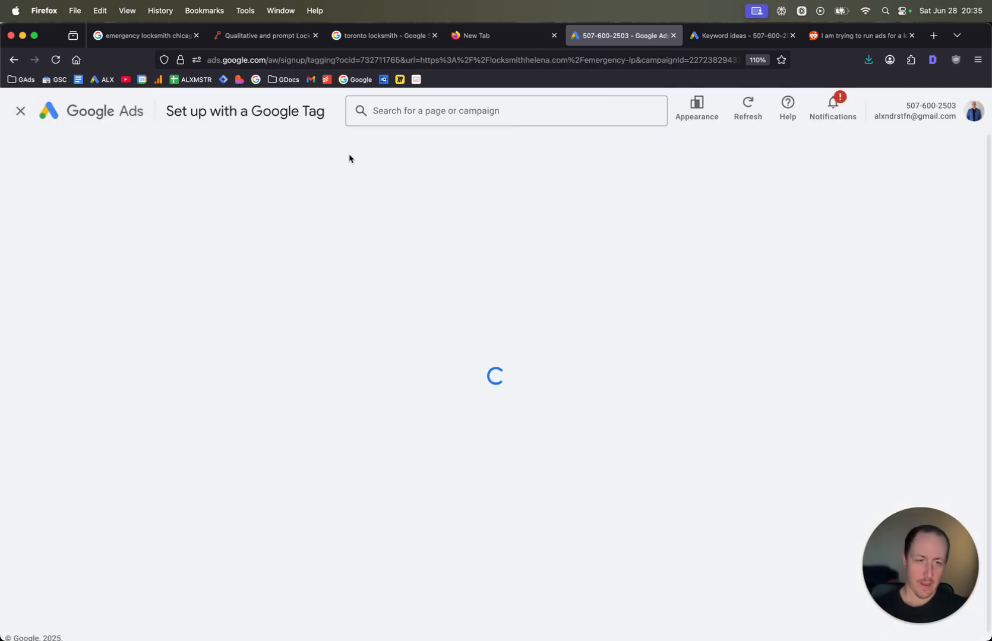
Step: Look through the Google tag installation instructions and leave the tag setup page
right_click(572, 343)
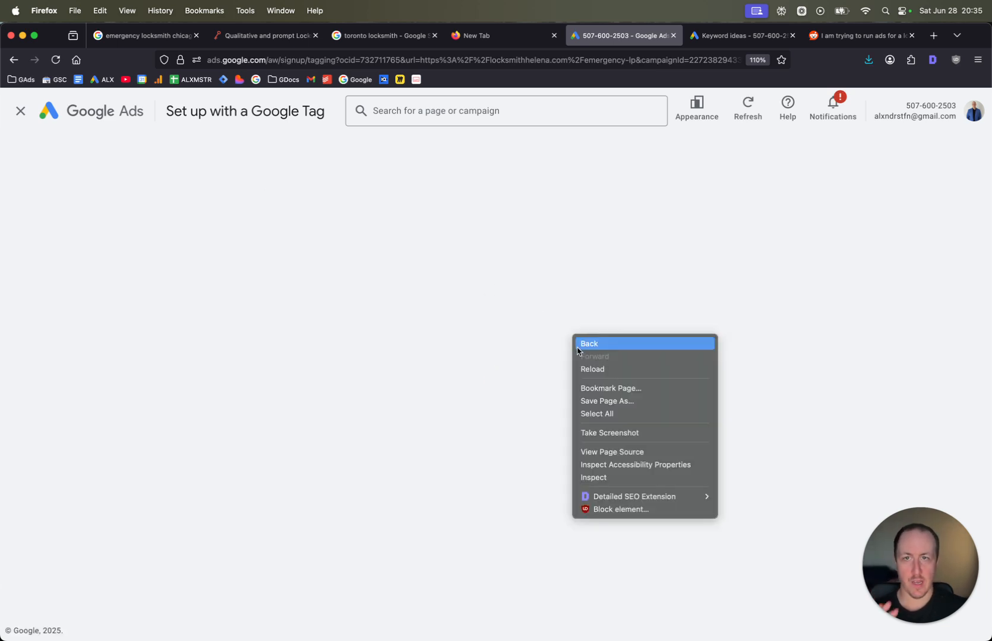
click(507, 349)
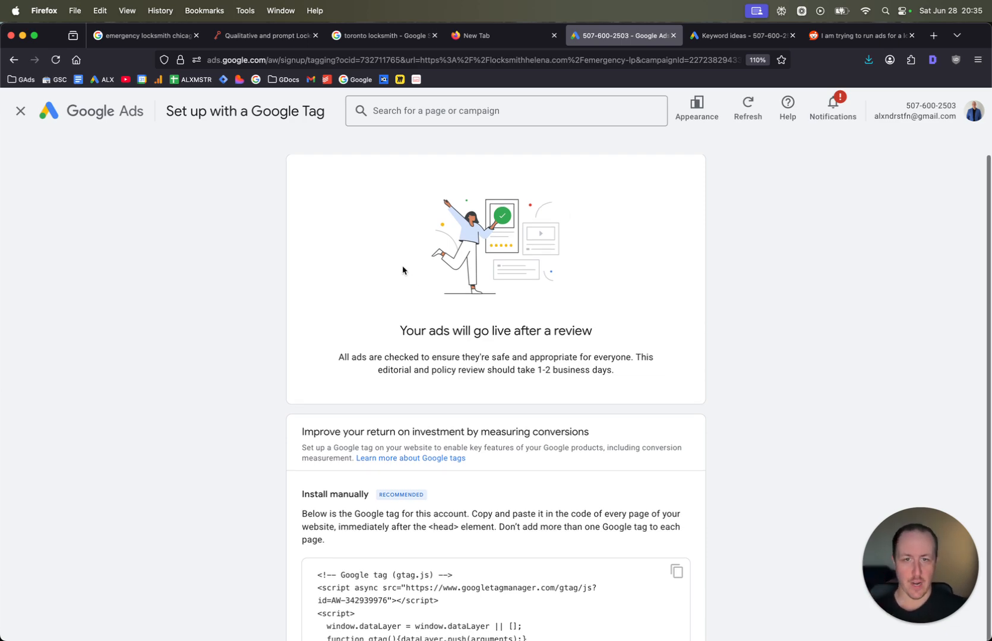
scroll(445, 310, down, 5)
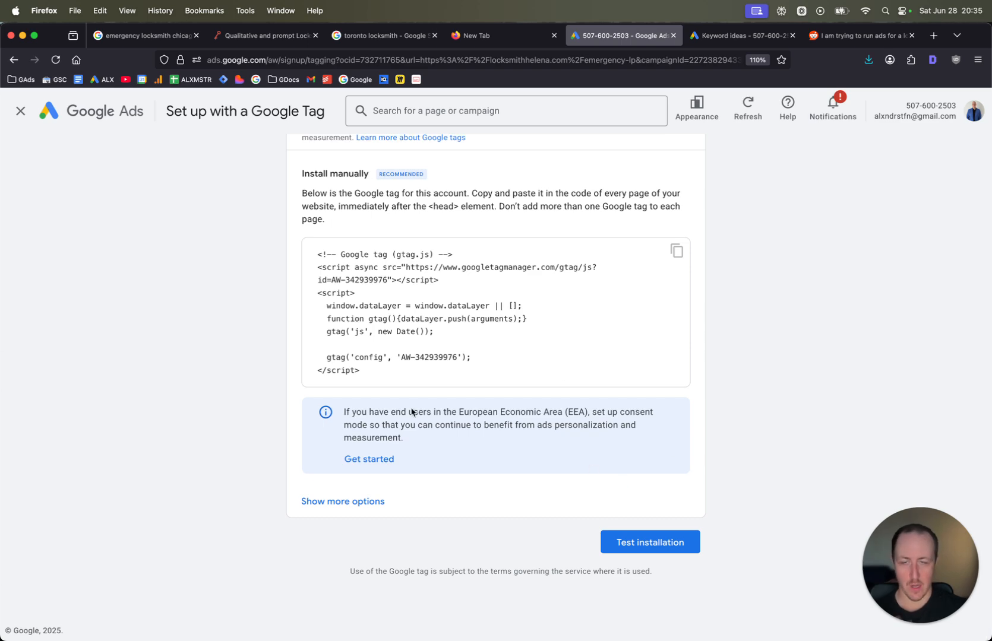
click(20, 111)
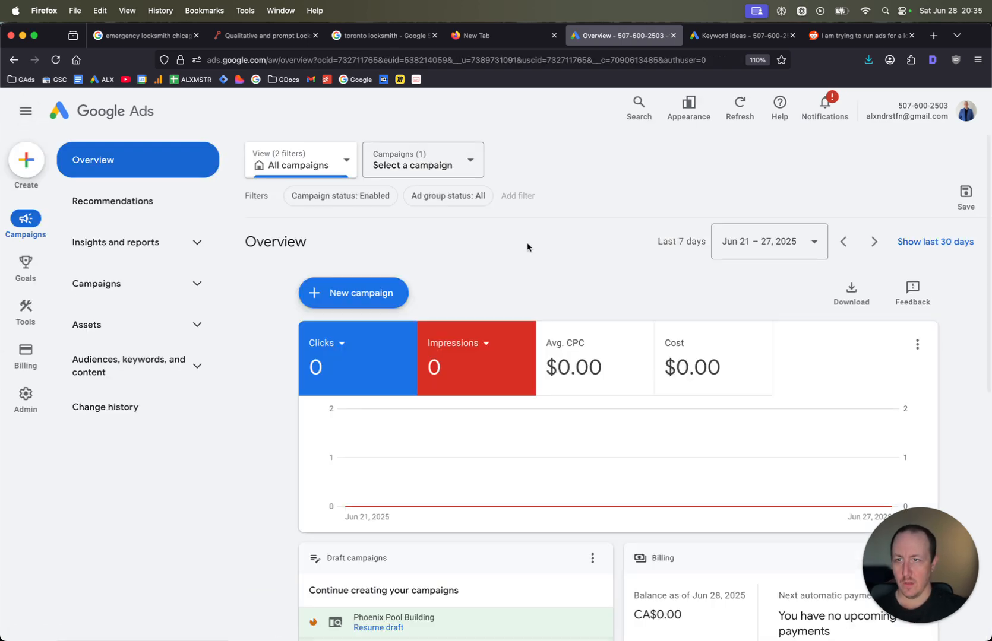
Step: Go to the account's campaign list and open the bidding settings of the Helena Locksmith campaign
click(138, 284)
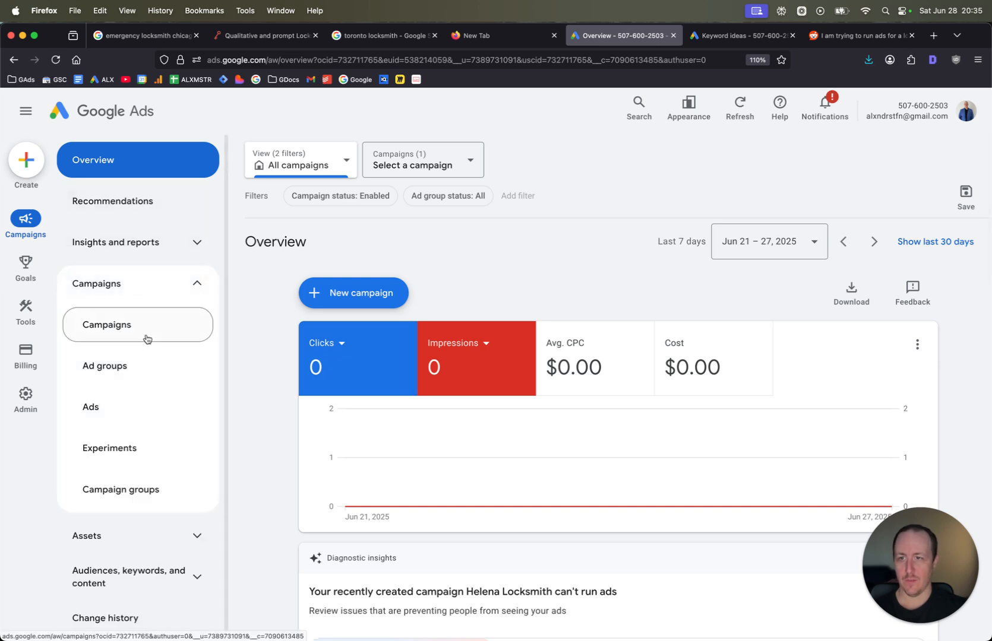
click(133, 325)
scroll(480, 241, down, 1)
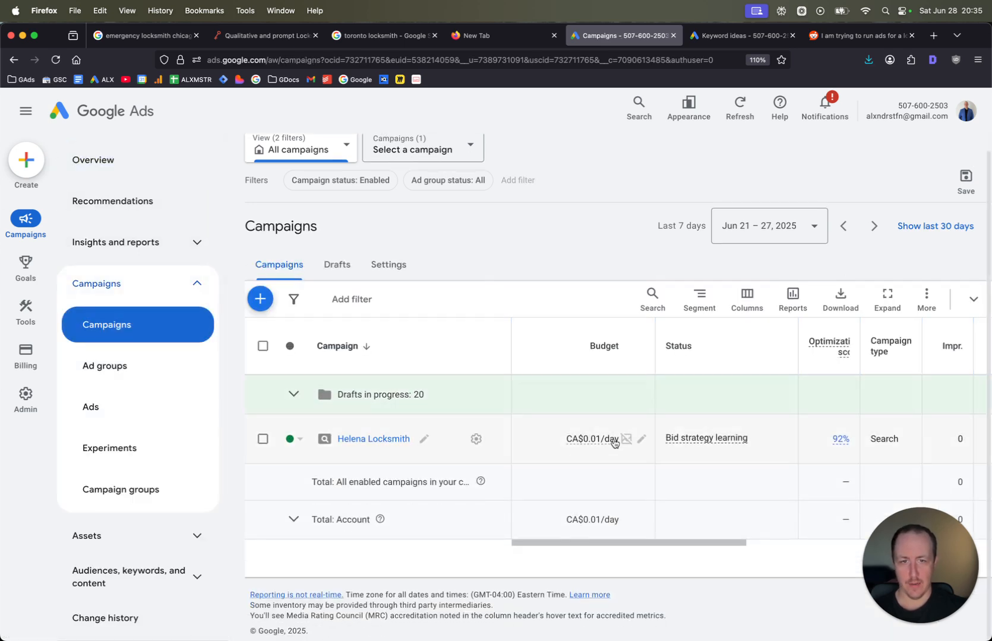
click(479, 445)
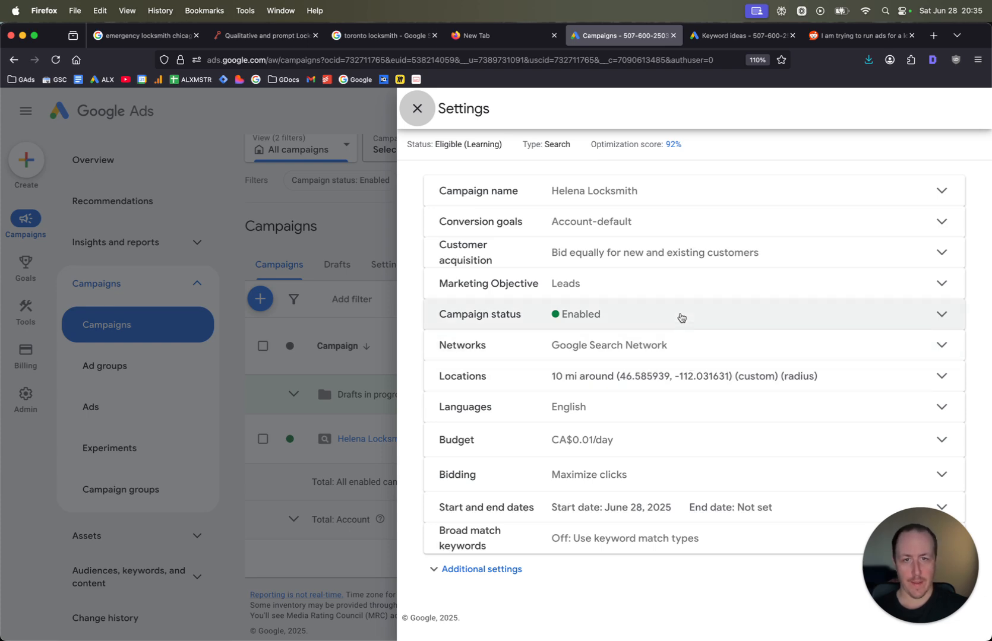
click(664, 483)
double_click(589, 458)
text(10)
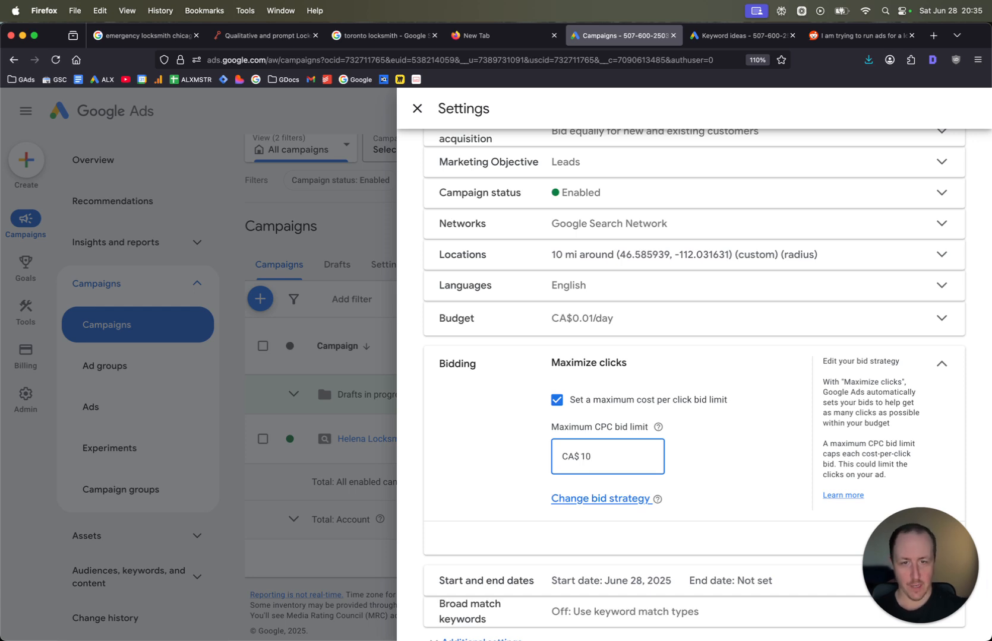
key(BackSpace)
key(BackSpace)
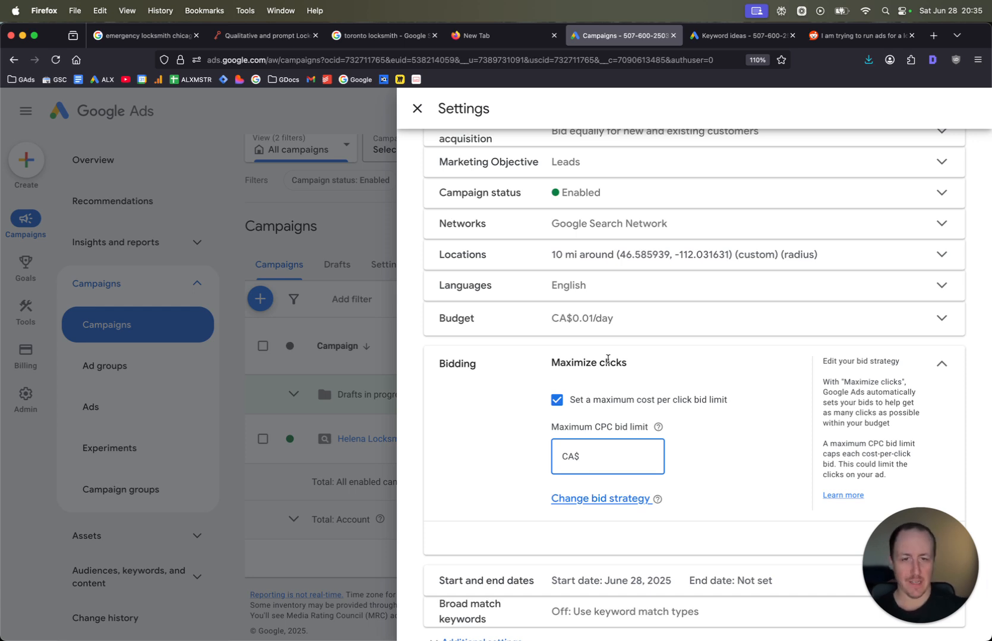
click(626, 403)
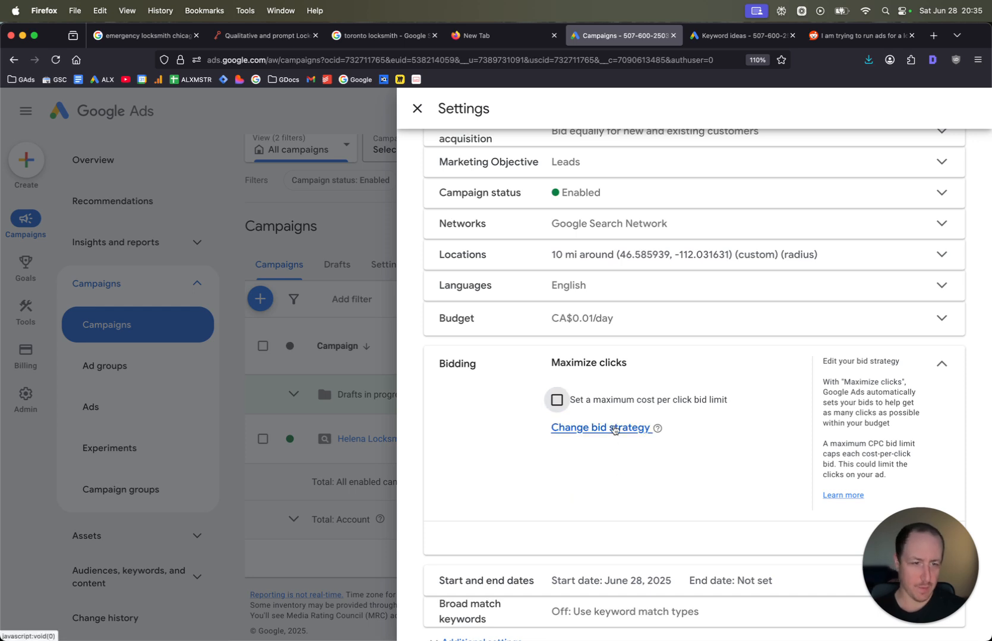
Step: Switch the Helena Locksmith campaign's bid strategy to Manual CPC by selecting the strategy directly, save it and close the campaign settings
click(614, 429)
scroll(579, 386, down, 2)
click(575, 346)
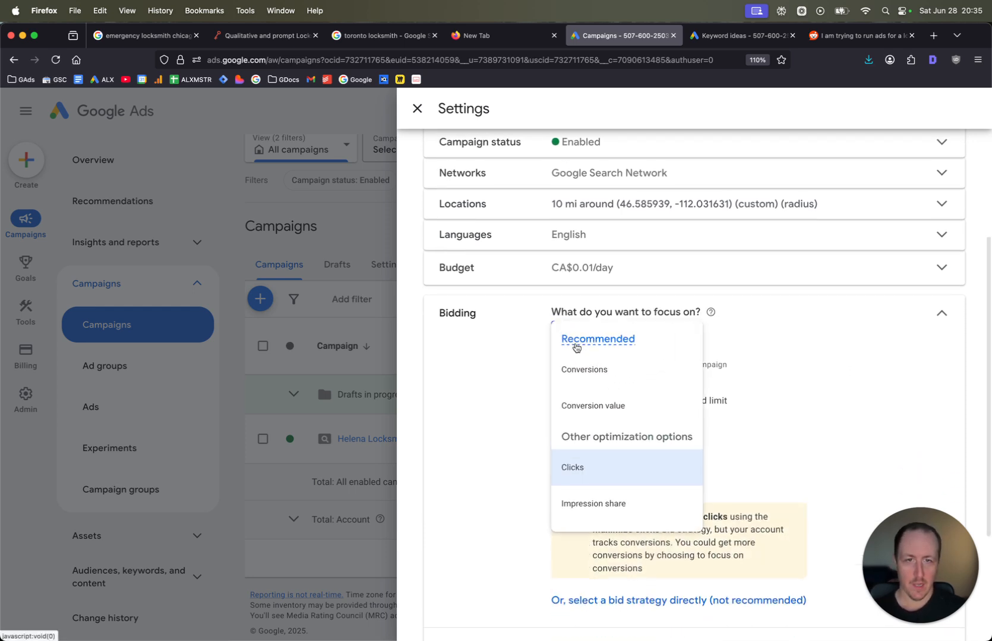
click(794, 347)
scroll(639, 492, down, 3)
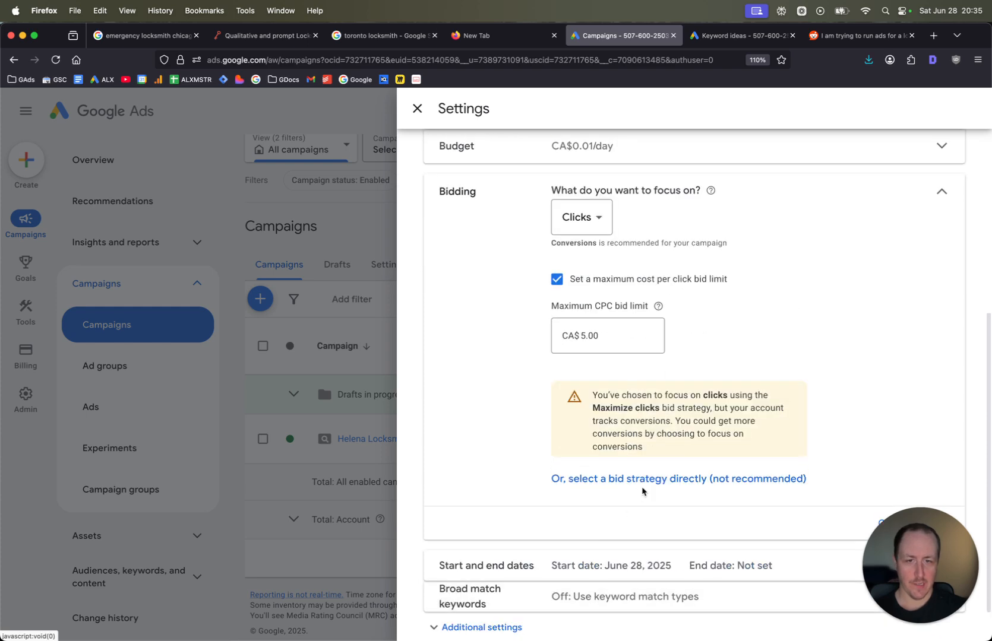
click(642, 483)
click(600, 277)
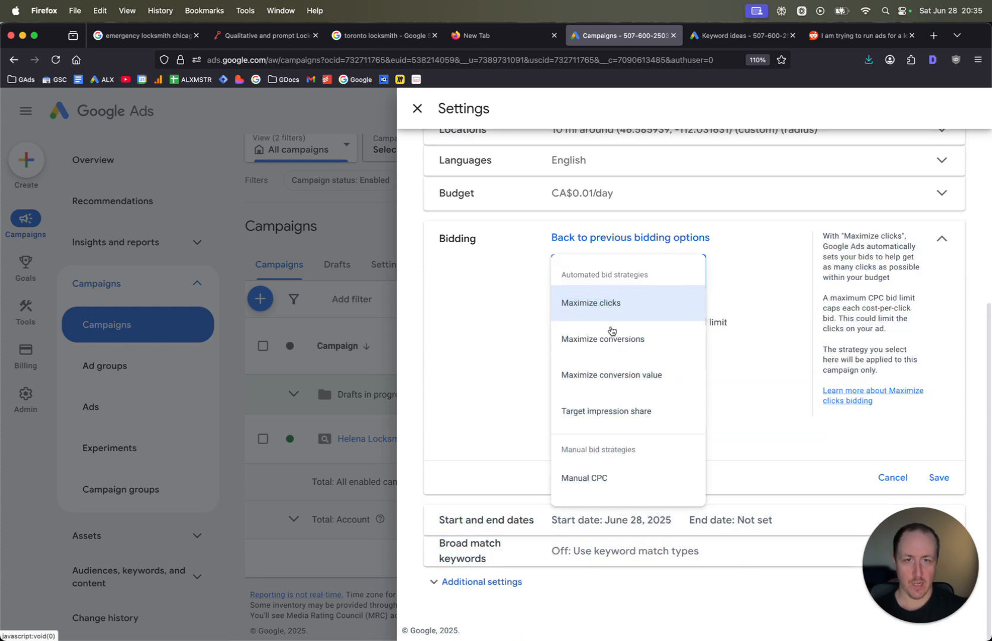
click(621, 483)
click(940, 481)
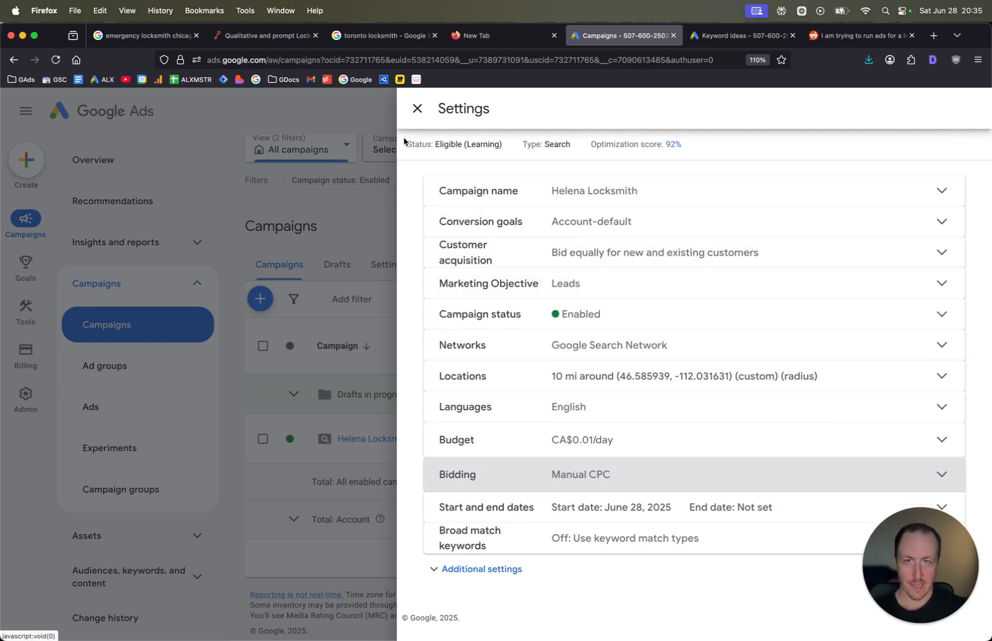
click(418, 108)
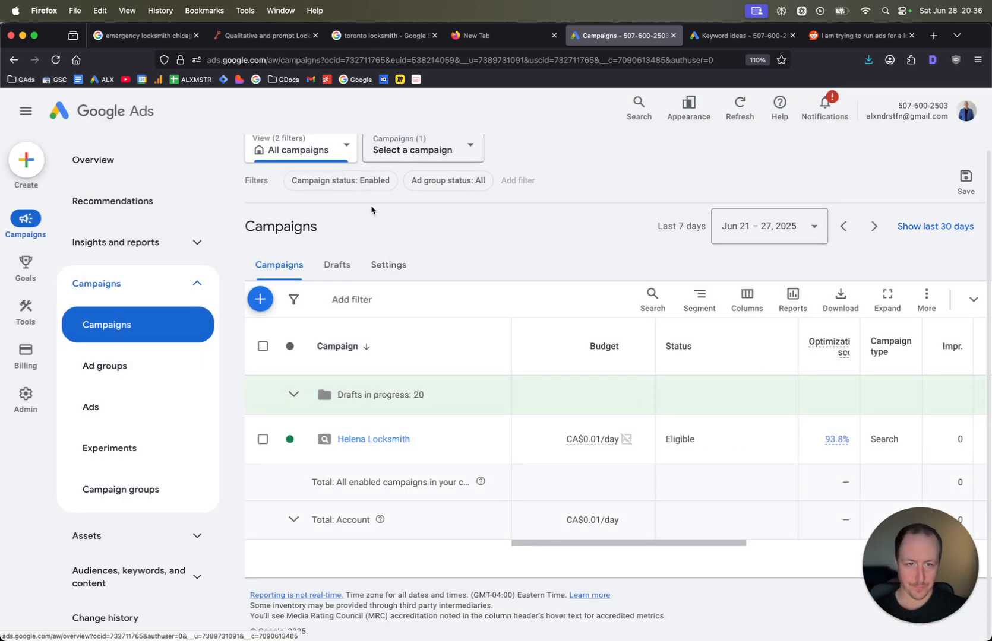
Step: Reload the campaigns page, go to the account's ad group list and dismiss the account alerts
click(55, 59)
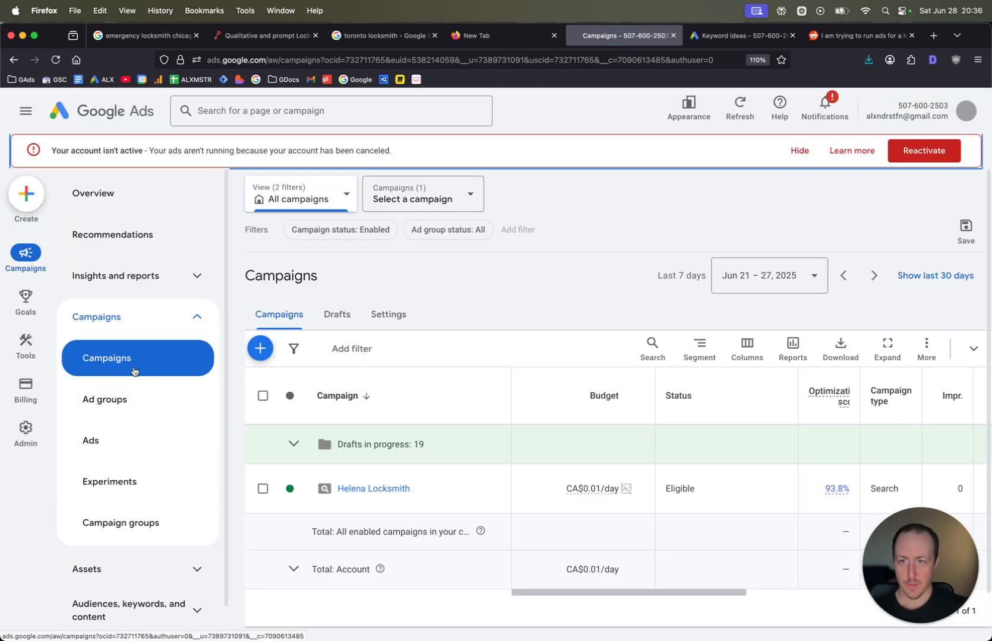
click(137, 399)
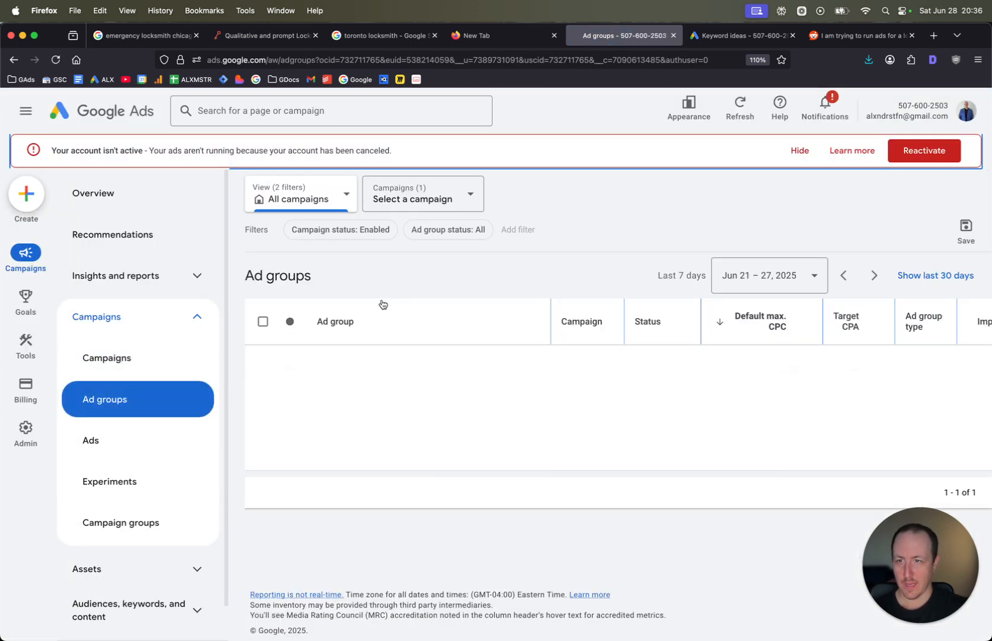
click(799, 152)
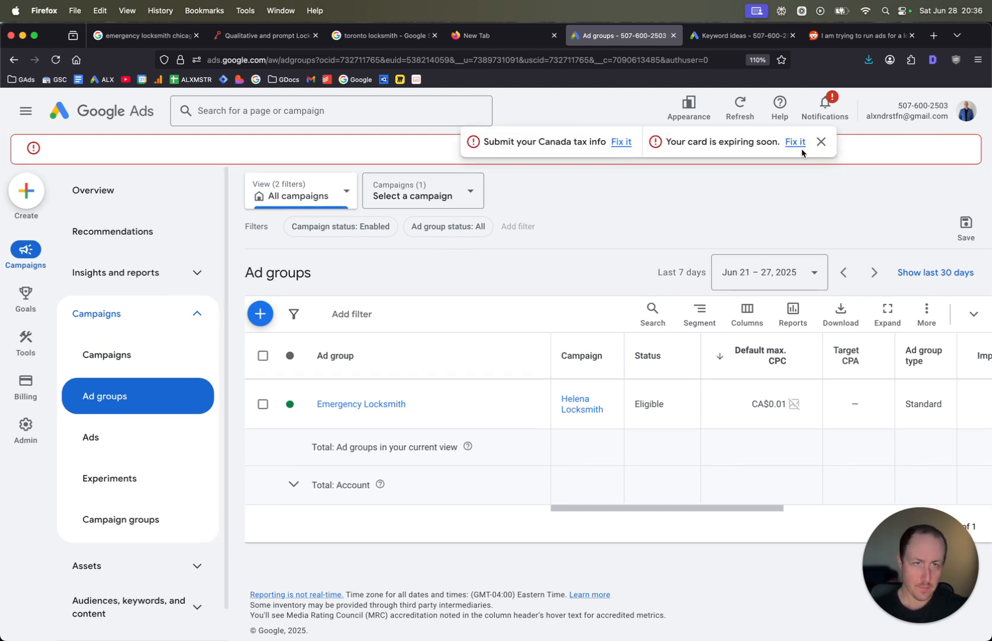
click(820, 141)
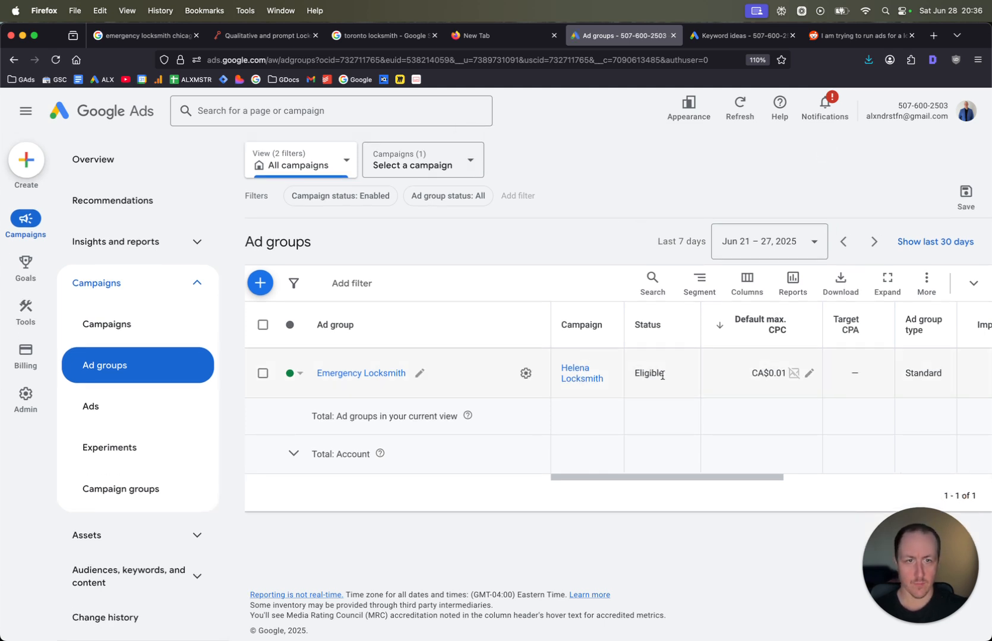
Step: Set the Emergency Locksmith ad group's default max. CPC to CA$7.00 and confirm the large increase
scroll(654, 375, right, 2)
click(753, 376)
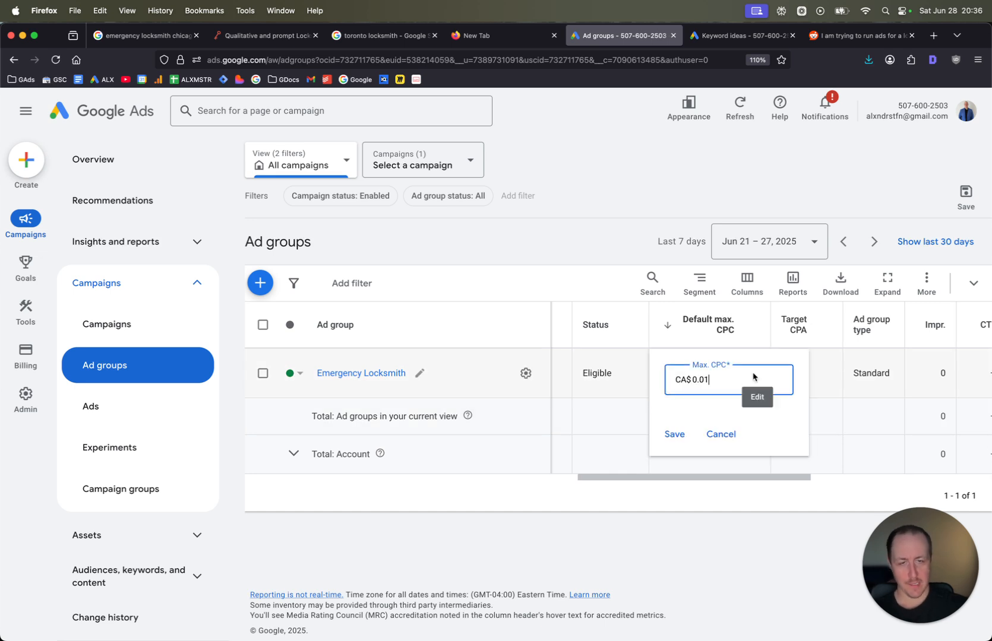
drag(748, 379, 663, 377)
text(7)
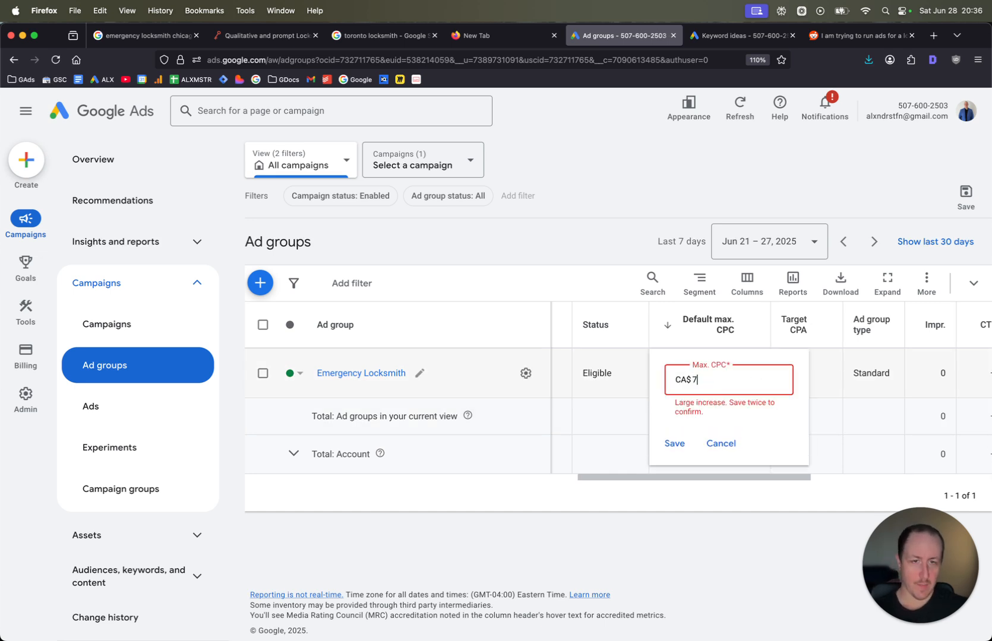
click(676, 443)
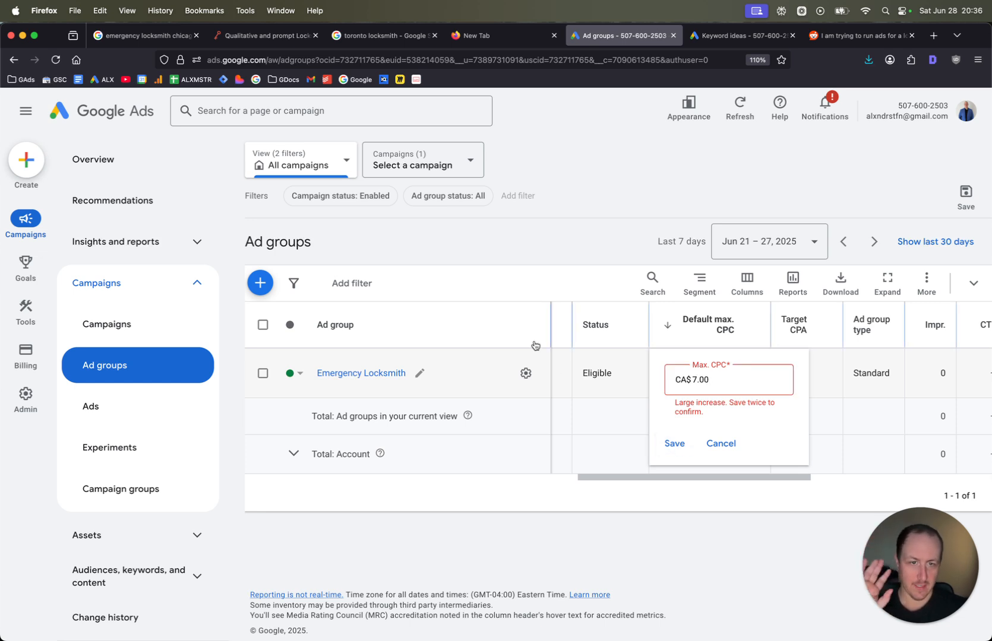
click(675, 444)
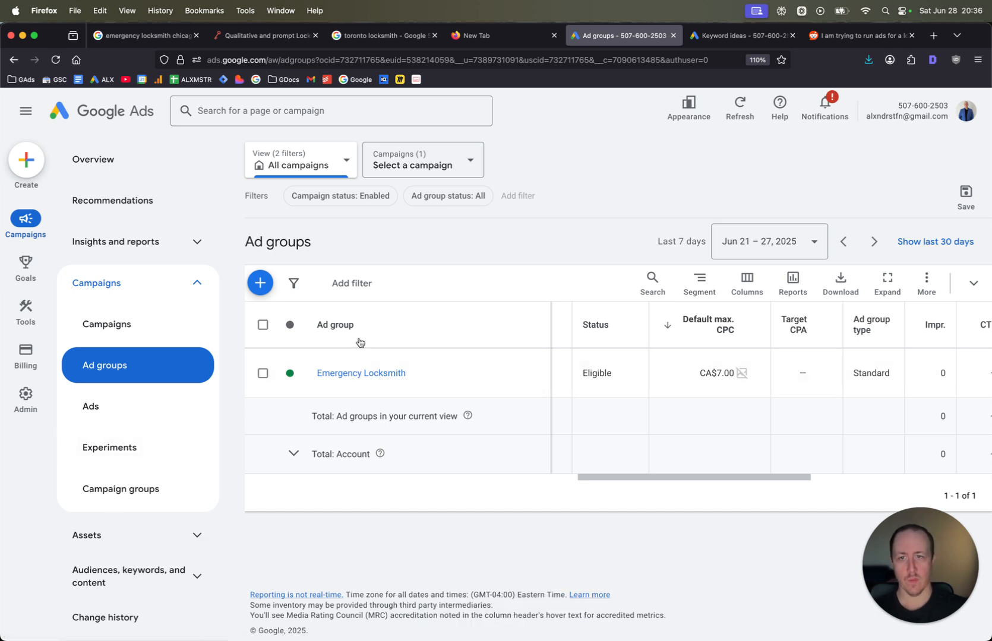
Step: Open the Emergency Locksmith ad group's keywords, hide the account alert and check the keywords' match types, status and max. CPC bids
click(361, 376)
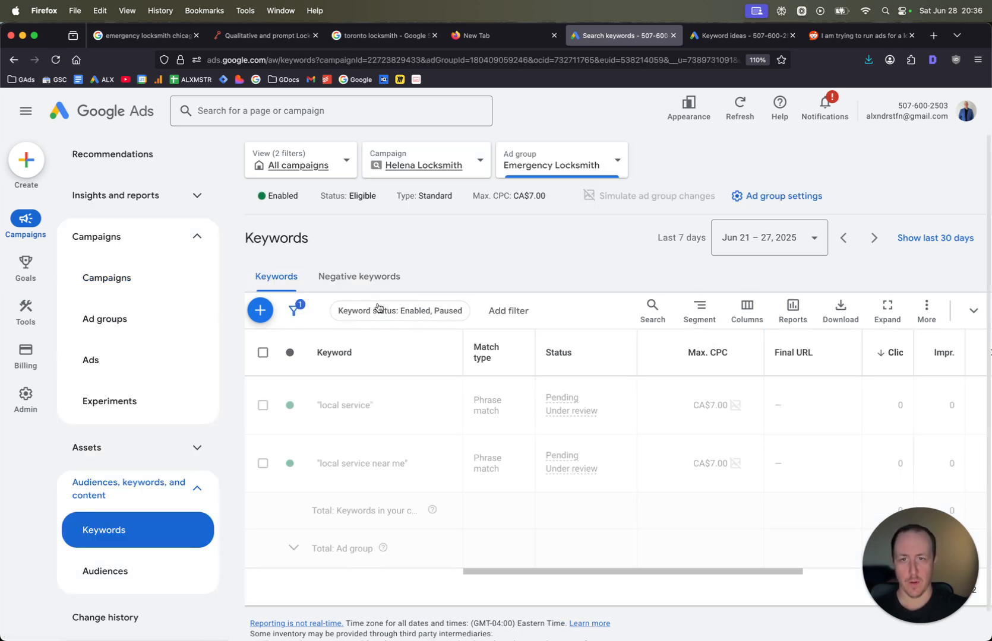
scroll(396, 297, down, 1)
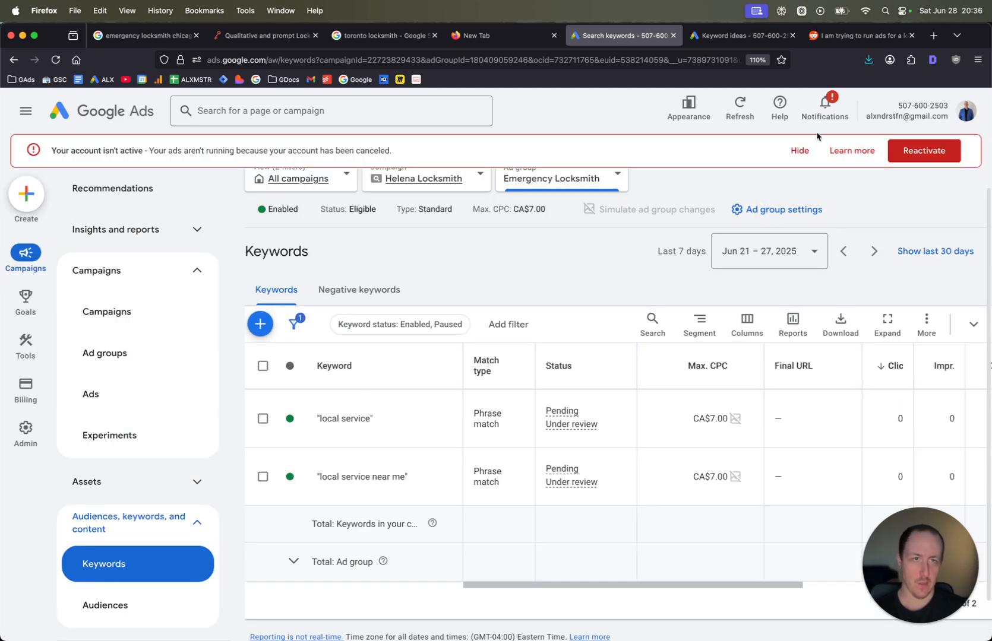
click(799, 152)
scroll(606, 414, down, 1)
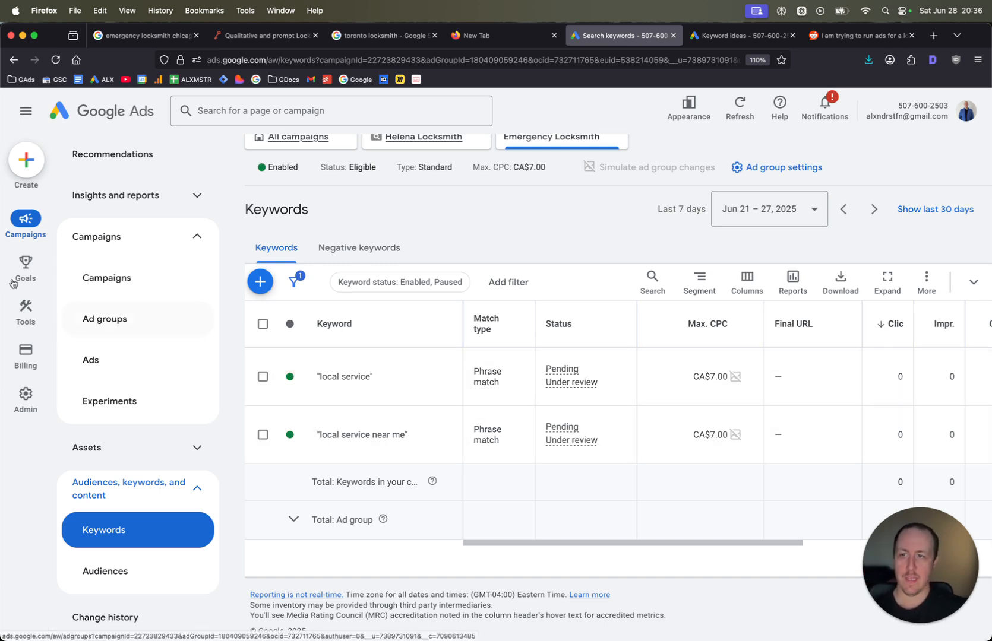
Step: Return to the campaign list and pause the Helena Locksmith campaign
click(128, 281)
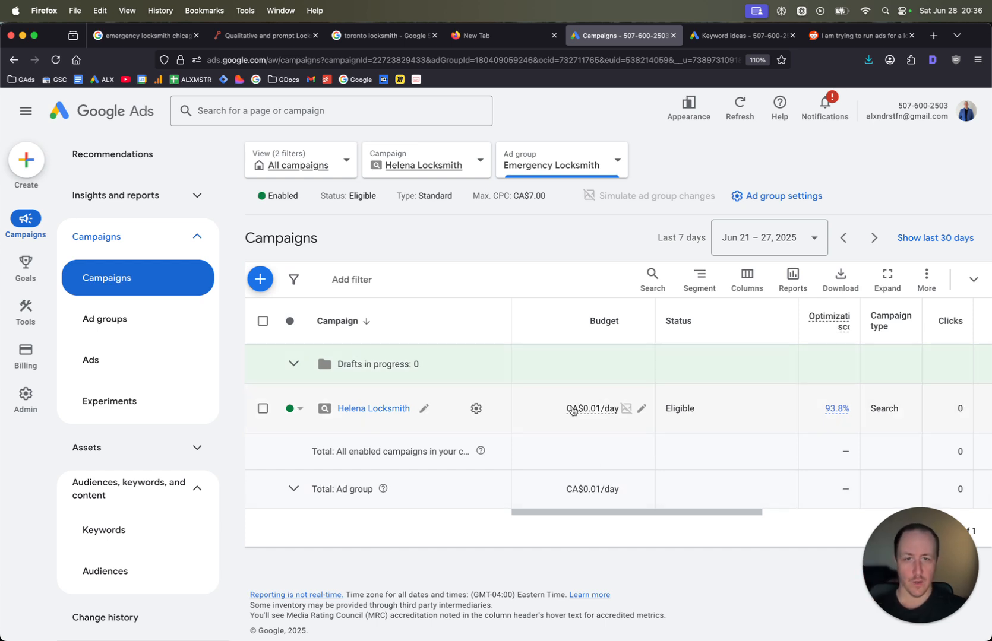
click(303, 407)
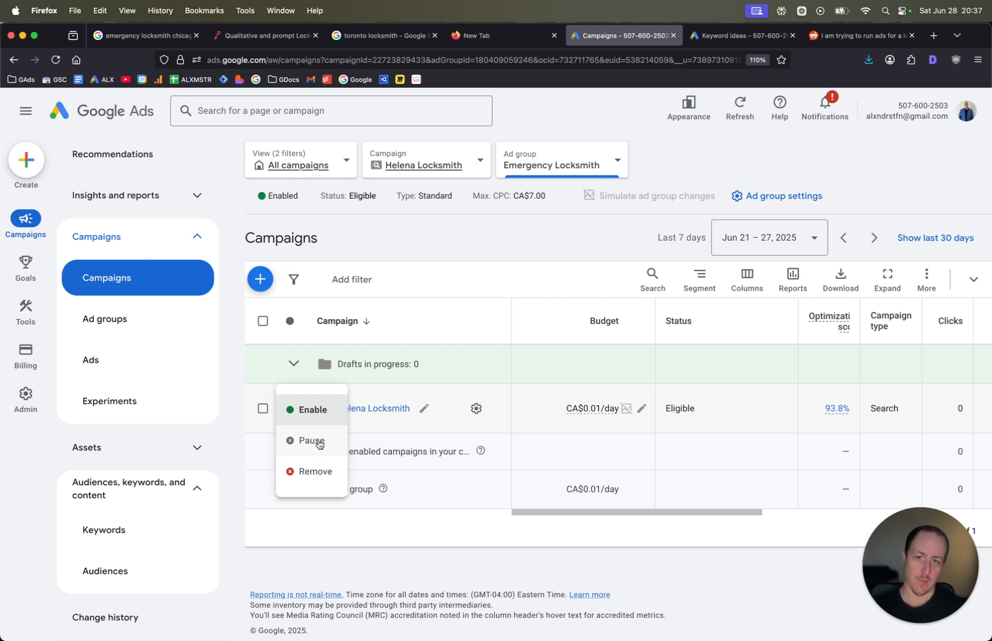
click(311, 442)
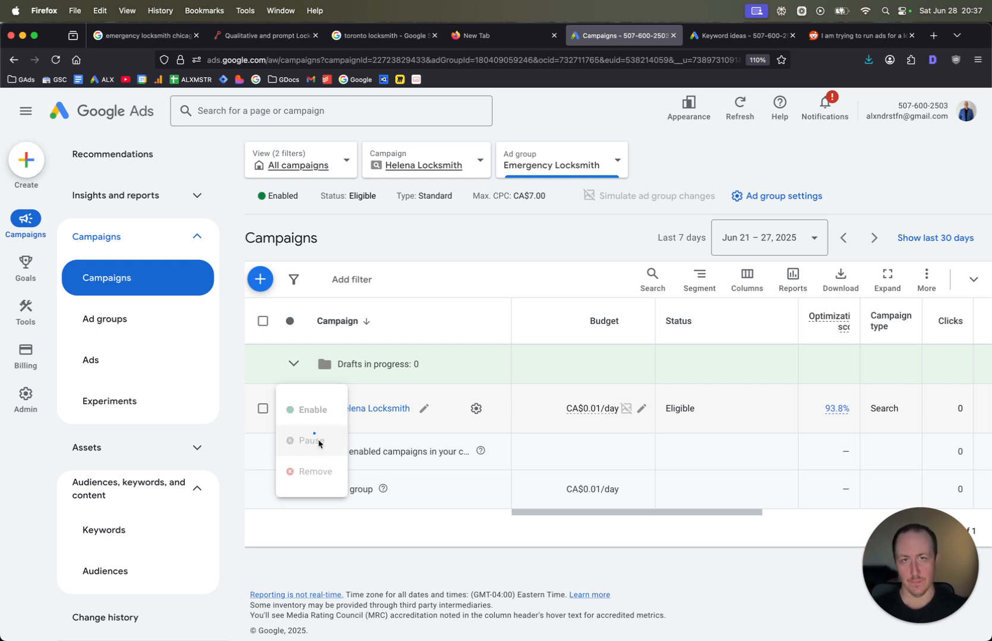